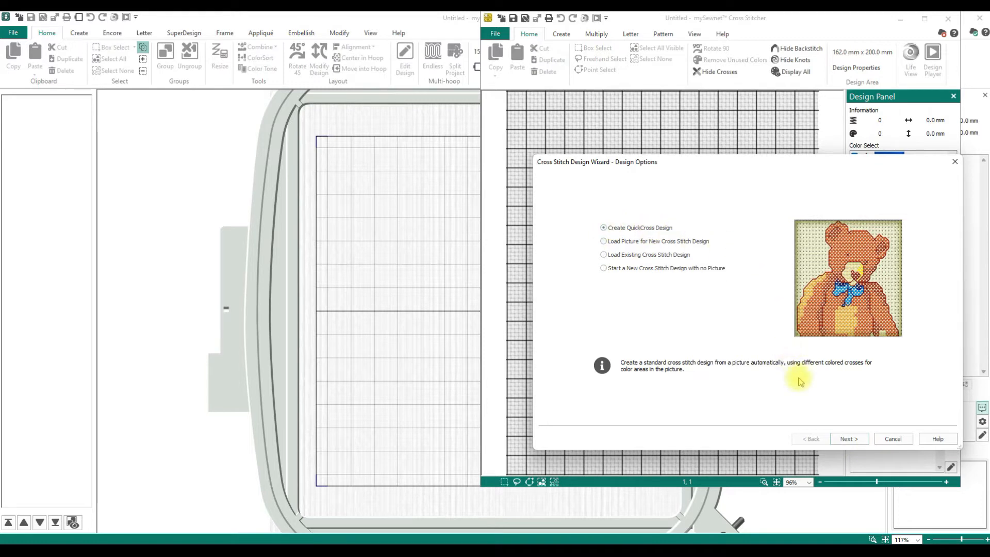
Step: Start a QuickCross design from a loaded picture and expand the Documents folder in the picture browser
{"action": "left_click", "coordinate": [850, 439]}
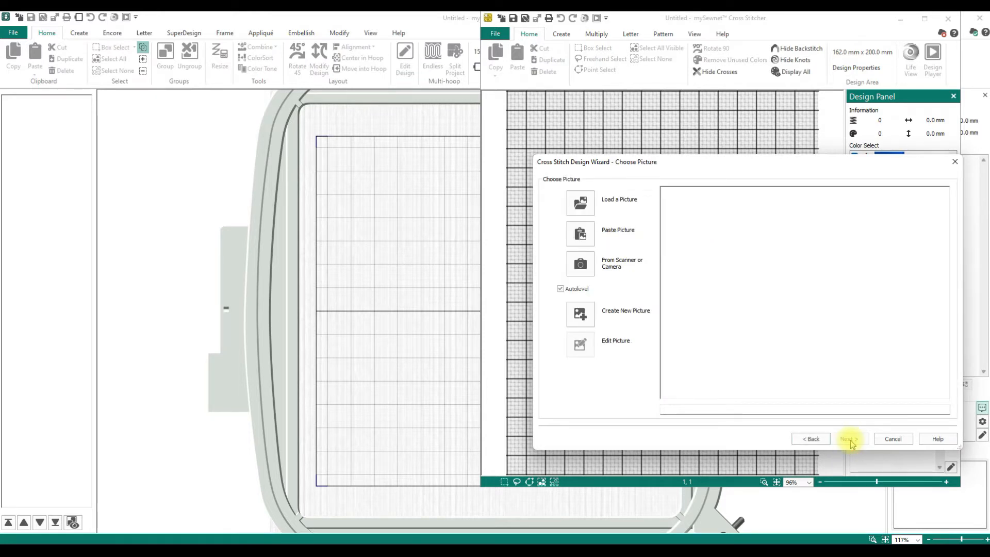
{"action": "left_click", "coordinate": [580, 204]}
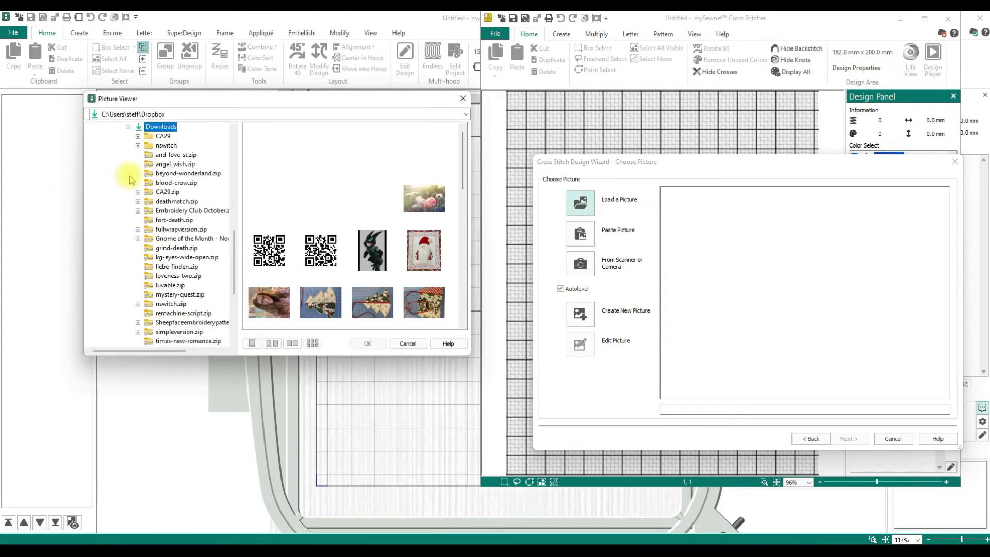
{"action": "scroll", "coordinate": [165, 263], "scroll_direction": "up", "scroll_amount": 6}
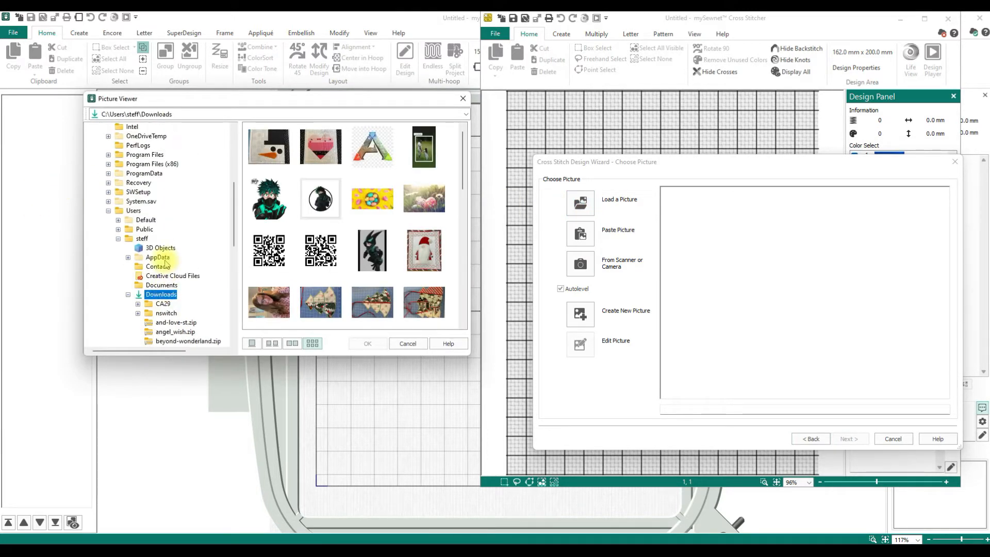
{"action": "scroll", "coordinate": [165, 262], "scroll_direction": "up", "scroll_amount": 3}
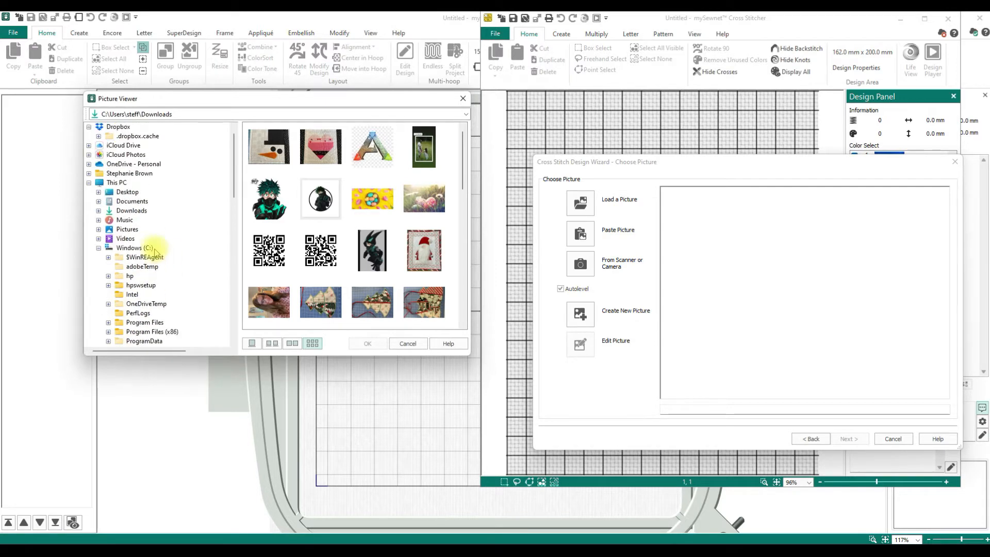
{"action": "left_click", "coordinate": [99, 201]}
{"action": "scroll", "coordinate": [176, 211], "scroll_direction": "down", "scroll_amount": 8}
{"action": "scroll", "coordinate": [176, 215], "scroll_direction": "down", "scroll_amount": 10}
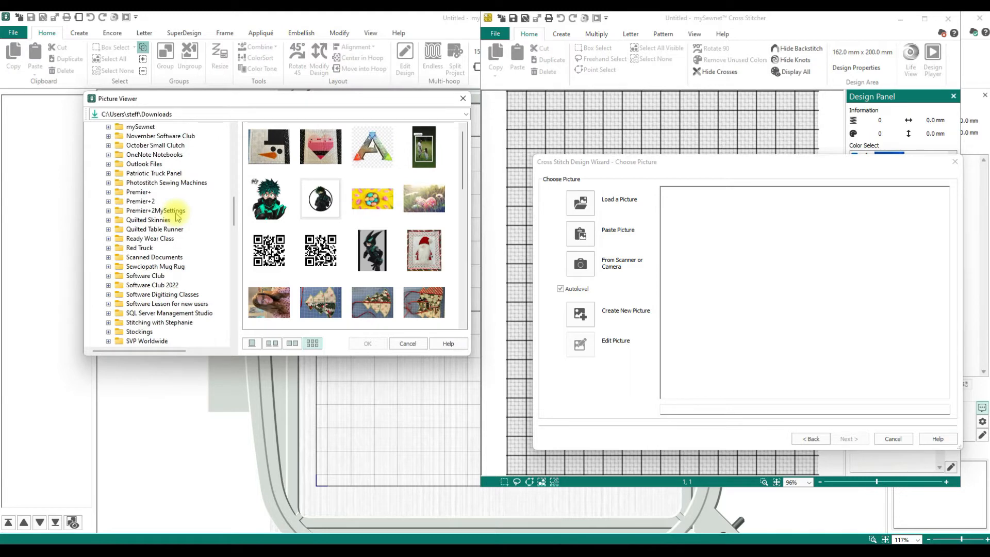
{"action": "scroll", "coordinate": [175, 216], "scroll_direction": "down", "scroll_amount": 3}
{"action": "scroll", "coordinate": [177, 217], "scroll_direction": "up", "scroll_amount": 12}
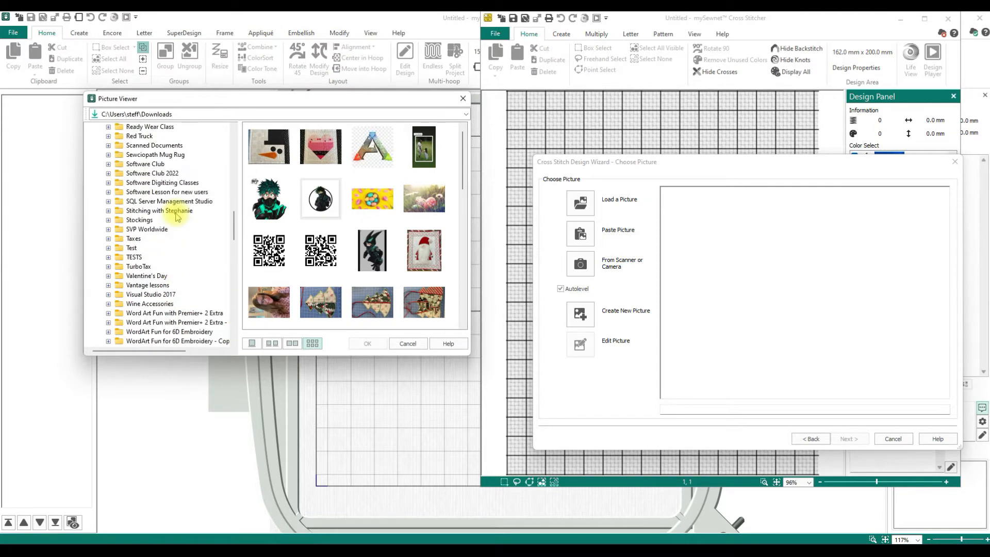
{"action": "scroll", "coordinate": [177, 217], "scroll_direction": "up", "scroll_amount": 4}
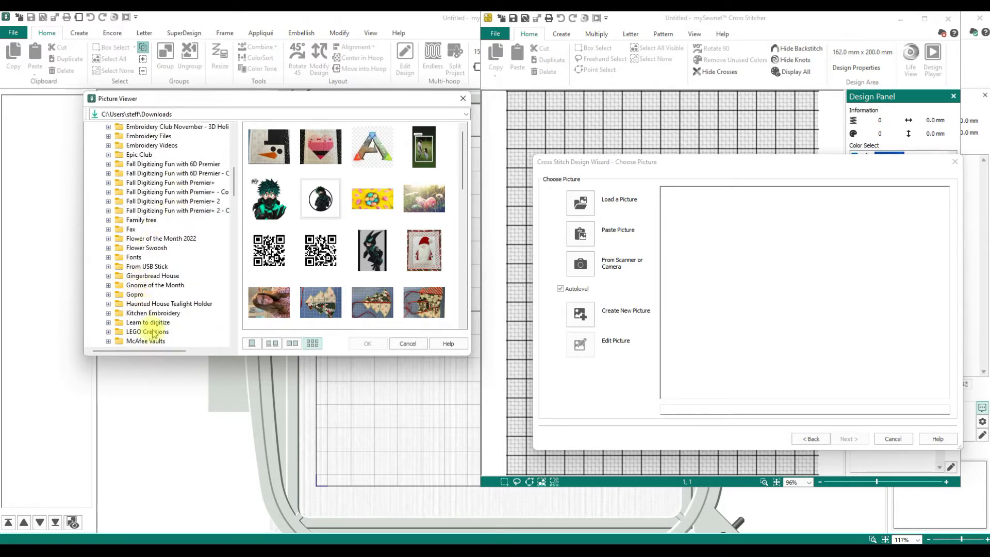
{"action": "scroll", "coordinate": [150, 330], "scroll_direction": "down", "scroll_amount": 2}
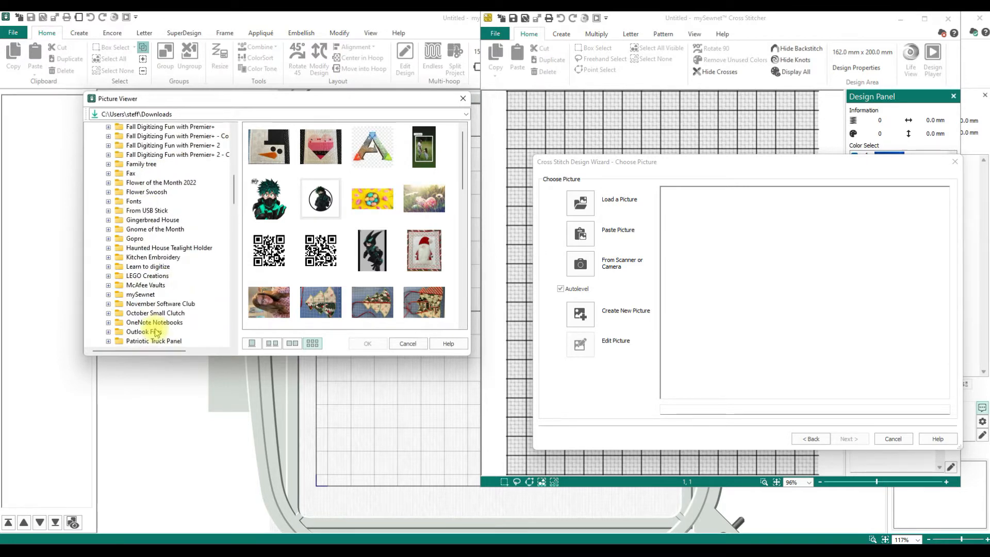
Step: Open the Pics folder under mySewnet > Samples > Samples > Cross Stitch in the picture browser
{"action": "left_click", "coordinate": [109, 295]}
{"action": "left_click", "coordinate": [118, 323]}
{"action": "scroll", "coordinate": [133, 289], "scroll_direction": "down", "scroll_amount": 2}
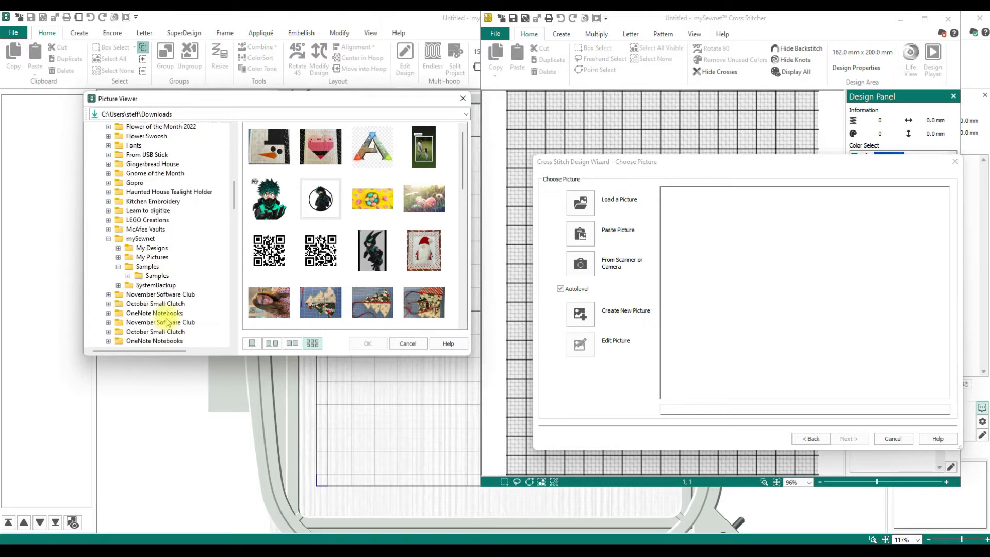
{"action": "left_click", "coordinate": [128, 276]}
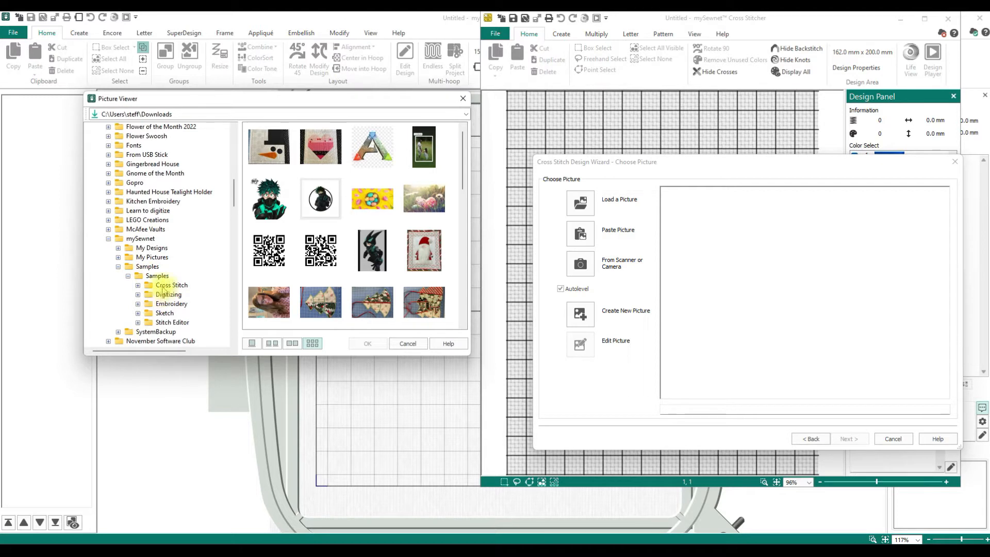
{"action": "double_click", "coordinate": [167, 285]}
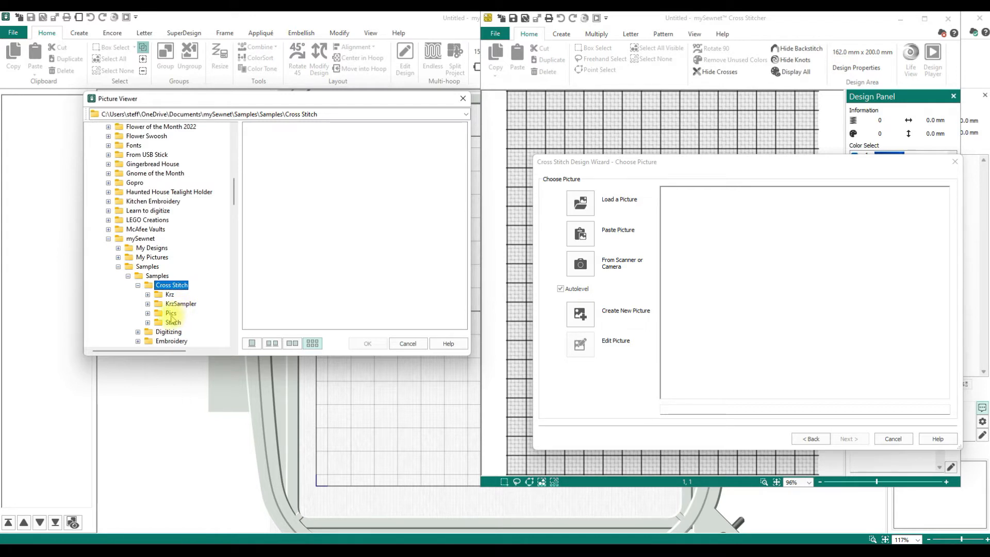
{"action": "left_click", "coordinate": [171, 314]}
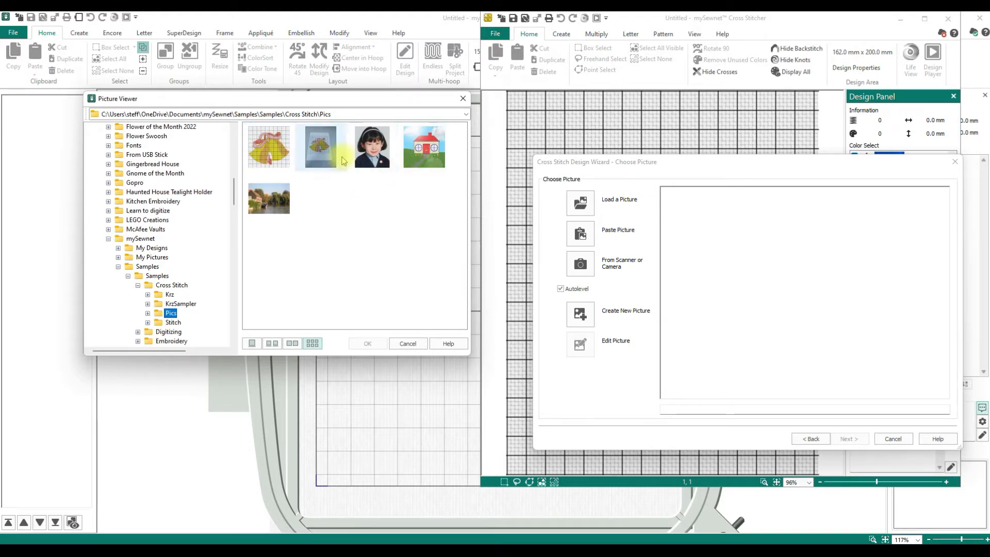
Step: Load the sample picture of the small red-roofed house and accept its default rotation and crop
{"action": "left_click", "coordinate": [427, 164]}
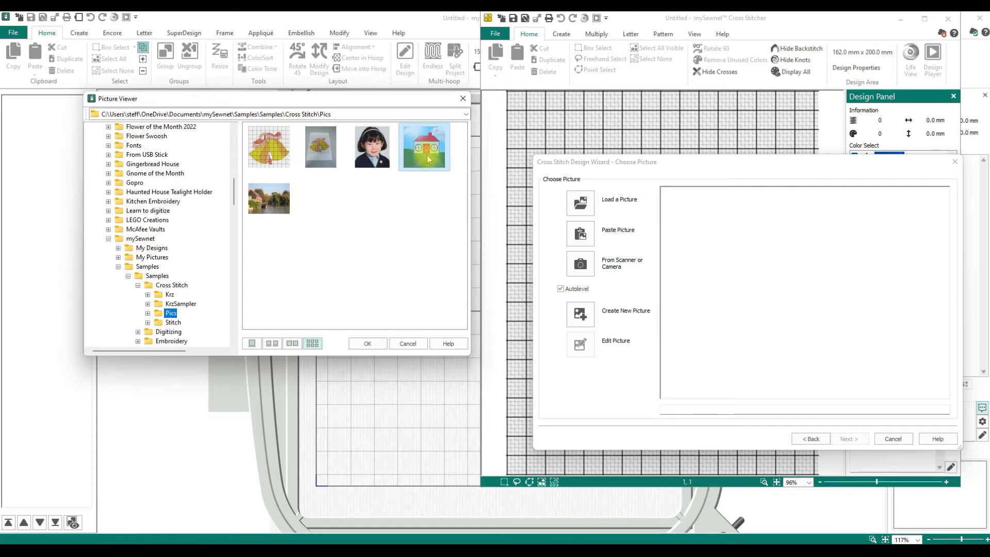
{"action": "left_click", "coordinate": [368, 344]}
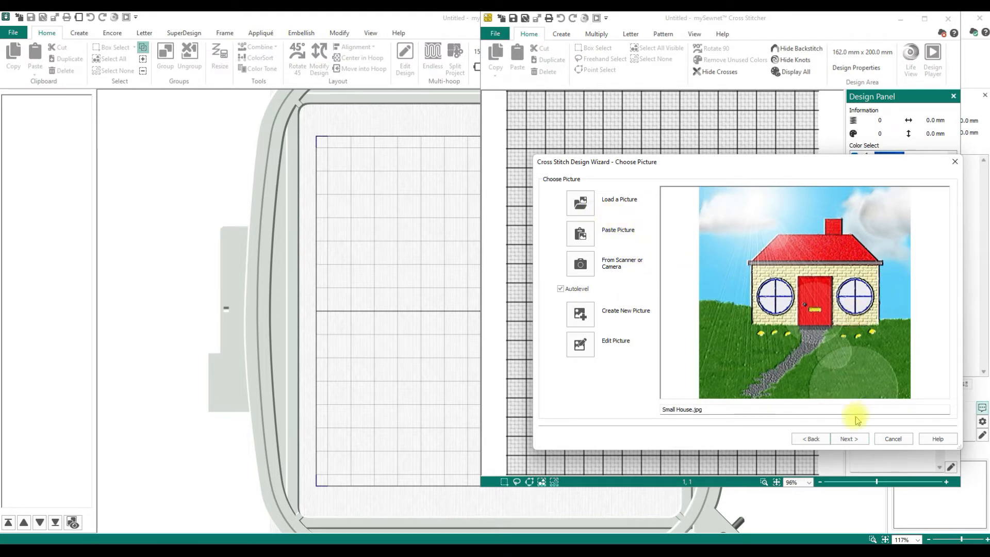
{"action": "left_click", "coordinate": [856, 441]}
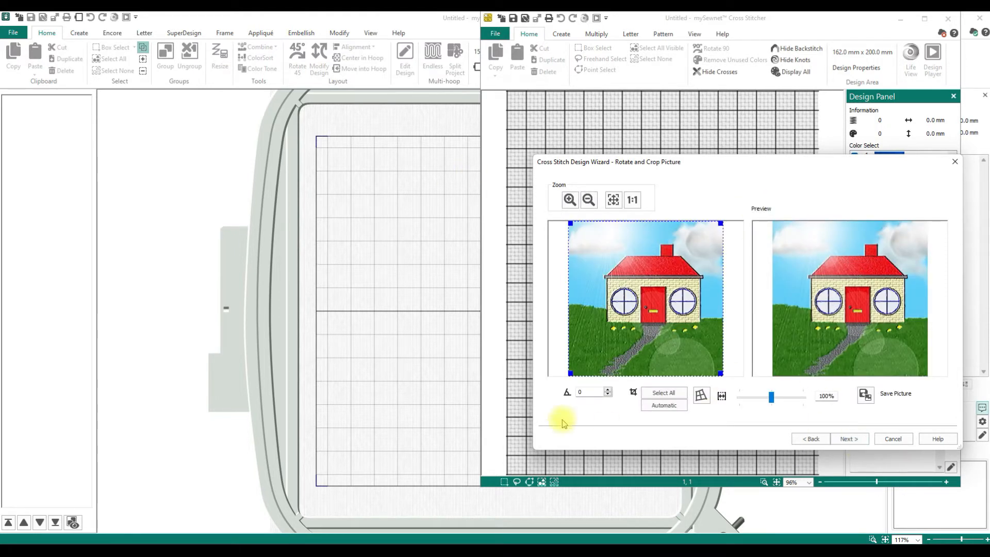
{"action": "left_click", "coordinate": [846, 439]}
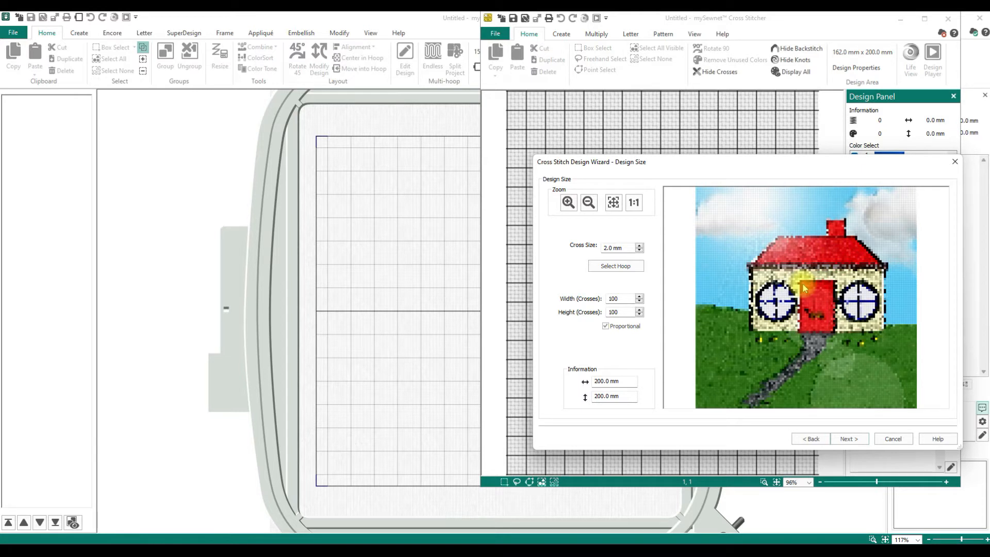
Step: Try a cross size of 1.9 mm, restore it to 2.0 mm, and set the proportional design width to 130 crosses
{"action": "left_click", "coordinate": [640, 251]}
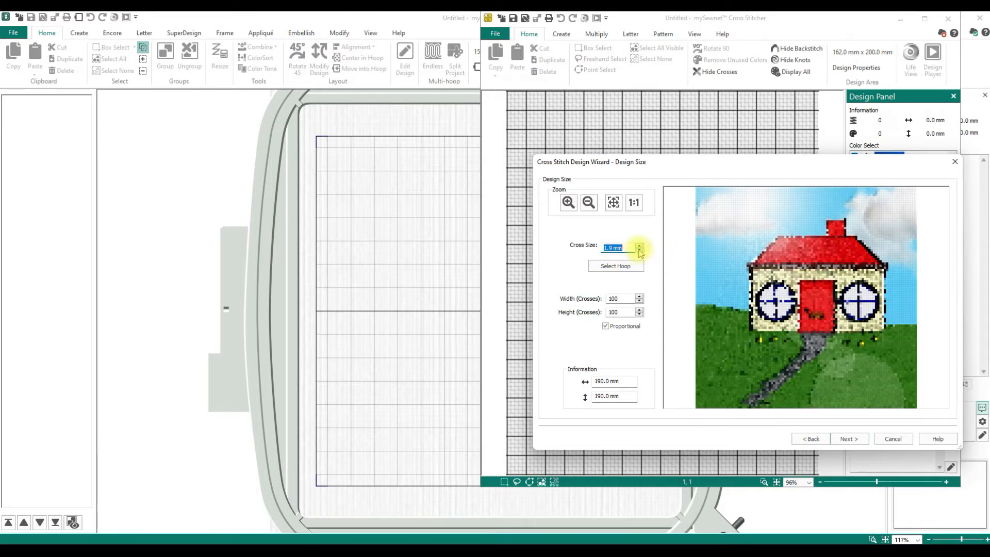
{"action": "left_click", "coordinate": [640, 251]}
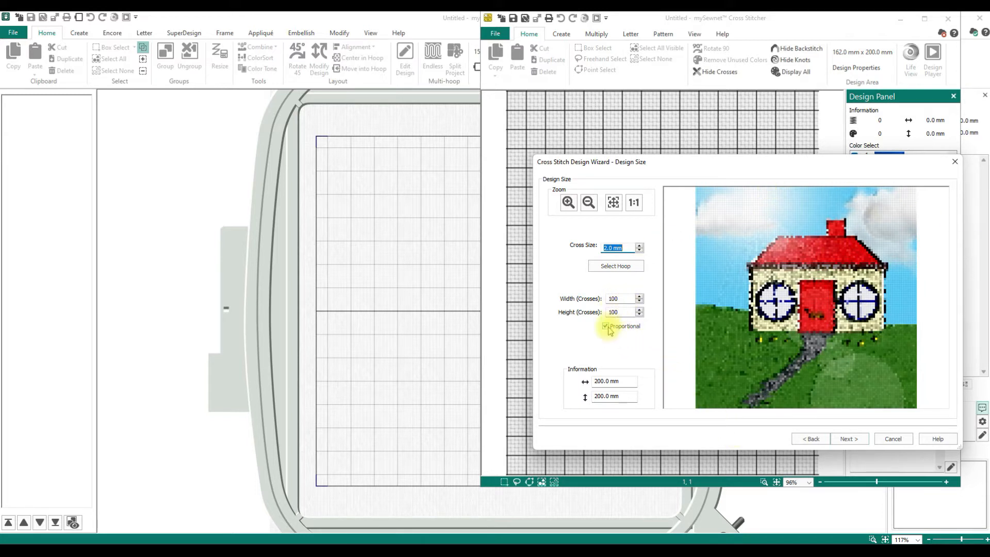
{"action": "double_click", "coordinate": [623, 299]}
{"action": "type", "text": "130"}
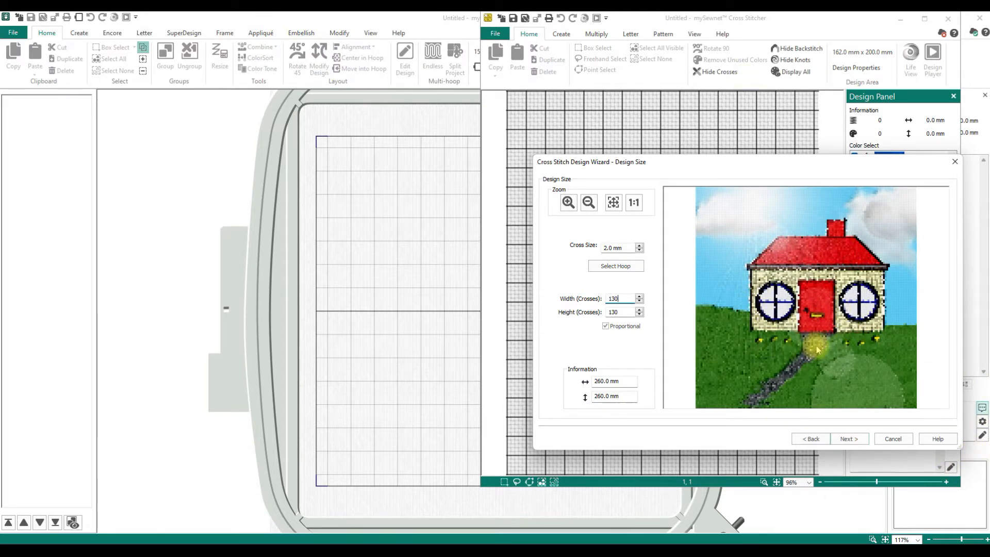
{"action": "left_click", "coordinate": [862, 441]}
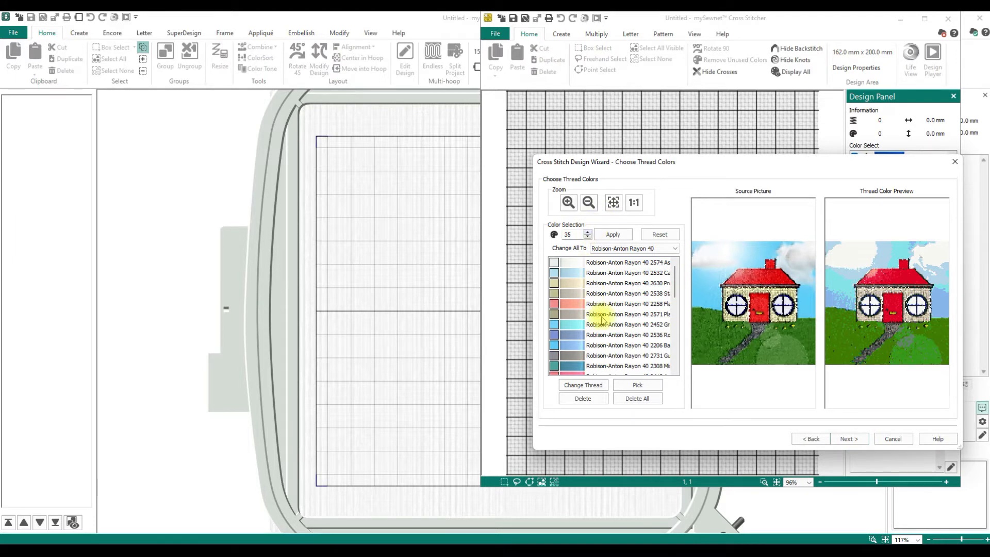
Step: Apply a selection of 50 thread colors to the house design and proceed to its preview
{"action": "left_click_drag", "start_coordinate": [581, 236], "coordinate": [556, 234]}
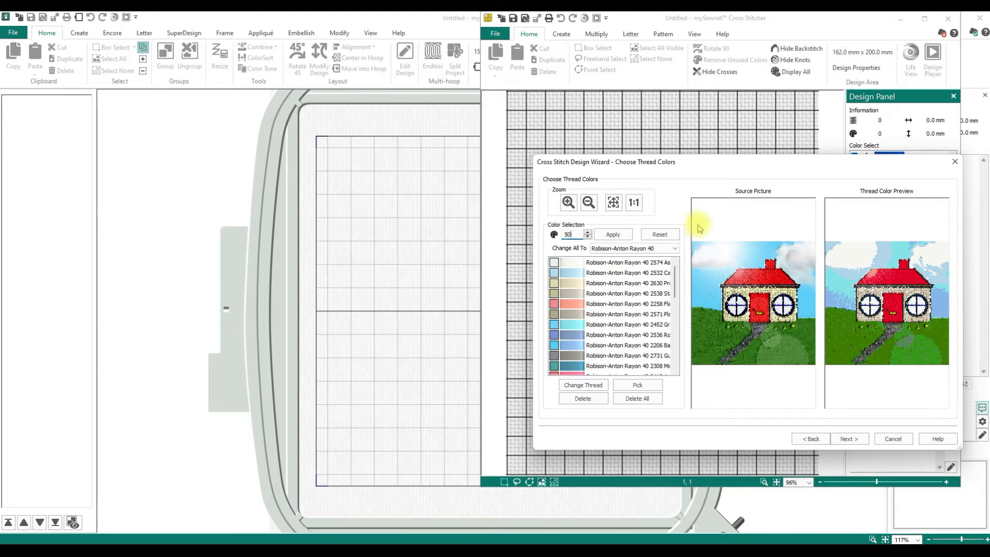
{"action": "left_click", "coordinate": [613, 234]}
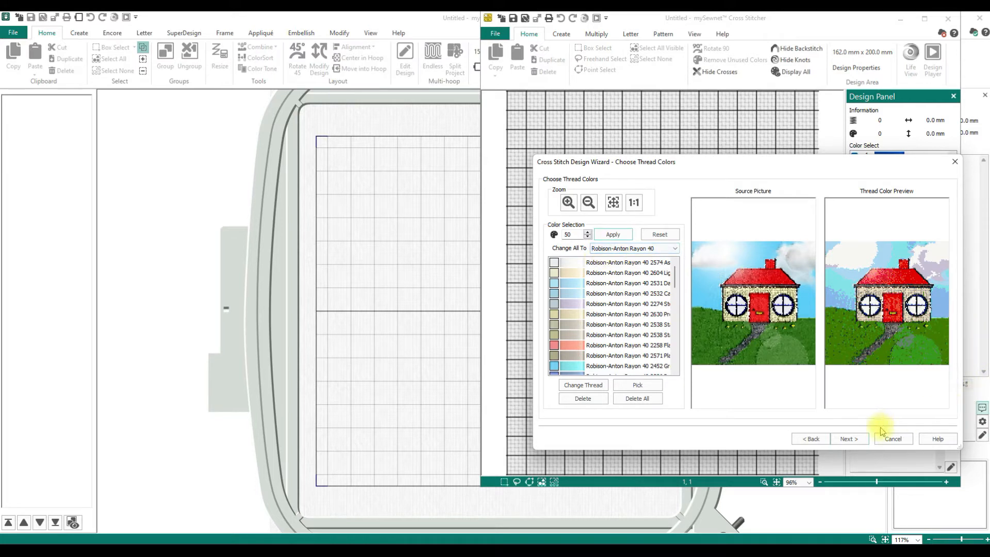
{"action": "left_click", "coordinate": [850, 438]}
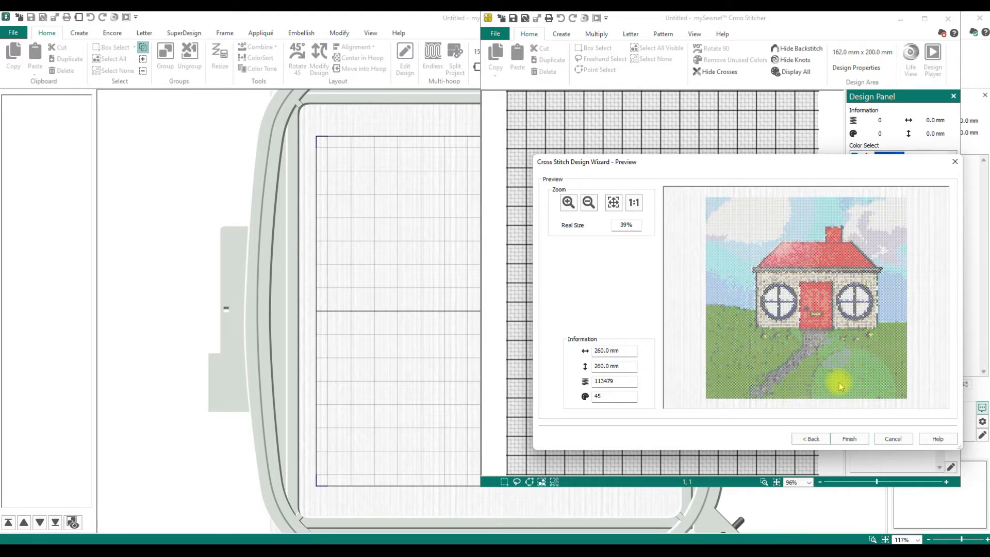
Step: Go back through the wizard to the design options and continue to the picture choice with QuickCross still selected
{"action": "left_click", "coordinate": [806, 439]}
{"action": "left_click", "coordinate": [806, 439]}
{"action": "left_click", "coordinate": [805, 439]}
{"action": "left_click", "coordinate": [805, 439]}
{"action": "left_click", "coordinate": [805, 439]}
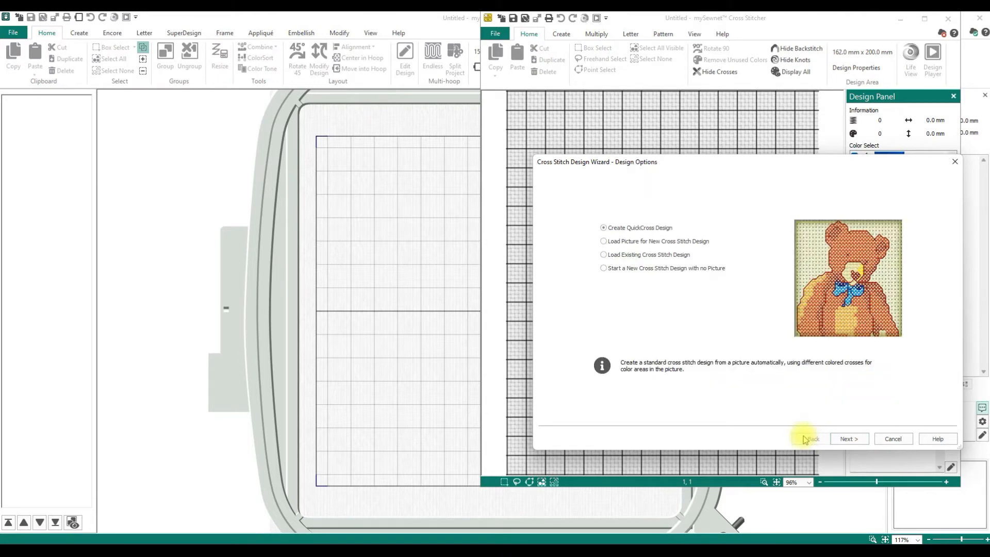
{"action": "left_click", "coordinate": [844, 440]}
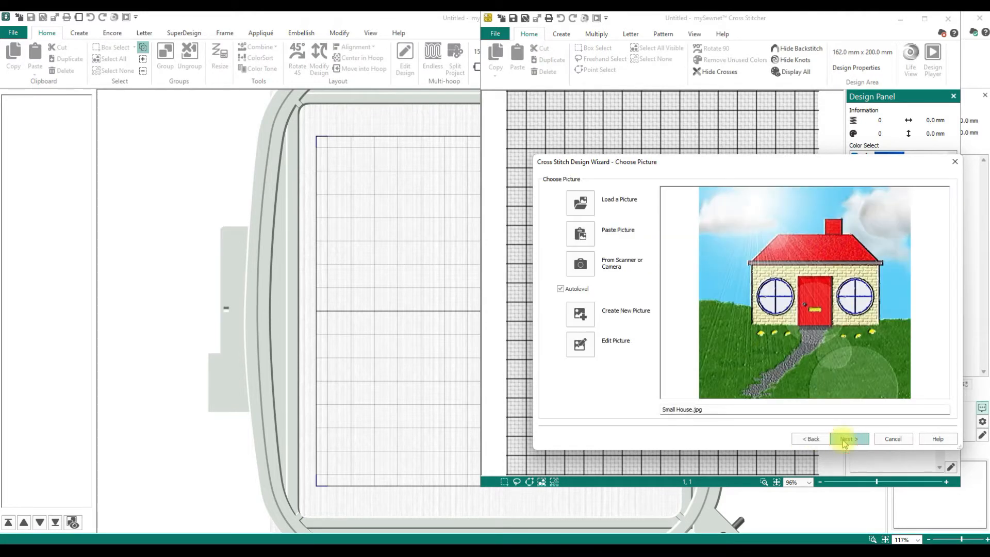
Step: Load the sample portrait of the dark-haired girl from the Pics folder and accept its default rotation and crop
{"action": "left_click", "coordinate": [579, 203]}
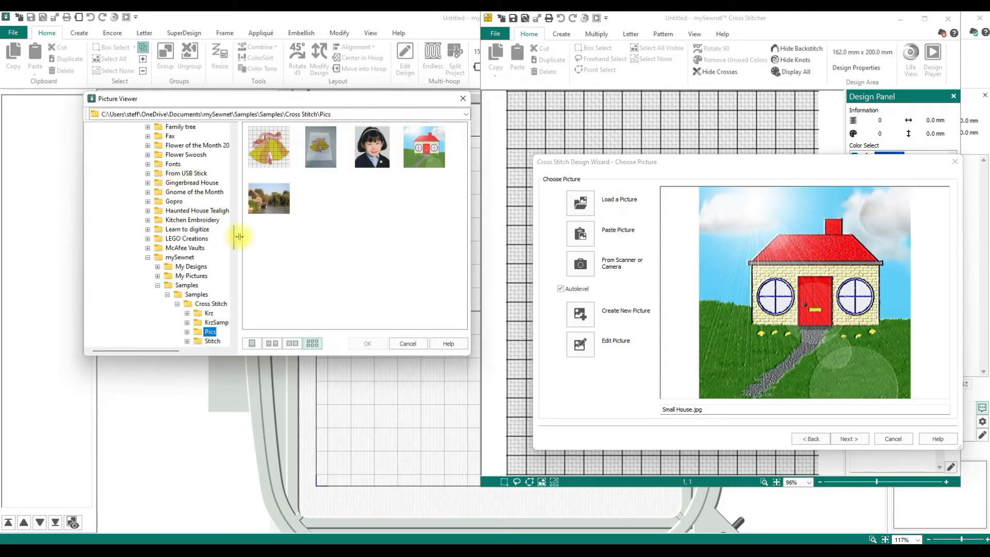
{"action": "left_click_drag", "start_coordinate": [233, 237], "coordinate": [243, 147]}
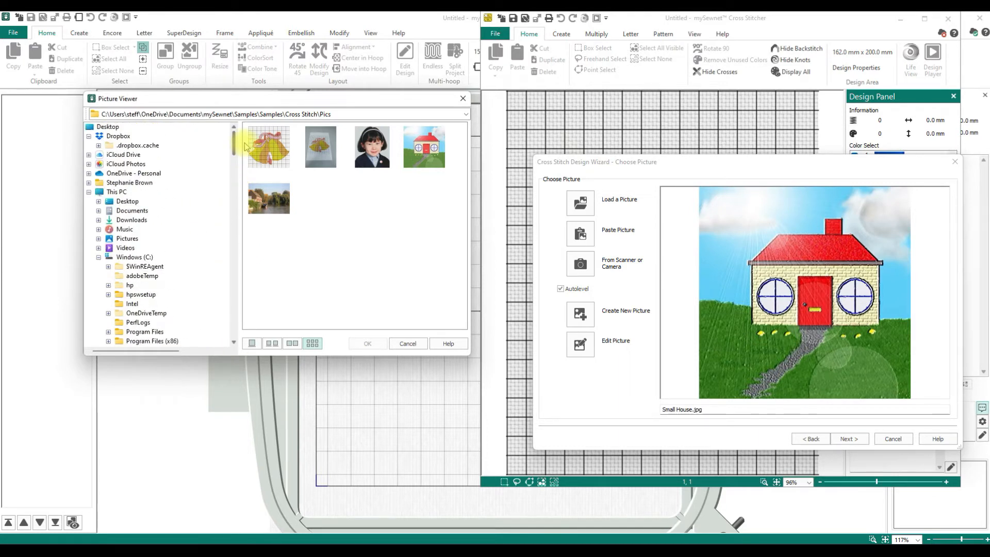
{"action": "left_click", "coordinate": [268, 199]}
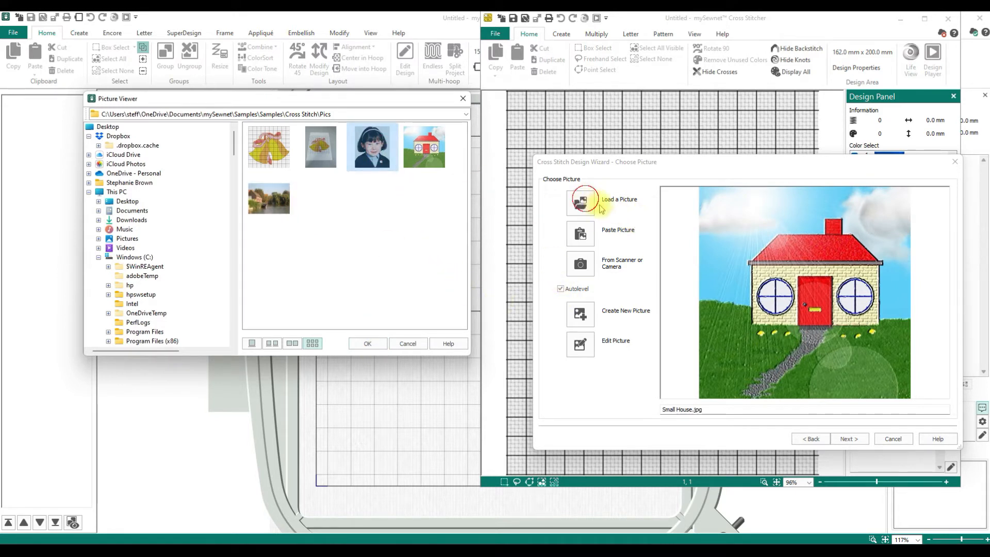
{"action": "left_click", "coordinate": [367, 344]}
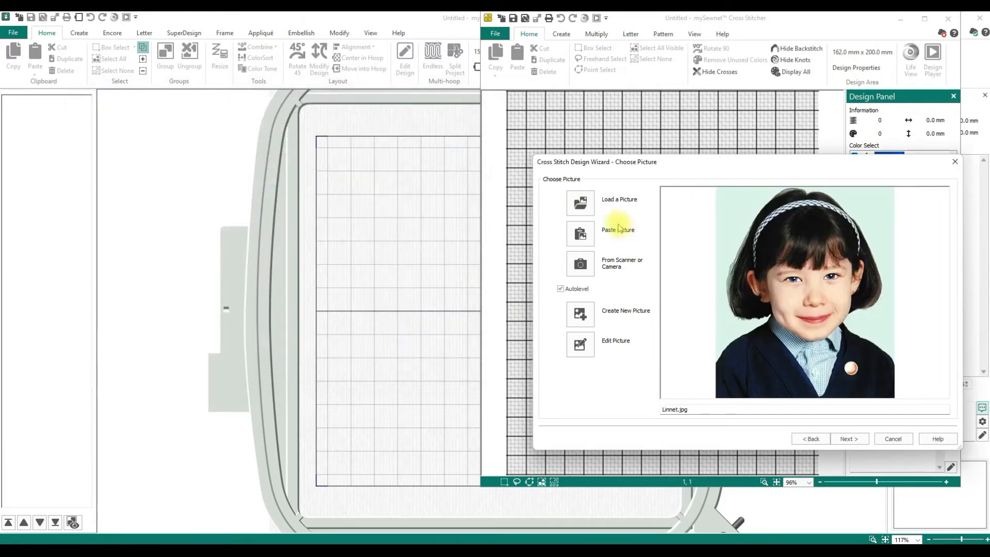
{"action": "left_click", "coordinate": [851, 440]}
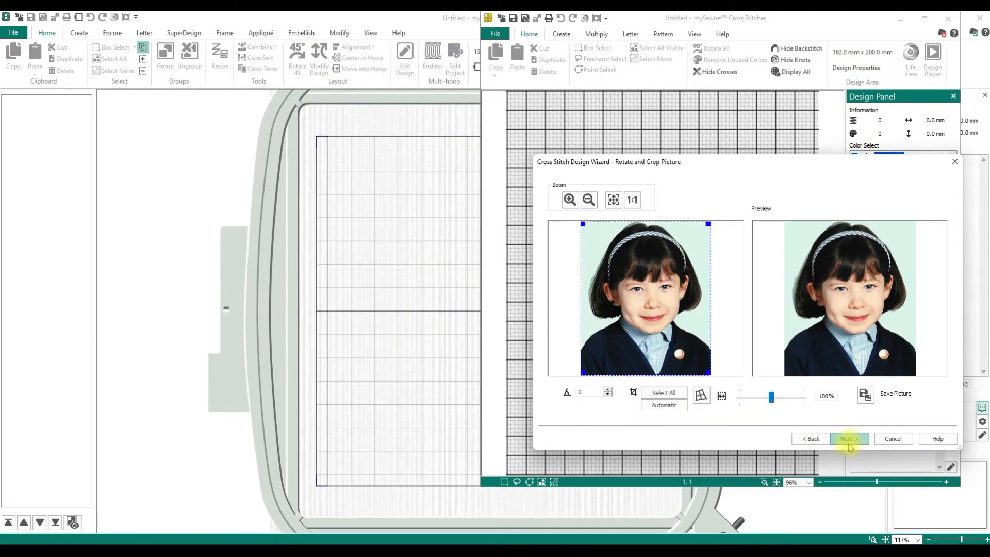
{"action": "left_click", "coordinate": [846, 441]}
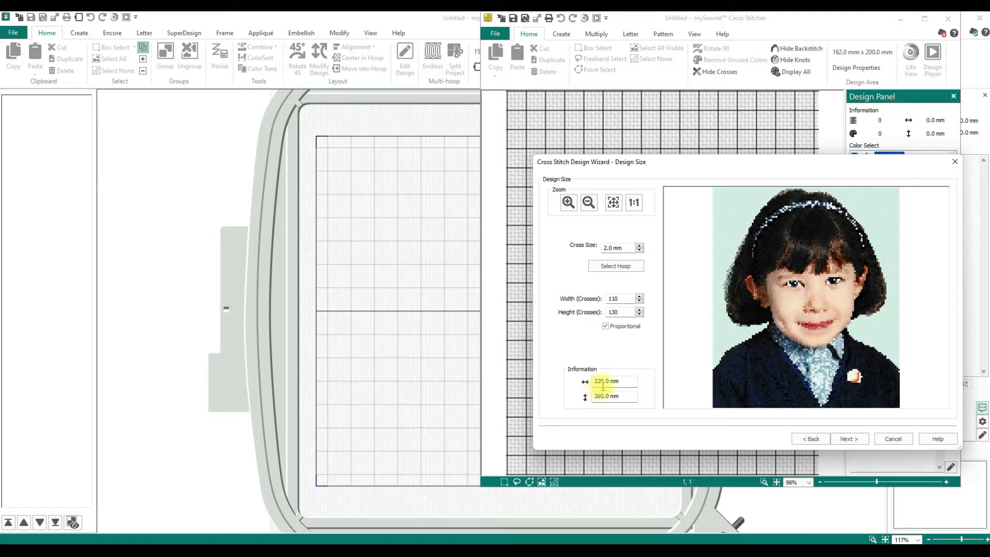
Step: Try a proportional design width of 100 crosses, set it to 130 crosses instead, and continue to the thread colors
{"action": "double_click", "coordinate": [624, 297]}
{"action": "type", "text": "100"}
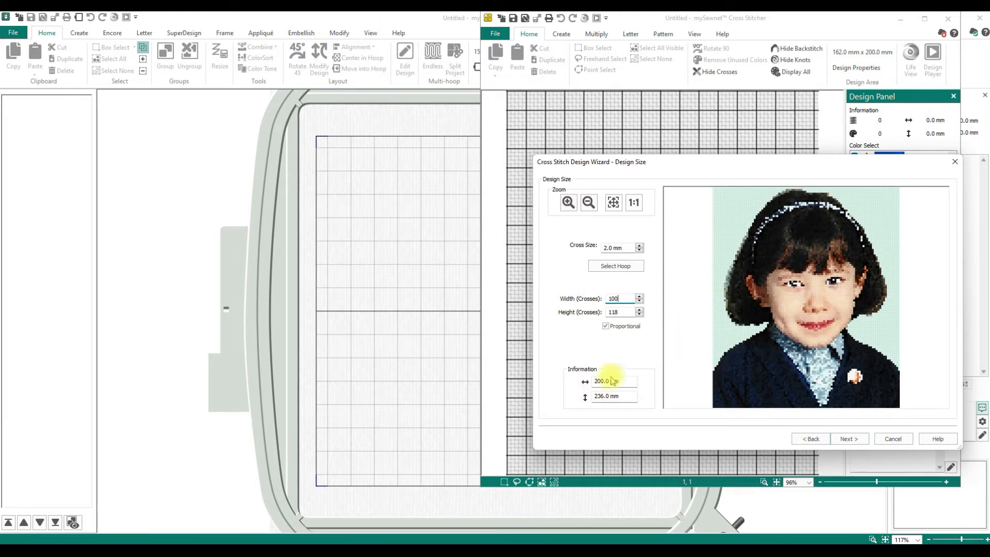
{"action": "double_click", "coordinate": [623, 298]}
{"action": "type", "text": "130"}
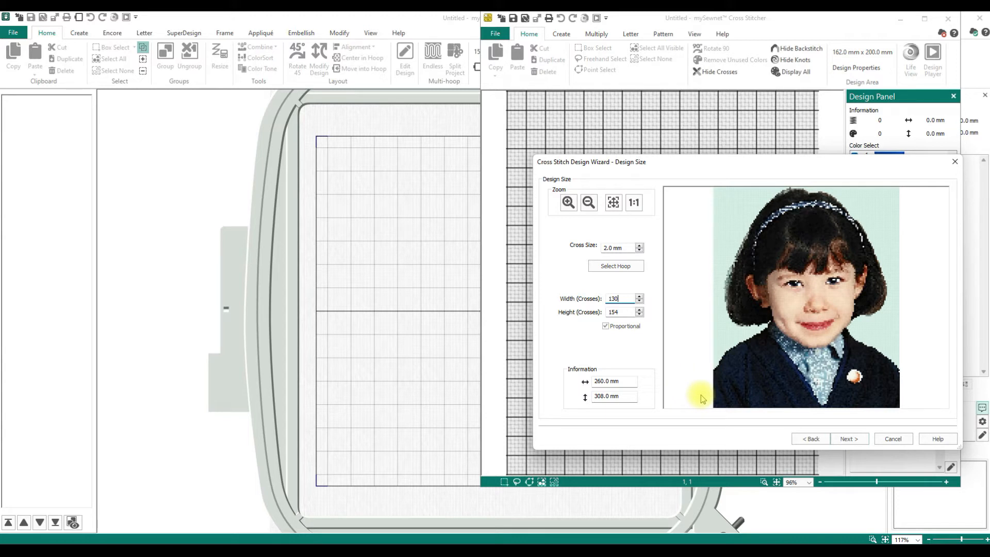
{"action": "left_click", "coordinate": [846, 439]}
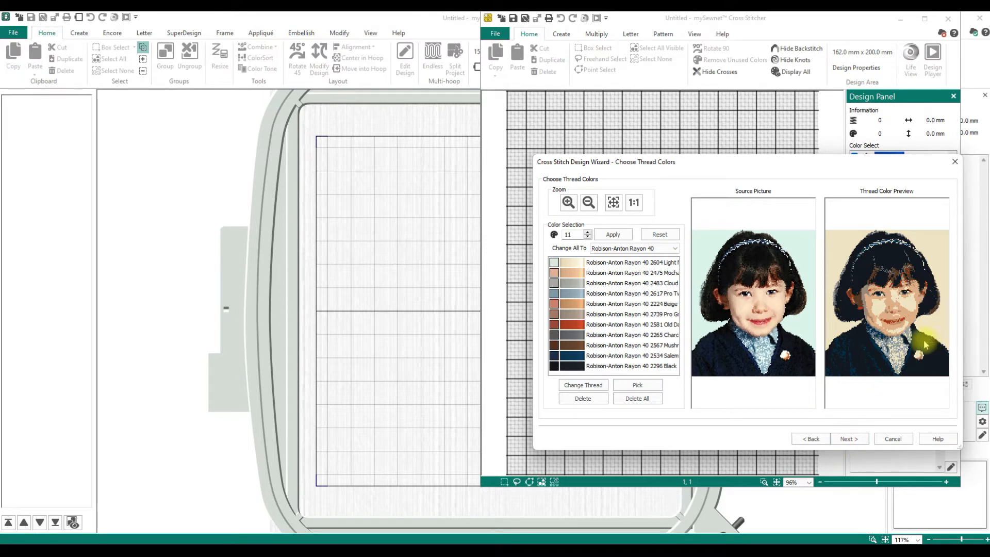
Step: Try a selection of 20 thread colors on the portrait, and apply 25 colors for comparison
{"action": "double_click", "coordinate": [575, 236]}
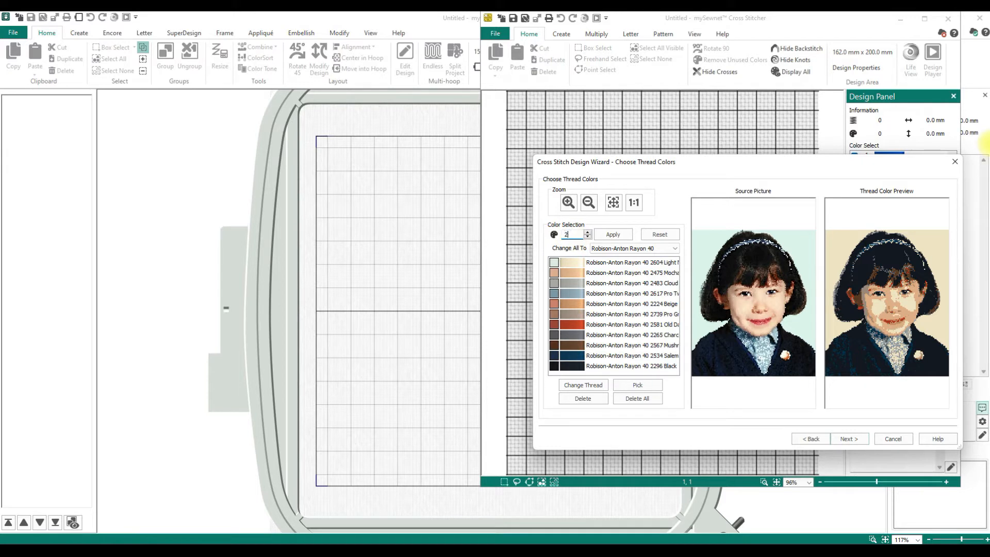
{"action": "left_click", "coordinate": [613, 236]}
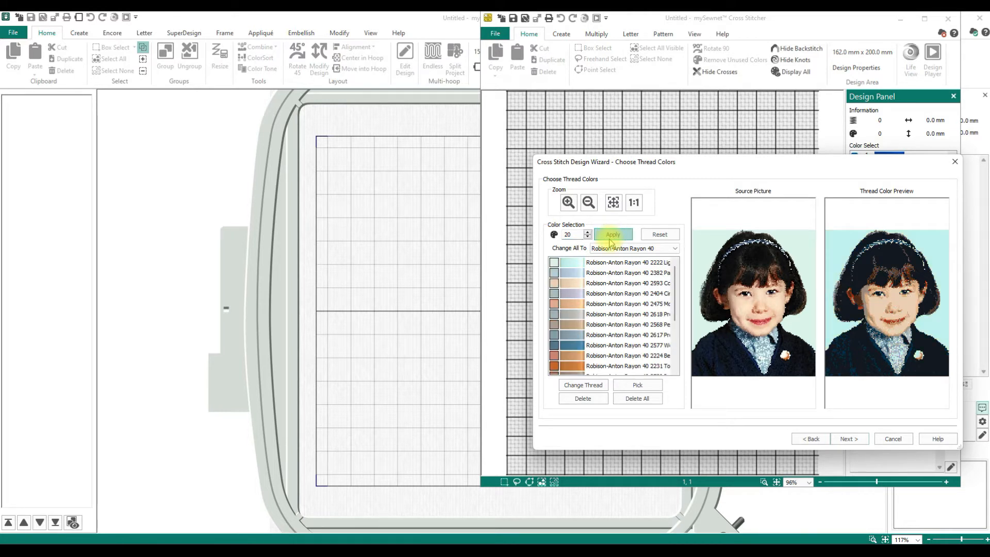
{"action": "left_click_drag", "start_coordinate": [581, 236], "coordinate": [538, 232]}
{"action": "type", "text": "2"}
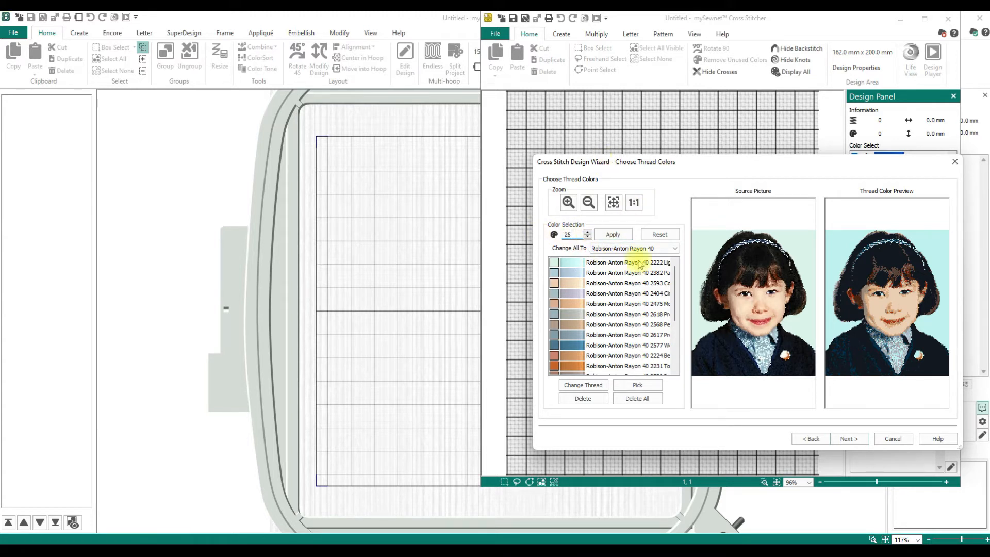
{"action": "left_click", "coordinate": [619, 235]}
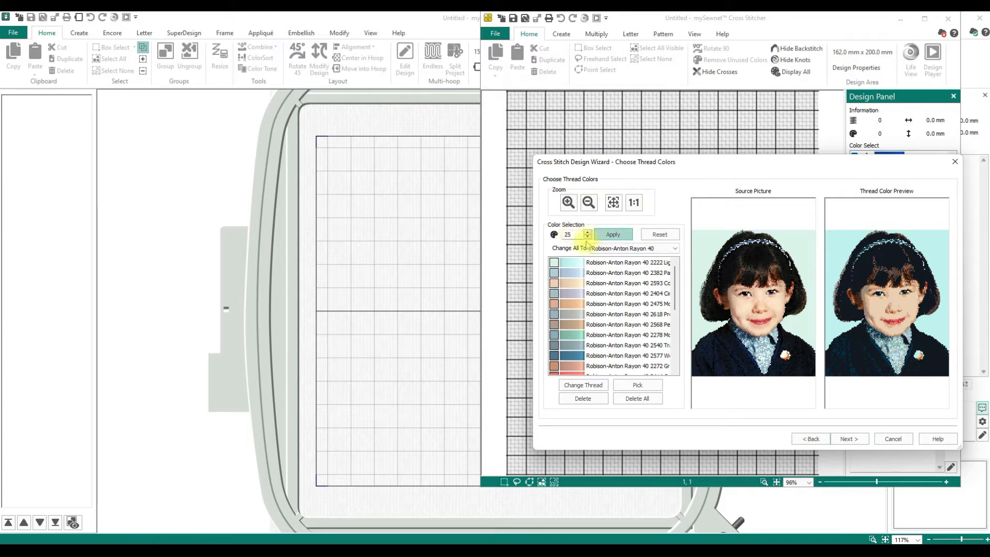
Step: Try a selection of 35 thread colors on the portrait
{"action": "left_click_drag", "start_coordinate": [571, 234], "coordinate": [553, 232]}
{"action": "type", "text": "35"}
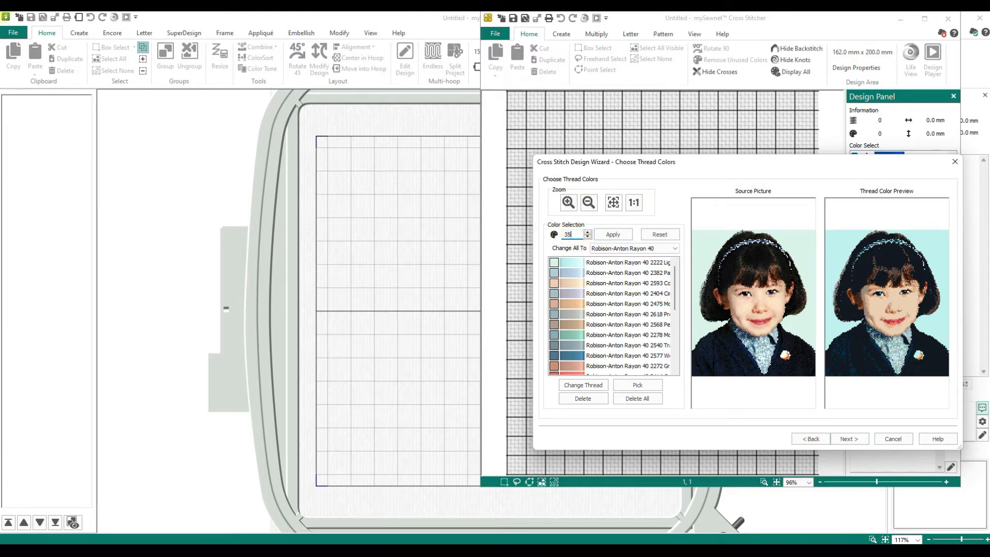
{"action": "left_click", "coordinate": [613, 235]}
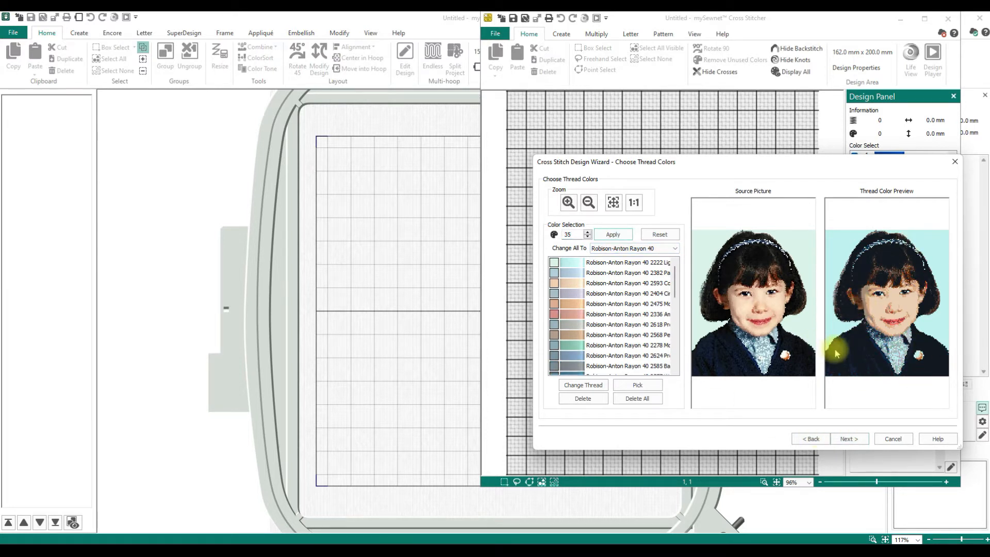
Step: Apply a selection of 25 thread colors to the portrait and finish the wizard through its preview
{"action": "double_click", "coordinate": [570, 235]}
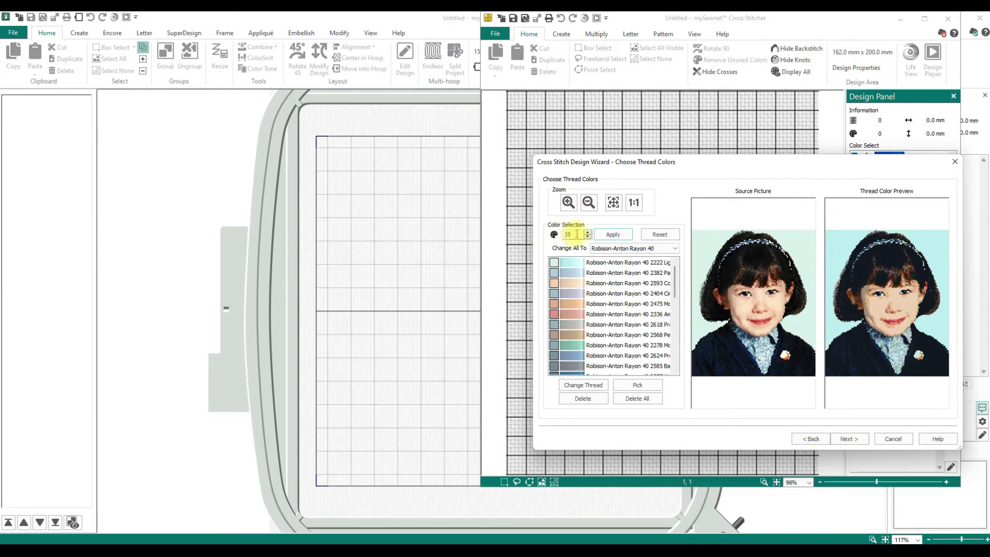
{"action": "type", "text": "25"}
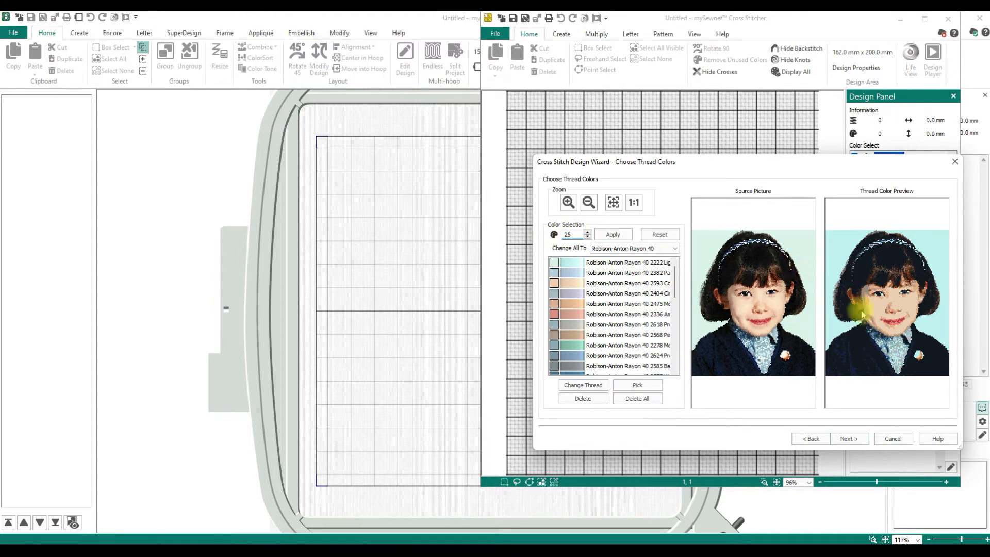
{"action": "left_click", "coordinate": [617, 235]}
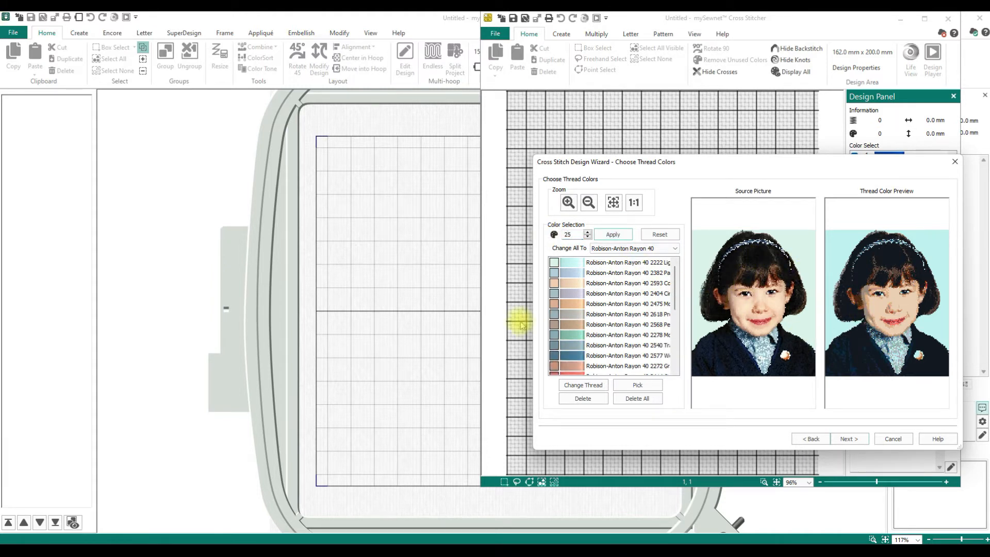
{"action": "left_click", "coordinate": [851, 439]}
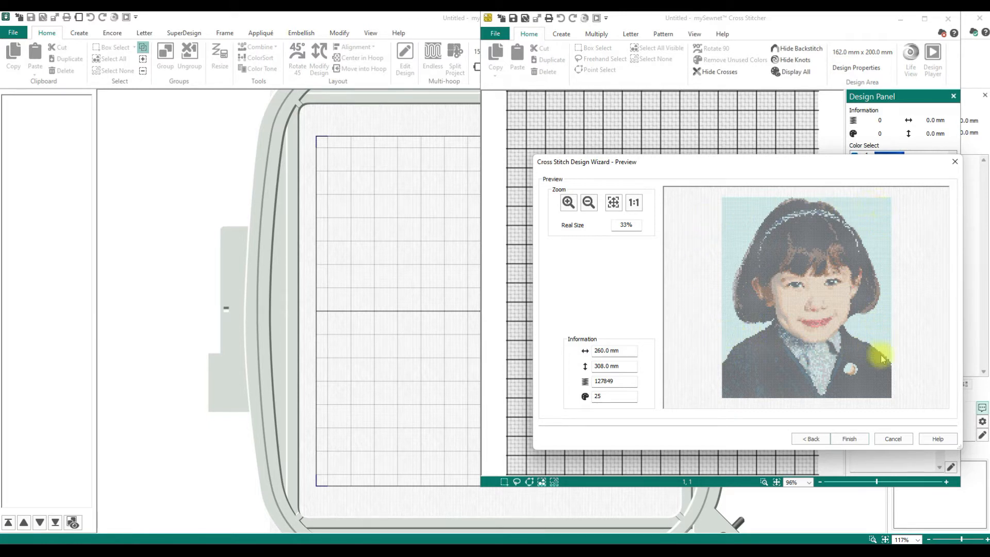
{"action": "left_click", "coordinate": [852, 439]}
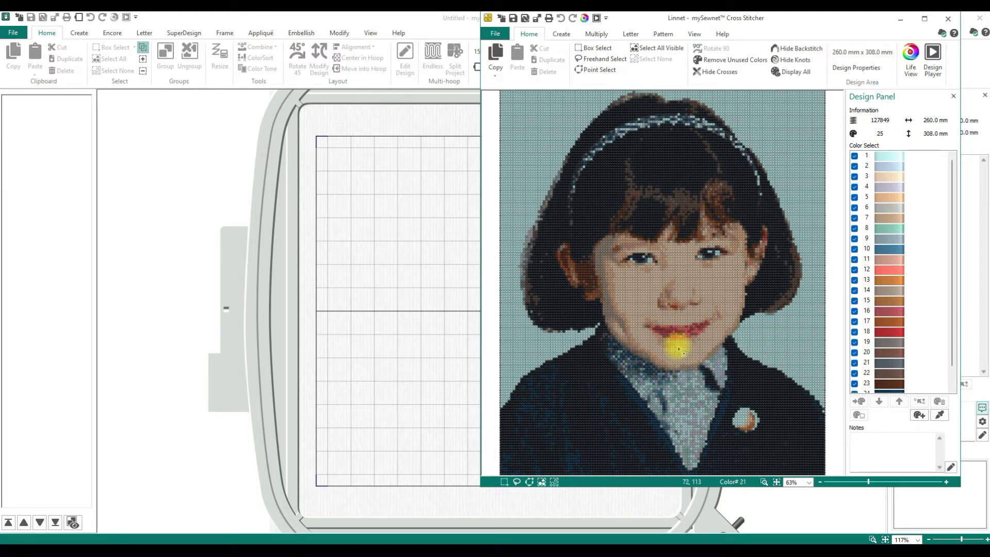
Step: Check the finished cross stitch portrait in Life View, close it and maximize the Cross Stitcher window
{"action": "left_click", "coordinate": [586, 21]}
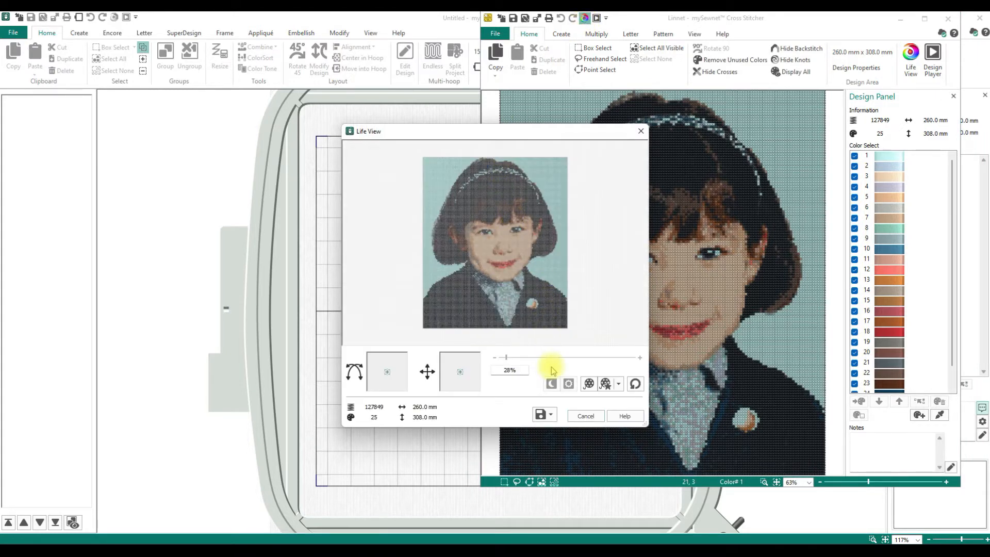
{"action": "left_click", "coordinate": [588, 415]}
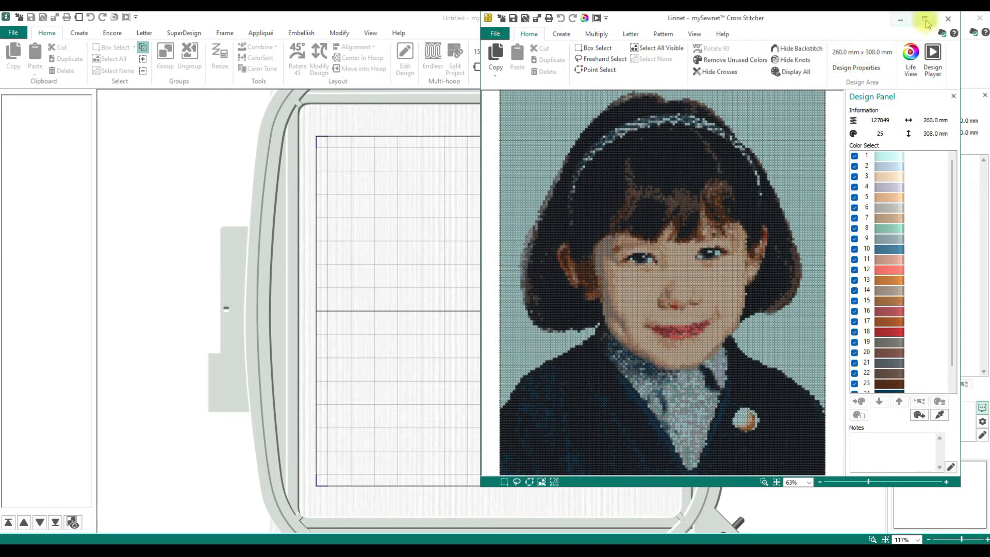
{"action": "left_click", "coordinate": [925, 20]}
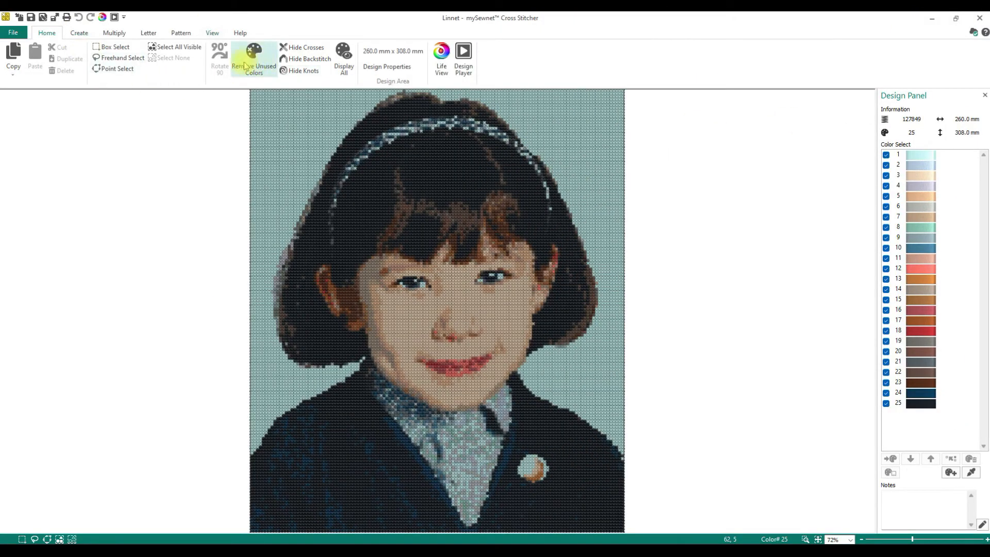
Step: Erase the pale blue background on both sides of the girl's head with Cross Flood Fill and check the design in Life View
{"action": "left_click", "coordinate": [114, 70]}
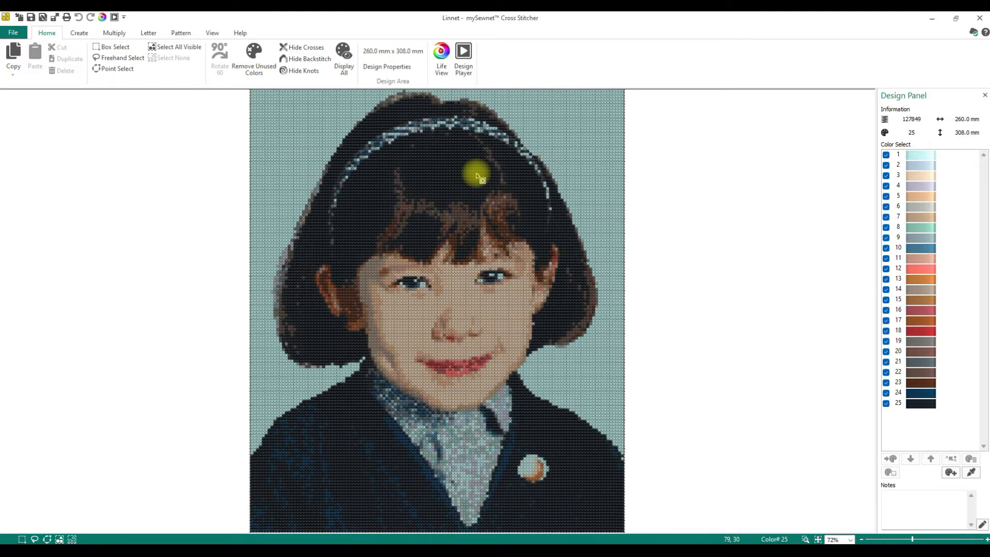
{"action": "left_click", "coordinate": [79, 33]}
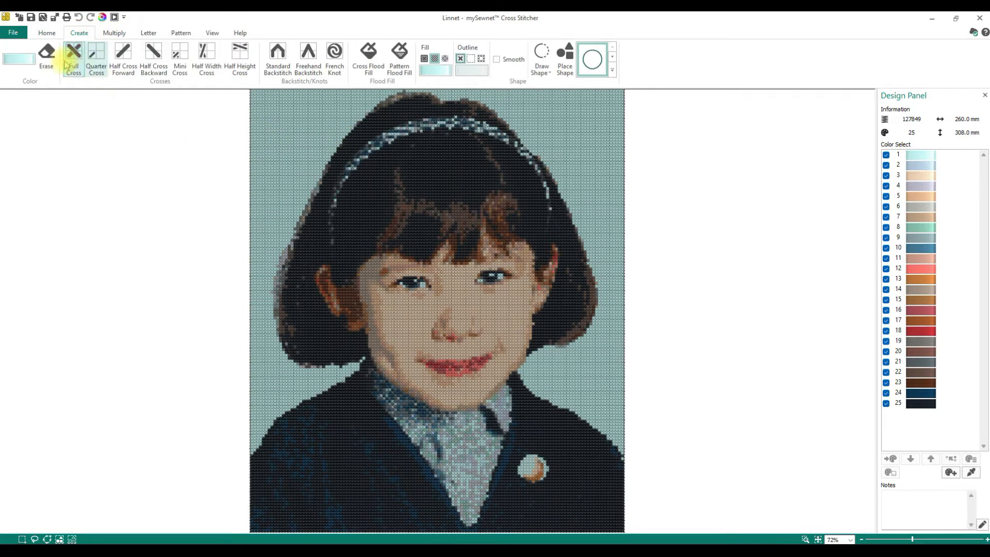
{"action": "left_click", "coordinate": [46, 64]}
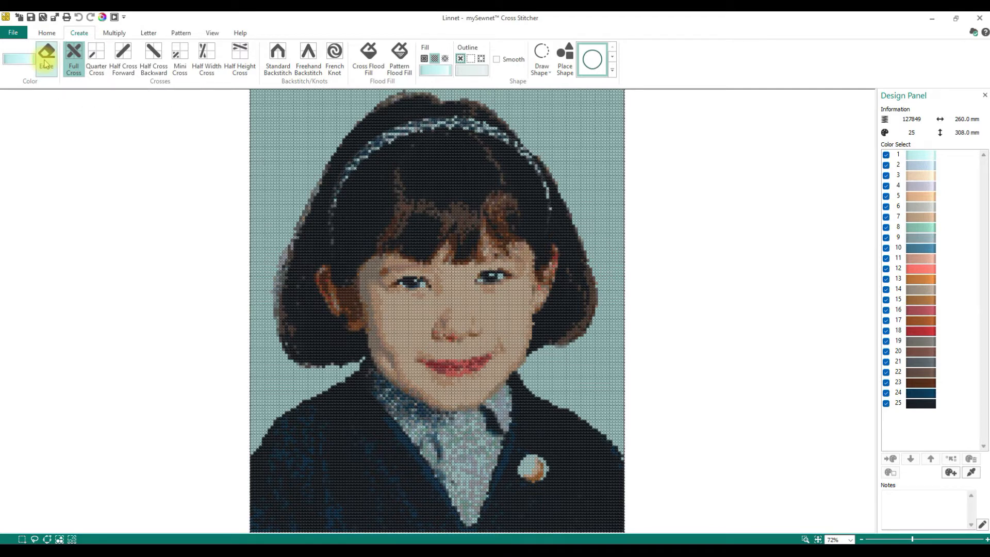
{"action": "left_click", "coordinate": [379, 76]}
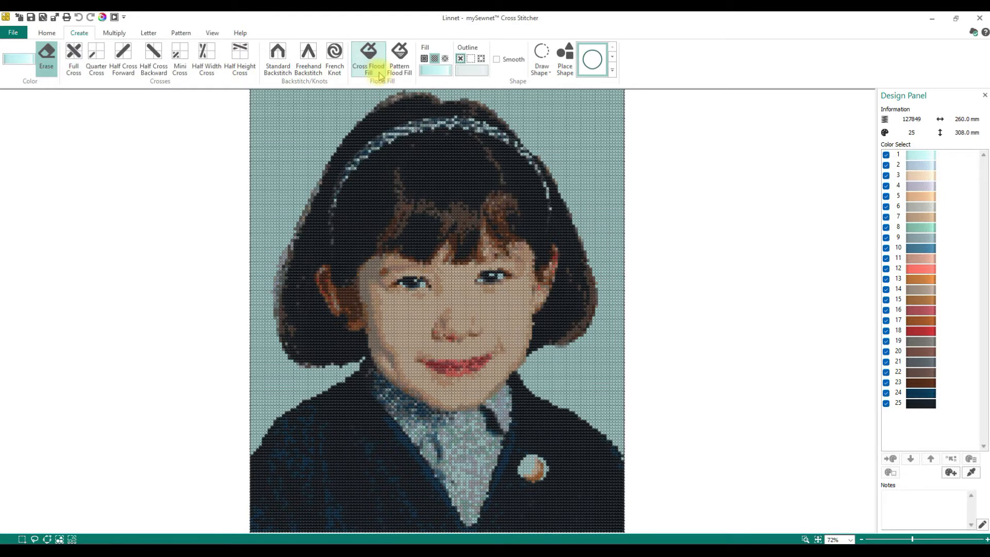
{"action": "left_click", "coordinate": [314, 118]}
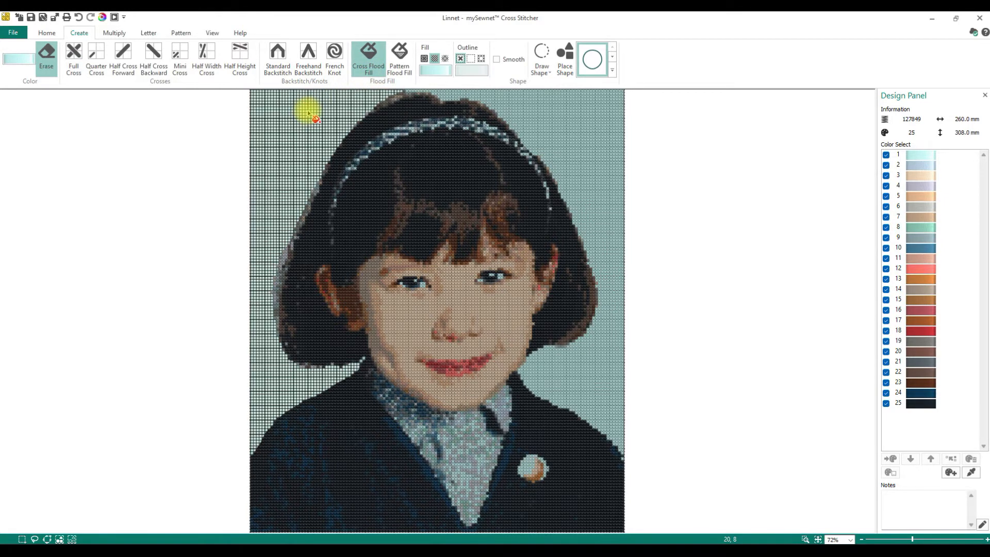
{"action": "left_click", "coordinate": [537, 109]}
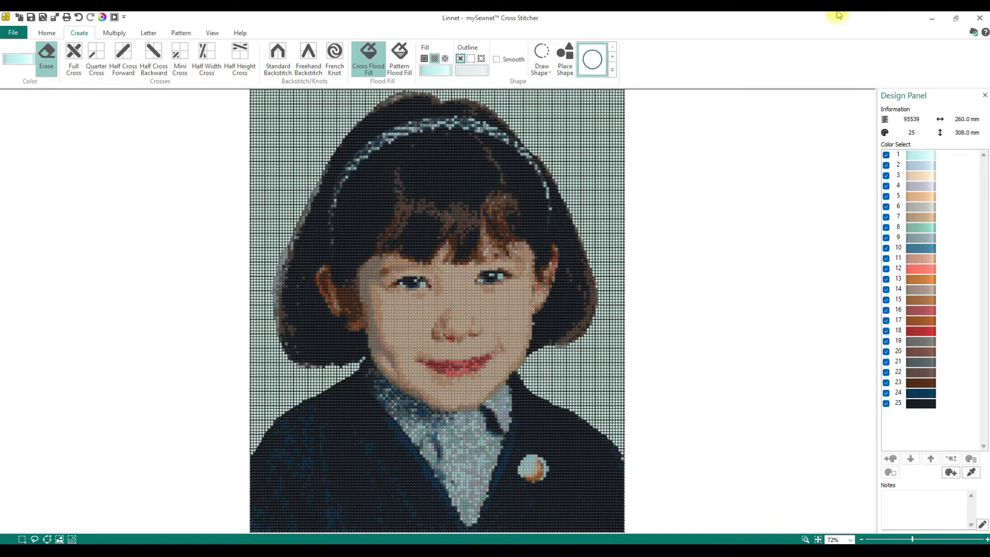
{"action": "left_click", "coordinate": [102, 17]}
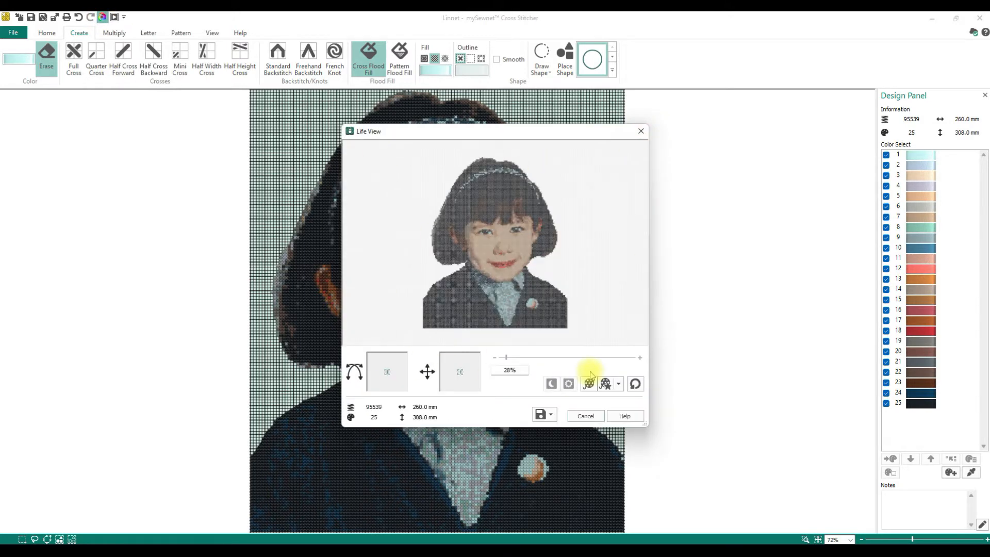
{"action": "left_click", "coordinate": [586, 415]}
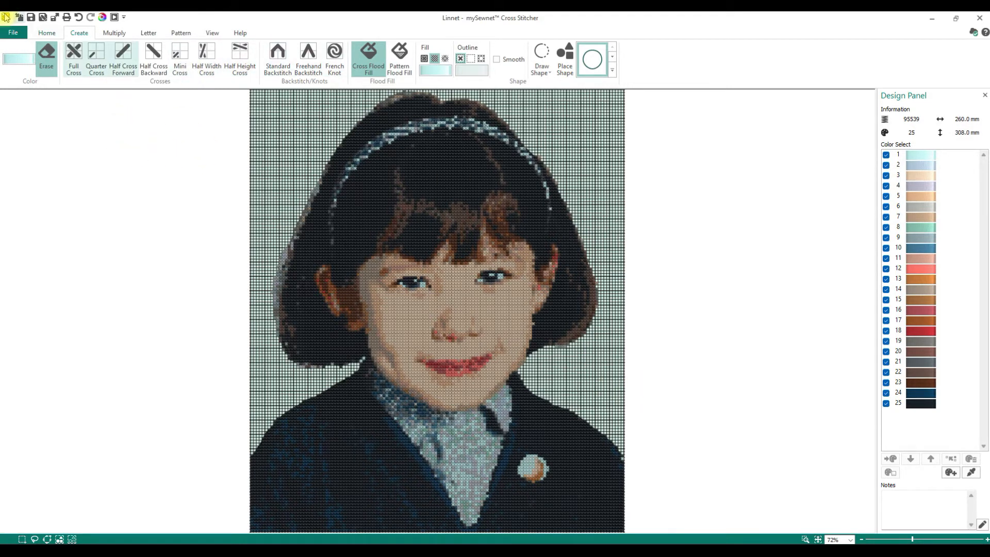
{"action": "left_click", "coordinate": [44, 64]}
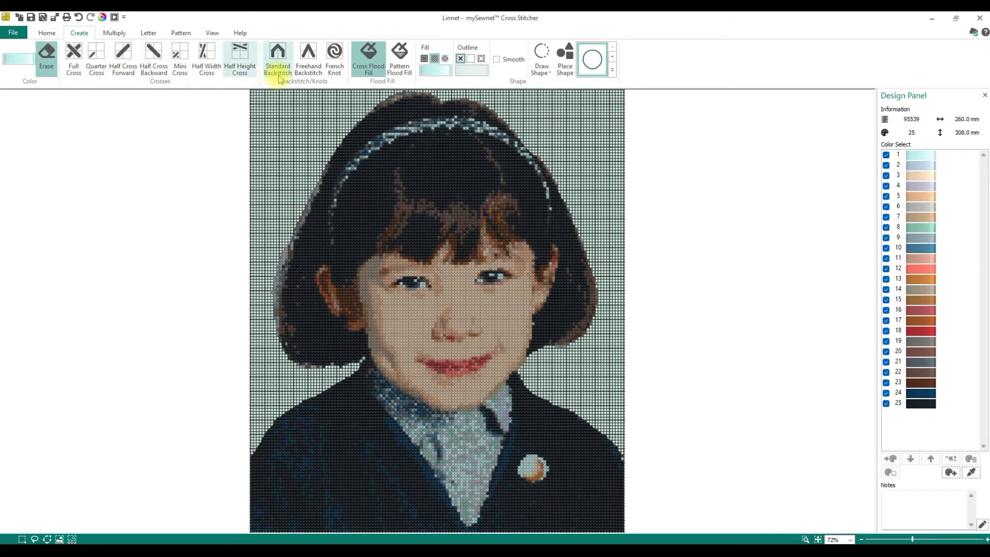
{"action": "left_click", "coordinate": [360, 76]}
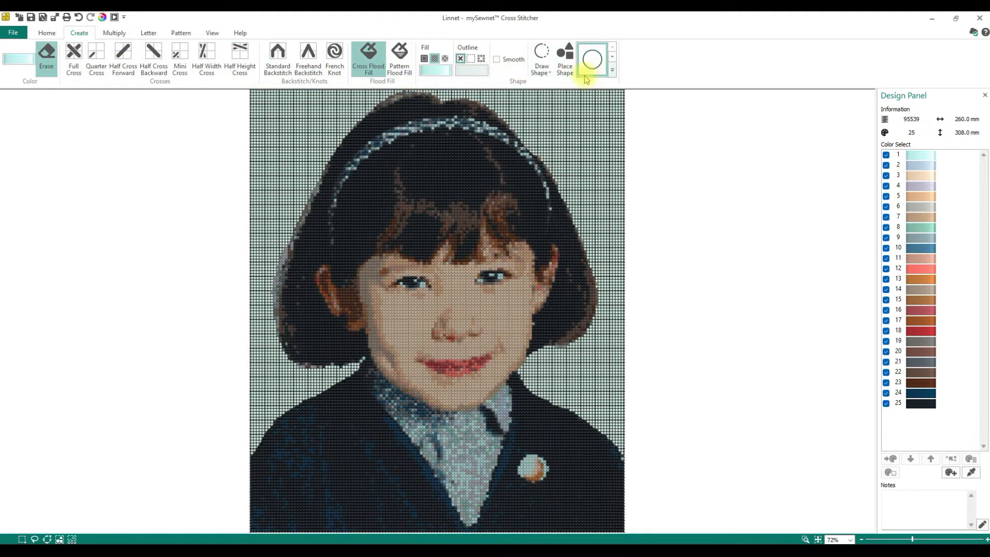
{"action": "left_click", "coordinate": [114, 32]}
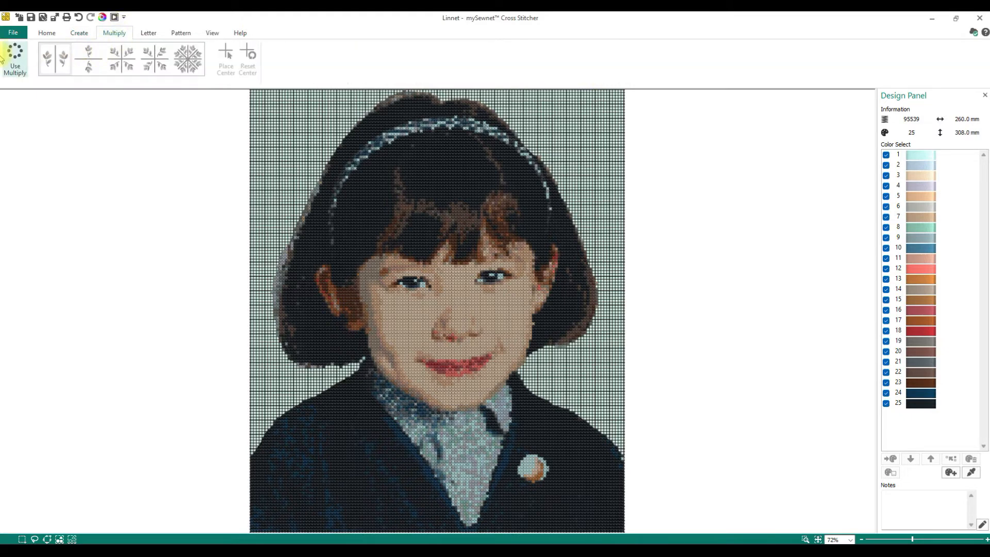
{"action": "left_click", "coordinate": [148, 32]}
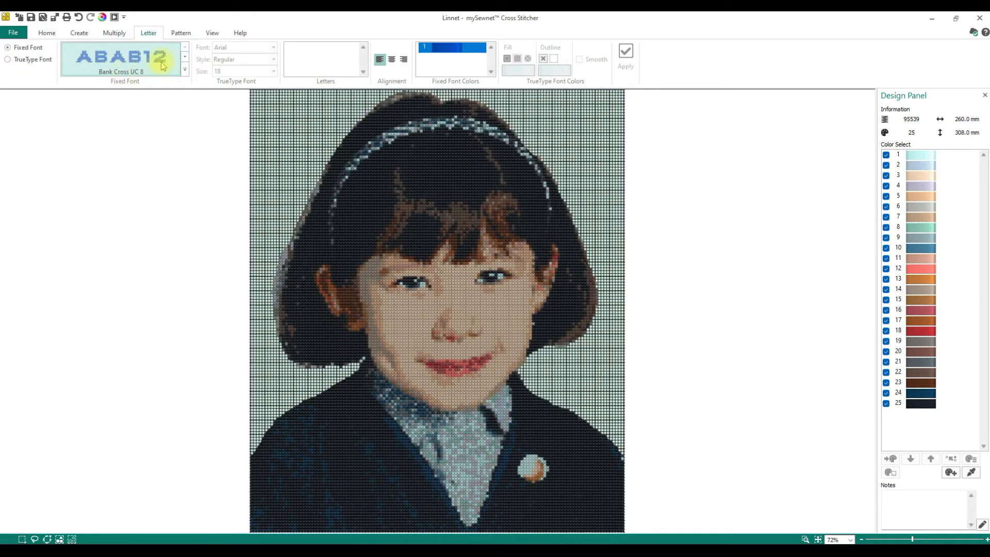
{"action": "left_click", "coordinate": [181, 33]}
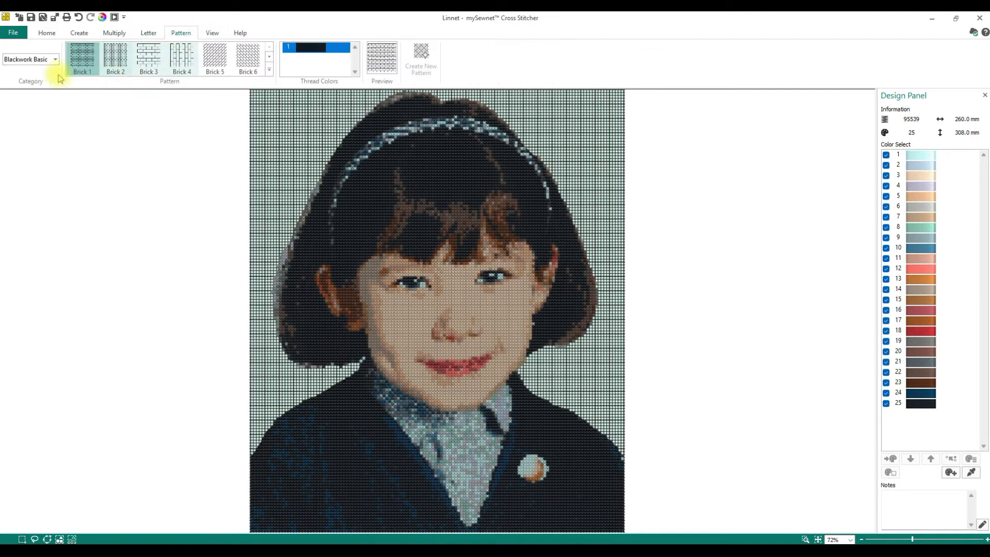
{"action": "left_click", "coordinate": [214, 33]}
{"action": "left_click", "coordinate": [185, 32]}
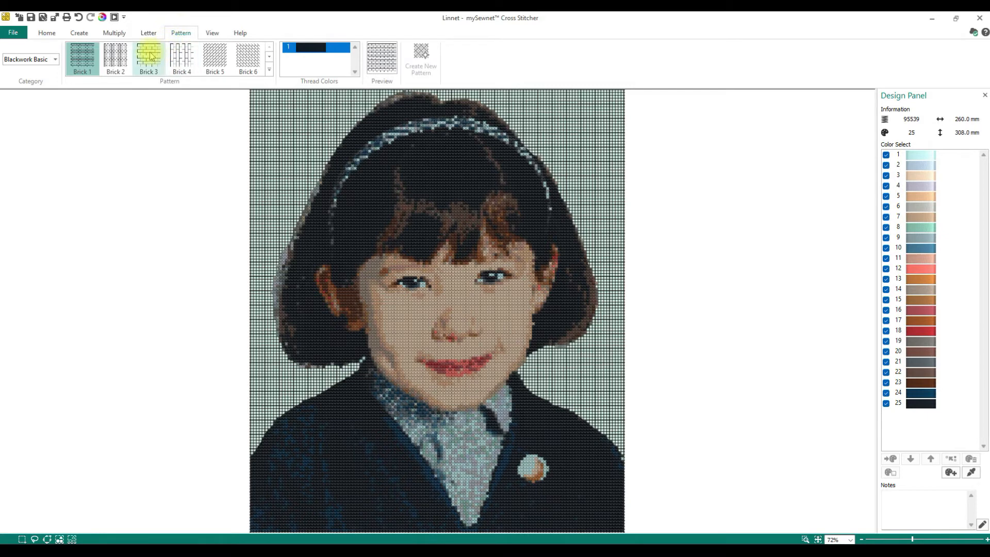
Step: Remove the background picture behind the cross stitch portrait
{"action": "left_click", "coordinate": [221, 34]}
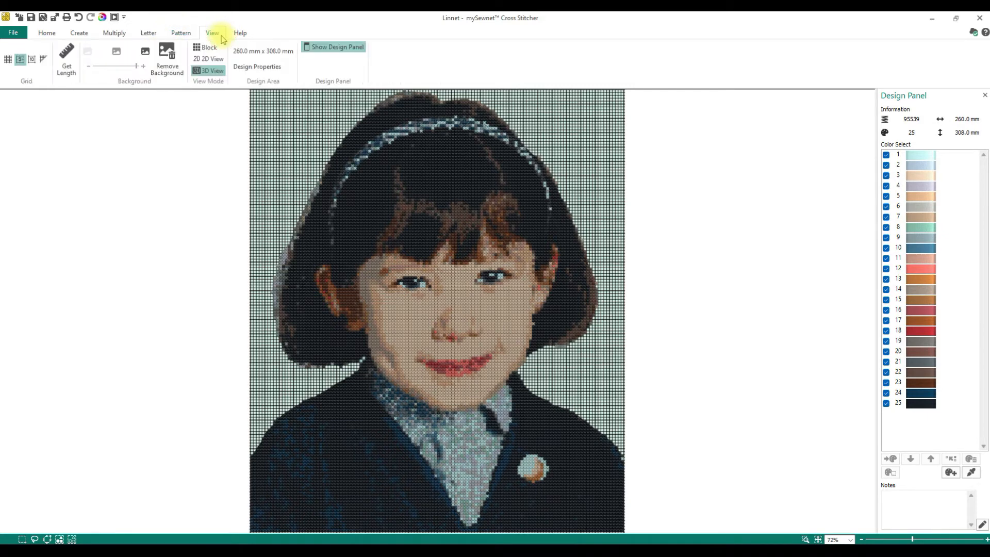
{"action": "left_click", "coordinate": [168, 72]}
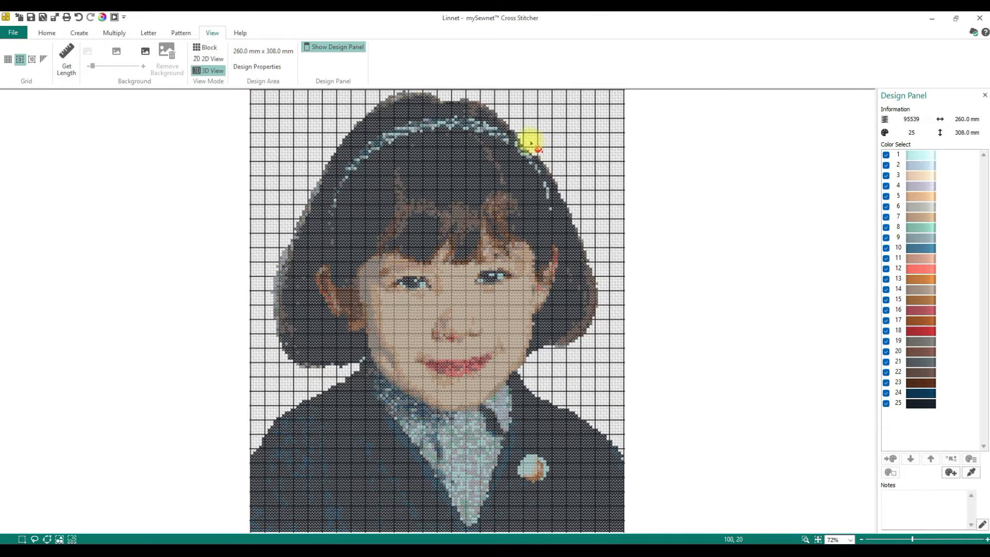
Step: Compare grid lines at every cross, every 5 crosses, every 10 crosses and no grid, and return to the 5-cross grid
{"action": "left_click", "coordinate": [8, 61]}
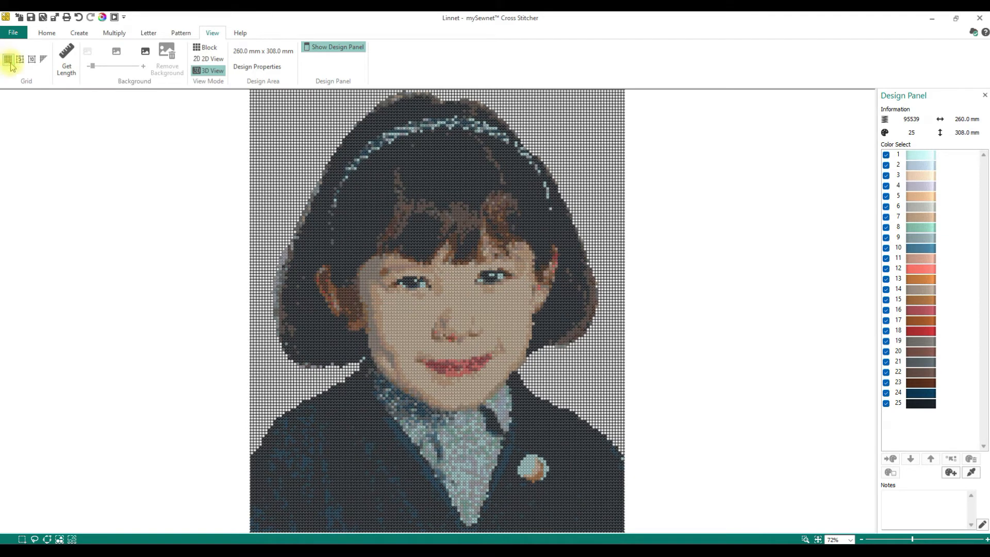
{"action": "left_click", "coordinate": [21, 61]}
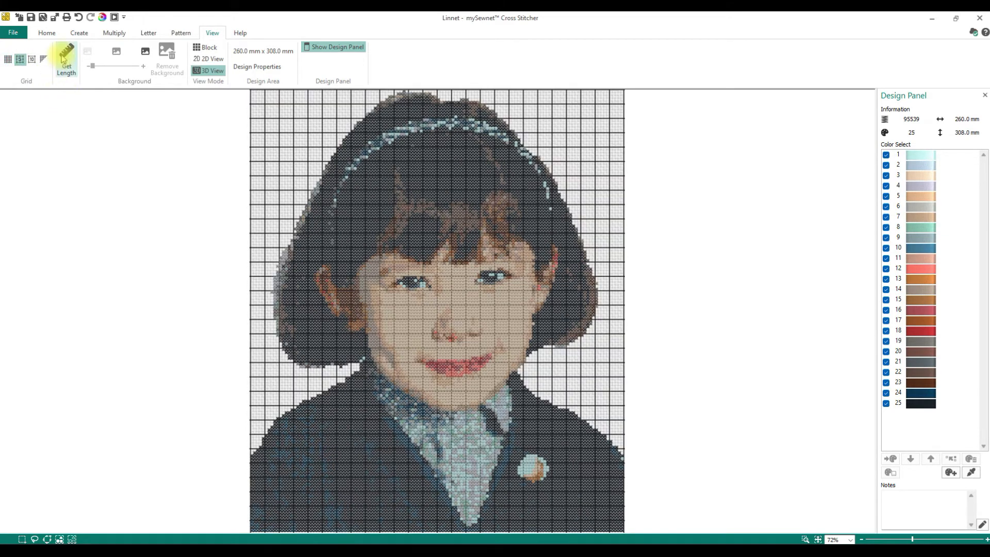
{"action": "left_click", "coordinate": [31, 60]}
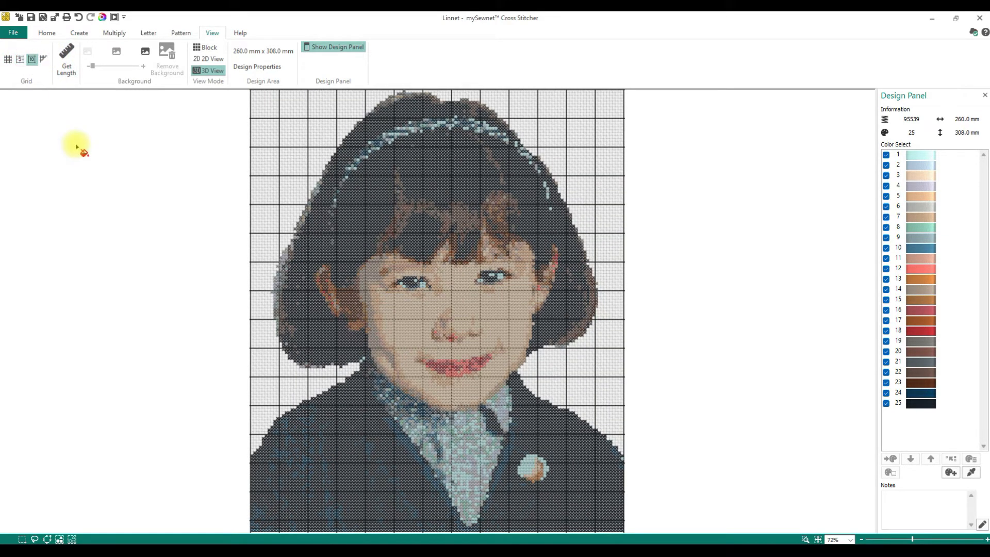
{"action": "left_click", "coordinate": [44, 60]}
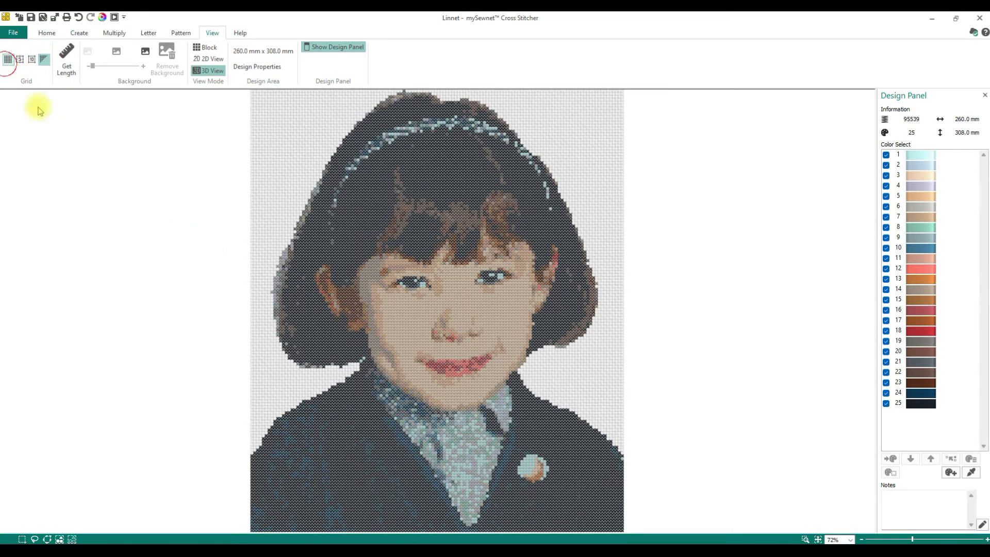
{"action": "left_click", "coordinate": [19, 59]}
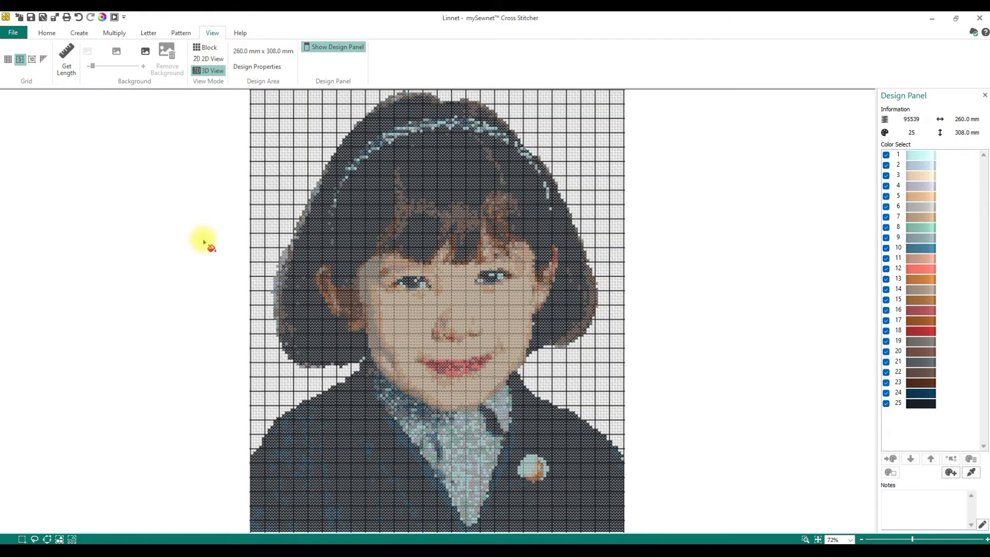
Step: Show grid lines at every cross and compare the whole portrait in Block and 2D View
{"action": "left_click", "coordinate": [197, 52]}
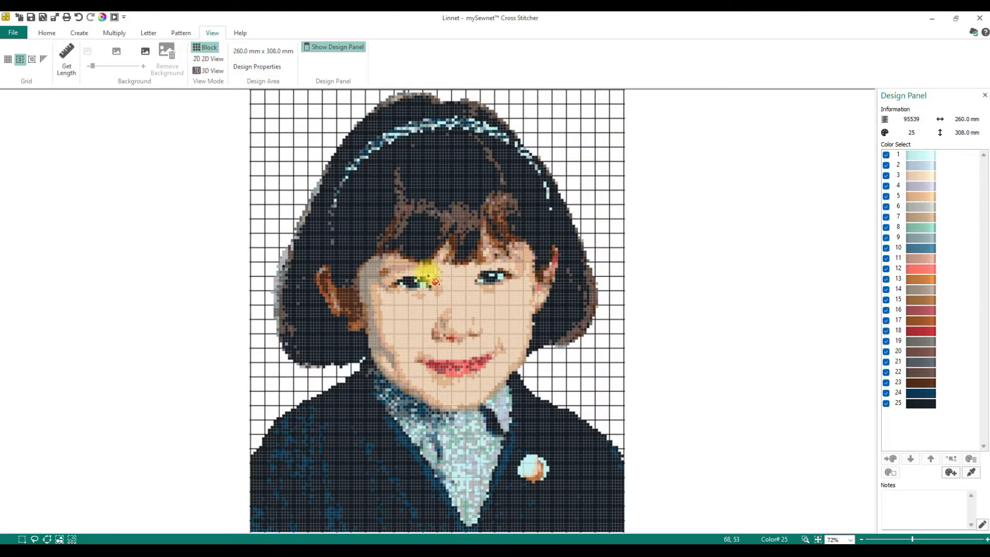
{"action": "left_click", "coordinate": [7, 59]}
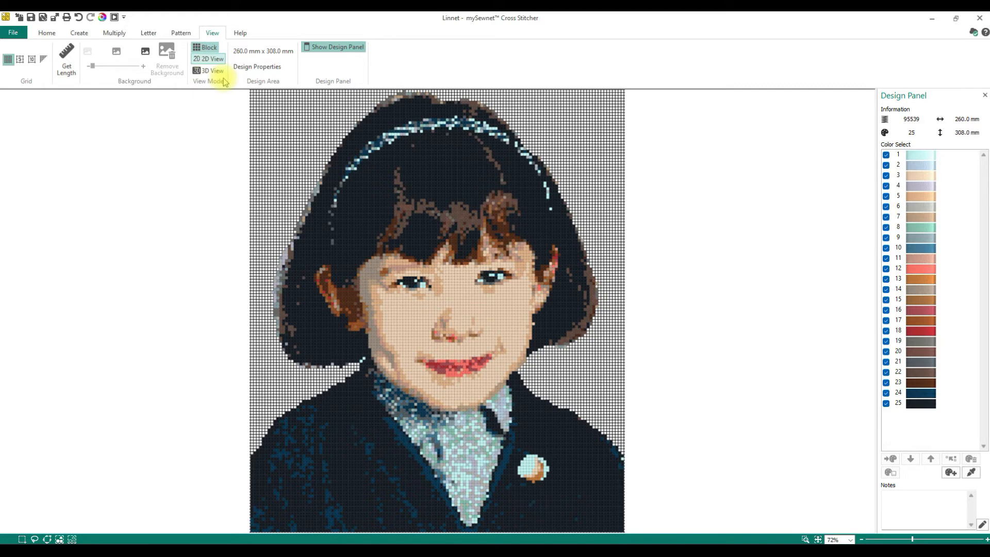
{"action": "left_click", "coordinate": [220, 59]}
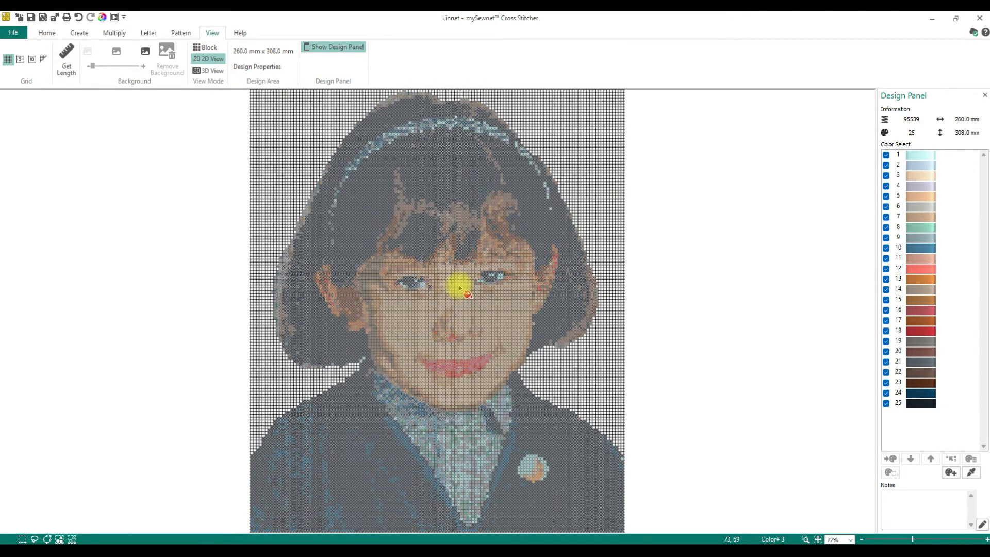
Step: Compare Block, 2D View and 3D View up close on the girl's hair and headband, and return to the whole portrait in 3D View
{"action": "left_click", "coordinate": [805, 539]}
{"action": "left_click_drag", "start_coordinate": [412, 96], "coordinate": [582, 287]}
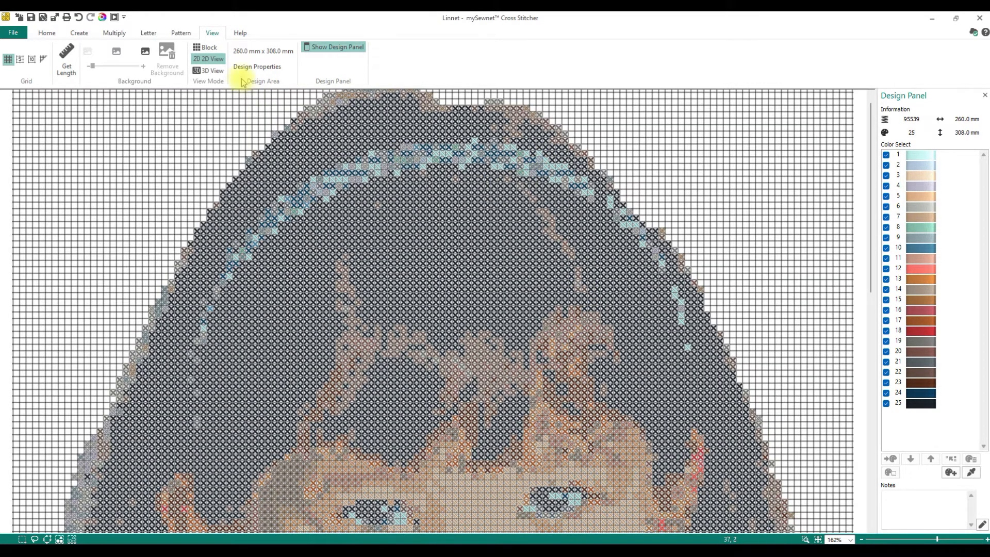
{"action": "left_click", "coordinate": [205, 47]}
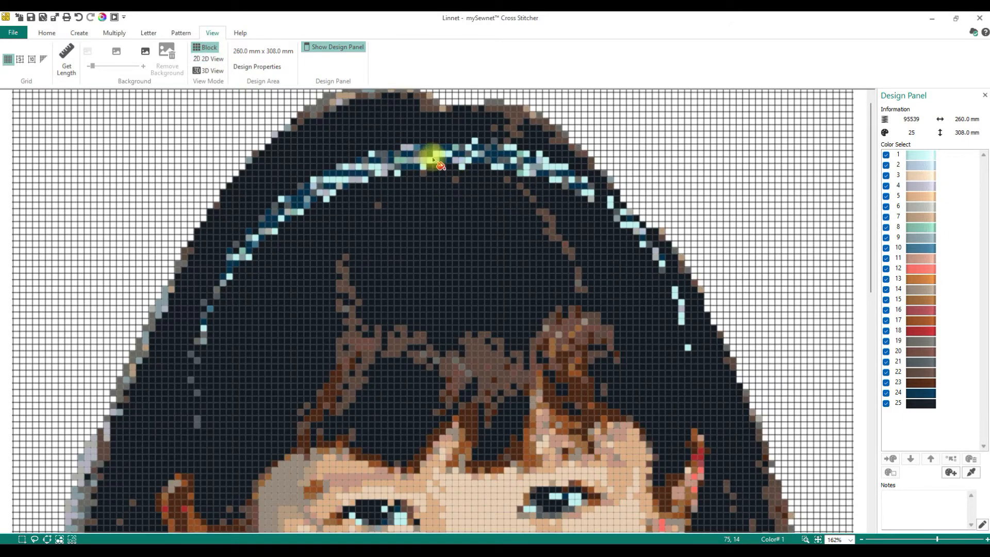
{"action": "left_click", "coordinate": [206, 59]}
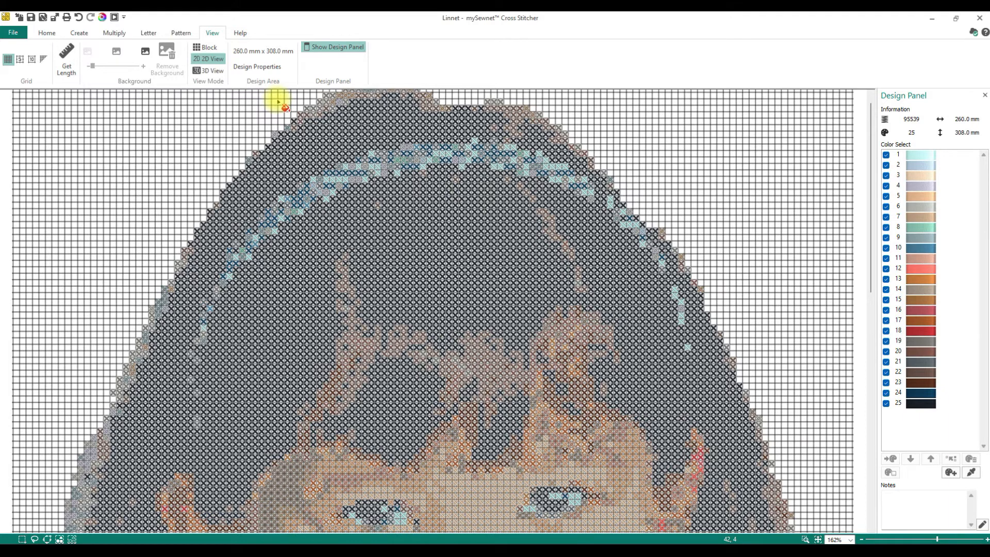
{"action": "left_click", "coordinate": [206, 71]}
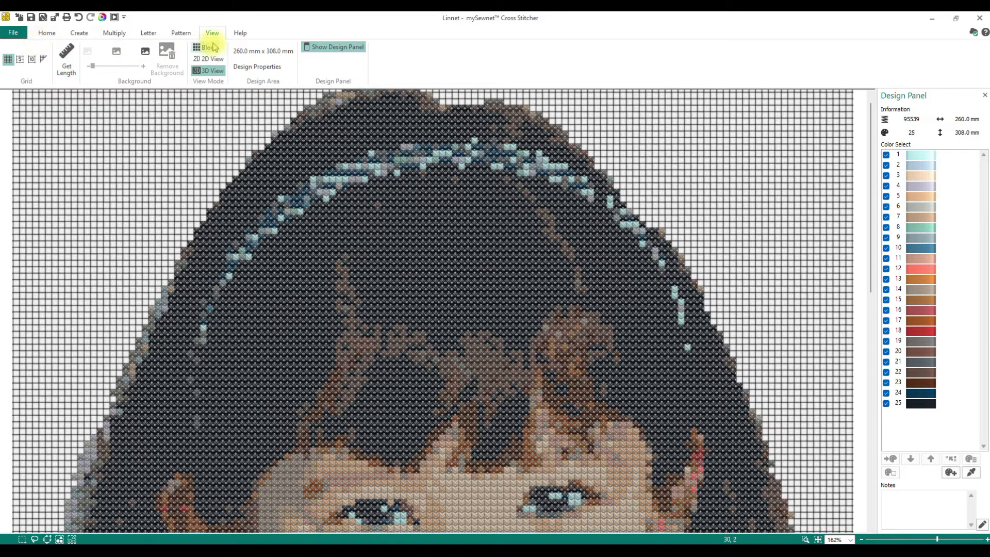
{"action": "left_click", "coordinate": [209, 59]}
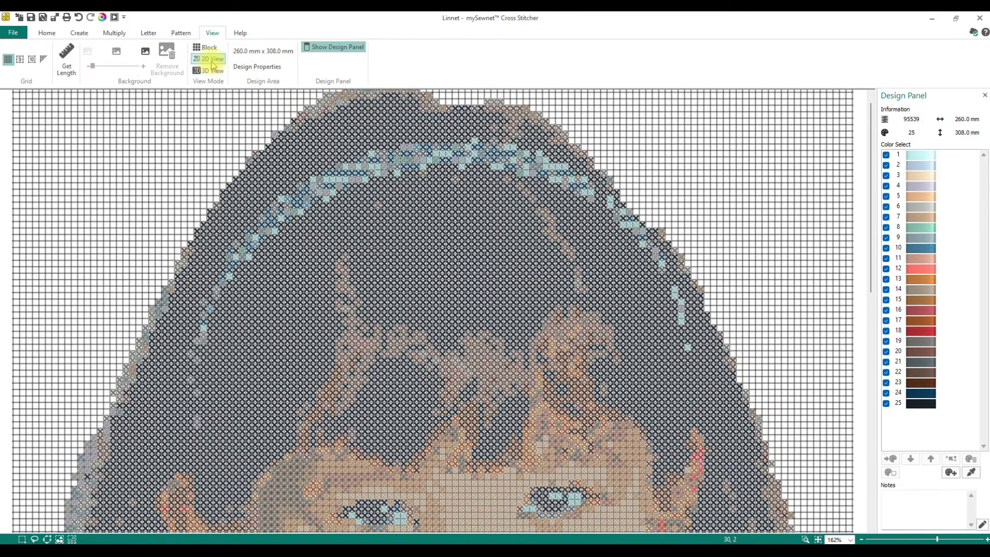
{"action": "left_click", "coordinate": [210, 70]}
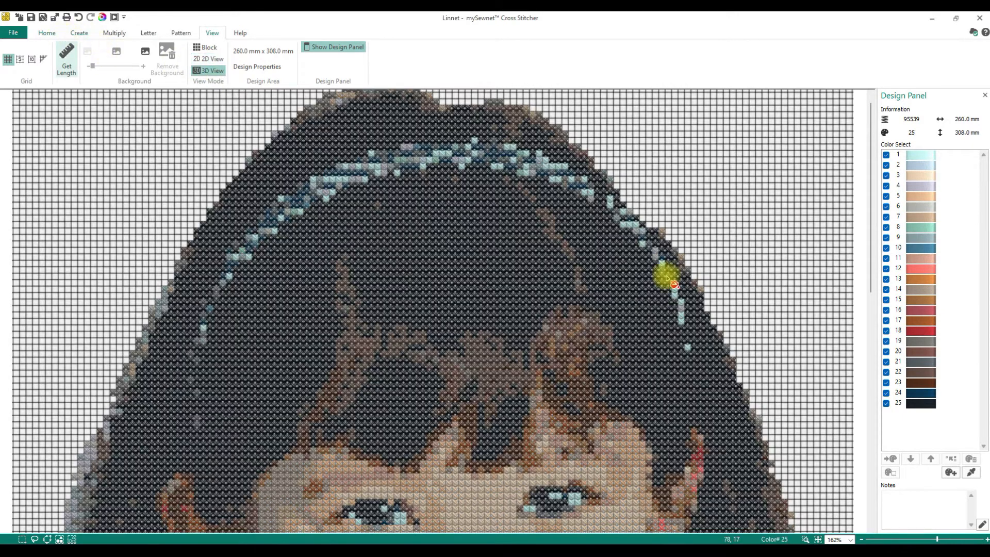
{"action": "left_click", "coordinate": [818, 539]}
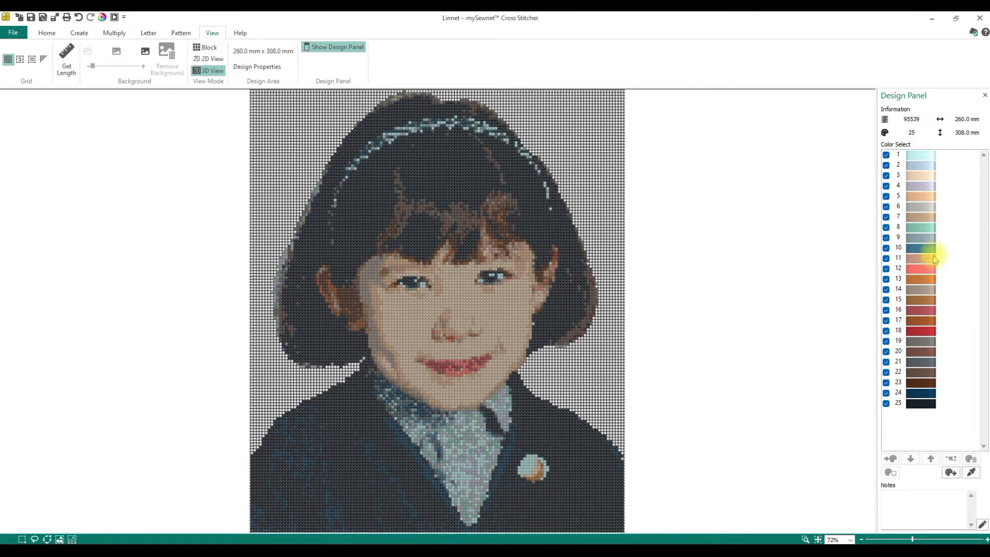
Step: Enter 2382 as the thread to find, and change color 2 to Robison-Anton Rayon 40 thread 2305 Blue Frost
{"action": "double_click", "coordinate": [918, 166]}
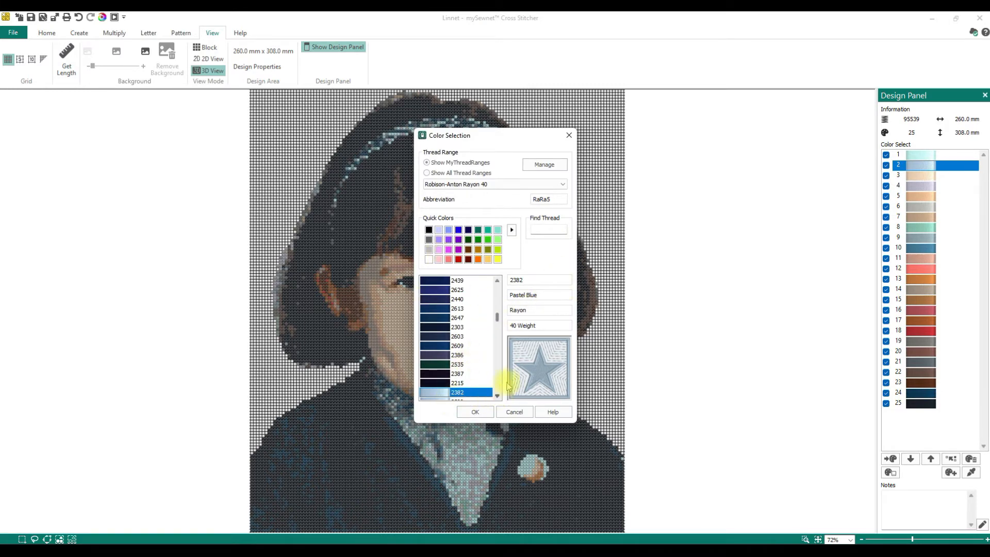
{"action": "left_click_drag", "start_coordinate": [498, 325], "coordinate": [507, 316]}
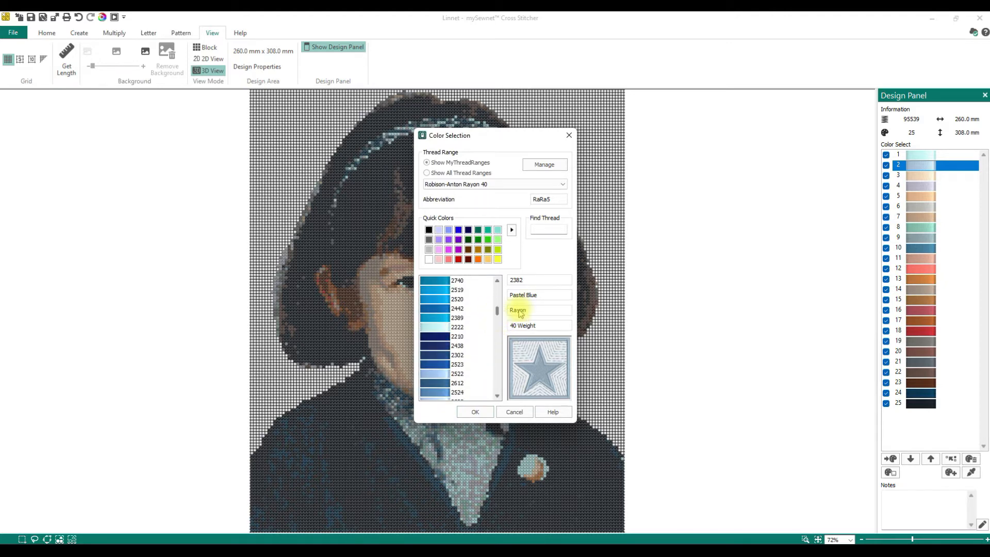
{"action": "left_click", "coordinate": [551, 232]}
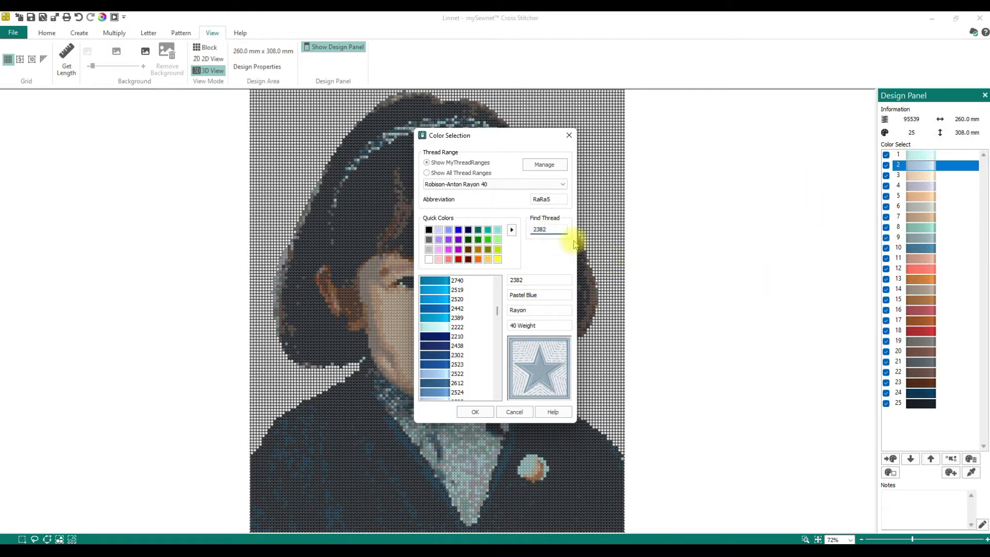
{"action": "scroll", "coordinate": [473, 341], "scroll_direction": "up", "scroll_amount": 2}
{"action": "scroll", "coordinate": [473, 341], "scroll_direction": "up", "scroll_amount": 2}
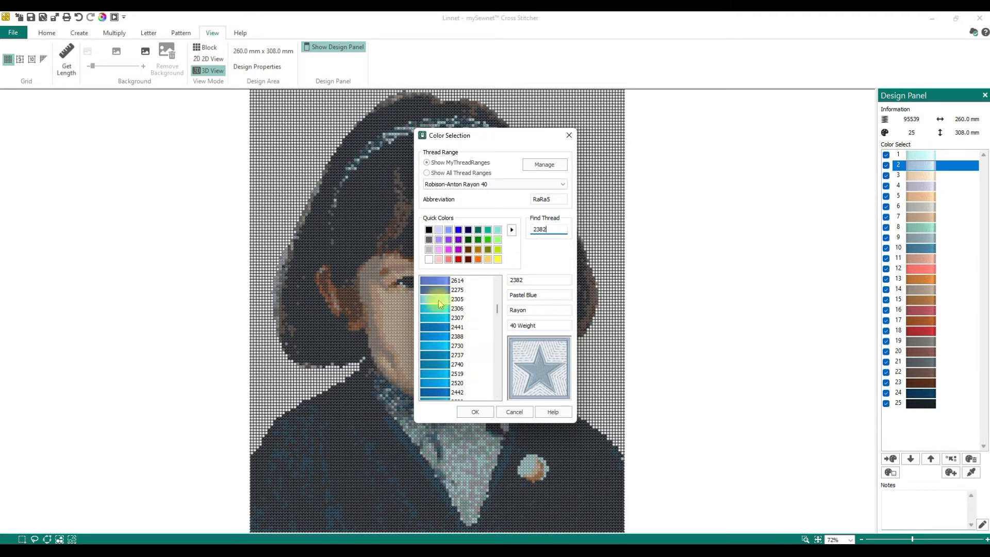
{"action": "left_click", "coordinate": [457, 299]}
{"action": "left_click", "coordinate": [475, 411]}
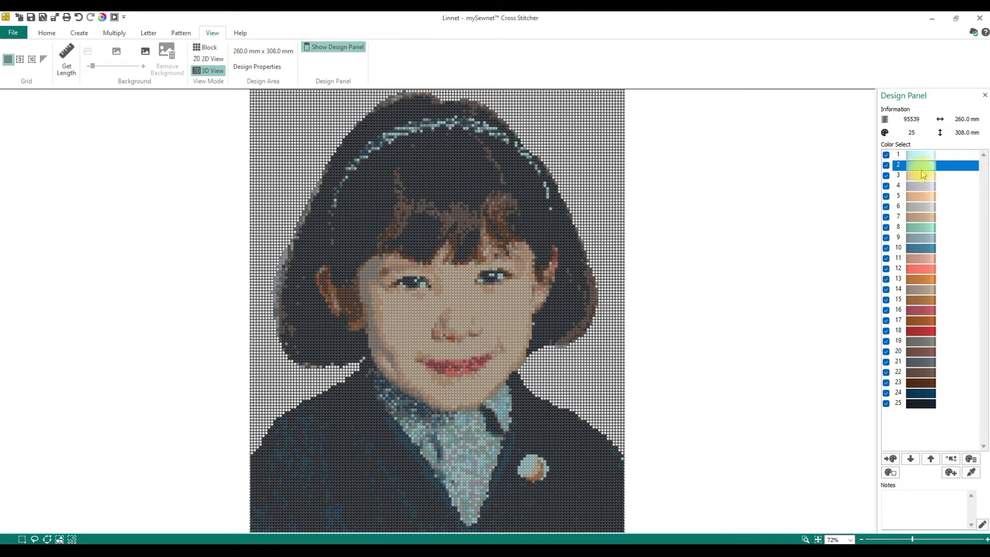
Step: Change color 1 to thread 2501 Petal Pink and color 2 to thread 2503 Desert Bloom
{"action": "mouse_move", "coordinate": [923, 175]}
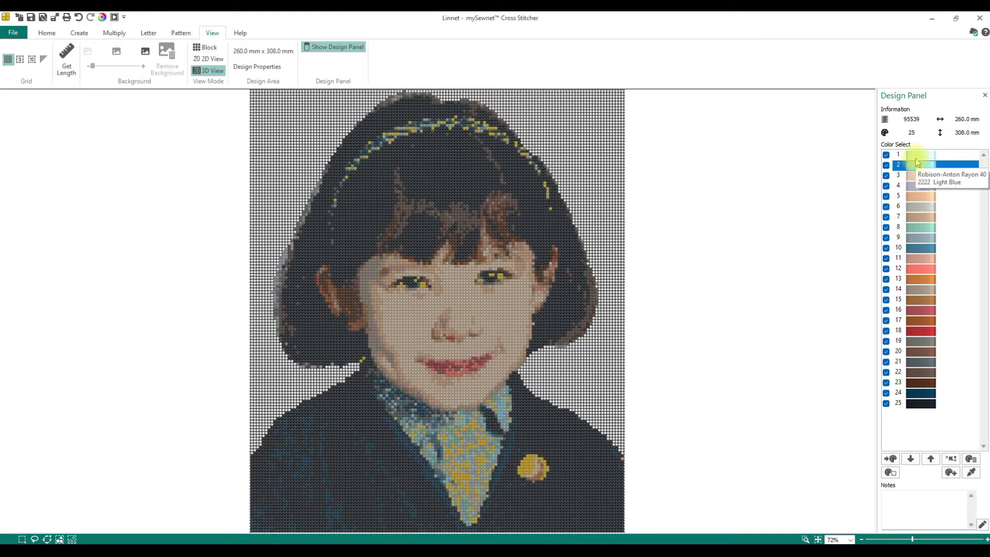
{"action": "double_click", "coordinate": [916, 157]}
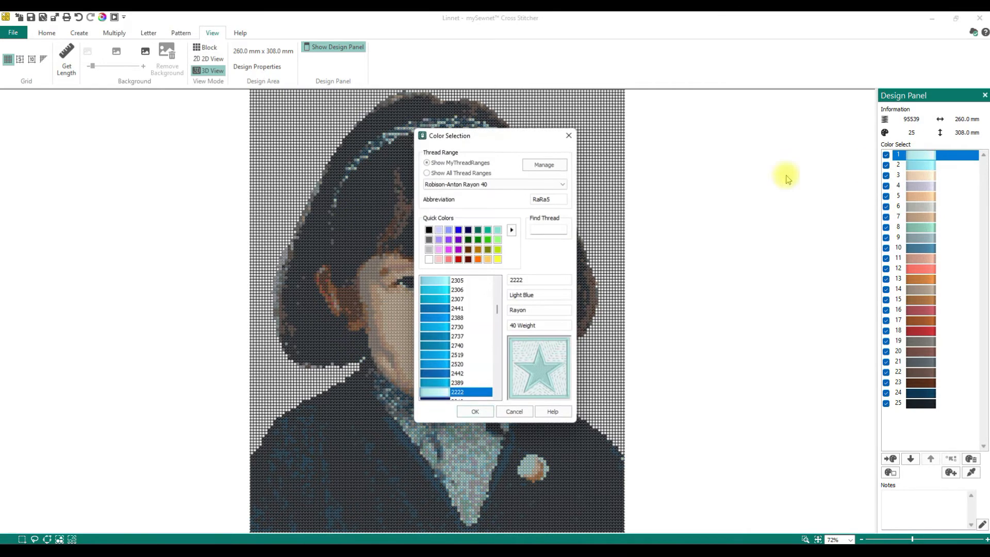
{"action": "left_click", "coordinate": [437, 259]}
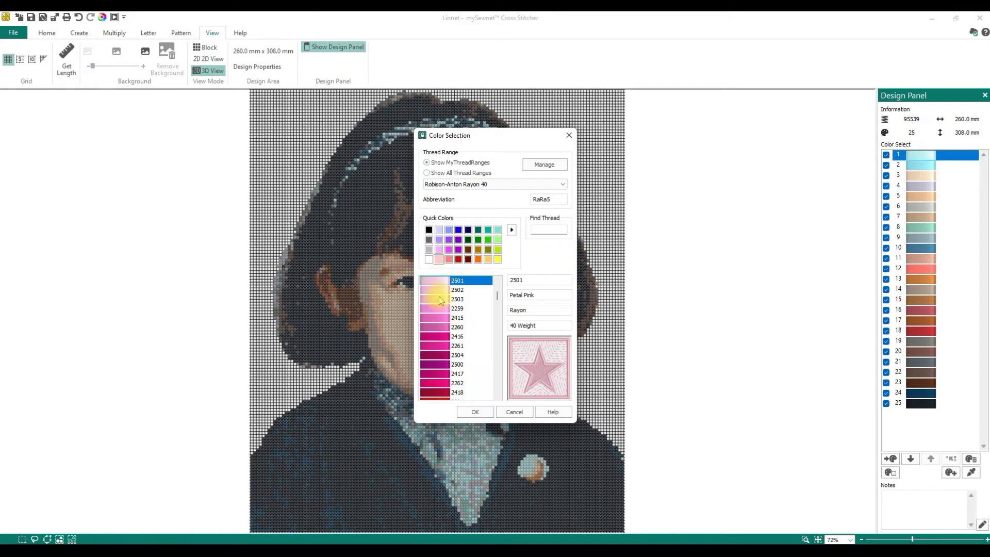
{"action": "left_click", "coordinate": [479, 412]}
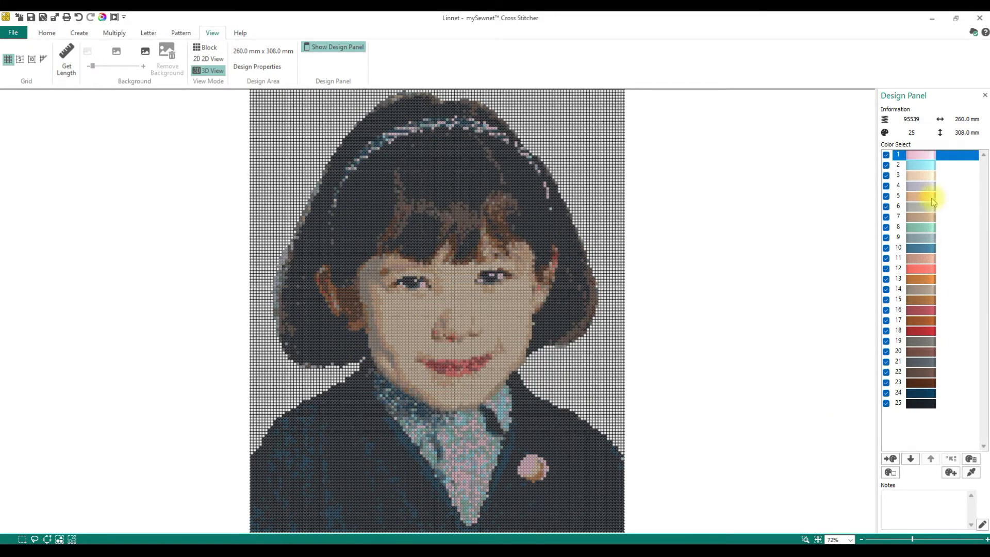
{"action": "double_click", "coordinate": [925, 170]}
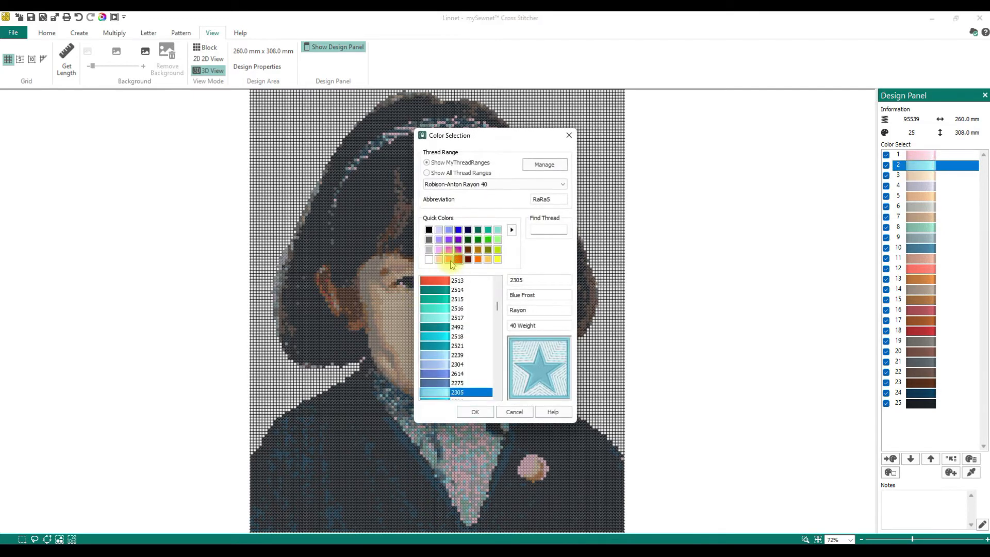
{"action": "left_click", "coordinate": [439, 260]}
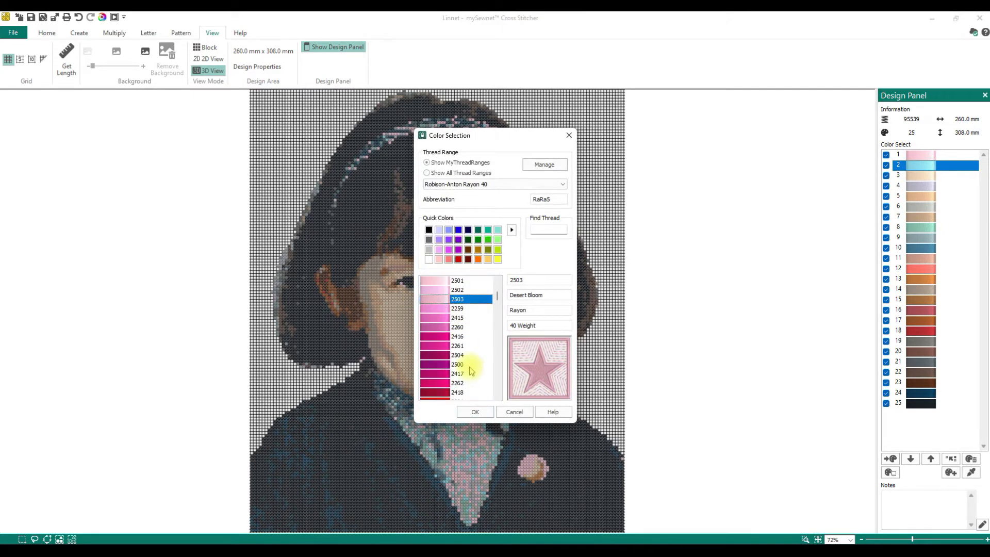
{"action": "left_click", "coordinate": [475, 412]}
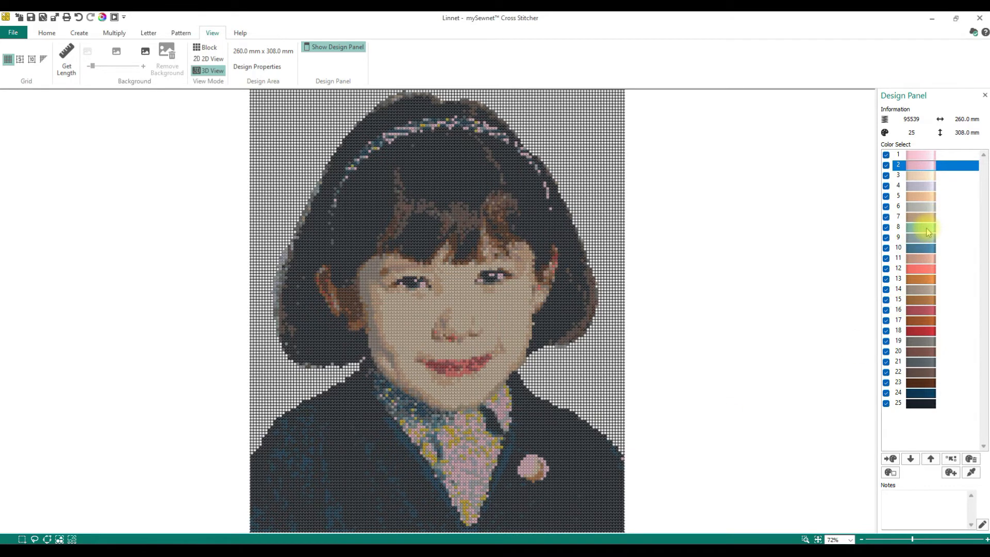
Step: Change color 8 to Robison-Anton Rayon 40 thread 2502 Memphis Belle
{"action": "double_click", "coordinate": [928, 231]}
{"action": "left_click", "coordinate": [438, 259]}
{"action": "left_click", "coordinate": [434, 290]}
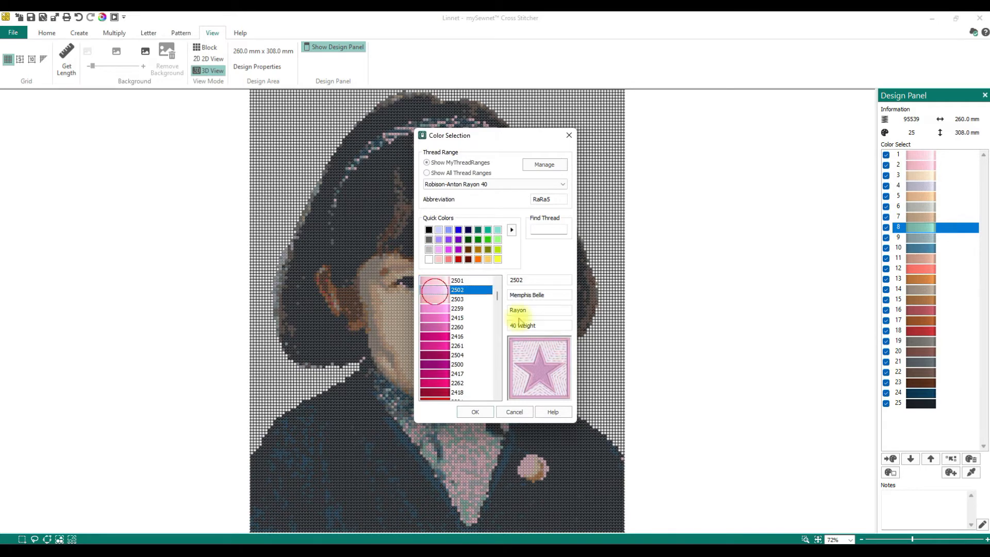
{"action": "left_click", "coordinate": [474, 411]}
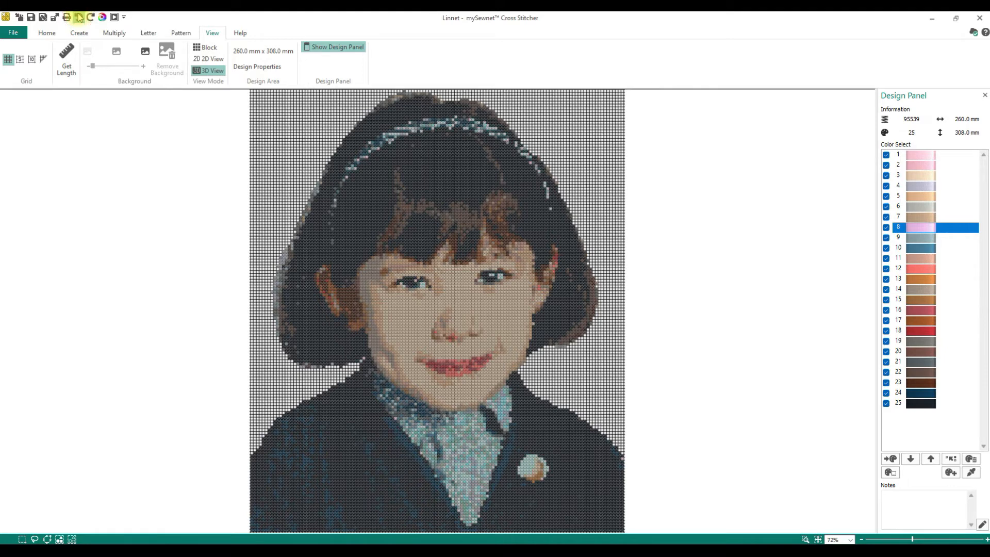
Step: Undo the thread color changes and the removal of the background picture
{"action": "left_click", "coordinate": [79, 17]}
{"action": "left_click", "coordinate": [78, 17]}
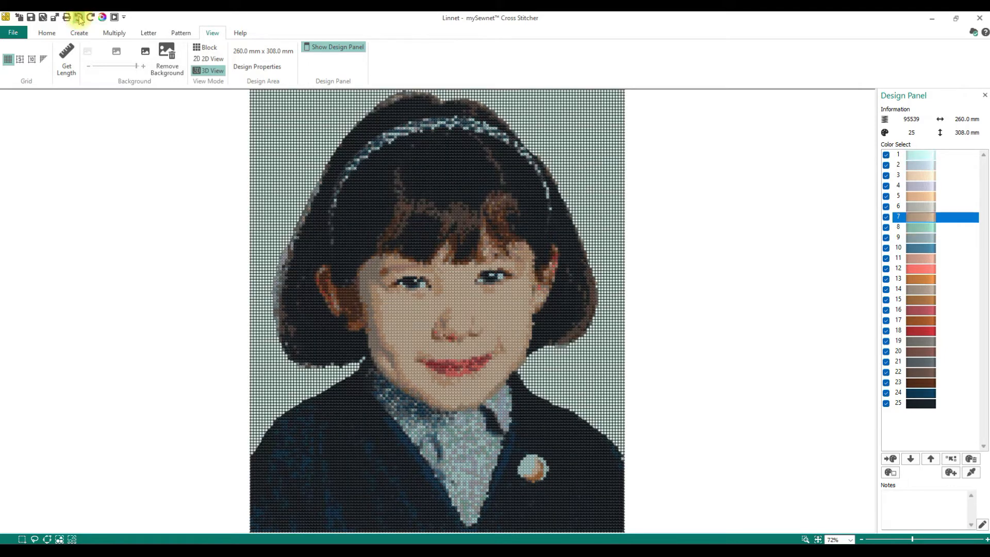
{"action": "left_click", "coordinate": [90, 19]}
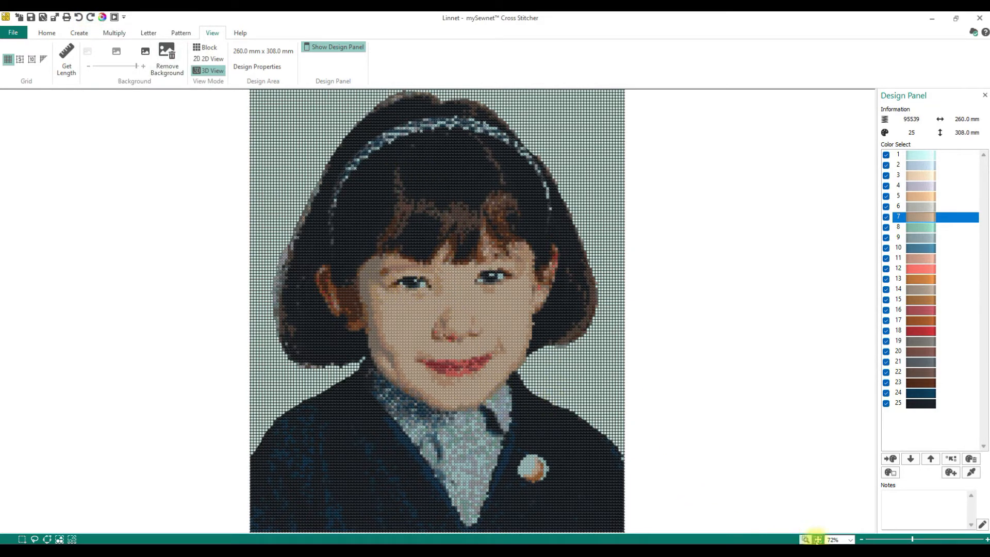
Step: Add Robison-Anton Rayon 40 thread 2343 Eggshell to the design colors for touching up the eyes
{"action": "left_click", "coordinate": [804, 539]}
{"action": "left_click_drag", "start_coordinate": [380, 256], "coordinate": [449, 301]}
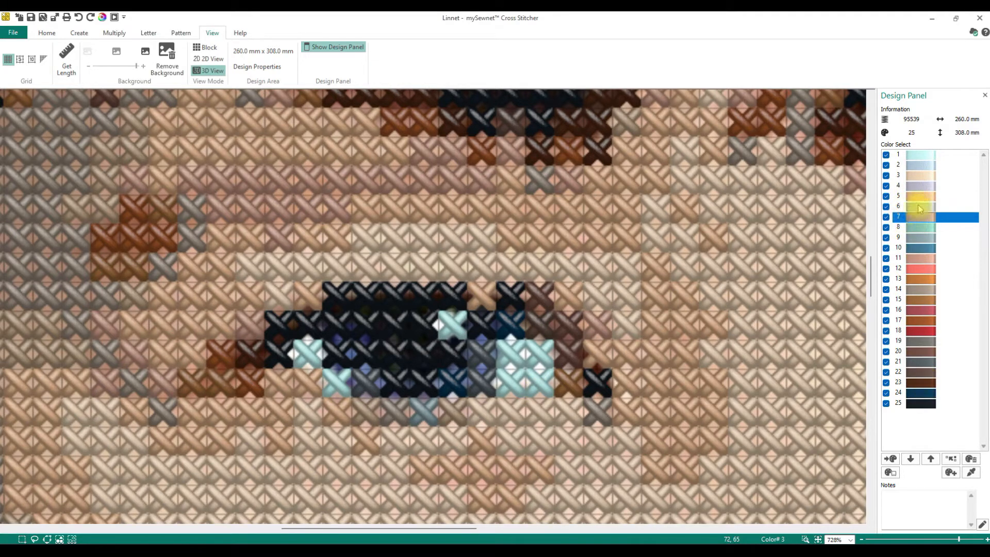
{"action": "left_click", "coordinate": [950, 472]}
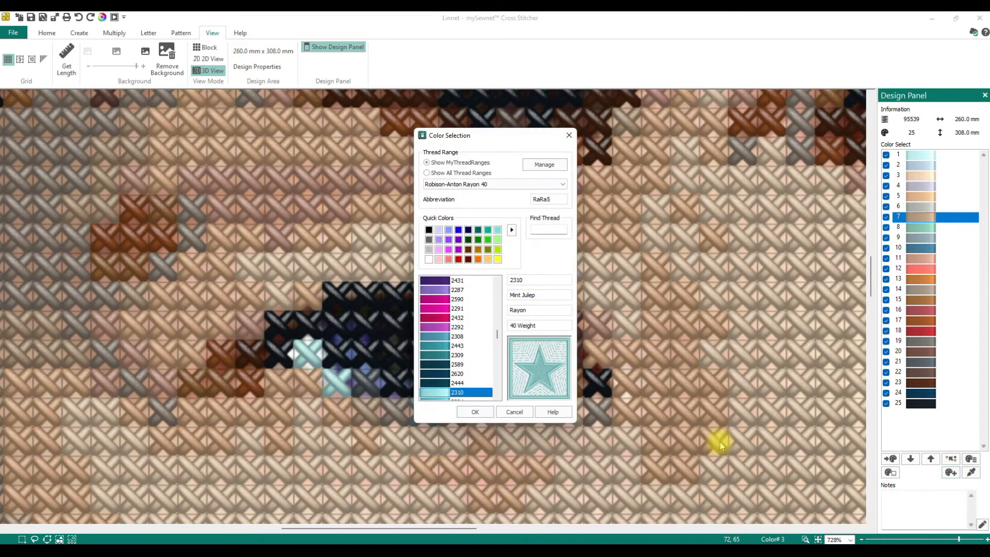
{"action": "left_click", "coordinate": [428, 259]}
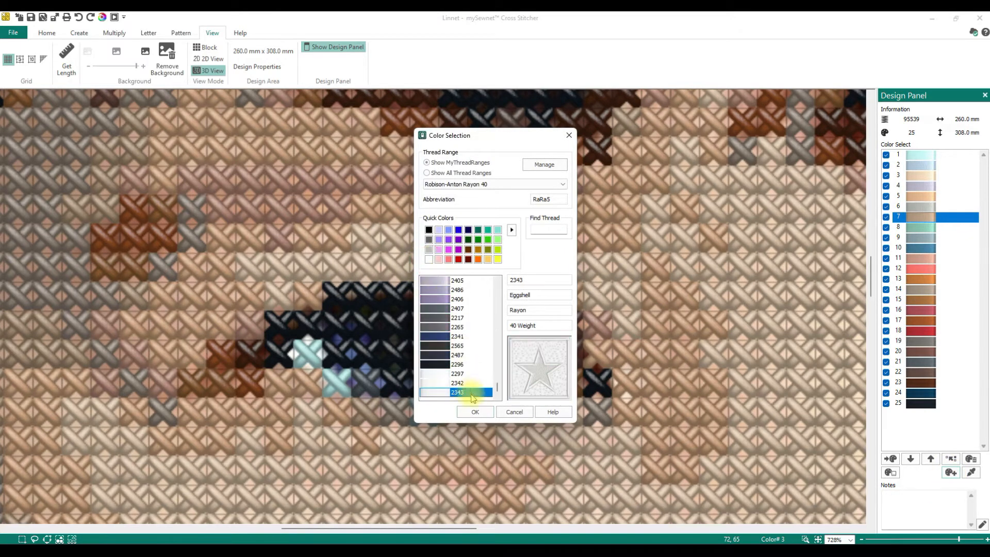
{"action": "left_click", "coordinate": [475, 411]}
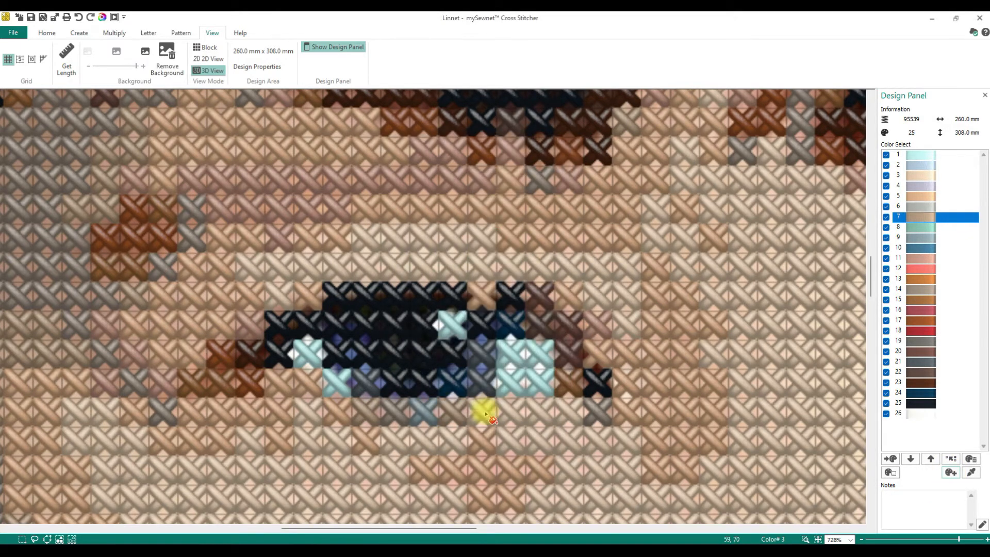
Step: Replace the pale blue stitches in the portrait's left-hand eye with full crosses in color 26, the Eggshell thread
{"action": "left_click", "coordinate": [911, 413]}
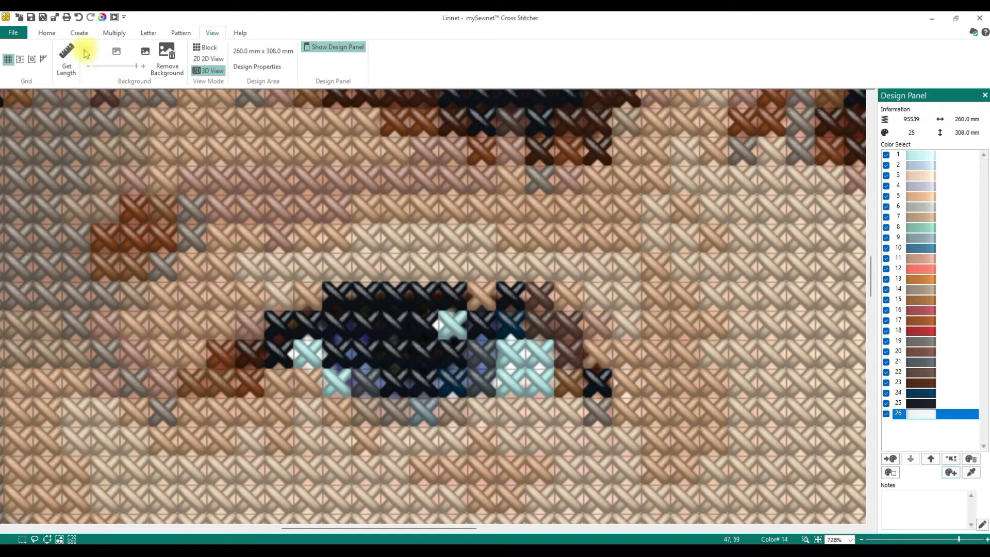
{"action": "left_click", "coordinate": [77, 33]}
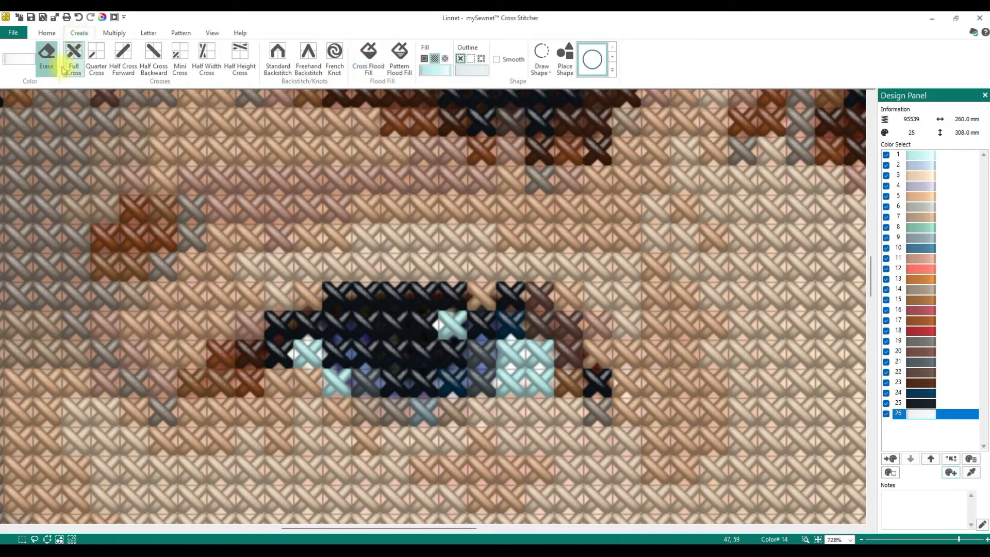
{"action": "left_click", "coordinate": [308, 353]}
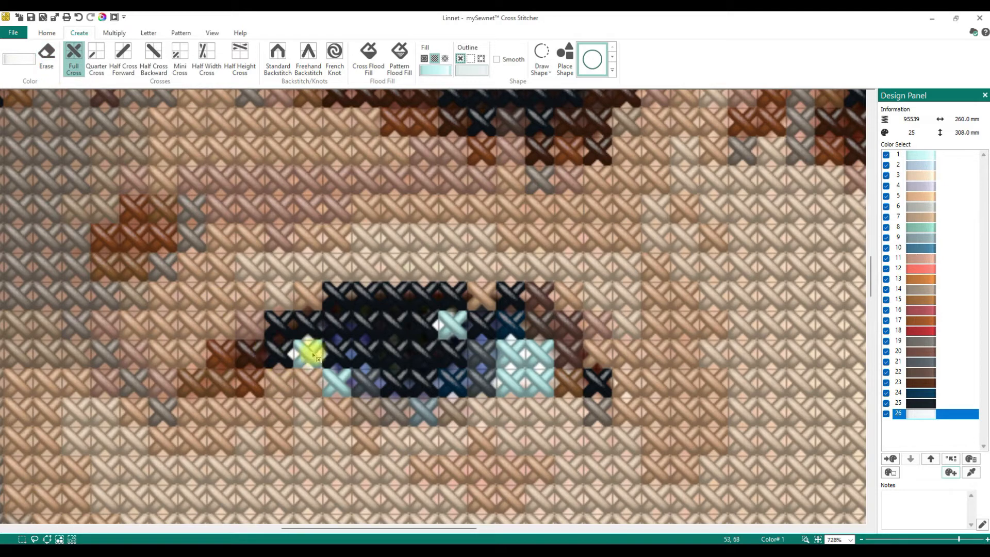
{"action": "left_click", "coordinate": [332, 384]}
{"action": "mouse_move", "coordinate": [501, 360]}
{"action": "left_mouse_down"}
{"action": "mouse_move", "coordinate": [540, 350]}
{"action": "mouse_move", "coordinate": [540, 389]}
{"action": "mouse_move", "coordinate": [501, 395]}
{"action": "left_mouse_up"}
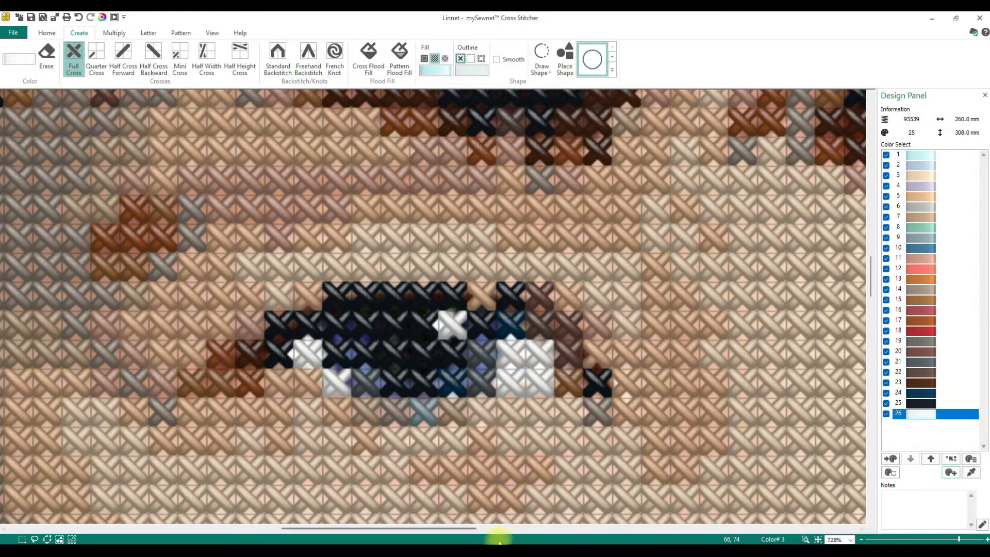
Step: Whiten the portrait's right-hand eye by replacing its pale blue stitches with full crosses in color 26
{"action": "left_click_drag", "start_coordinate": [449, 529], "coordinate": [639, 536]}
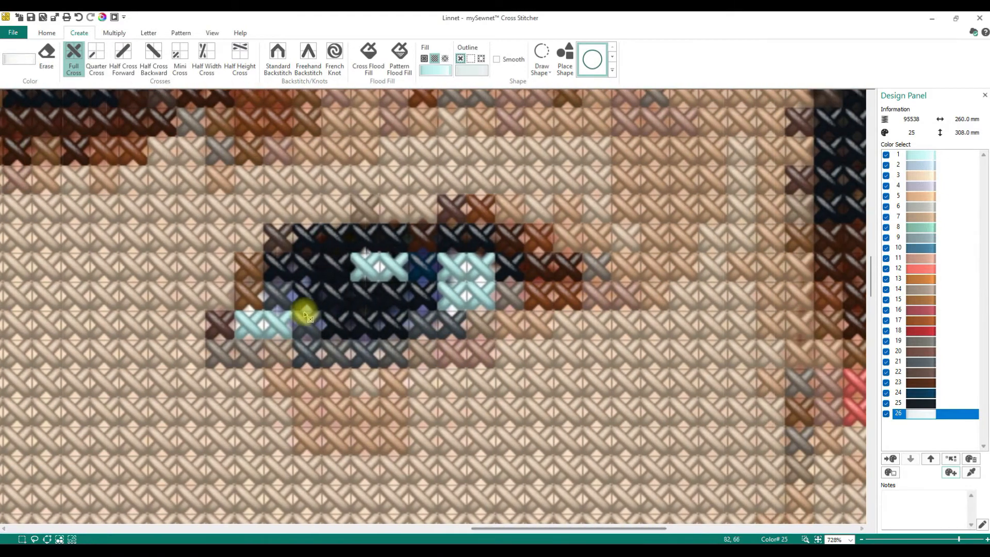
{"action": "left_click_drag", "start_coordinate": [252, 328], "coordinate": [279, 325]}
{"action": "mouse_move", "coordinate": [365, 272]}
{"action": "left_mouse_down"}
{"action": "mouse_move", "coordinate": [463, 280]}
{"action": "mouse_move", "coordinate": [463, 271]}
{"action": "mouse_move", "coordinate": [458, 307]}
{"action": "mouse_move", "coordinate": [479, 263]}
{"action": "left_mouse_up"}
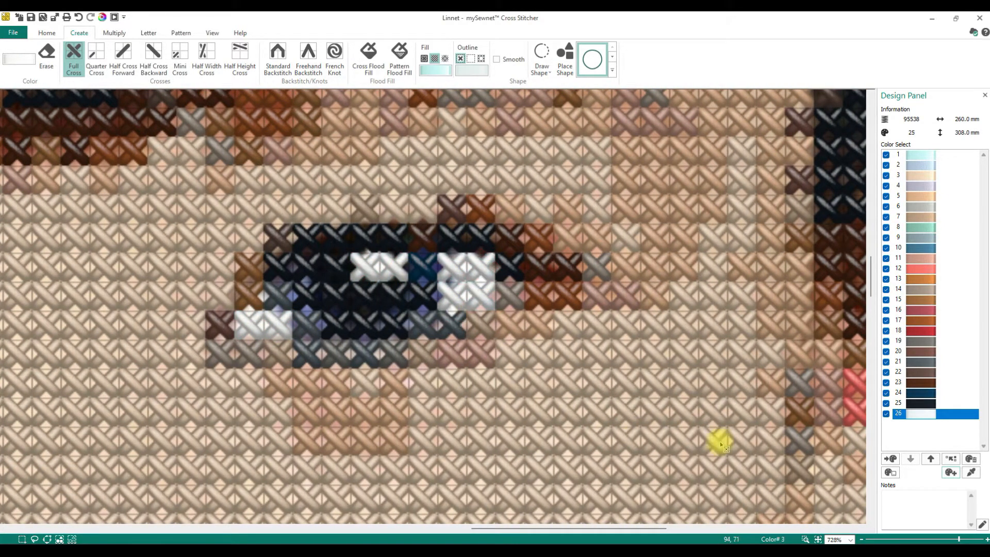
{"action": "left_click", "coordinate": [818, 539]}
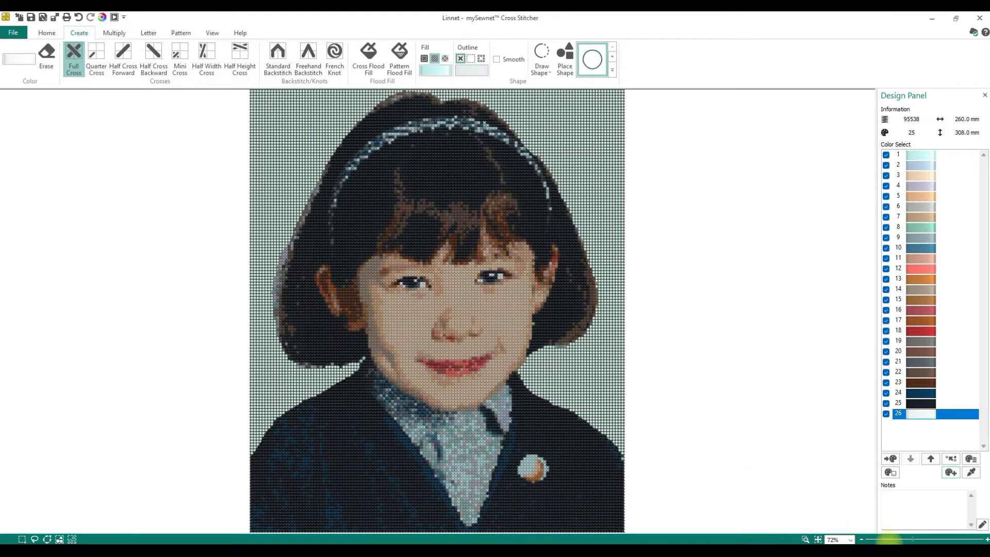
Step: Pick the light skin tone from the design and cover the bright pink stitches around the nose with full crosses
{"action": "left_click", "coordinate": [805, 539]}
{"action": "left_click_drag", "start_coordinate": [409, 302], "coordinate": [484, 370]}
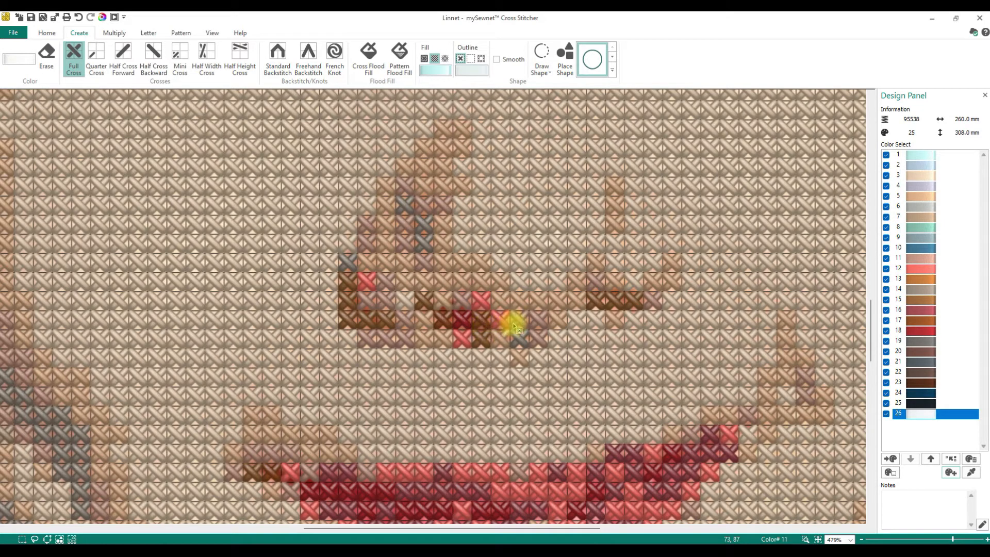
{"action": "left_click", "coordinate": [19, 60]}
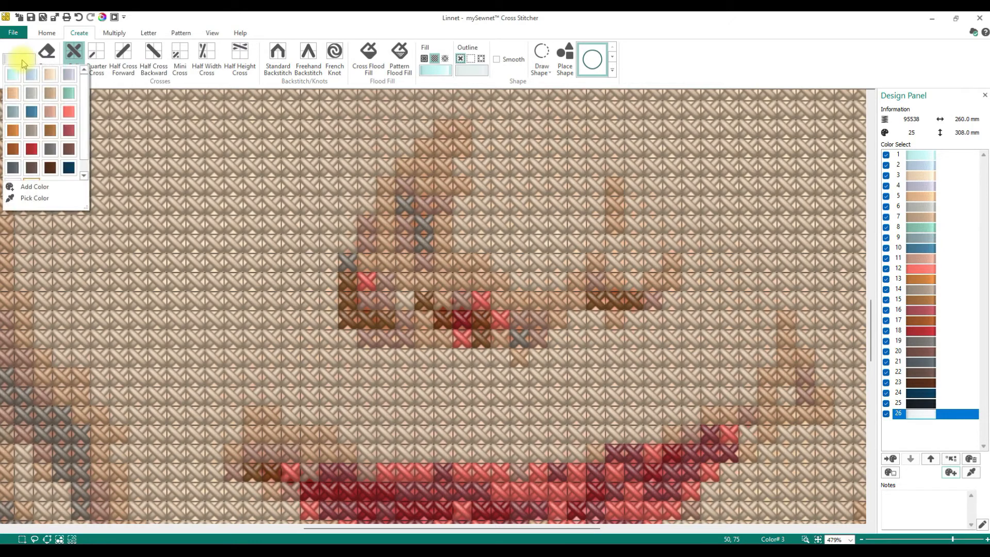
{"action": "left_click", "coordinate": [21, 198]}
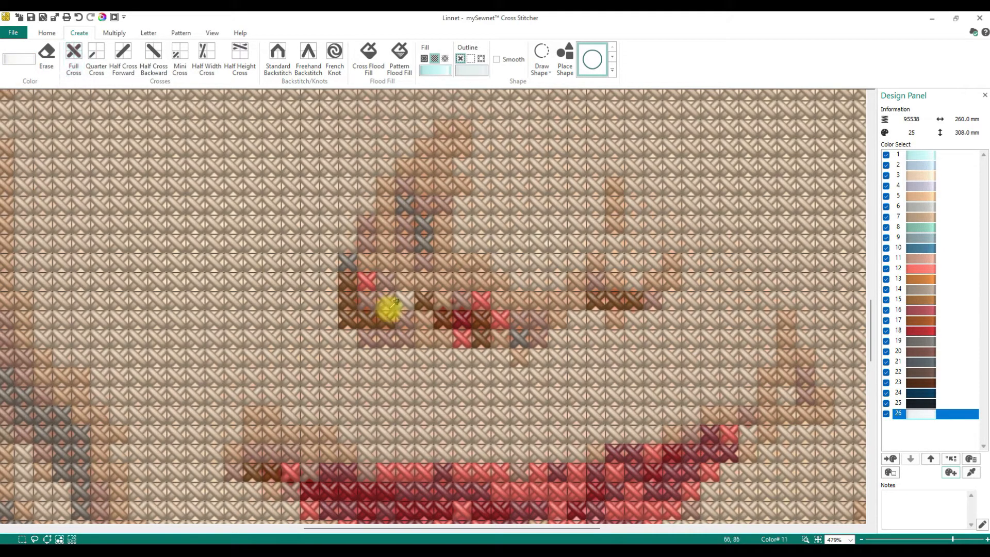
{"action": "left_click", "coordinate": [368, 264]}
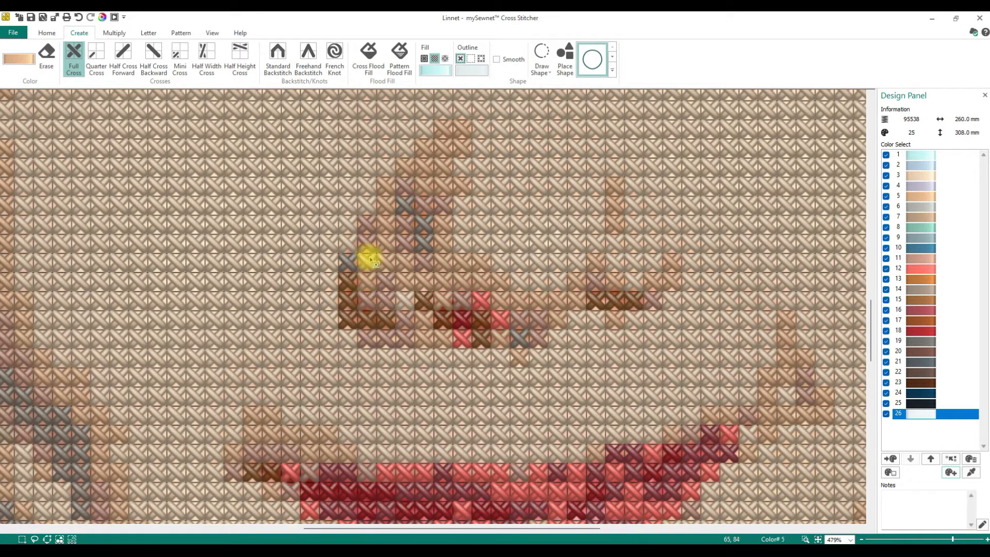
{"action": "left_click", "coordinate": [480, 302]}
{"action": "left_click", "coordinate": [496, 321]}
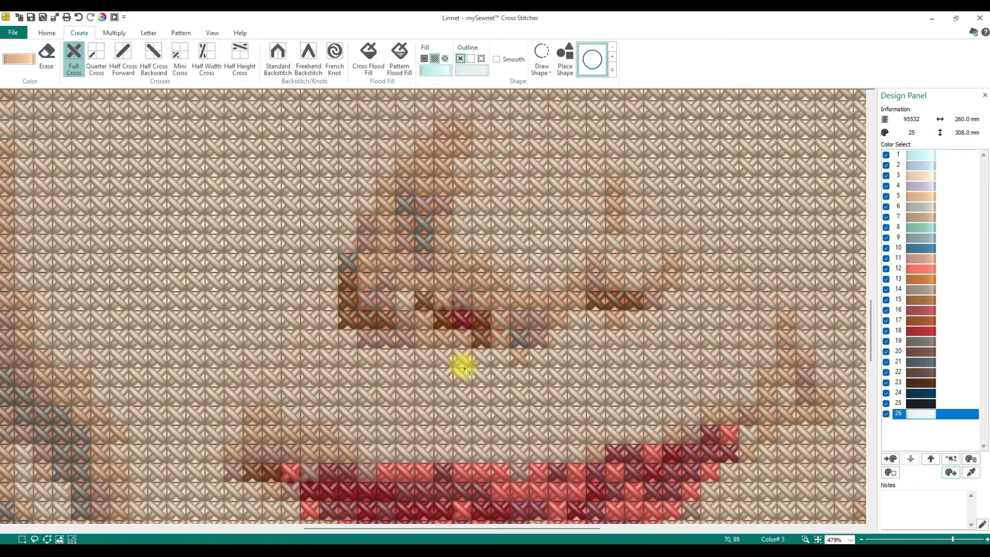
{"action": "left_click", "coordinate": [465, 350]}
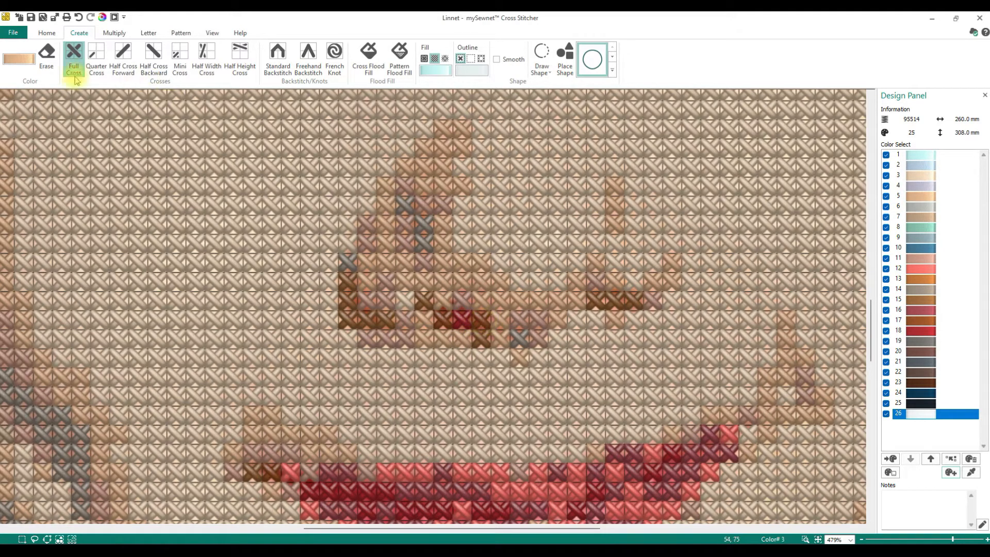
Step: Pick the brown from a stitch under the nose and replace the dark red stitches beside it with that color
{"action": "left_click", "coordinate": [26, 66]}
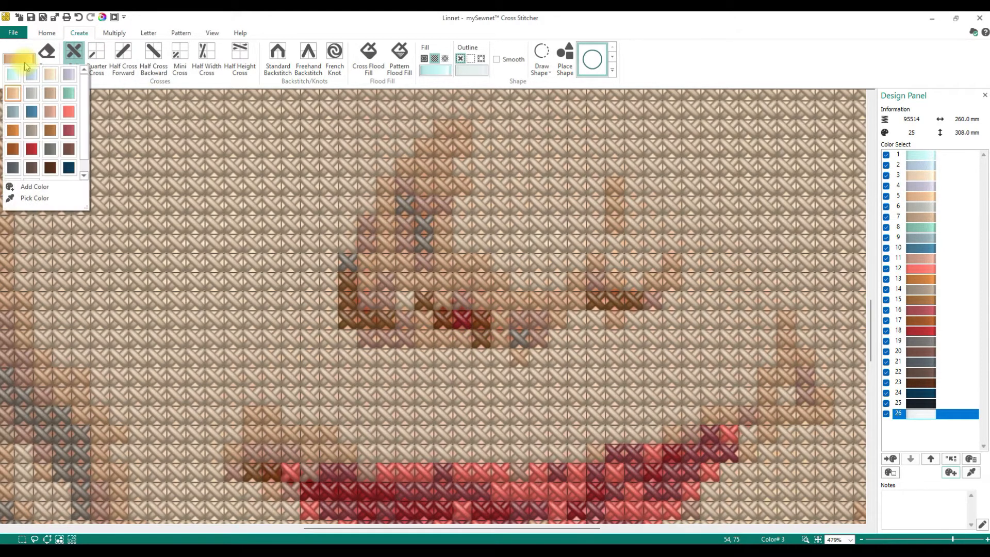
{"action": "left_click", "coordinate": [30, 200]}
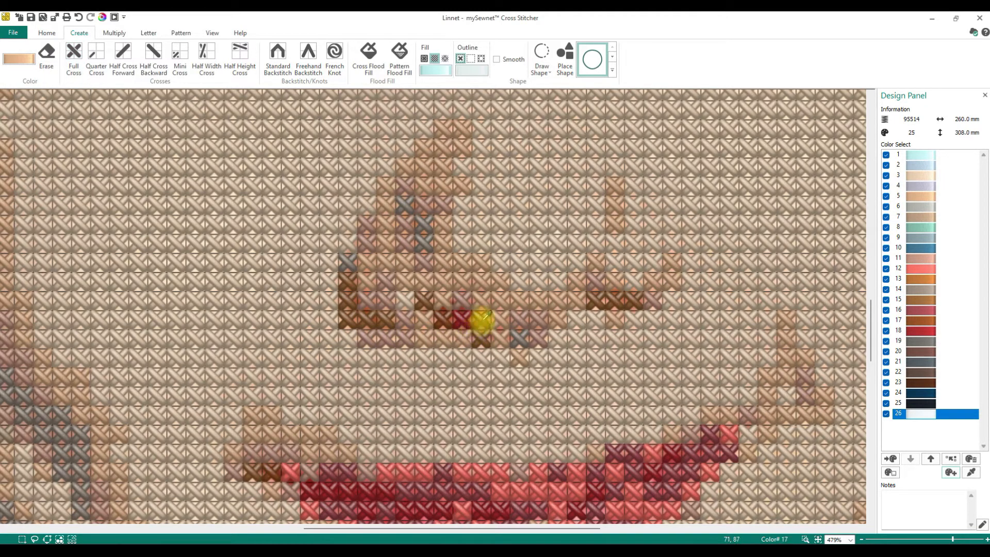
{"action": "left_click", "coordinate": [471, 322]}
{"action": "left_click", "coordinate": [468, 323]}
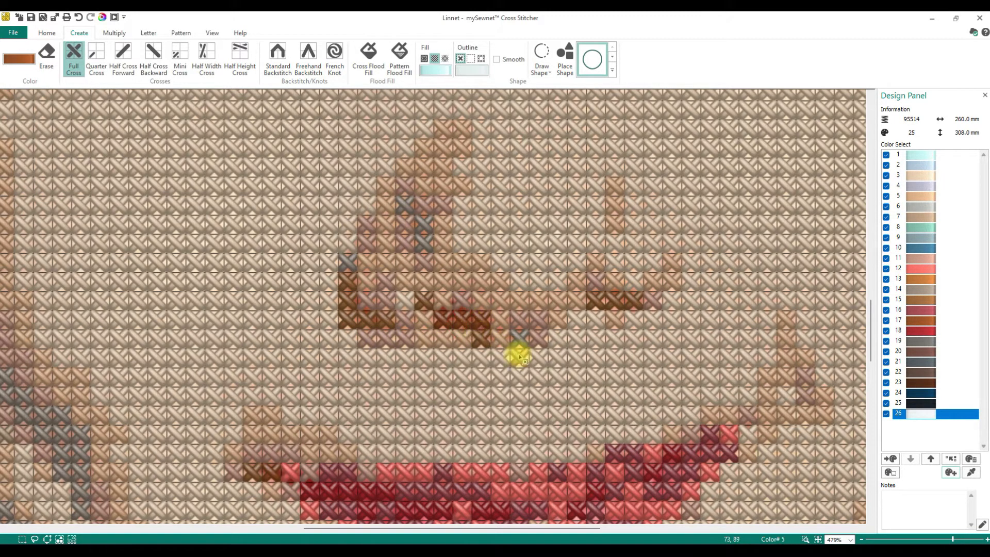
{"action": "left_click", "coordinate": [484, 343]}
{"action": "left_click", "coordinate": [819, 539]}
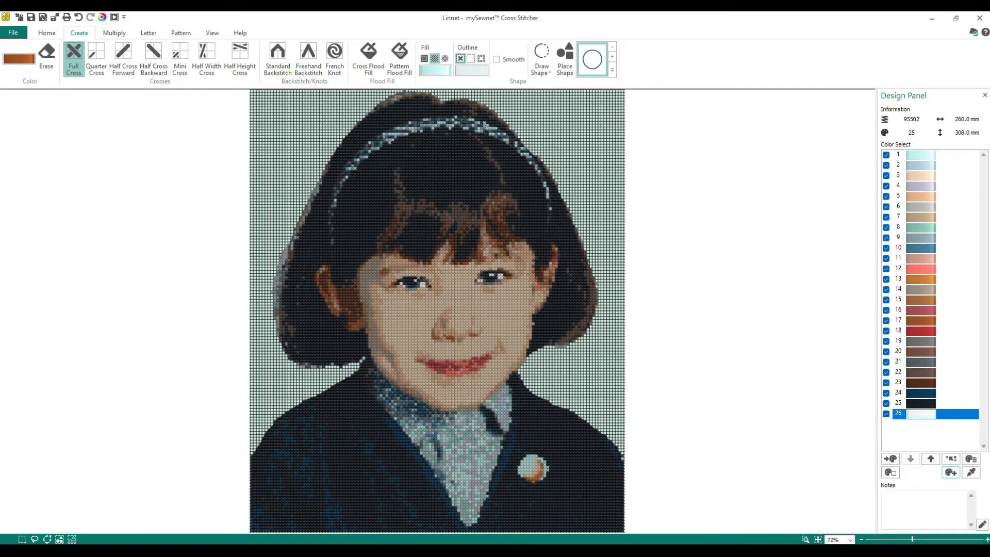
Step: Add a light pink Robison-Anton Rayon 40 thread to the design colors for touching up the lips
{"action": "left_click", "coordinate": [805, 538]}
{"action": "left_click_drag", "start_coordinate": [437, 357], "coordinate": [496, 391]}
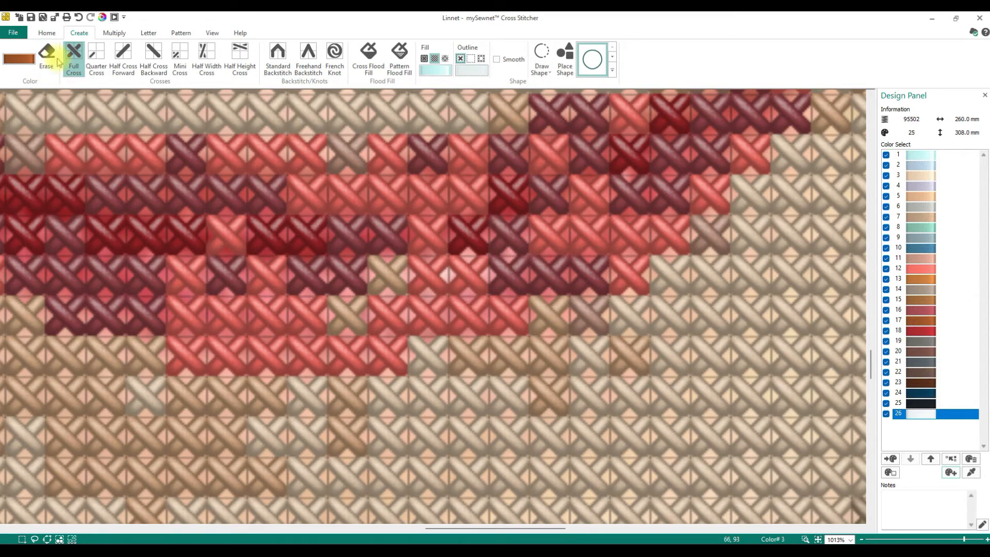
{"action": "left_click", "coordinate": [18, 59]}
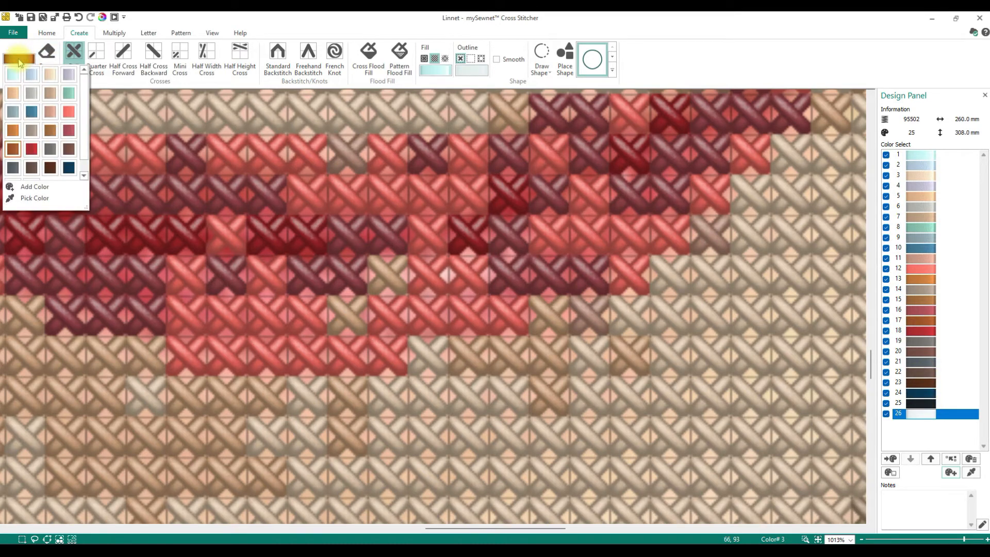
{"action": "left_click", "coordinate": [22, 190]}
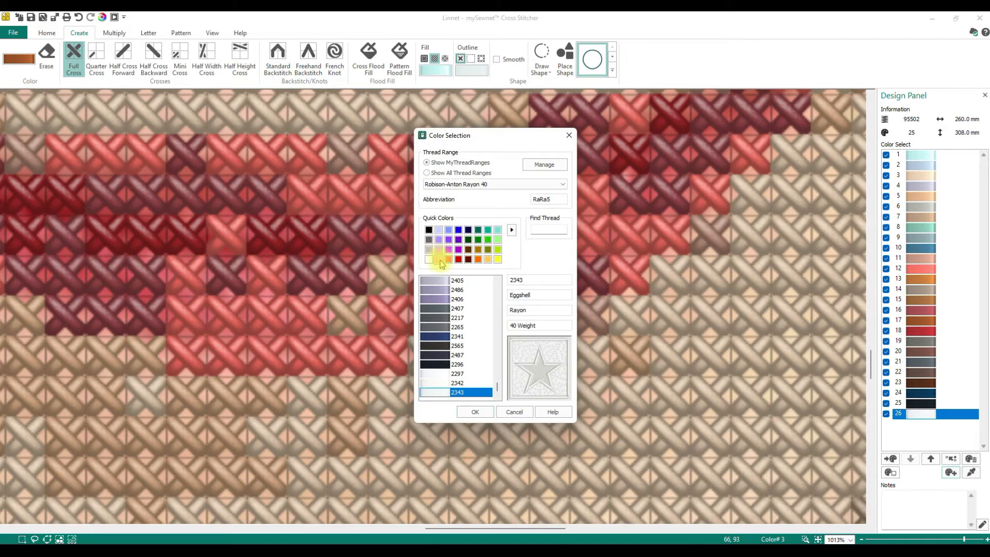
{"action": "left_click", "coordinate": [439, 259]}
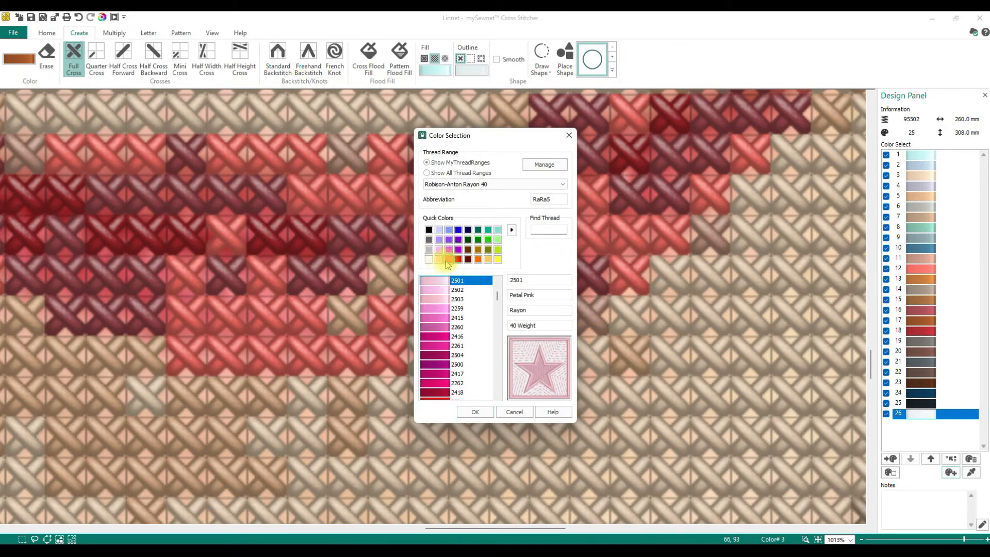
{"action": "left_click", "coordinate": [448, 259]}
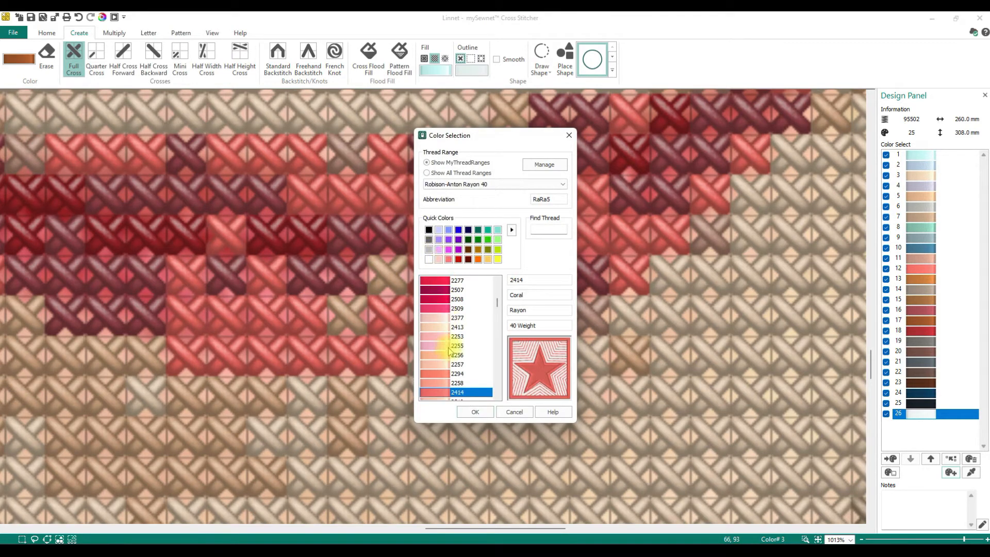
{"action": "left_click", "coordinate": [475, 412]}
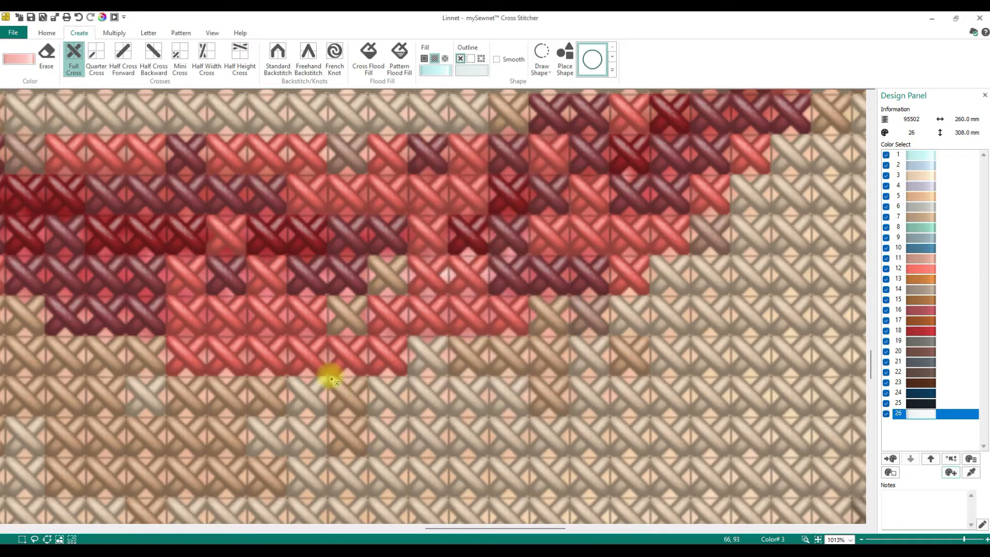
Step: Replace the stray beige and brownish stitches within the lips with full crosses in the new light pink
{"action": "left_click", "coordinate": [343, 319]}
{"action": "left_click", "coordinate": [377, 282]}
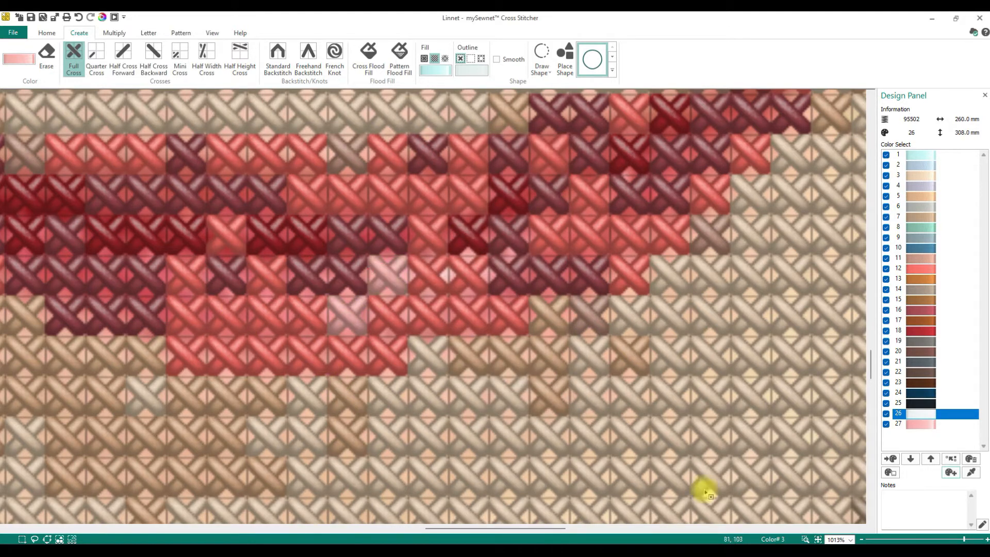
{"action": "left_click_drag", "start_coordinate": [459, 533], "coordinate": [414, 529]}
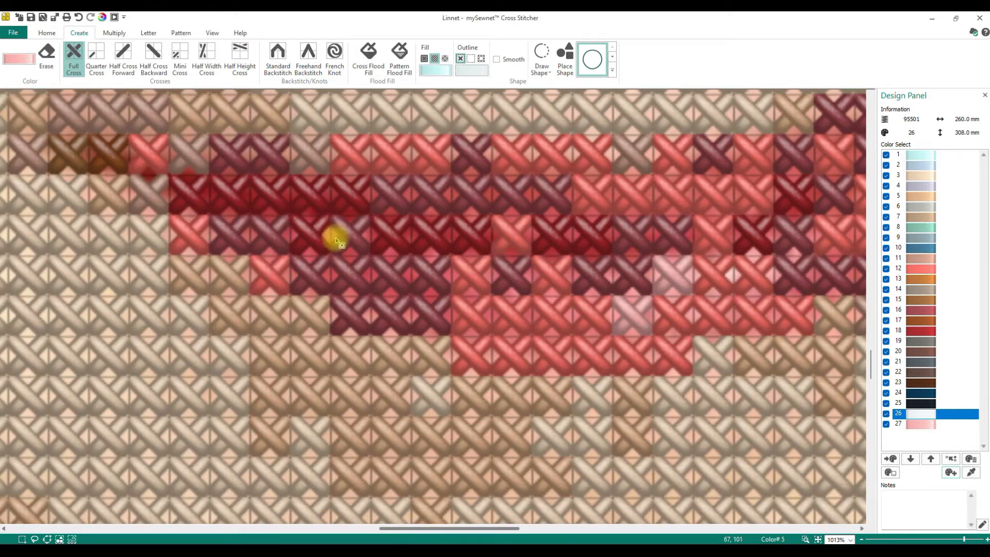
{"action": "left_click", "coordinate": [190, 155]}
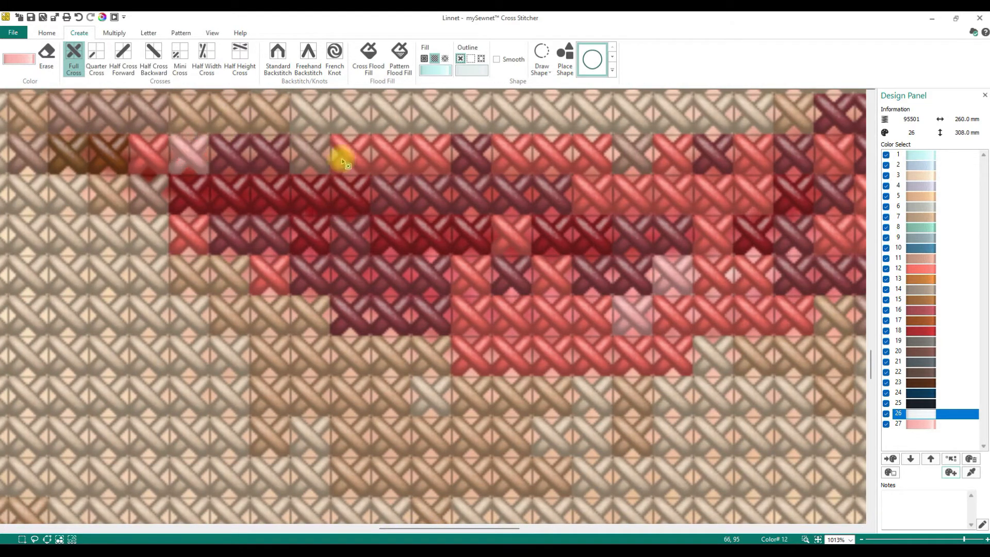
{"action": "left_click", "coordinate": [316, 162]}
{"action": "left_click_drag", "start_coordinate": [464, 531], "coordinate": [523, 534]}
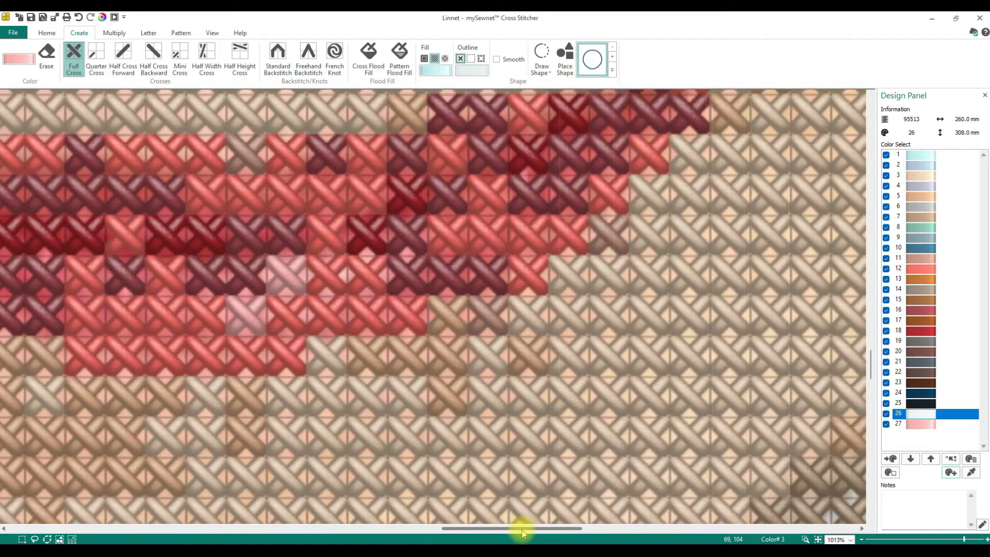
{"action": "scroll", "coordinate": [601, 364], "scroll_direction": "up", "scroll_amount": 3}
{"action": "scroll", "coordinate": [600, 363], "scroll_direction": "down", "scroll_amount": 3}
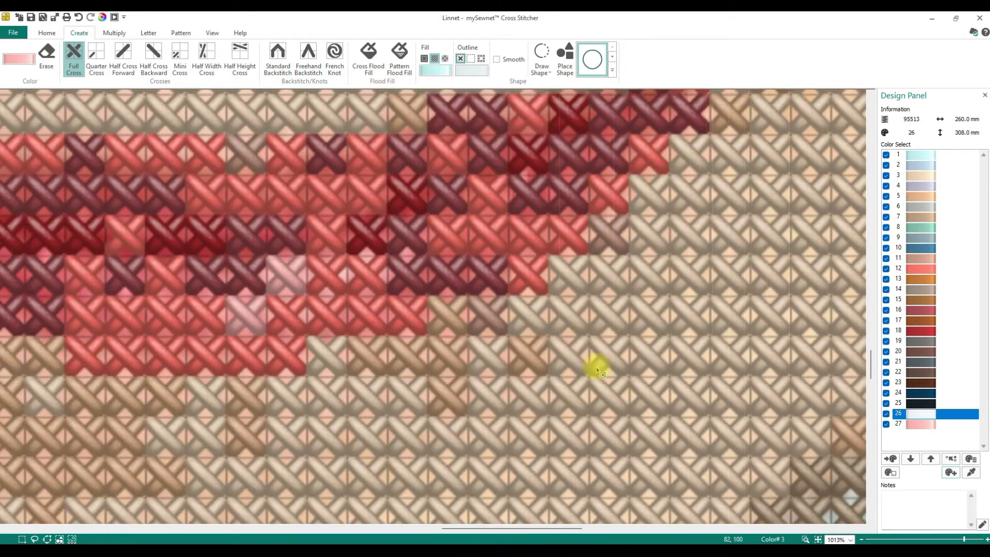
{"action": "left_click", "coordinate": [253, 162]}
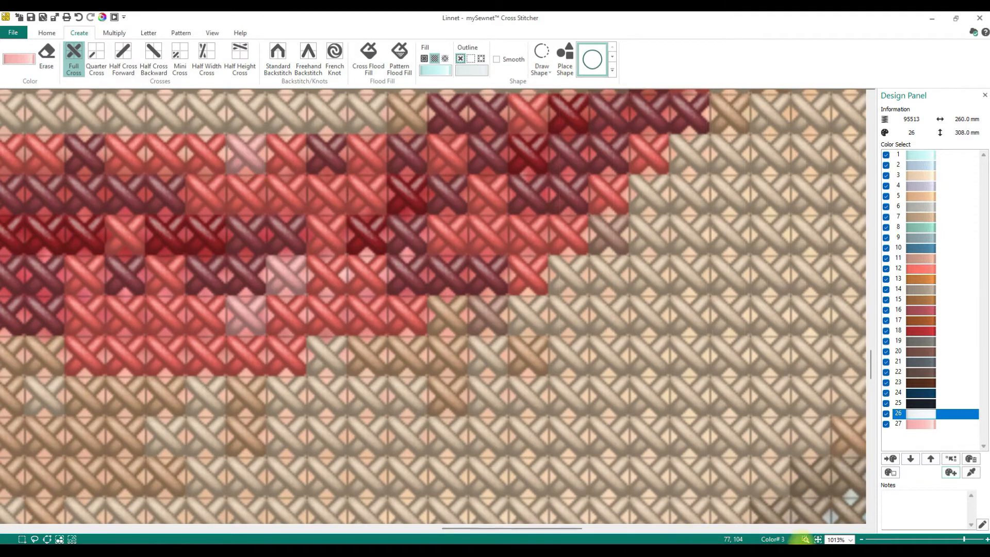
Step: Preview the whole retouched portrait in Life View and close the preview
{"action": "left_click", "coordinate": [819, 539]}
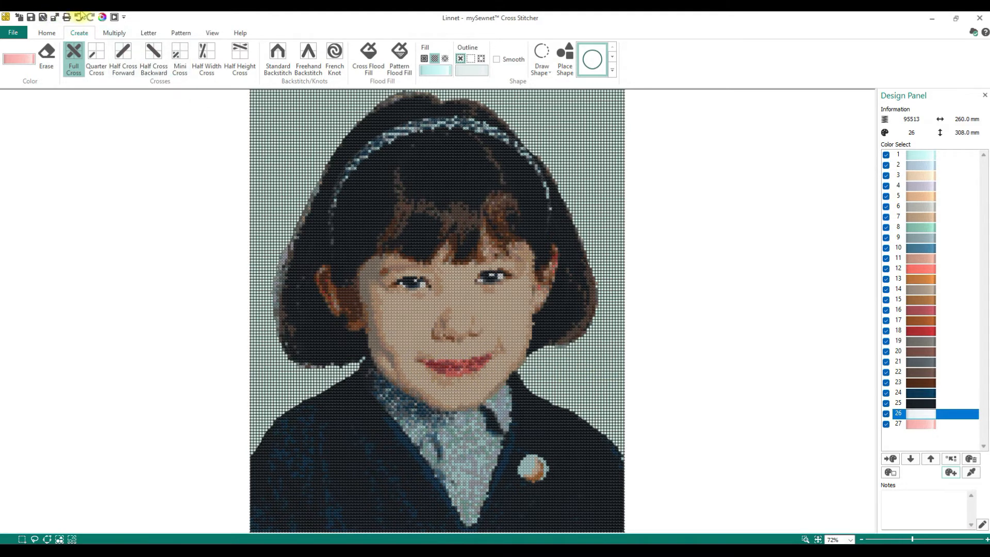
{"action": "left_click", "coordinate": [103, 18]}
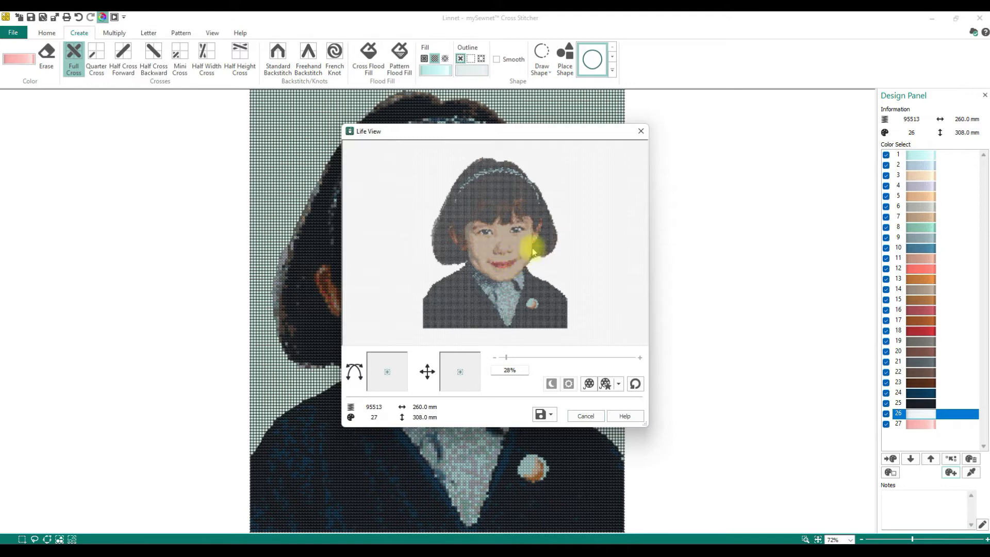
{"action": "left_click", "coordinate": [586, 415]}
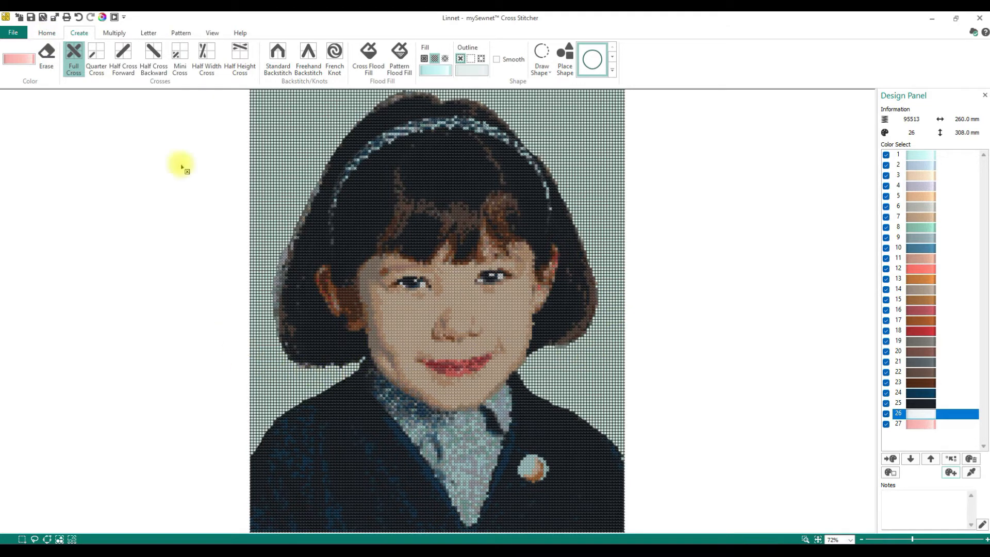
Step: Try erasing a stitch along the lower left edge of the hair, and return to the Full Cross tool
{"action": "left_click", "coordinate": [46, 56]}
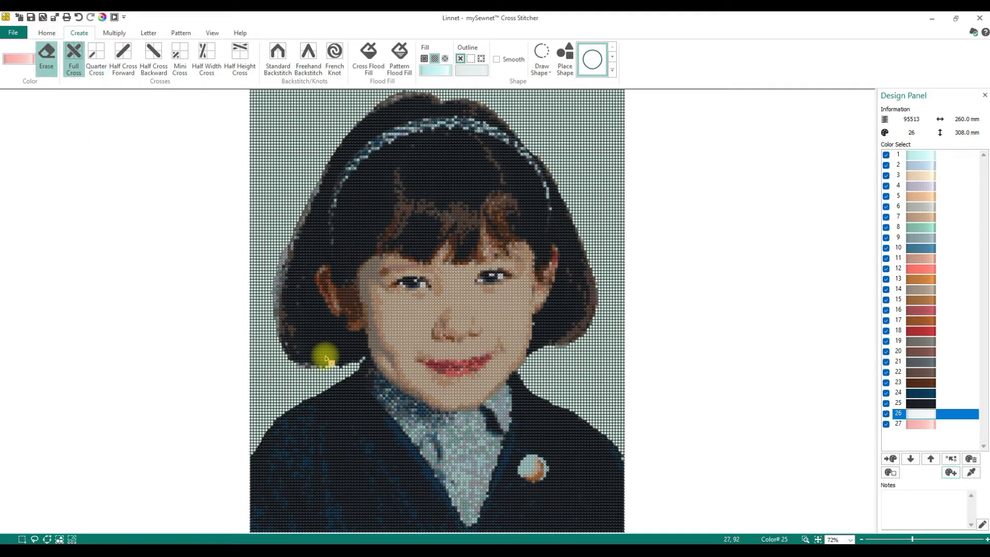
{"action": "left_click", "coordinate": [340, 370]}
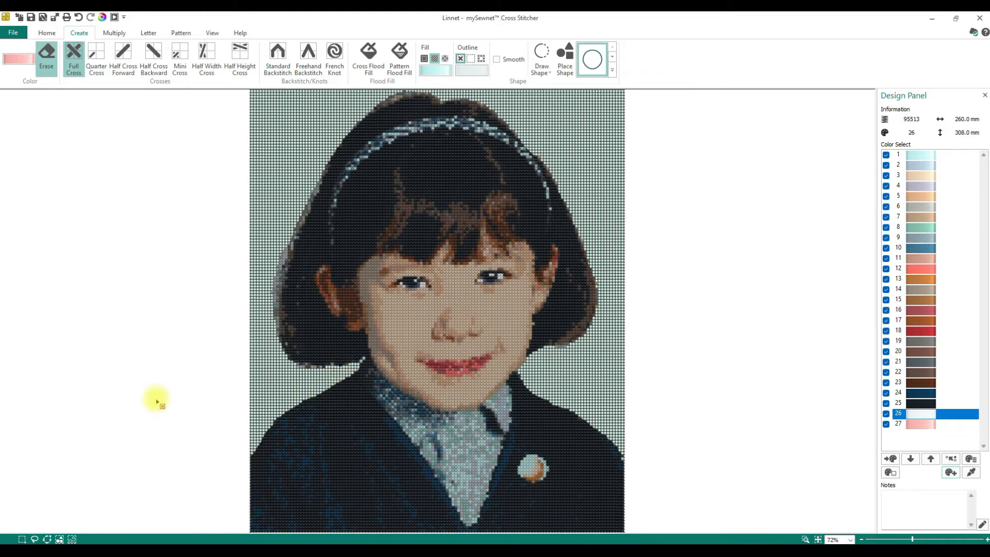
{"action": "left_click", "coordinate": [74, 54]}
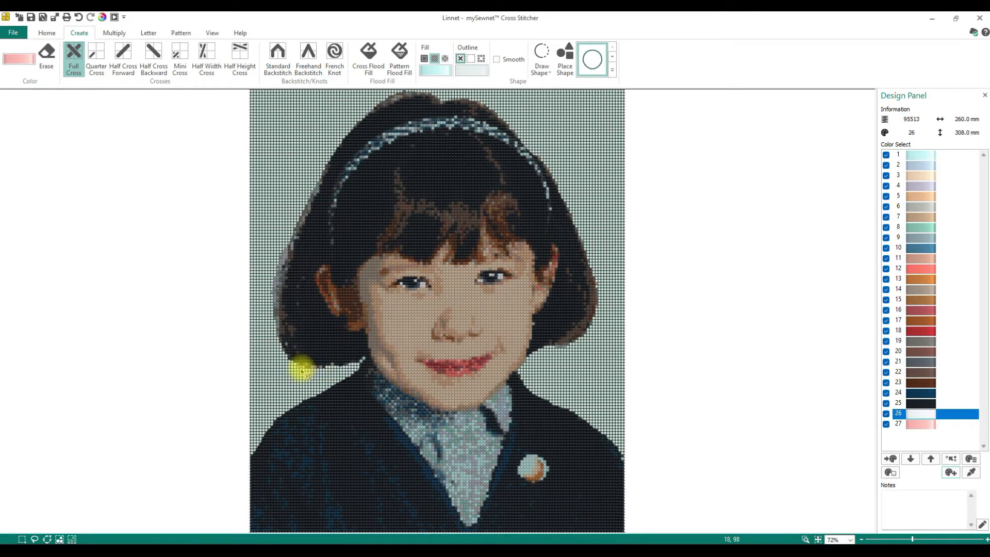
Step: Erase the stray stitches along the lower left edge of the hair and return to the Full Cross tool
{"action": "left_click", "coordinate": [46, 56]}
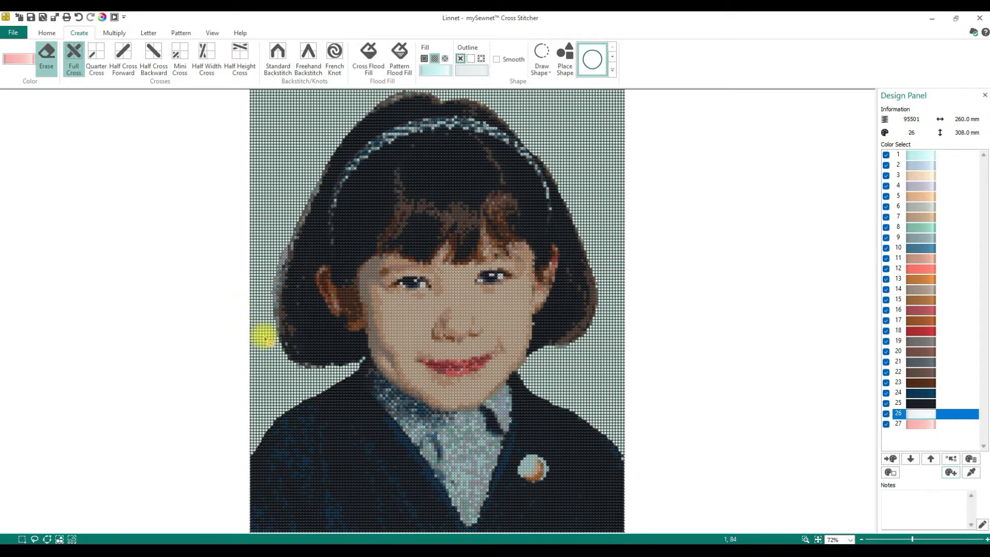
{"action": "left_click", "coordinate": [74, 59]}
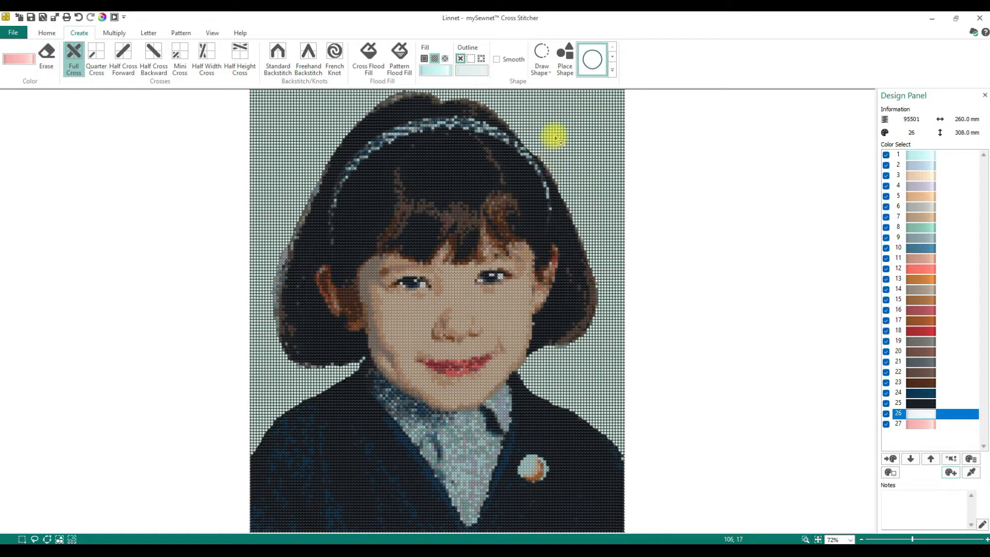
{"action": "mouse_move", "coordinate": [559, 148]}
{"action": "left_mouse_down"}
{"action": "mouse_move", "coordinate": [617, 139]}
{"action": "mouse_move", "coordinate": [597, 155]}
{"action": "mouse_move", "coordinate": [588, 148]}
{"action": "left_mouse_up"}
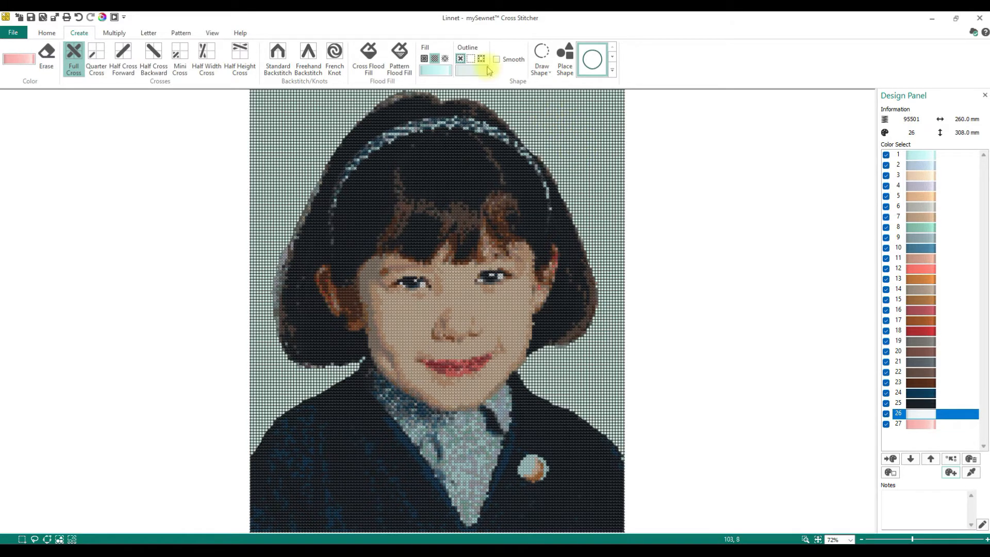
Step: Start a new design that loads a picture for a new cross stitch design, without saving the changes to Linnet
{"action": "left_click", "coordinate": [12, 33]}
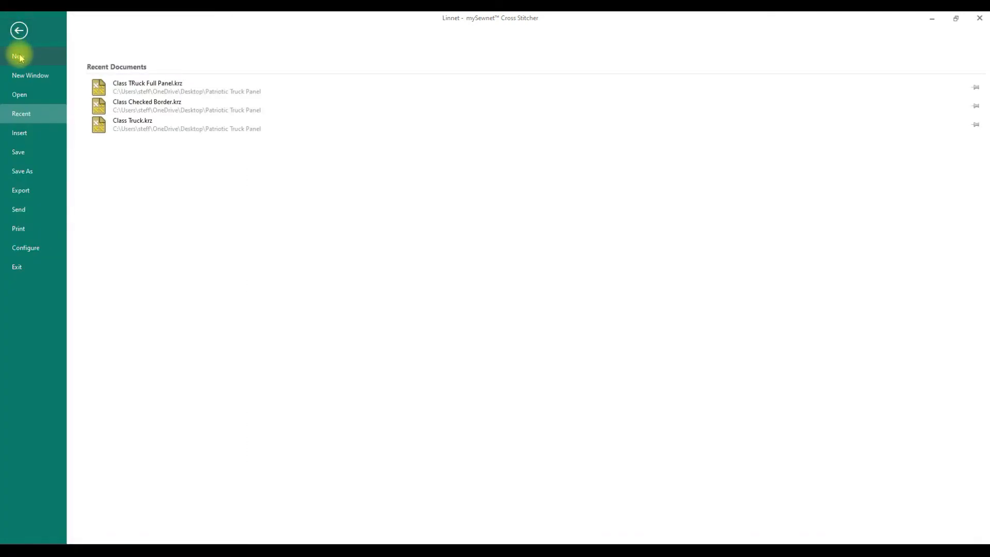
{"action": "left_click", "coordinate": [18, 55]}
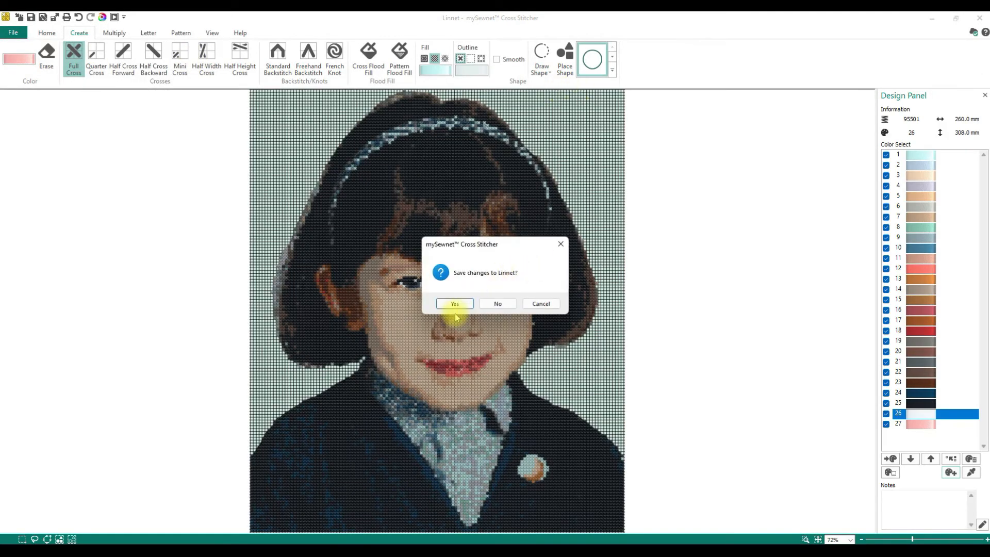
{"action": "left_click", "coordinate": [496, 303]}
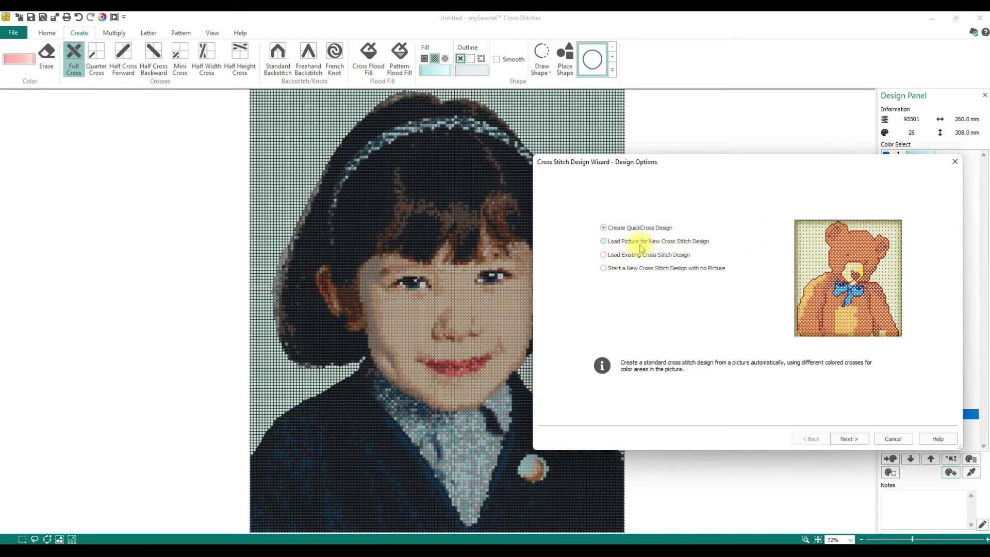
{"action": "left_click", "coordinate": [619, 242]}
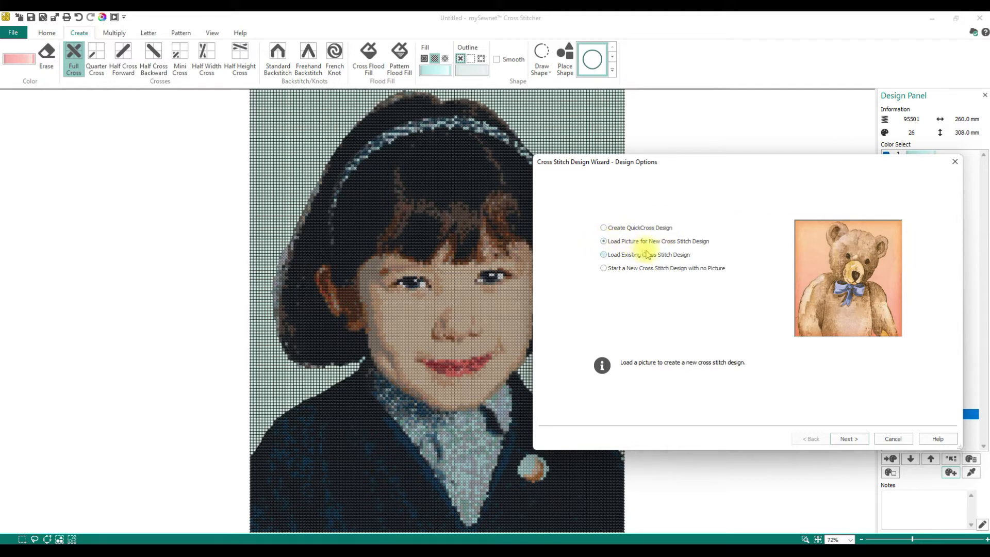
{"action": "left_click", "coordinate": [854, 441]}
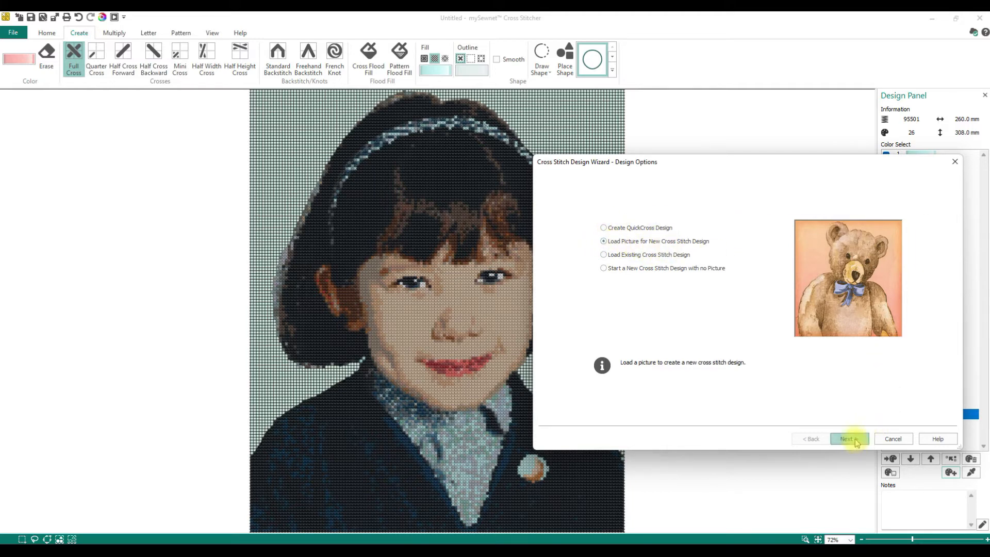
Step: Load Bells chart 2000px.png from the Cross Stitch Pics samples and accept the full picture without rotating or cropping
{"action": "left_click", "coordinate": [593, 206]}
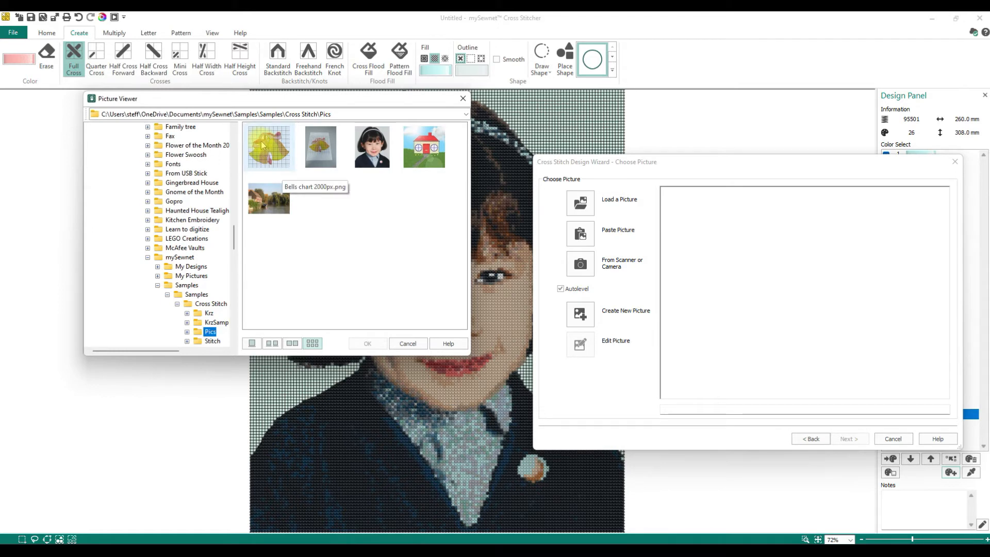
{"action": "left_click", "coordinate": [272, 162]}
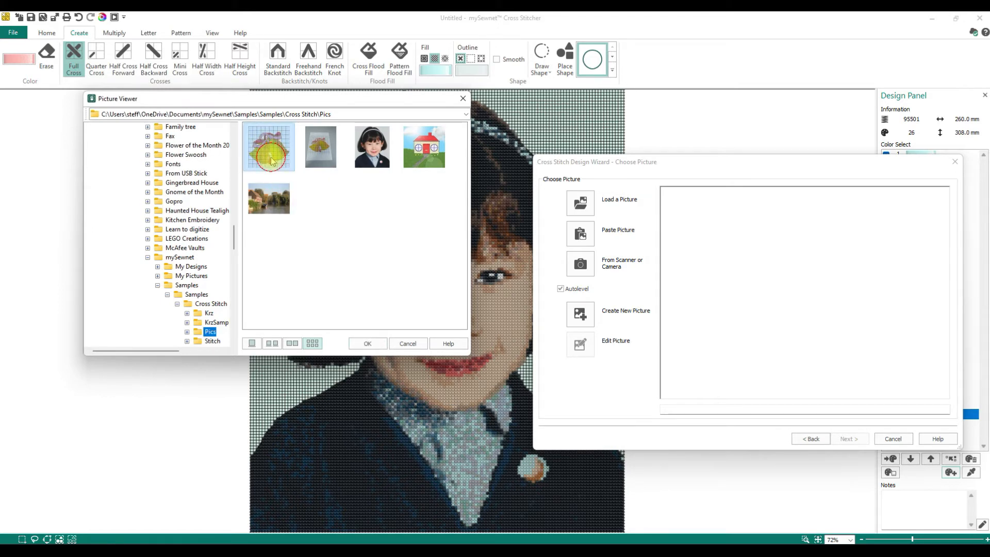
{"action": "left_click", "coordinate": [367, 343]}
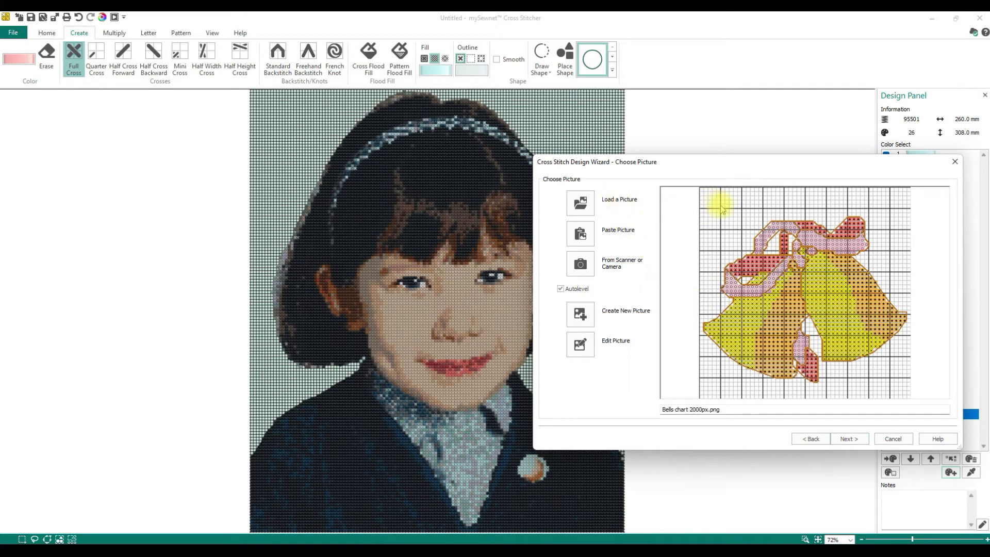
{"action": "left_click", "coordinate": [851, 439]}
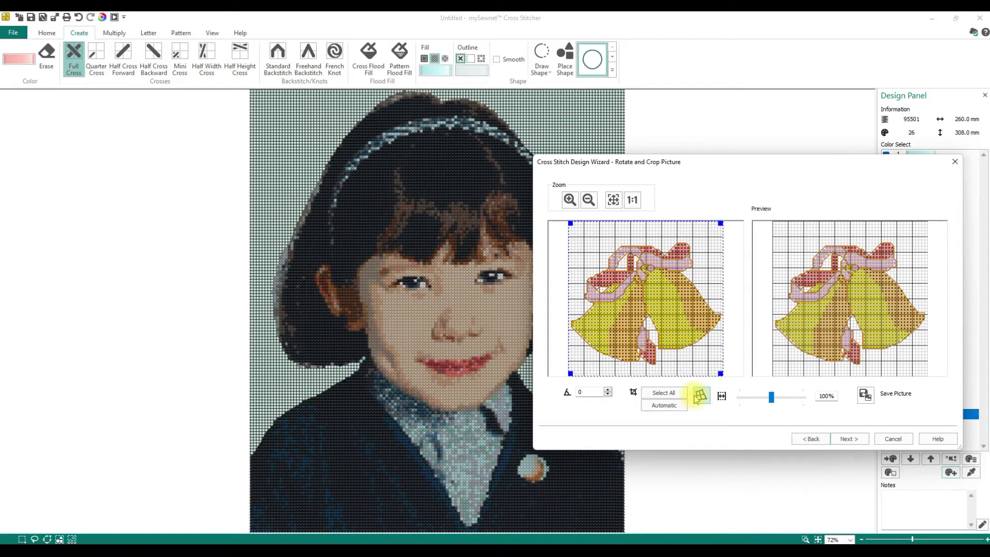
{"action": "left_click", "coordinate": [852, 439]}
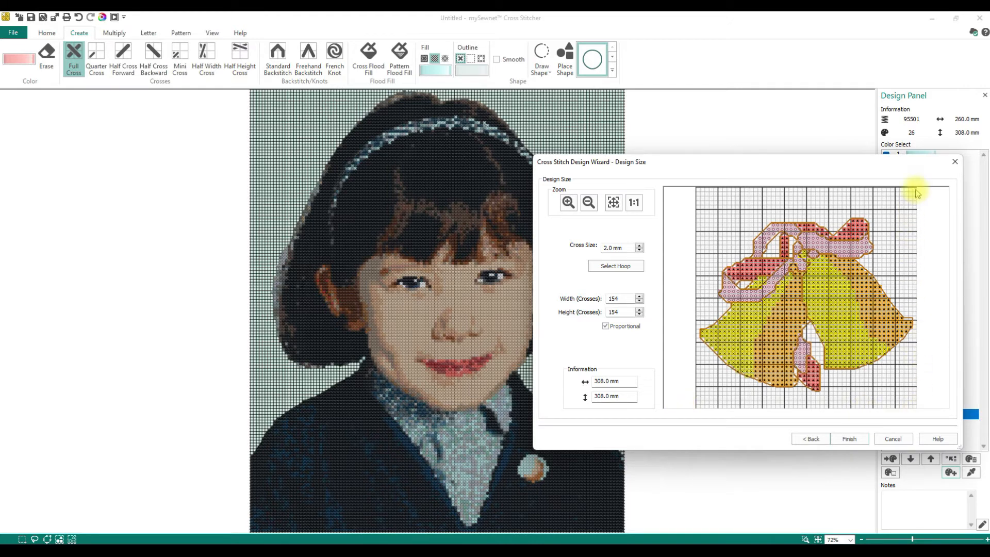
Step: Set the design size to 50 crosses wide with proportional height and finish the wizard
{"action": "double_click", "coordinate": [617, 298]}
{"action": "type", "text": "50"}
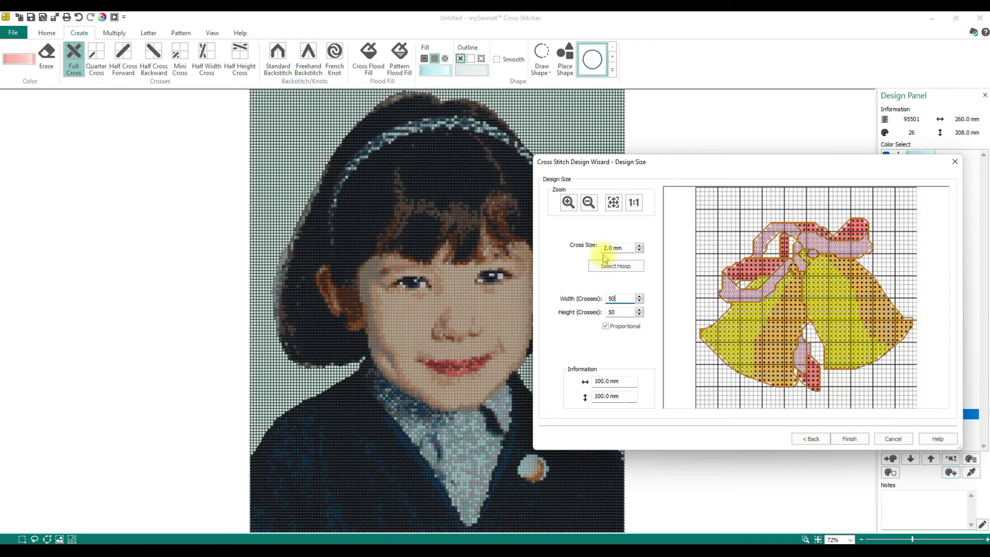
{"action": "mouse_move", "coordinate": [625, 248]}
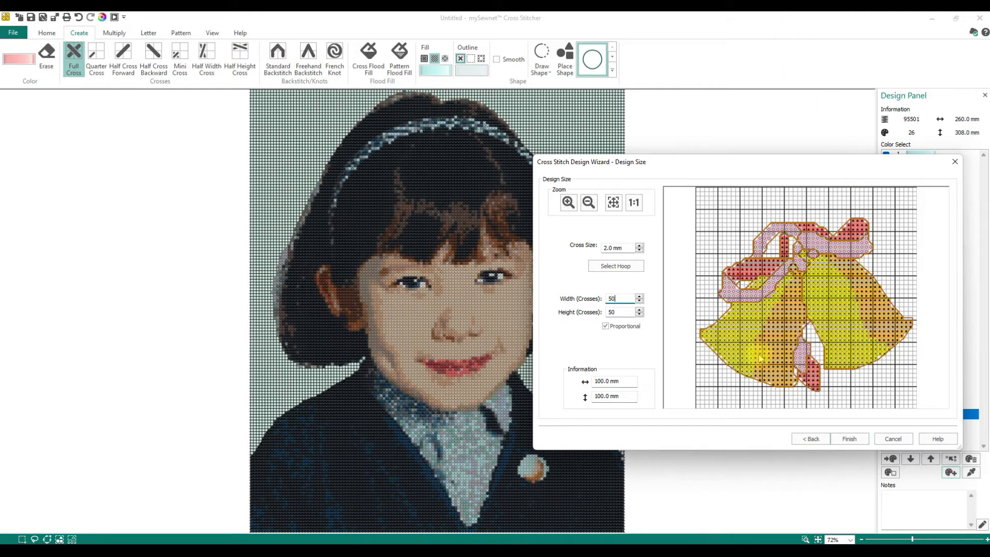
{"action": "left_click", "coordinate": [851, 440]}
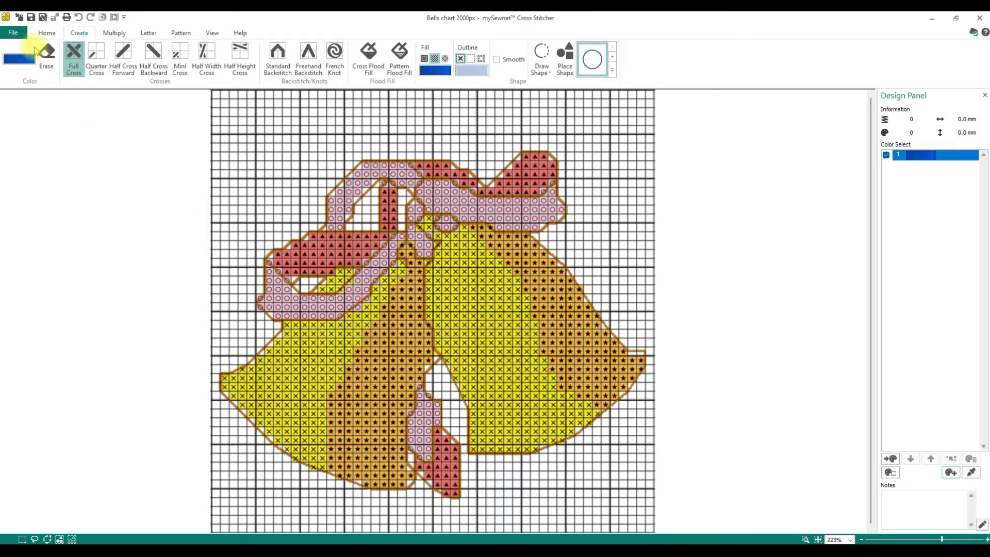
Step: Pick the yellow of the left bell from the picture as Robison-Anton Rayon 40 thread 2326 Daffodil
{"action": "left_click", "coordinate": [26, 61]}
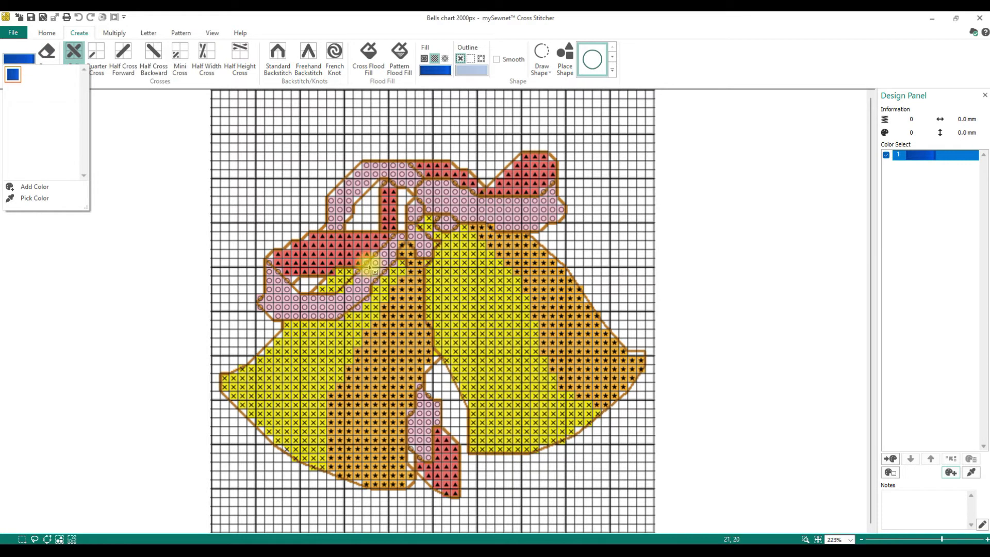
{"action": "left_click", "coordinate": [5, 213]}
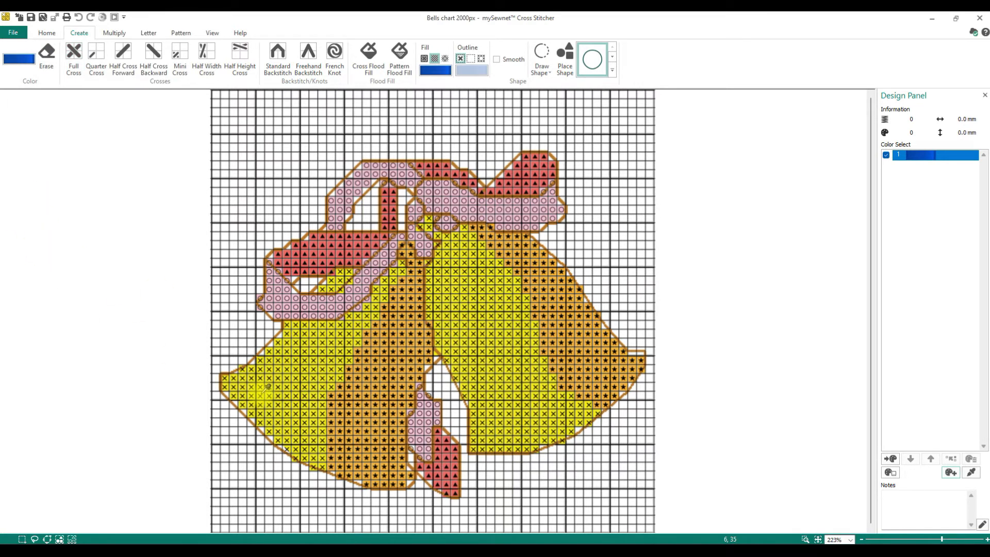
{"action": "left_click", "coordinate": [261, 393]}
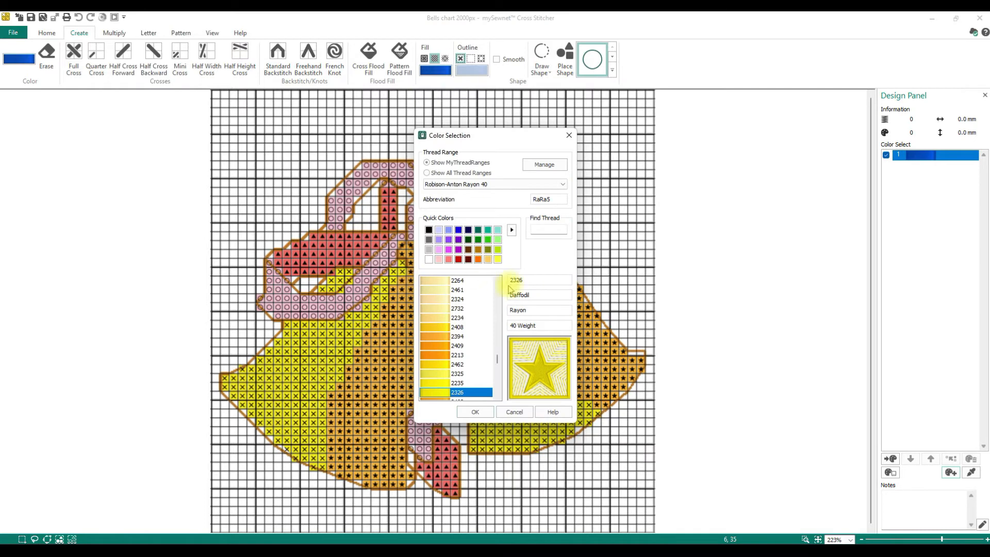
{"action": "left_click", "coordinate": [461, 414]}
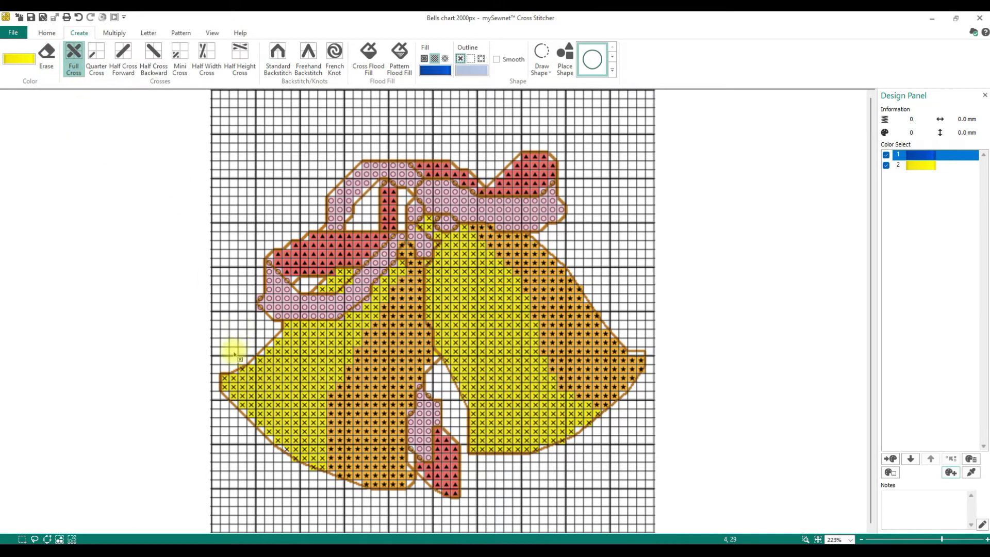
Step: Outline the lower yellow area of the left bell with yellow full crosses and flood fill its inside
{"action": "left_click", "coordinate": [223, 378]}
{"action": "left_click", "coordinate": [224, 387]}
{"action": "left_click", "coordinate": [232, 379]}
{"action": "left_click", "coordinate": [234, 396]}
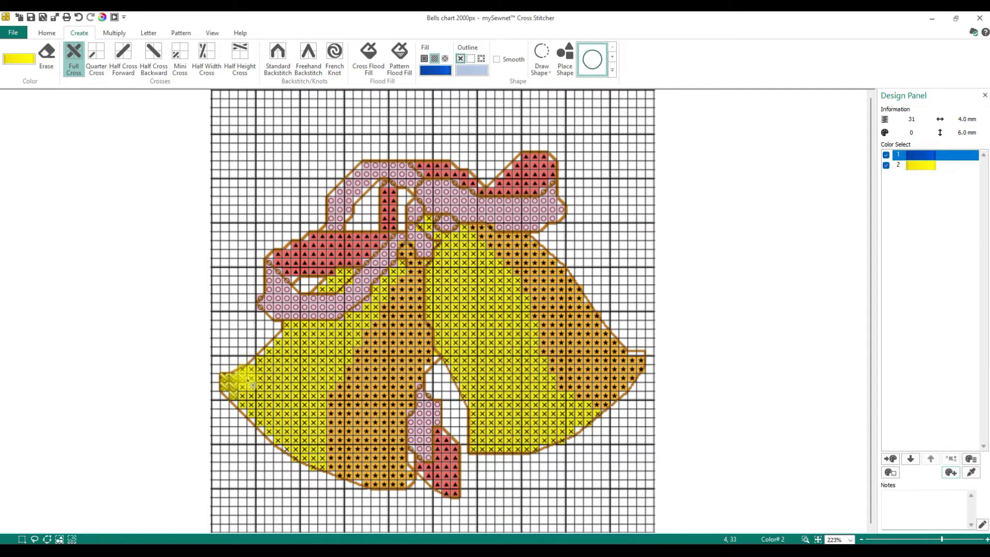
{"action": "mouse_move", "coordinate": [237, 387]}
{"action": "left_mouse_down"}
{"action": "mouse_move", "coordinate": [329, 388]}
{"action": "mouse_move", "coordinate": [270, 406]}
{"action": "mouse_move", "coordinate": [237, 402]}
{"action": "mouse_move", "coordinate": [247, 397]}
{"action": "mouse_move", "coordinate": [271, 431]}
{"action": "mouse_move", "coordinate": [322, 465]}
{"action": "mouse_move", "coordinate": [302, 419]}
{"action": "mouse_move", "coordinate": [322, 379]}
{"action": "mouse_move", "coordinate": [321, 451]}
{"action": "mouse_move", "coordinate": [283, 418]}
{"action": "left_mouse_up"}
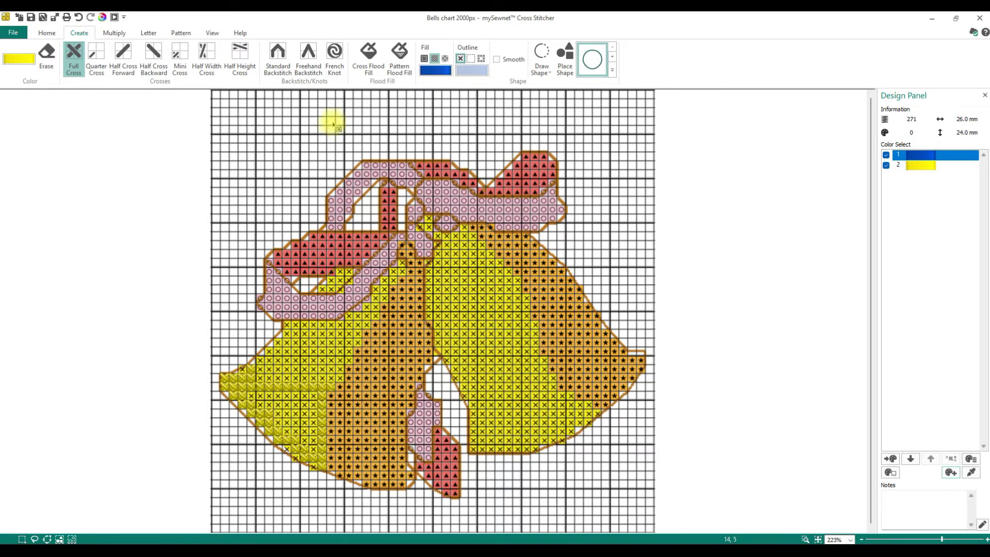
{"action": "left_click", "coordinate": [369, 59]}
{"action": "left_click", "coordinate": [287, 420]}
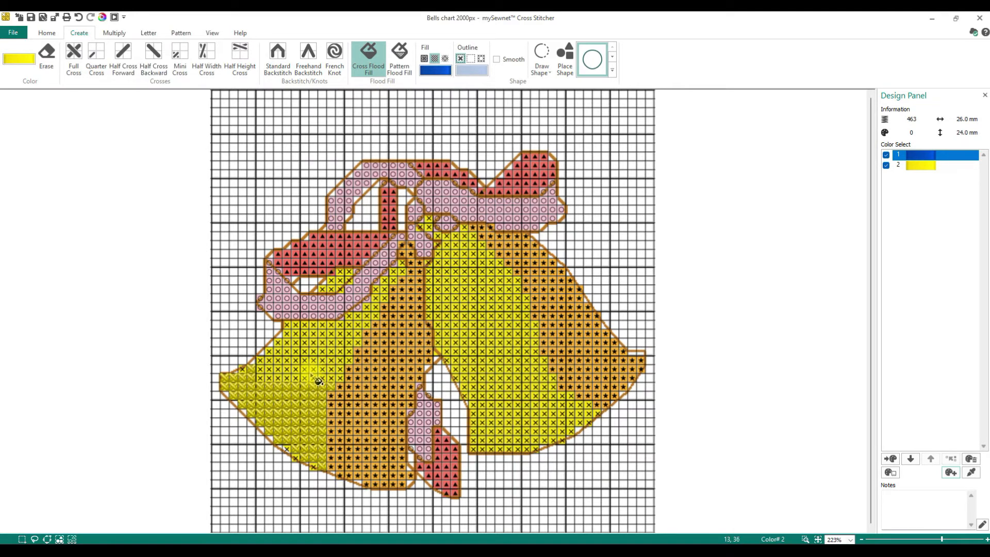
Step: Outline the upper yellow area of the left bell with yellow full crosses up to the ribbon and flood fill it
{"action": "left_click", "coordinate": [74, 57]}
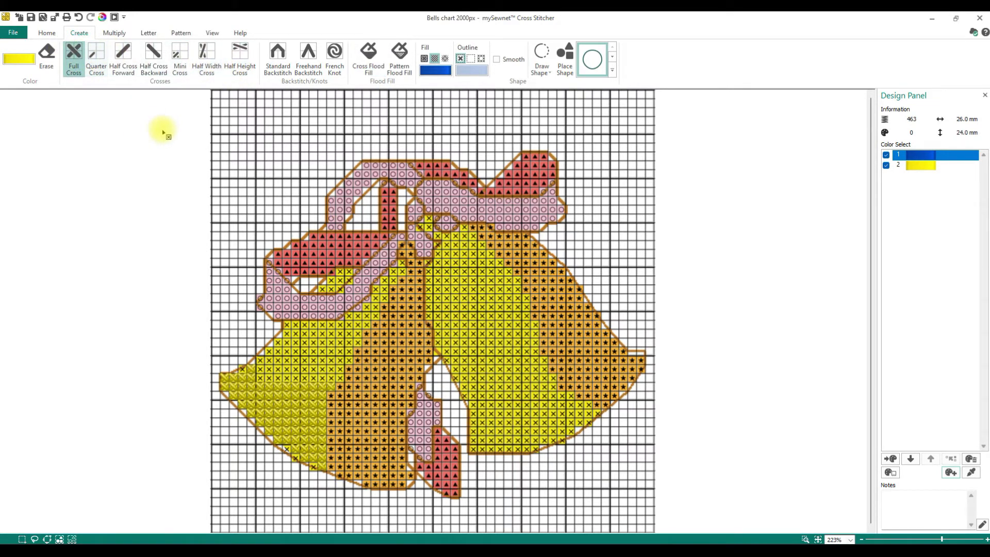
{"action": "mouse_move", "coordinate": [260, 360]}
{"action": "left_mouse_down"}
{"action": "mouse_move", "coordinate": [344, 379]}
{"action": "mouse_move", "coordinate": [348, 346]}
{"action": "mouse_move", "coordinate": [374, 319]}
{"action": "mouse_move", "coordinate": [391, 276]}
{"action": "left_mouse_up"}
{"action": "left_click", "coordinate": [393, 273]}
{"action": "left_click", "coordinate": [400, 272]}
{"action": "left_click", "coordinate": [403, 262]}
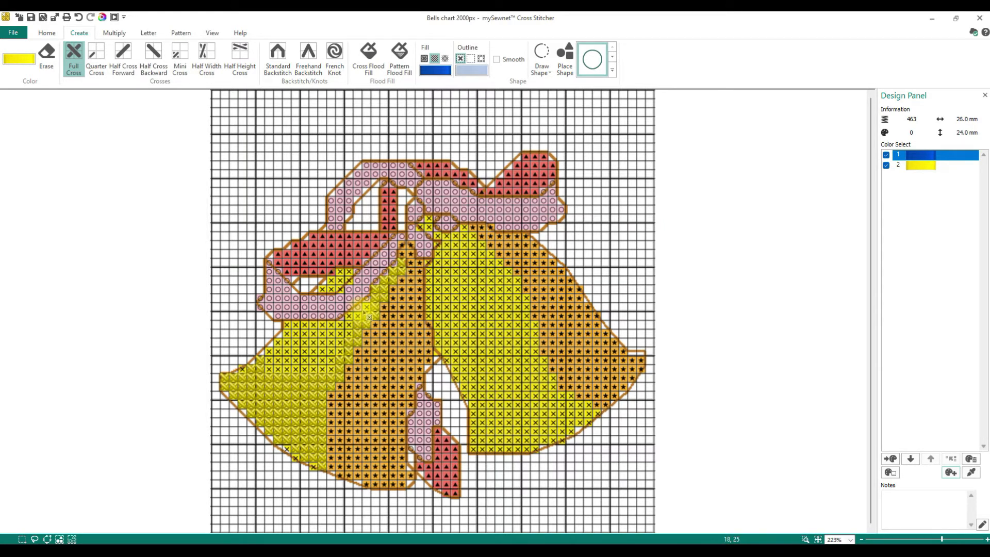
{"action": "left_click", "coordinate": [359, 318]}
{"action": "left_click", "coordinate": [350, 317]}
{"action": "left_click", "coordinate": [350, 325]}
{"action": "left_click", "coordinate": [341, 325]}
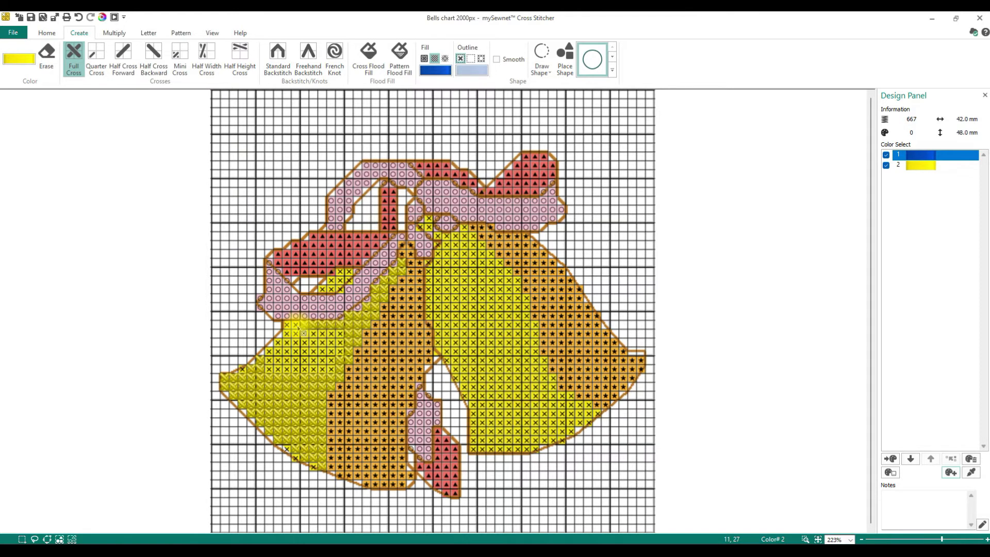
{"action": "left_click", "coordinate": [369, 61]}
{"action": "left_click", "coordinate": [299, 353]}
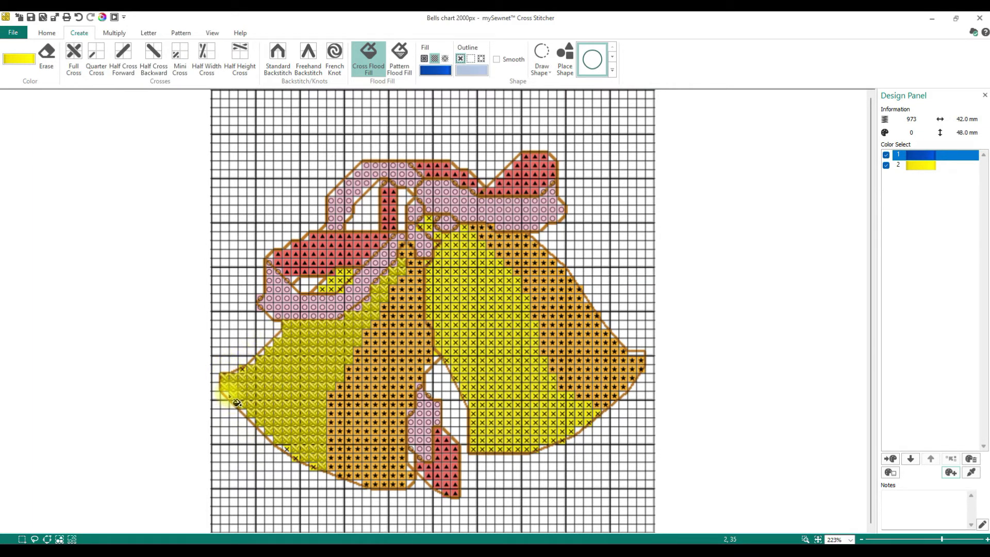
Step: Try cross flood filling at the left bell's edge and in the small yellow gap within the ribbon, undoing each fill
{"action": "left_click", "coordinate": [253, 363]}
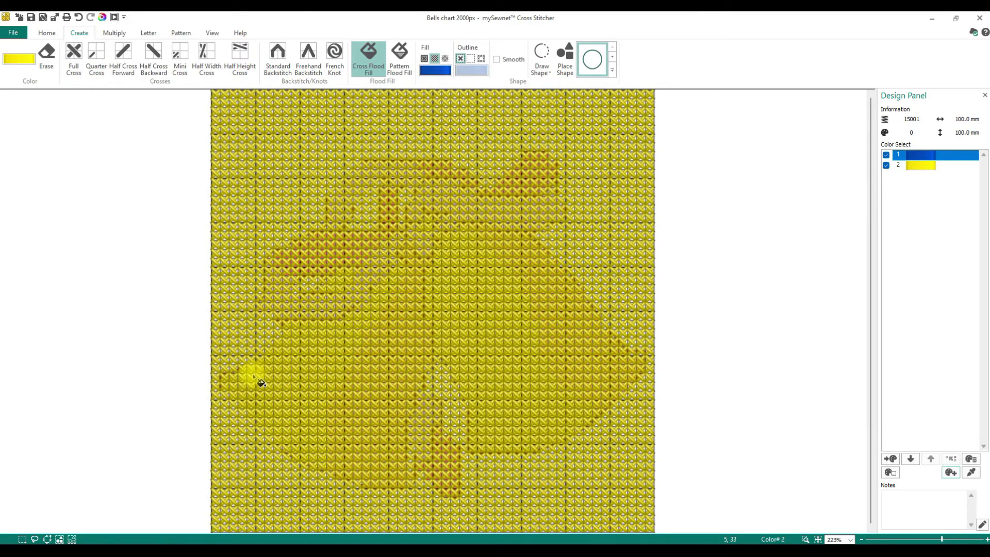
{"action": "left_click", "coordinate": [79, 18]}
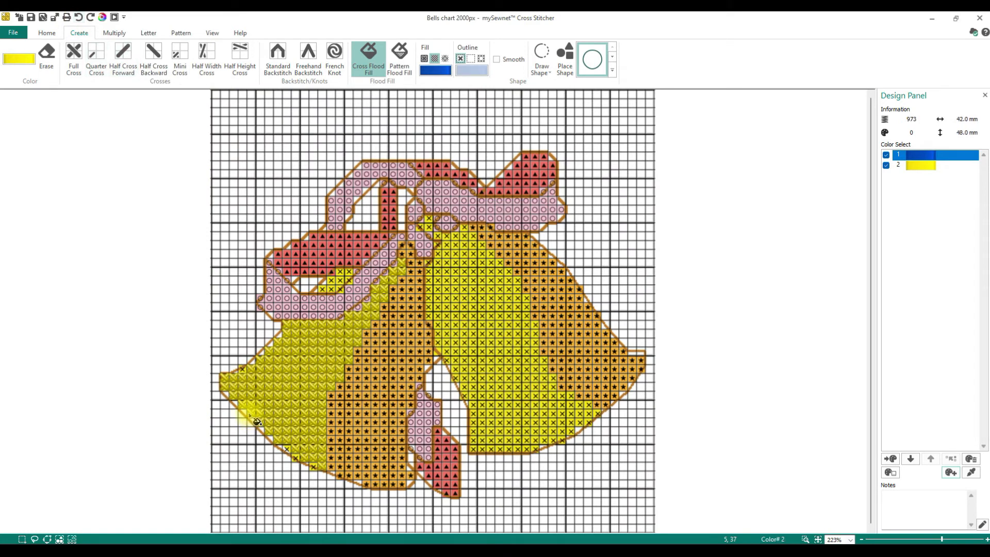
{"action": "left_click", "coordinate": [333, 300]}
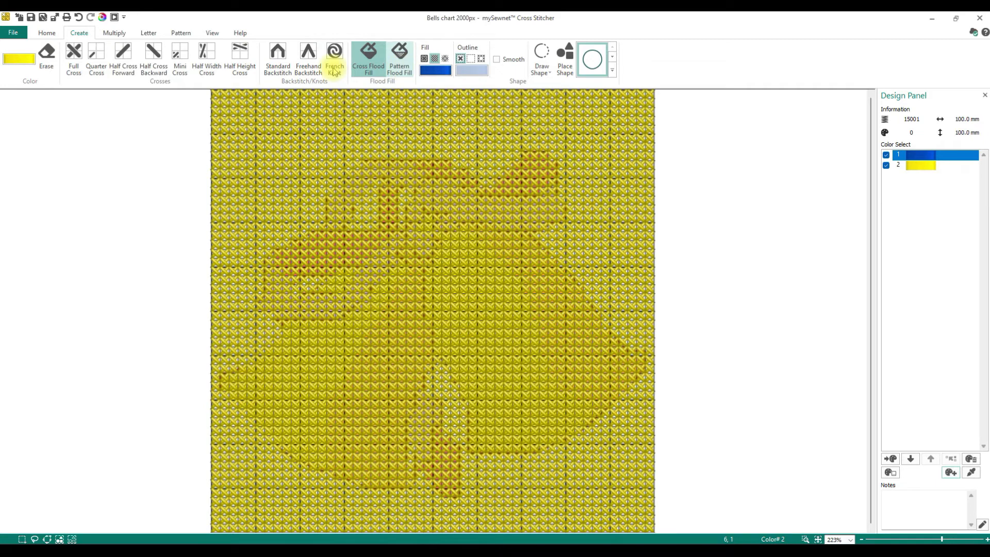
{"action": "left_click", "coordinate": [78, 18]}
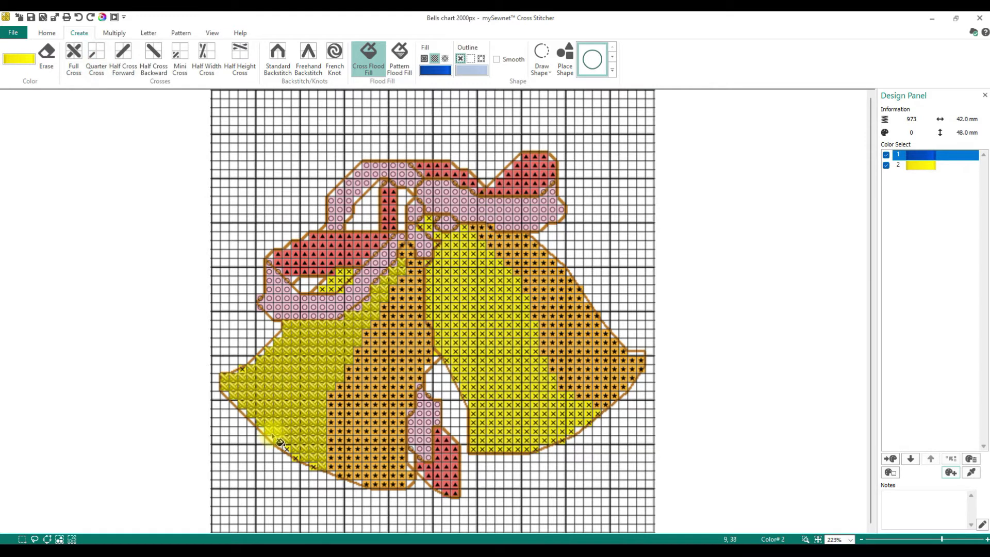
Step: Add yellow quarter crosses along the bottom edge of the left bell beside the brown outline
{"action": "left_click", "coordinate": [99, 59]}
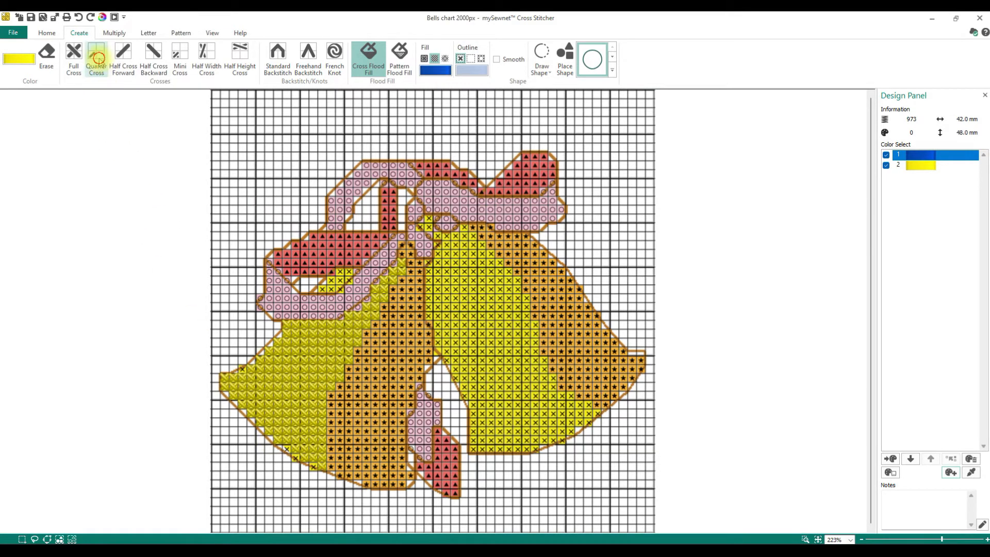
{"action": "left_click", "coordinate": [275, 442]}
{"action": "left_click", "coordinate": [285, 451]}
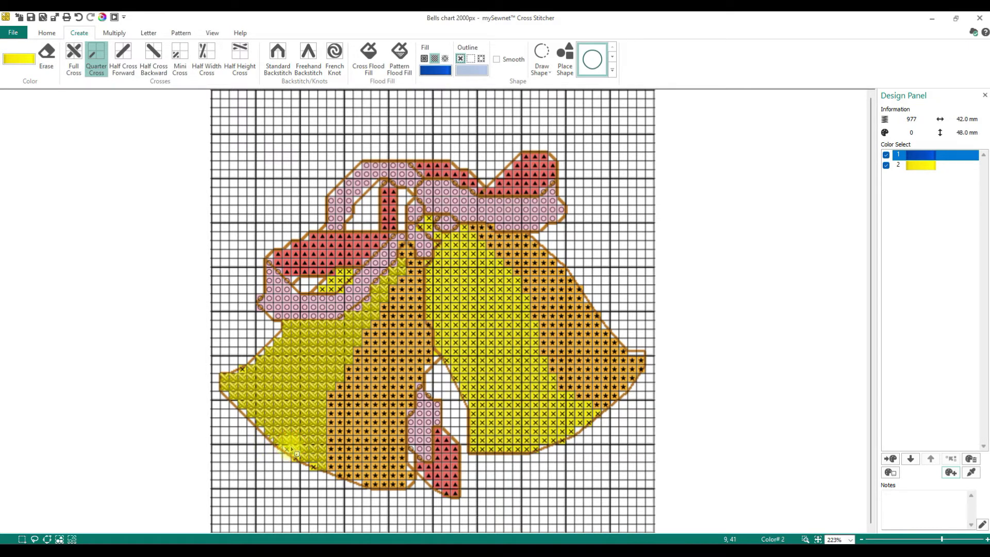
{"action": "left_click", "coordinate": [317, 465]}
{"action": "left_click", "coordinate": [317, 465]}
Step: Fill the half-covered cells down the left bell's lower-left diagonal edge with yellow quarter crosses
{"action": "left_click", "coordinate": [806, 539]}
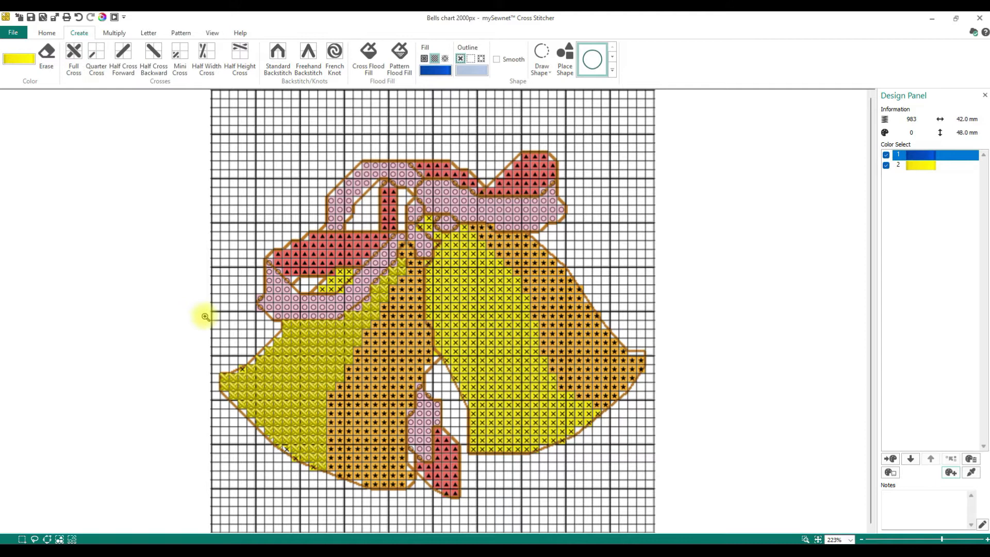
{"action": "left_click_drag", "start_coordinate": [203, 338], "coordinate": [304, 473]}
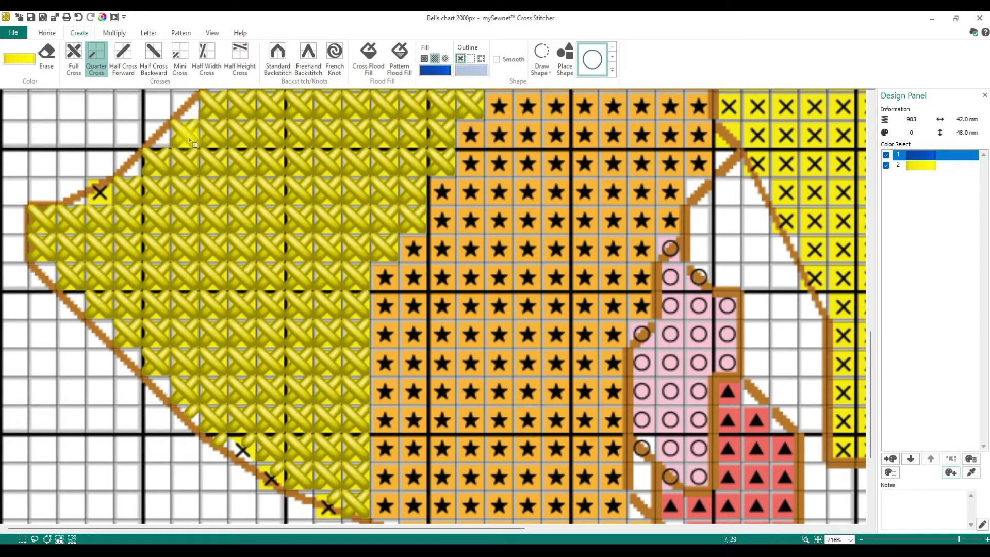
{"action": "left_click", "coordinate": [111, 321]}
{"action": "left_click", "coordinate": [83, 293]}
{"action": "left_click", "coordinate": [54, 266]}
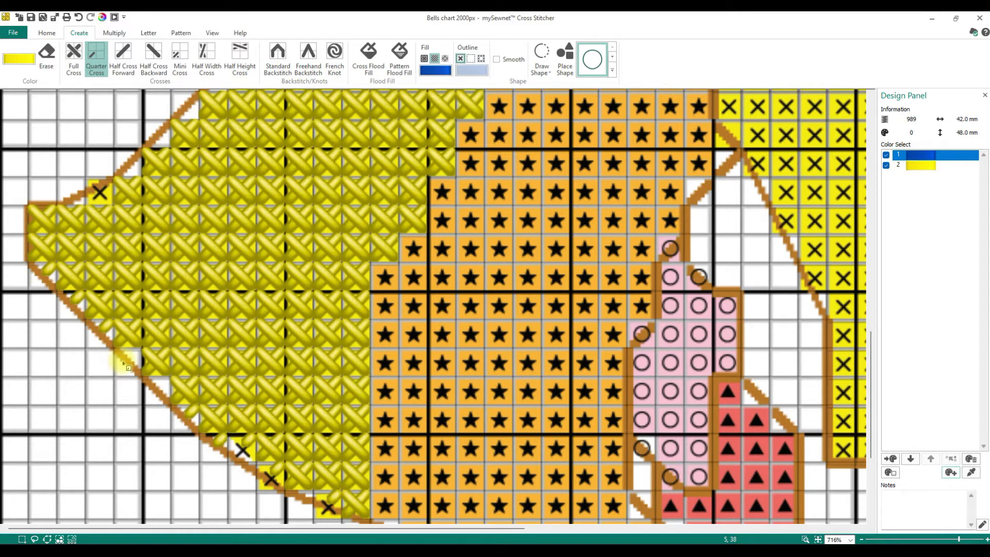
{"action": "left_click", "coordinate": [141, 350]}
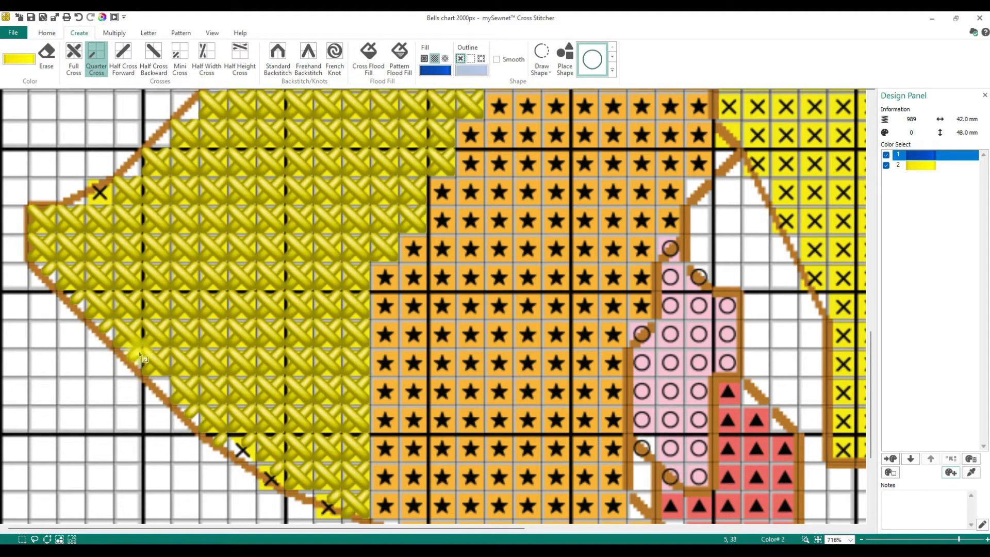
{"action": "left_click", "coordinate": [166, 381]}
{"action": "left_click", "coordinate": [189, 407]}
{"action": "left_click", "coordinate": [238, 439]}
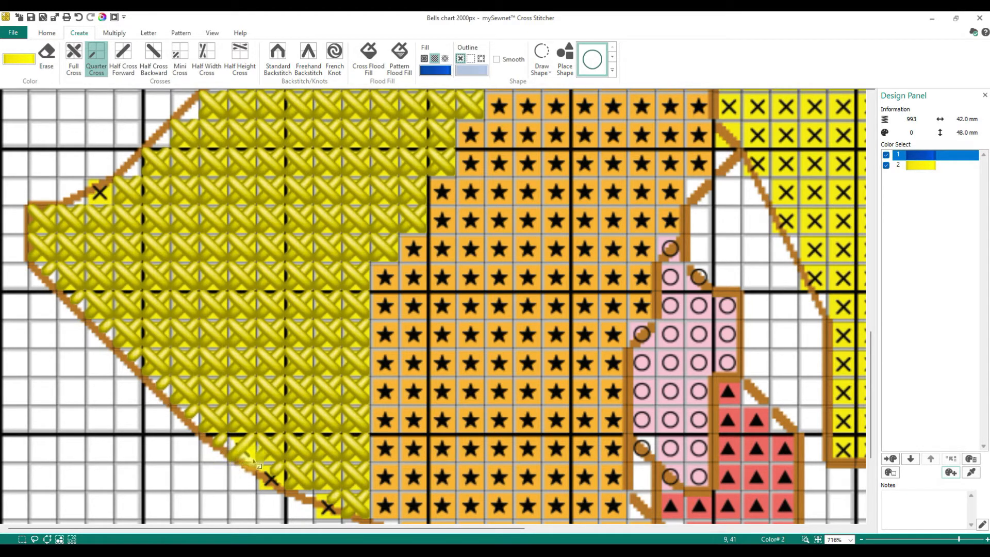
{"action": "left_click", "coordinate": [254, 457]}
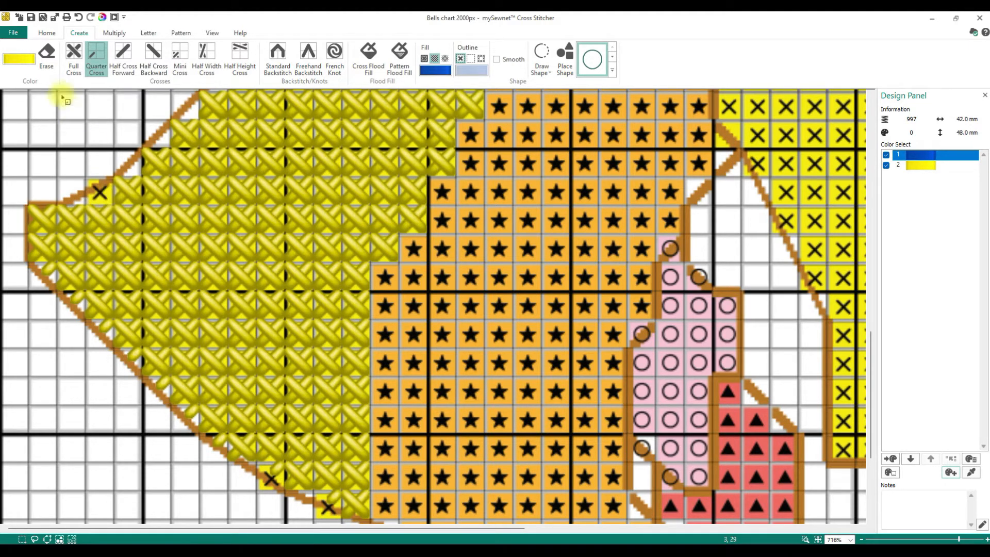
Step: Add a yellow full cross in the marked cell at the left bell's rim and quarter crosses up its upper-left slope to the ribbon
{"action": "left_click", "coordinate": [74, 57]}
{"action": "left_click", "coordinate": [101, 178]}
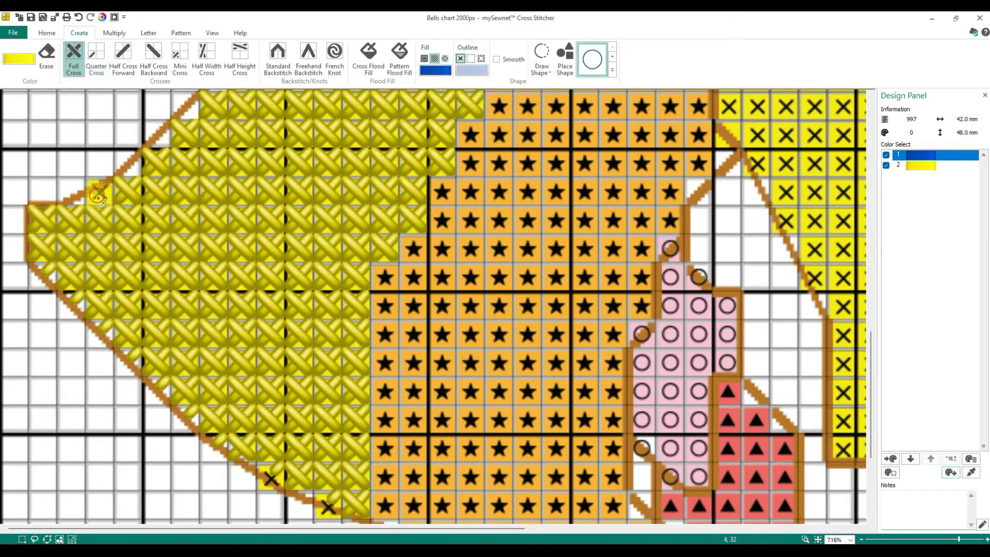
{"action": "left_click", "coordinate": [94, 59]}
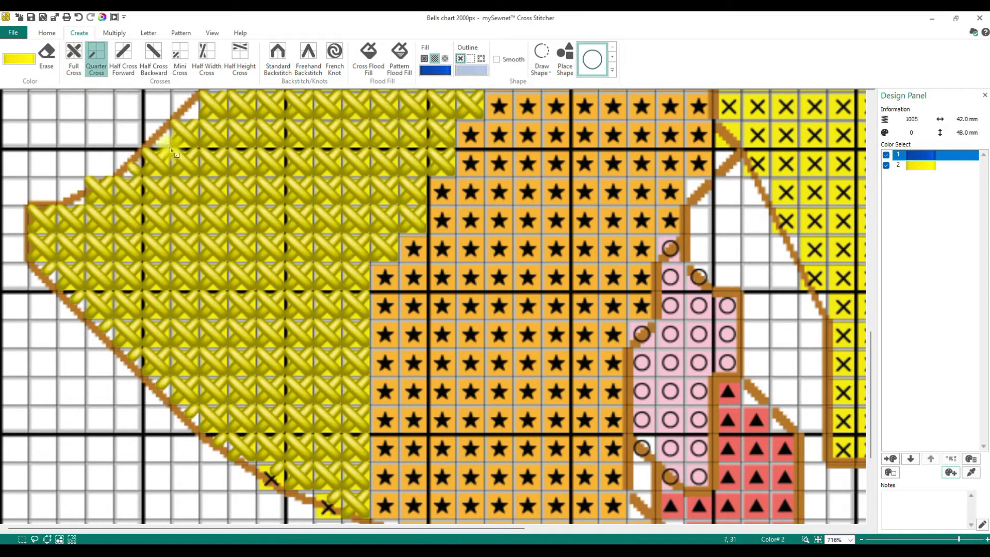
{"action": "left_click", "coordinate": [199, 119]}
{"action": "scroll", "coordinate": [289, 169], "scroll_direction": "up", "scroll_amount": 3}
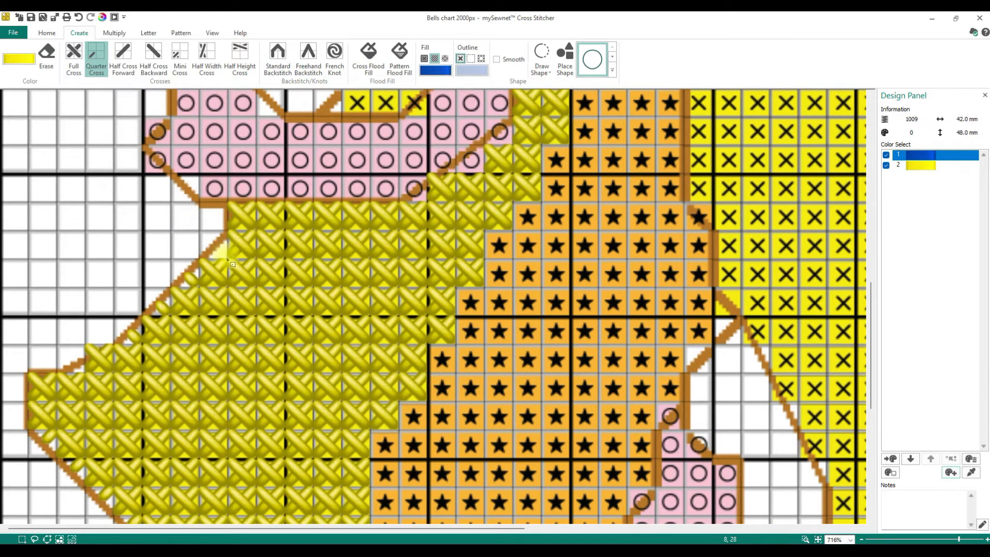
{"action": "left_click", "coordinate": [226, 258]}
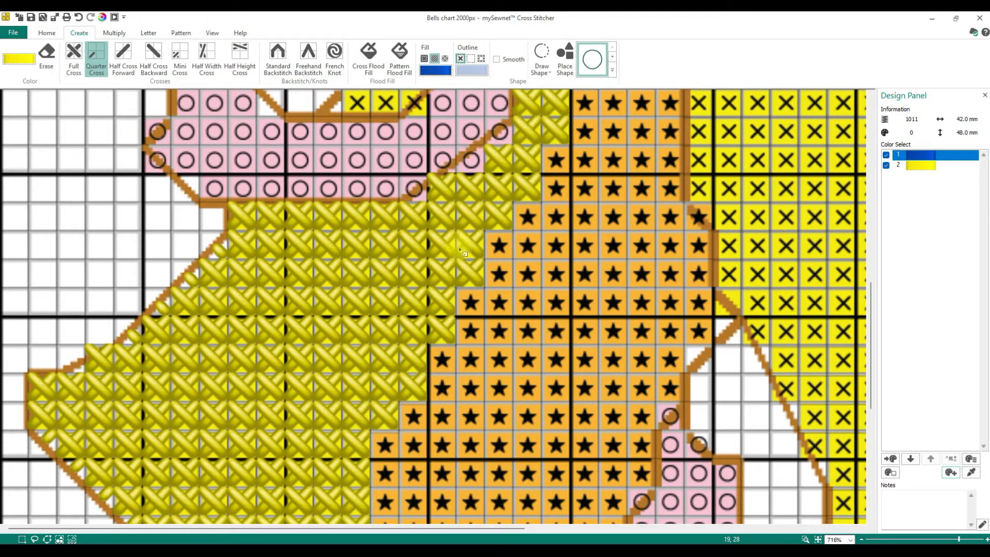
Step: Try yellow quarter crosses in a blank cell beside the left bell, and remove them
{"action": "left_click", "coordinate": [145, 203]}
{"action": "left_click", "coordinate": [164, 208]}
{"action": "left_click", "coordinate": [177, 238]}
{"action": "left_click", "coordinate": [151, 221]}
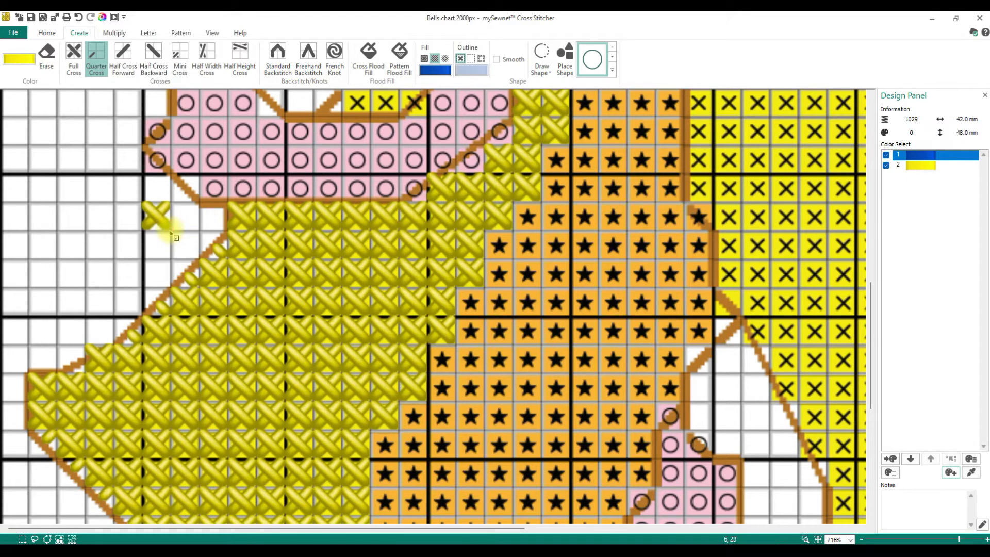
{"action": "left_click", "coordinate": [164, 217]}
{"action": "right_click", "coordinate": [153, 211]}
{"action": "right_click", "coordinate": [151, 221]}
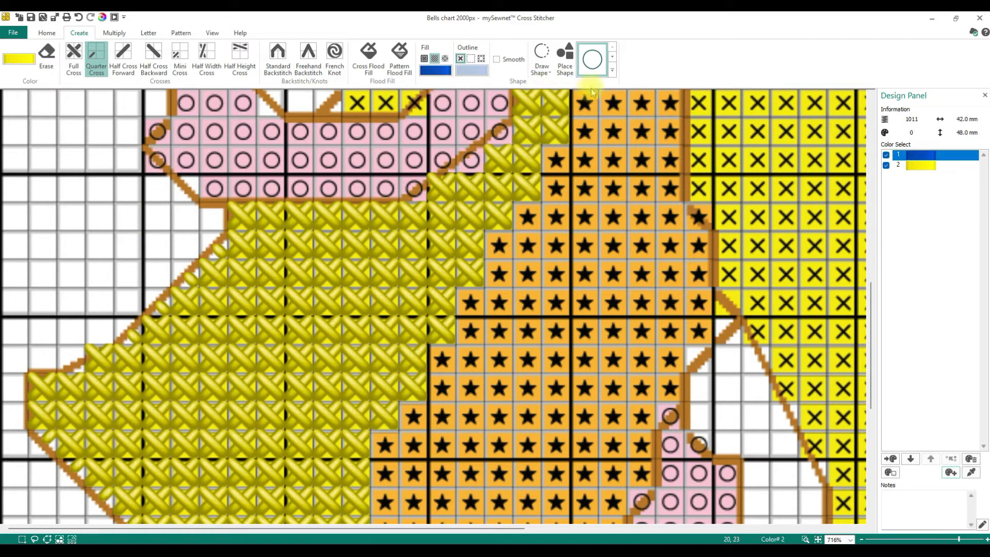
Step: Try yellow mini crosses in a blank cell beside the left bell, and remove them
{"action": "scroll", "coordinate": [297, 496], "scroll_direction": "down", "scroll_amount": 3}
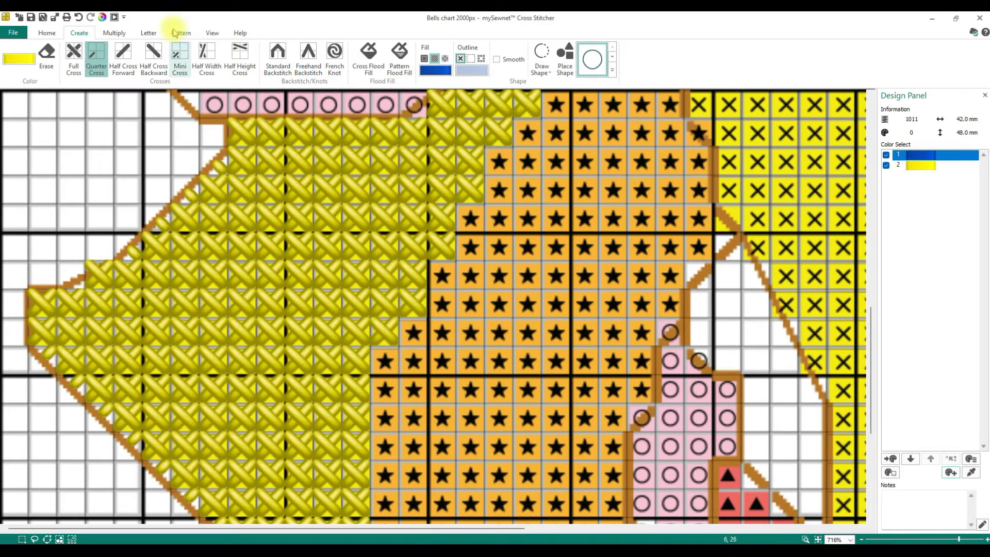
{"action": "left_click", "coordinate": [184, 57]}
{"action": "left_click", "coordinate": [149, 167]}
{"action": "right_click", "coordinate": [149, 168]}
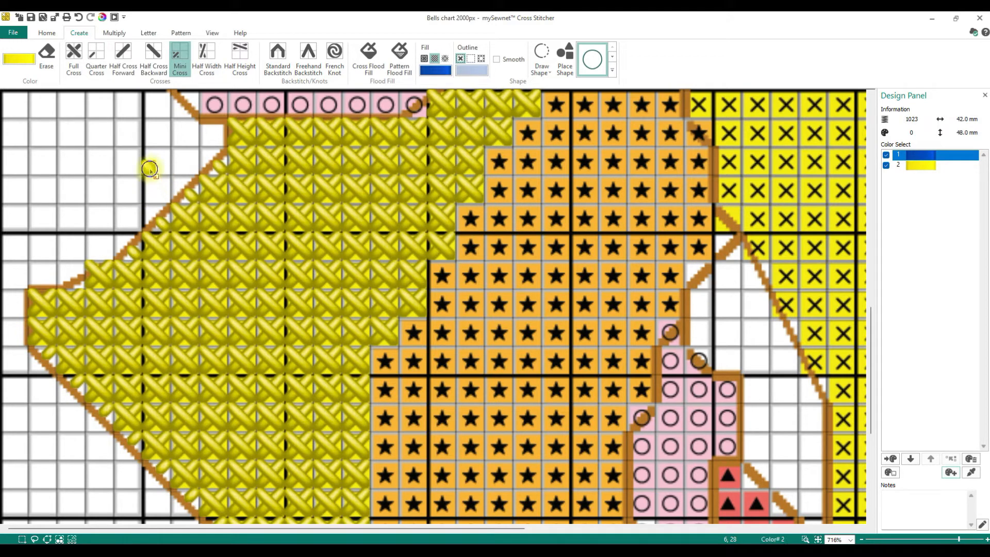
Step: Try two yellow French knots on the pink ribbon loop, and remove both
{"action": "left_click", "coordinate": [334, 53]}
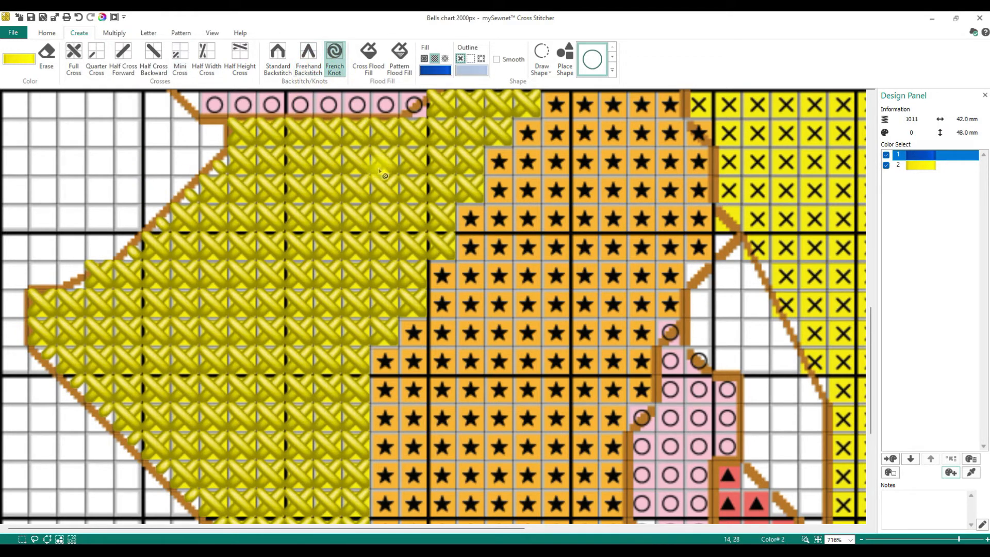
{"action": "scroll", "coordinate": [660, 413], "scroll_direction": "up", "scroll_amount": 10}
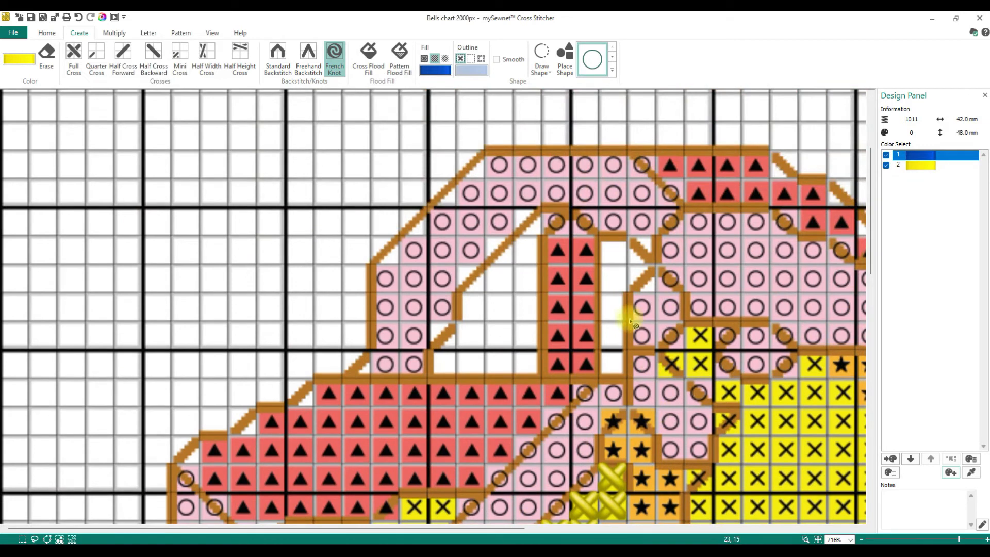
{"action": "left_click", "coordinate": [470, 222]}
{"action": "left_click", "coordinate": [498, 192]}
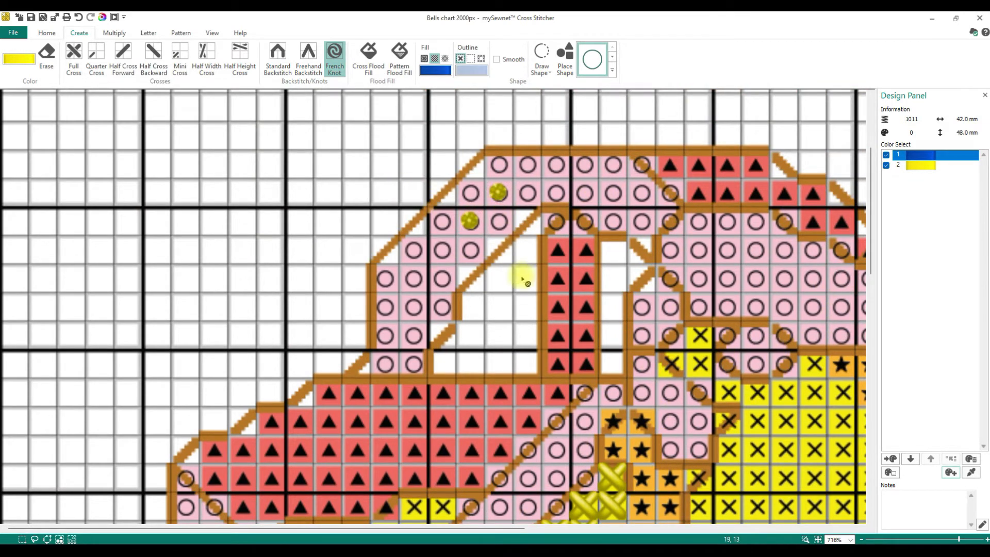
{"action": "right_click", "coordinate": [498, 193]}
{"action": "right_click", "coordinate": [470, 221]}
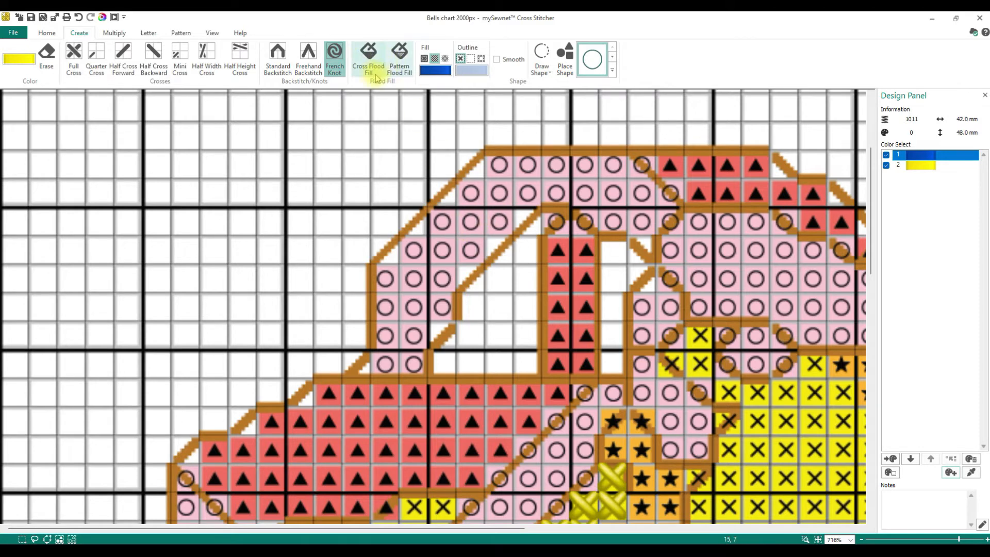
Step: Place yellow forward half crosses along the left bell's upper-left sloping edge down to the rim
{"action": "scroll", "coordinate": [421, 252], "scroll_direction": "down", "scroll_amount": 3}
{"action": "scroll", "coordinate": [420, 252], "scroll_direction": "down", "scroll_amount": 15}
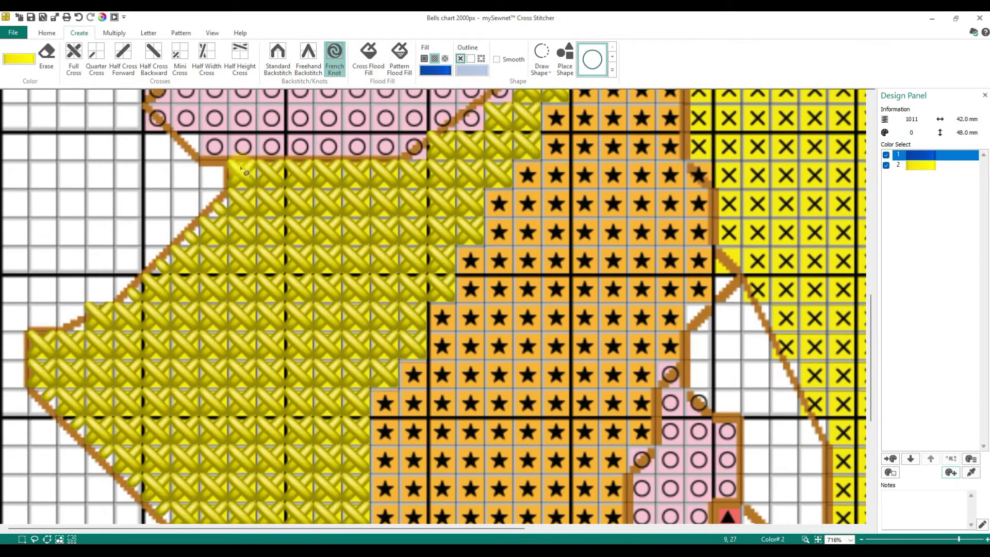
{"action": "scroll", "coordinate": [295, 264], "scroll_direction": "down", "scroll_amount": 6}
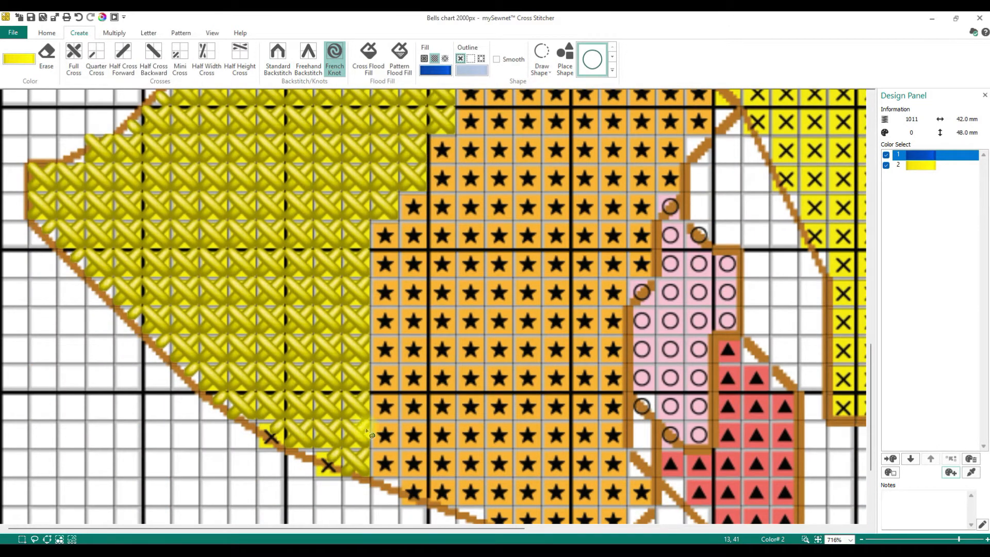
{"action": "scroll", "coordinate": [324, 347], "scroll_direction": "up", "scroll_amount": 7}
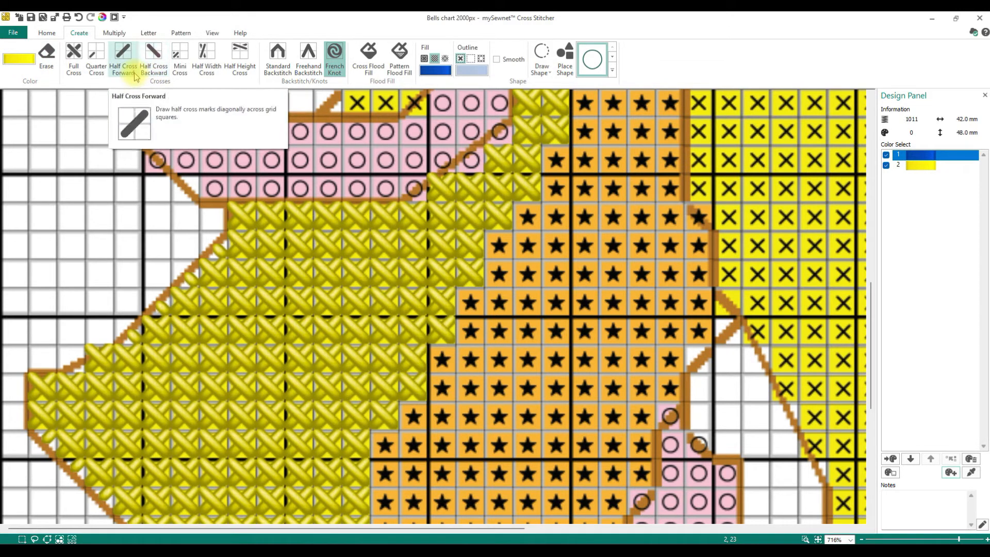
{"action": "left_click", "coordinate": [135, 76]}
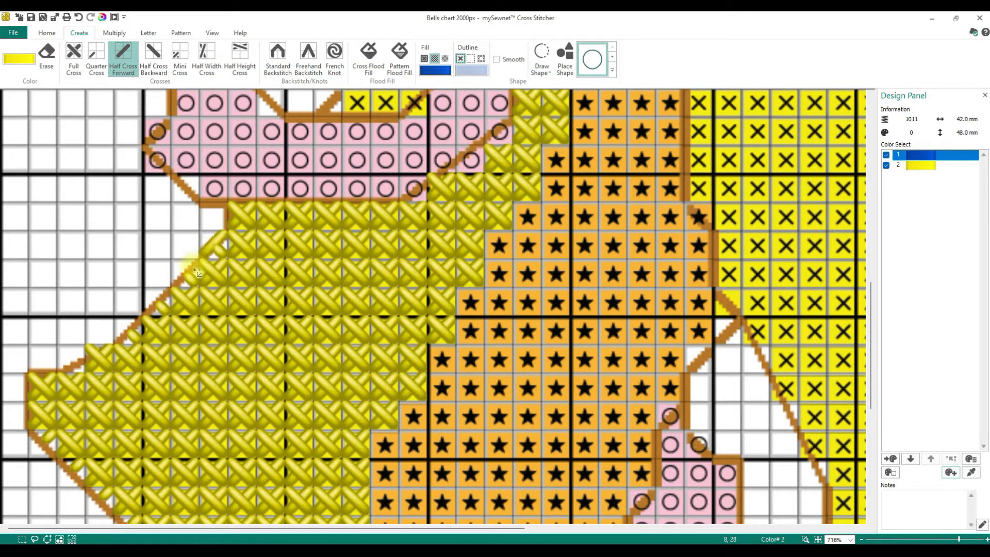
{"action": "left_click_drag", "start_coordinate": [187, 279], "coordinate": [72, 372]}
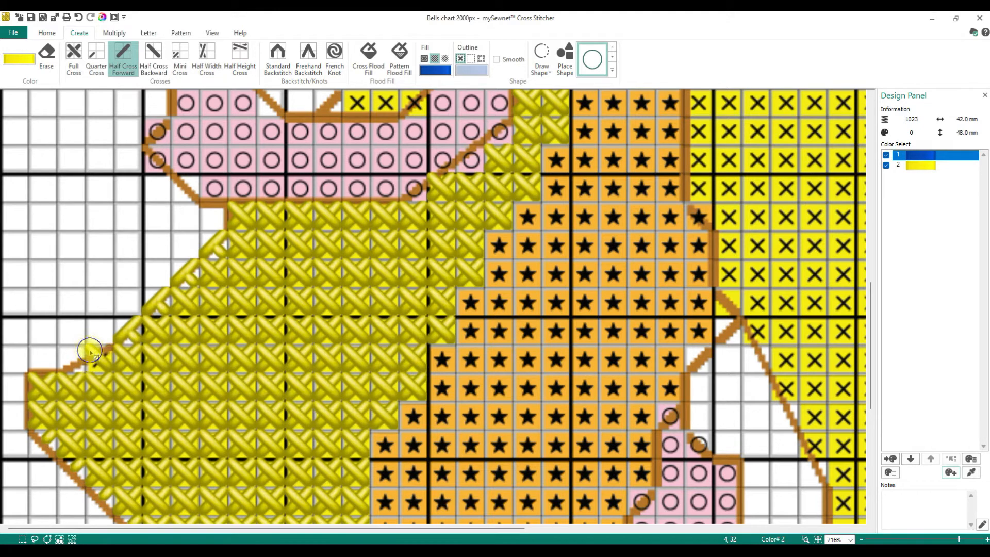
Step: Erase the outer quarter of the rim's full cross and the quarter crosses at the top of the bell's lower-left edge
{"action": "left_click", "coordinate": [96, 60]}
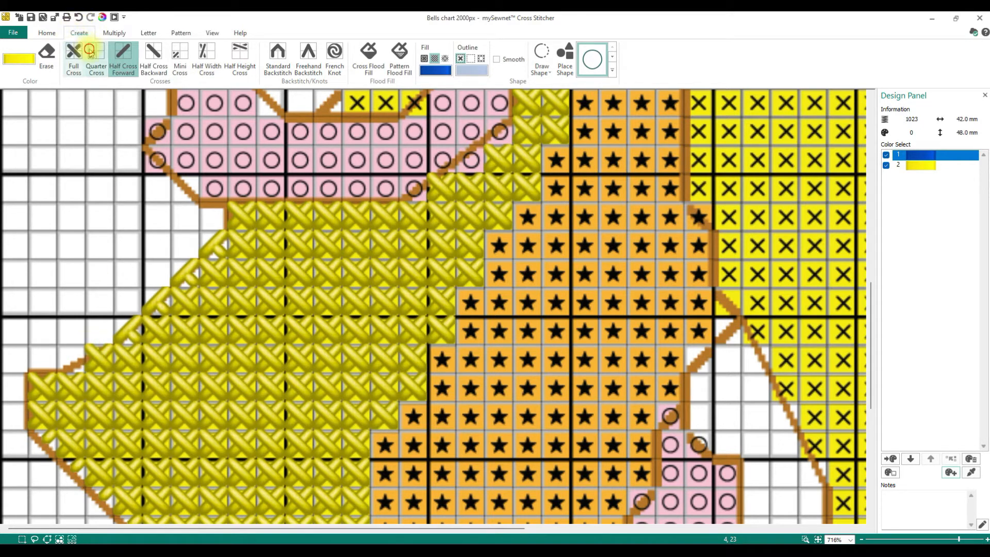
{"action": "left_click", "coordinate": [97, 350]}
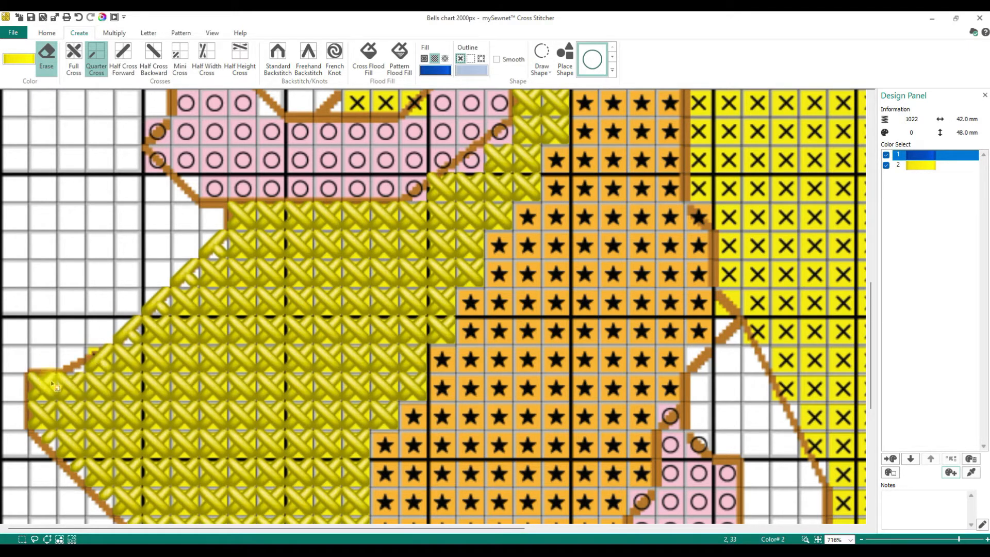
{"action": "scroll", "coordinate": [98, 397], "scroll_direction": "down", "scroll_amount": 1}
{"action": "left_click", "coordinate": [122, 59]}
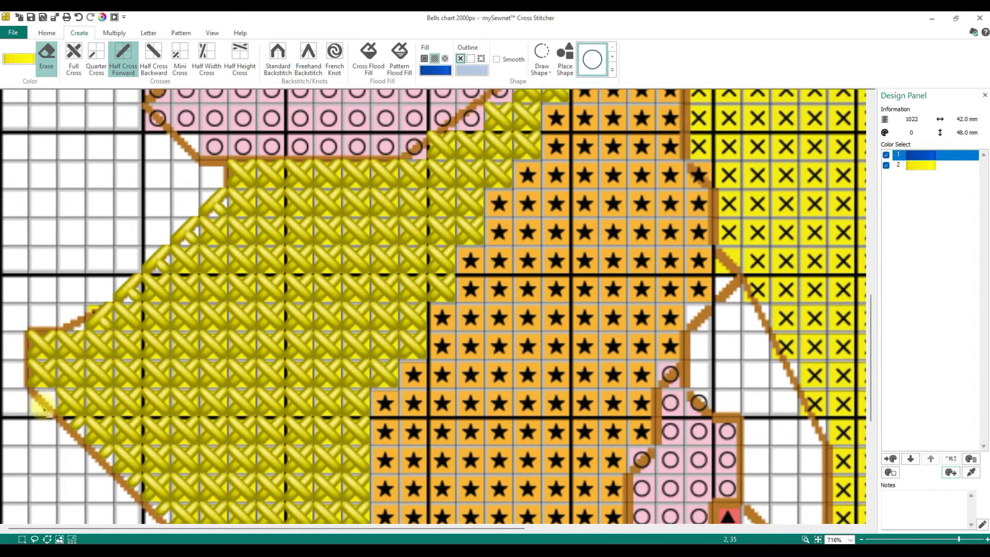
{"action": "left_click", "coordinate": [54, 55]}
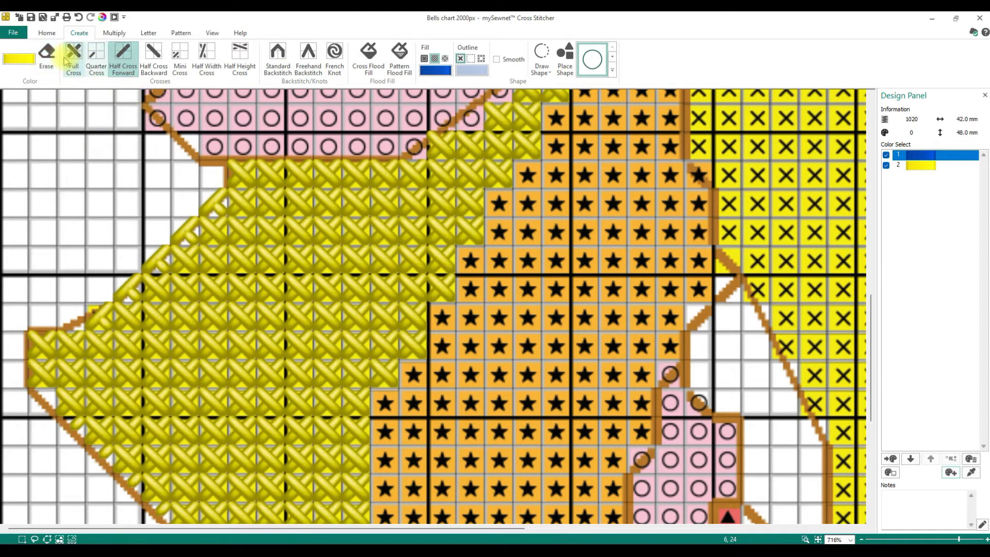
Step: Place yellow backward half crosses down the left bell's lower-left diagonal edge
{"action": "left_click", "coordinate": [97, 58]}
{"action": "left_click", "coordinate": [57, 397]}
{"action": "left_click", "coordinate": [123, 58]}
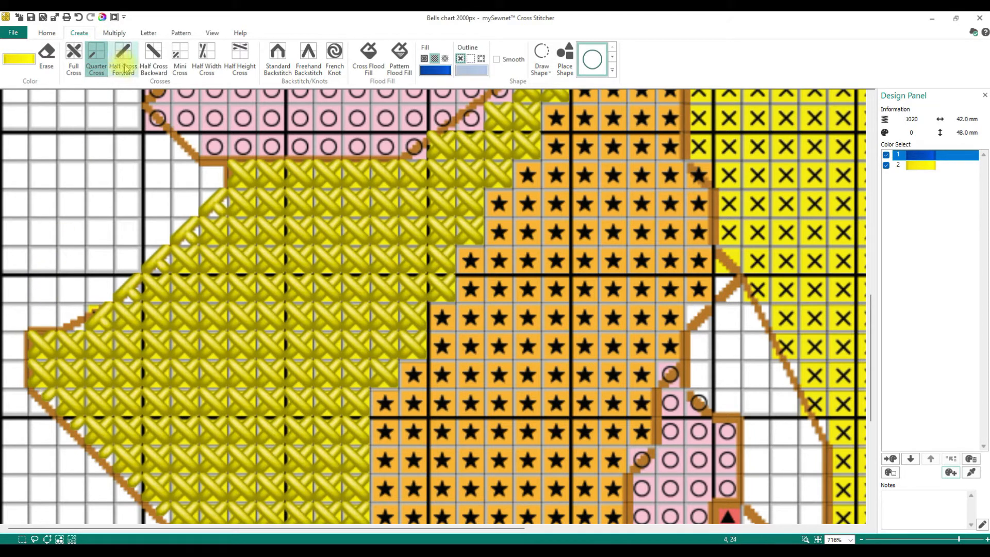
{"action": "left_click", "coordinate": [153, 61]}
{"action": "left_click_drag", "start_coordinate": [43, 405], "coordinate": [123, 487]}
{"action": "left_click", "coordinate": [125, 488]}
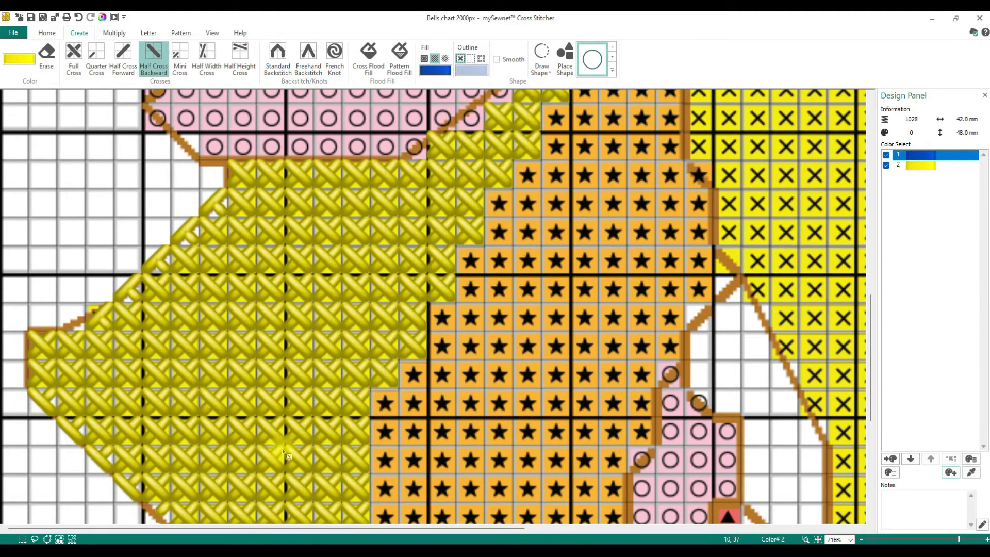
{"action": "scroll", "coordinate": [282, 449], "scroll_direction": "down", "scroll_amount": 1}
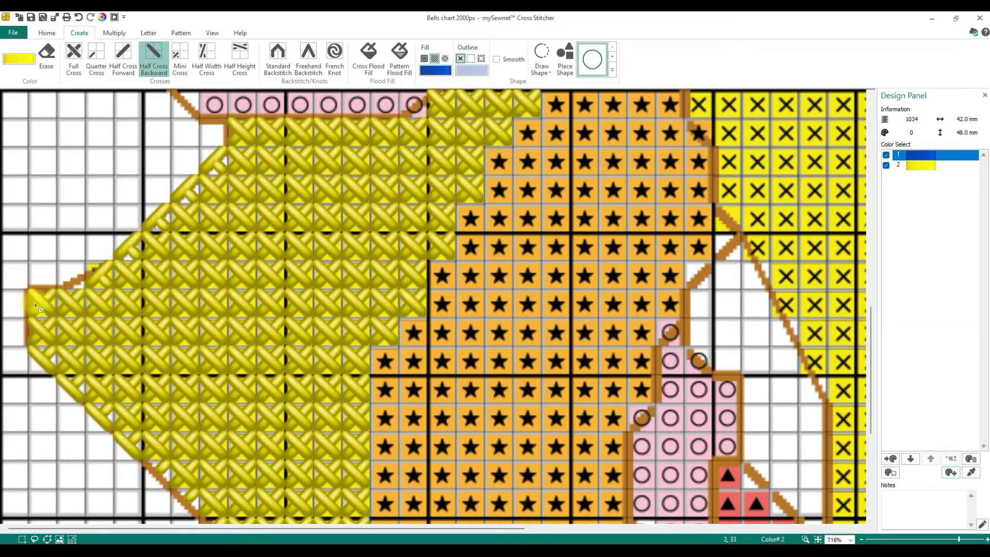
Step: Undo the half crosses and erasures along the left bell's edges and return to the Quarter Cross tool
{"action": "left_click", "coordinate": [79, 17]}
{"action": "left_click", "coordinate": [78, 17]}
{"action": "left_click", "coordinate": [78, 17]}
{"action": "left_click", "coordinate": [79, 17]}
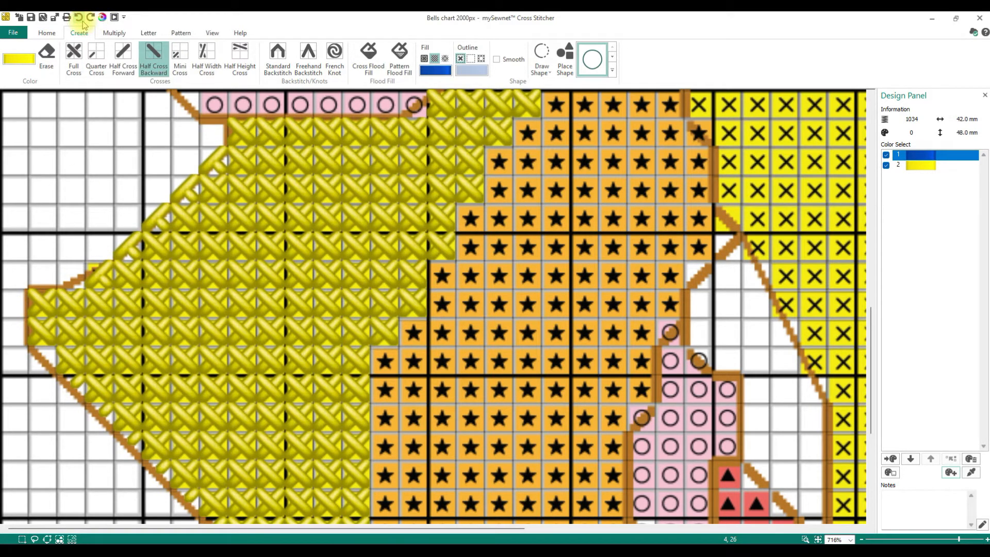
{"action": "left_click", "coordinate": [81, 20]}
{"action": "left_click", "coordinate": [81, 20]}
{"action": "left_click", "coordinate": [81, 20]}
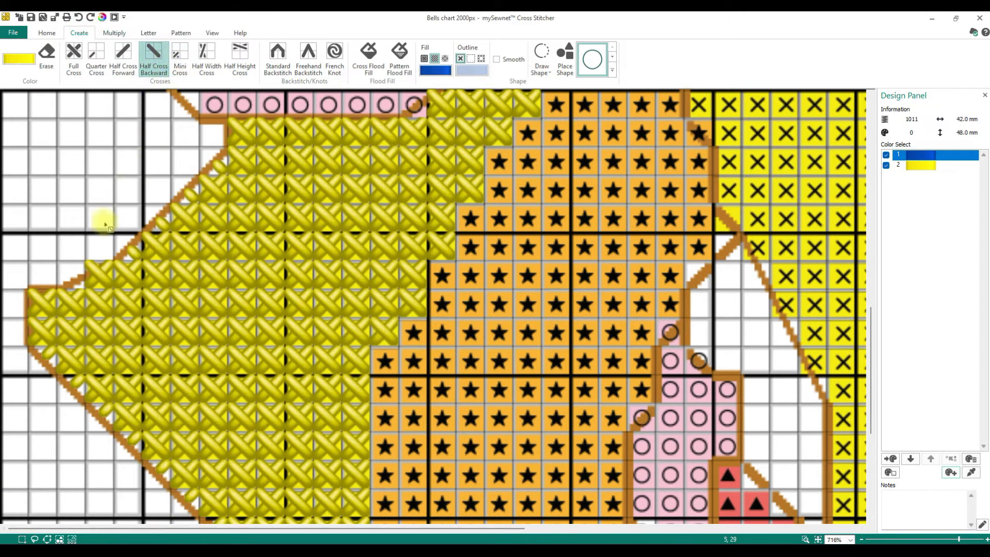
{"action": "left_click", "coordinate": [96, 57]}
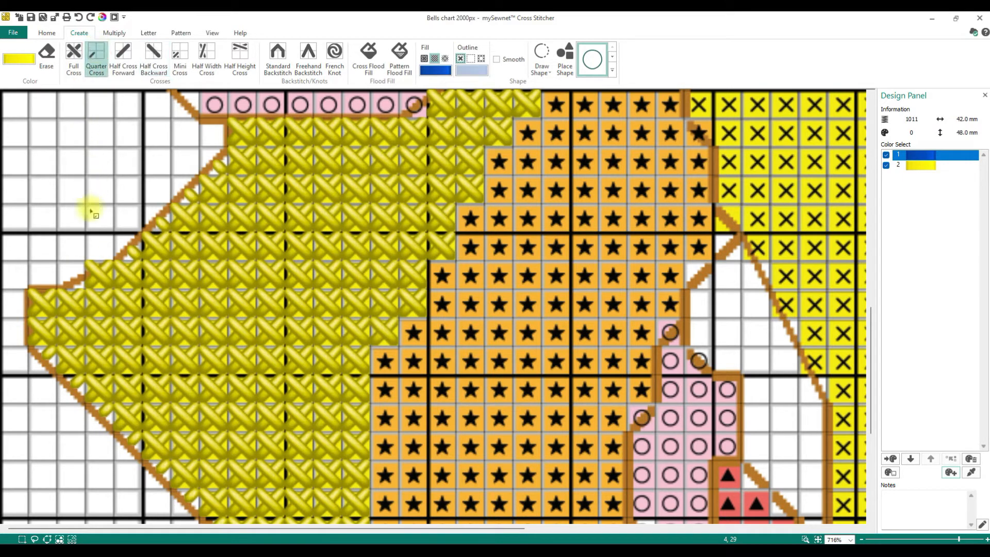
Step: Erase the outer quarter crosses from the yellow cross above the left bell's rim, where the chart outline slopes
{"action": "left_click", "coordinate": [90, 268]}
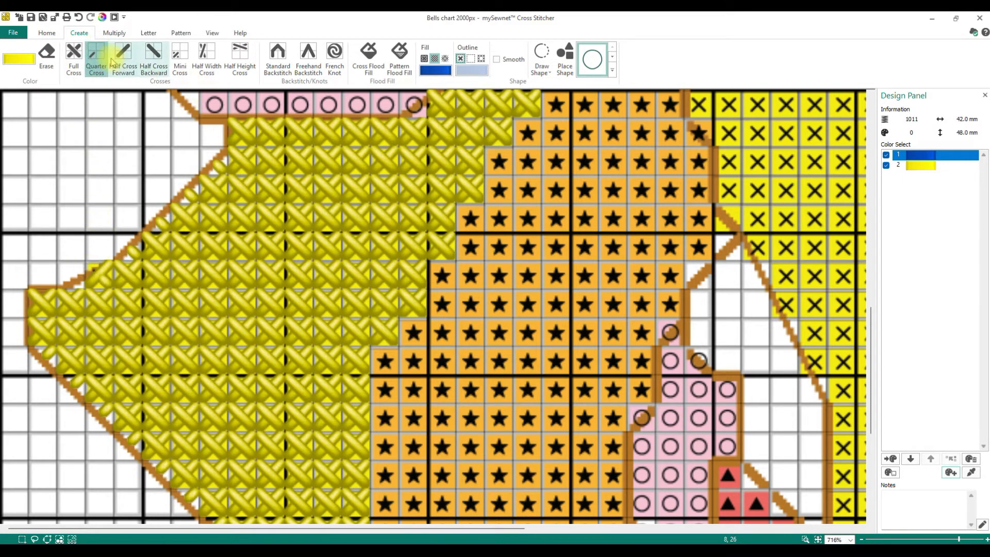
{"action": "right_click", "coordinate": [94, 283]}
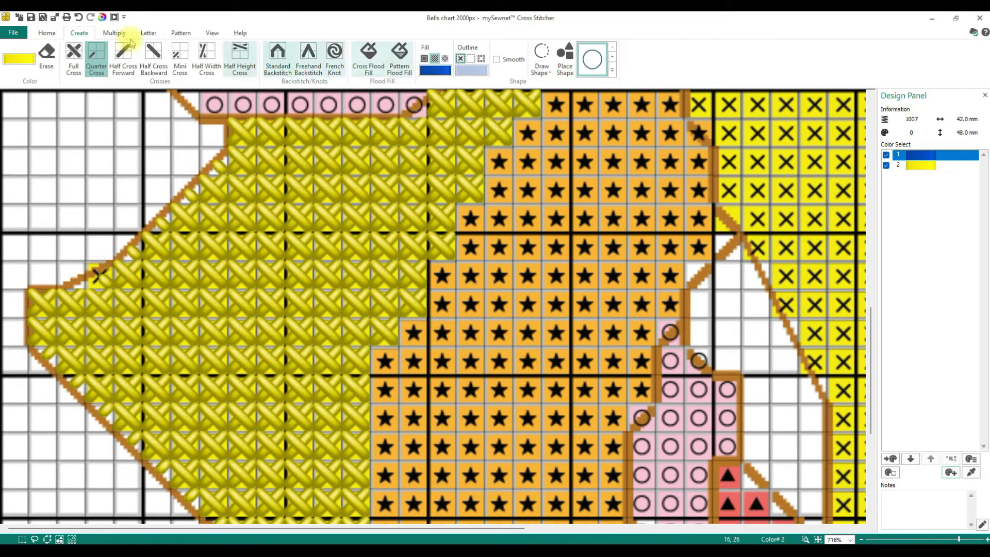
Step: Choose Standard Backstitch and add a black Robison-Anton Rayon 40 thread as the stitching color
{"action": "left_click", "coordinate": [278, 58]}
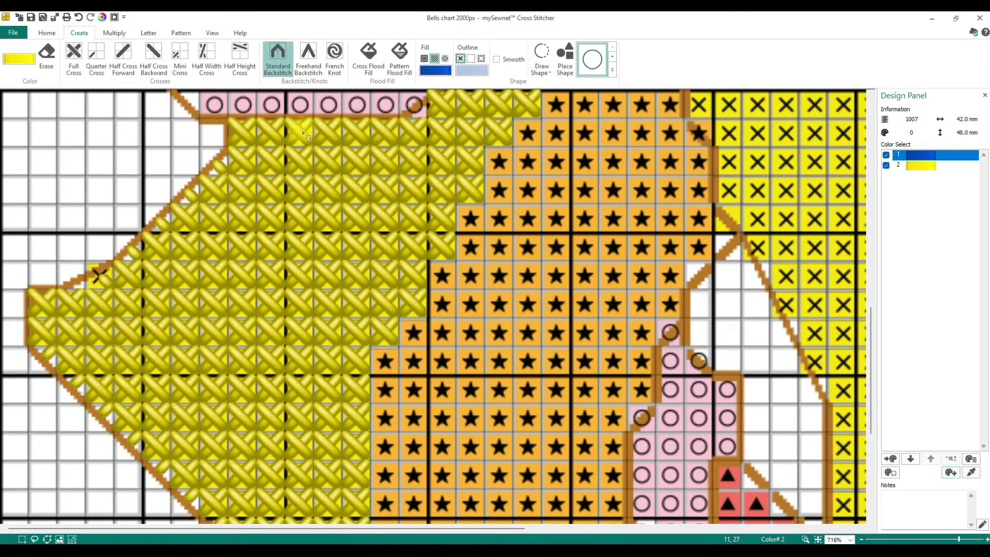
{"action": "left_click", "coordinate": [225, 116]}
{"action": "left_click", "coordinate": [20, 60]}
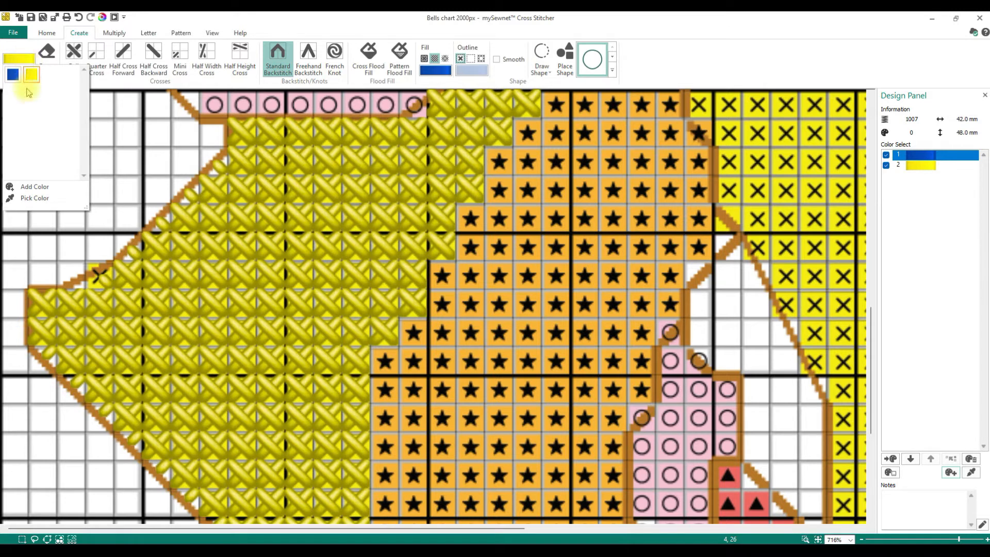
{"action": "left_click", "coordinate": [34, 186]}
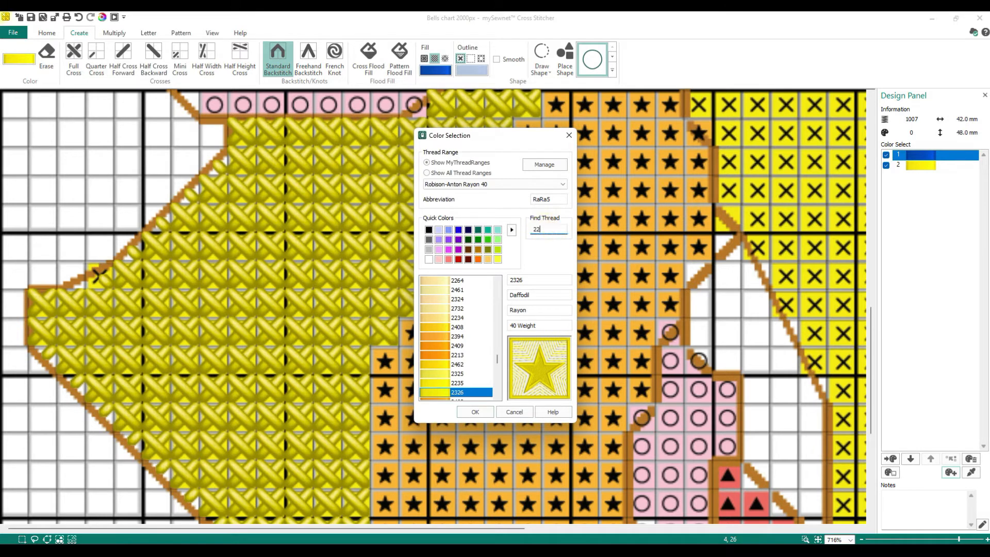
{"action": "left_click", "coordinate": [475, 412]}
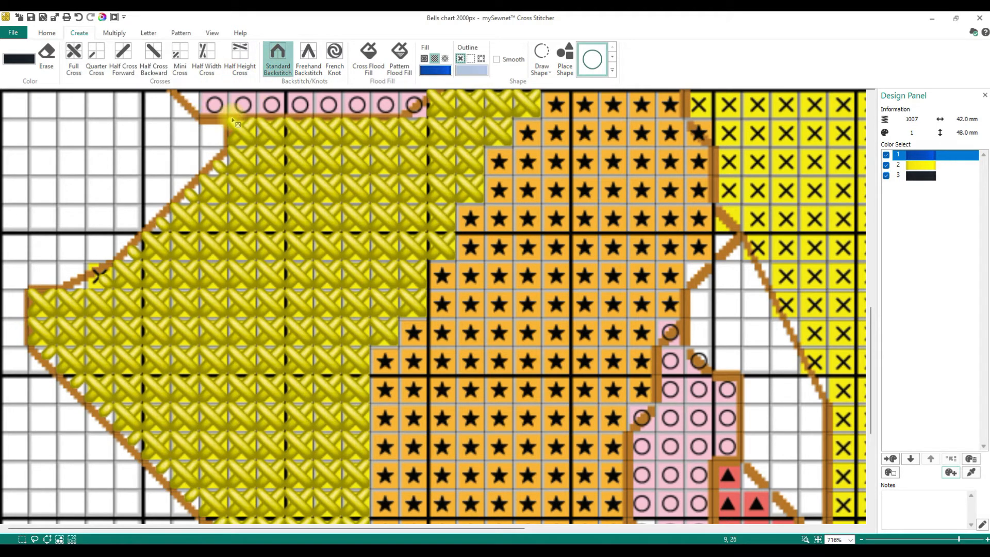
Step: Outline the left bell's upper-left slope with black standard backstitches, removing the segments that stray from the chart line at the rim
{"action": "mouse_move", "coordinate": [228, 121]}
{"action": "left_mouse_down"}
{"action": "mouse_move", "coordinate": [228, 152]}
{"action": "mouse_move", "coordinate": [127, 240]}
{"action": "mouse_move", "coordinate": [113, 270]}
{"action": "mouse_move", "coordinate": [31, 288]}
{"action": "mouse_move", "coordinate": [28, 308]}
{"action": "mouse_move", "coordinate": [31, 352]}
{"action": "mouse_move", "coordinate": [183, 493]}
{"action": "left_mouse_up"}
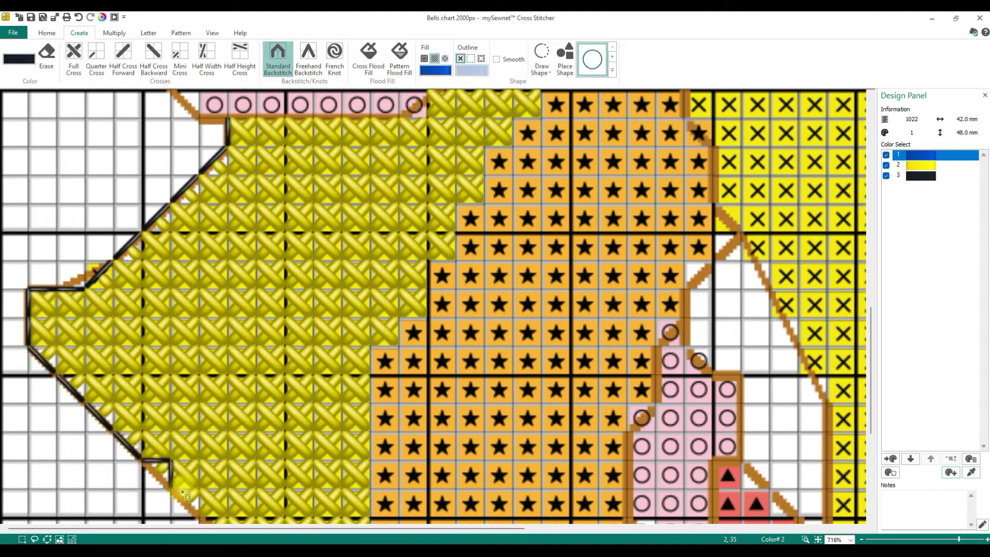
{"action": "left_click", "coordinate": [79, 18]}
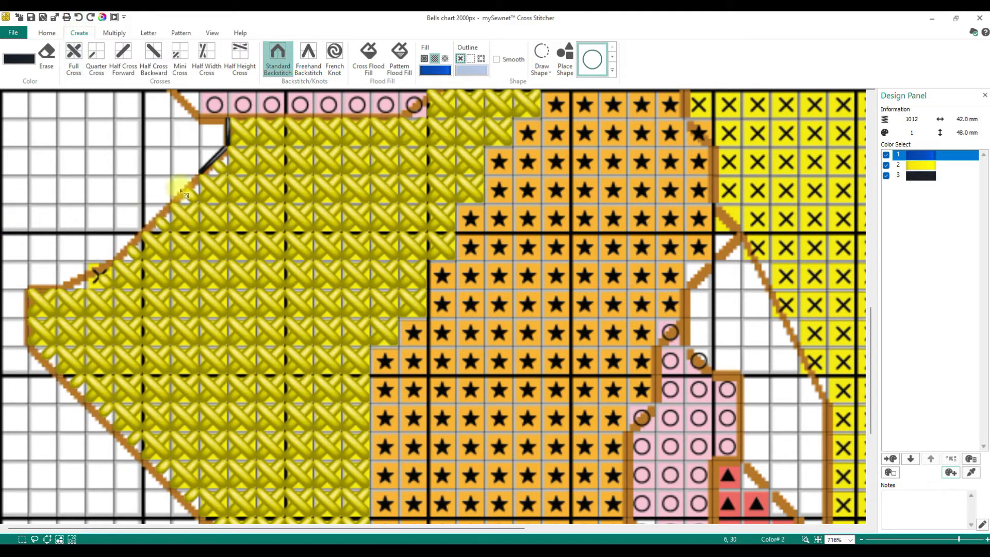
{"action": "left_click_drag", "start_coordinate": [195, 181], "coordinate": [84, 286]}
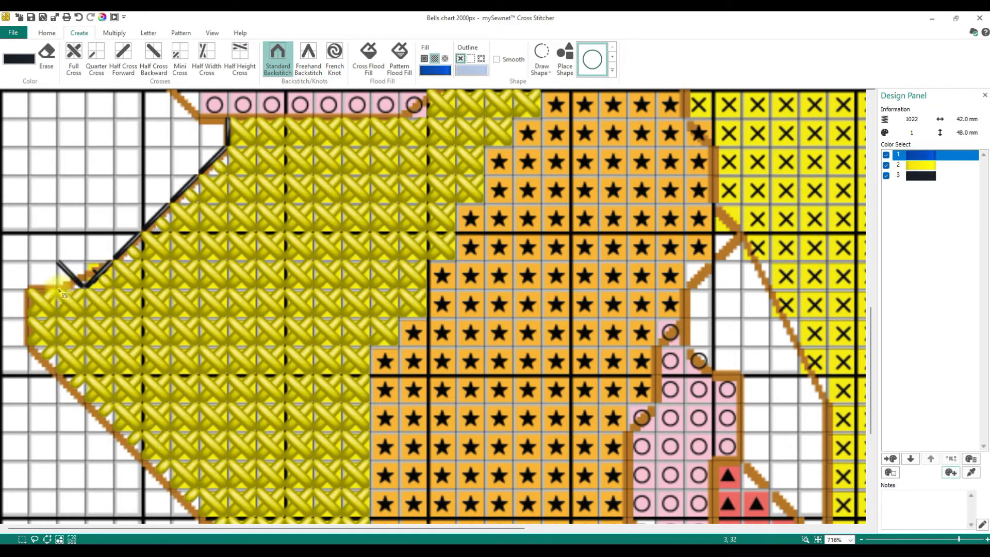
{"action": "right_click", "coordinate": [92, 282]}
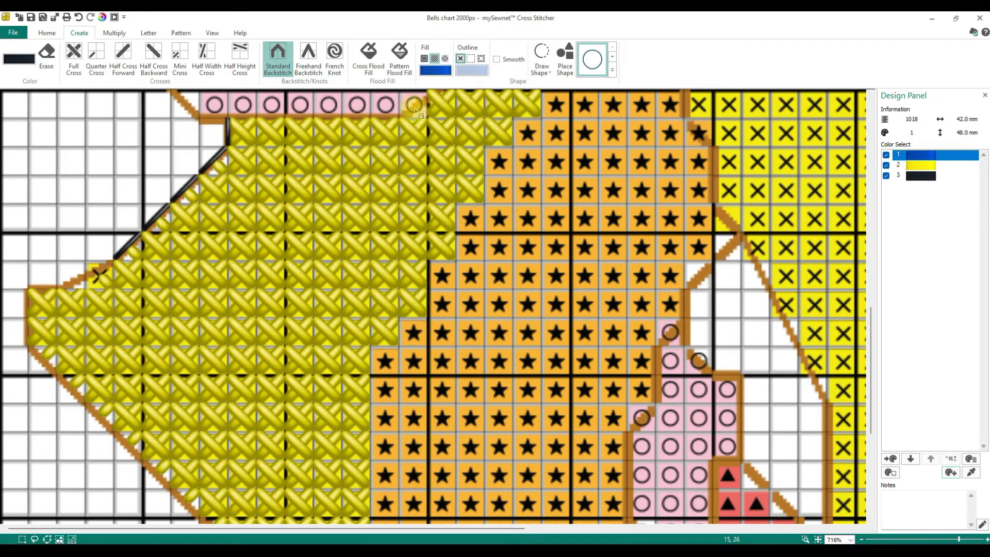
Step: Draw a black freehand backstitch along the shallow slope from the end of the standard backstitches to the rim's upper edge
{"action": "left_click", "coordinate": [309, 67]}
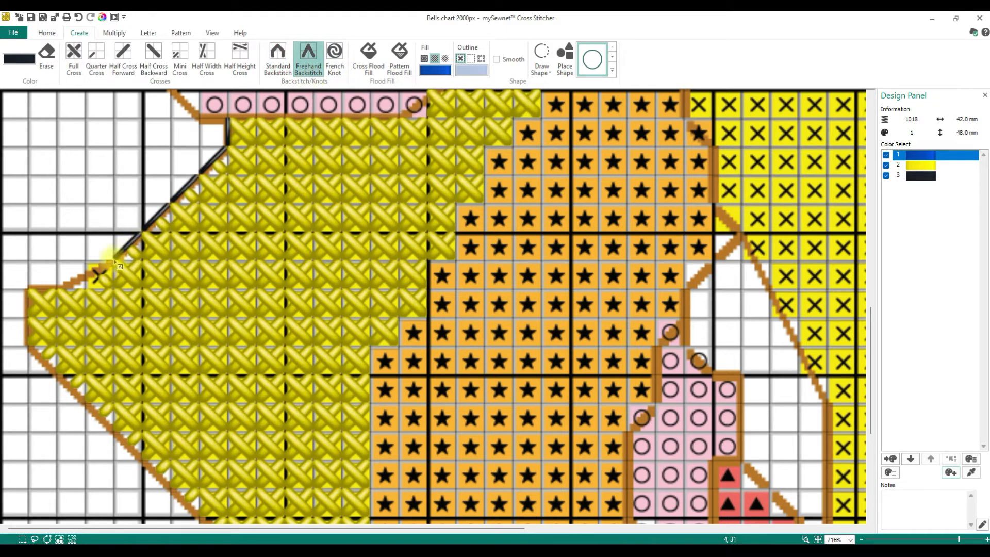
{"action": "left_click_drag", "start_coordinate": [114, 259], "coordinate": [68, 287]}
{"action": "left_click_drag", "start_coordinate": [62, 285], "coordinate": [57, 292]}
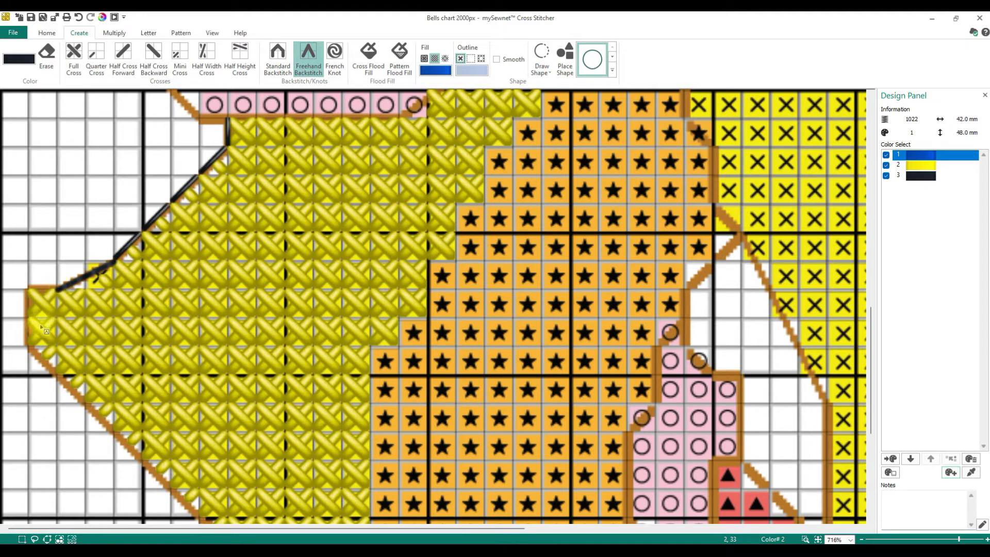
Step: Continue black standard backstitches around the left bell's rim corner and down its lower-left diagonal to where the outline begins curving
{"action": "left_click", "coordinate": [267, 66]}
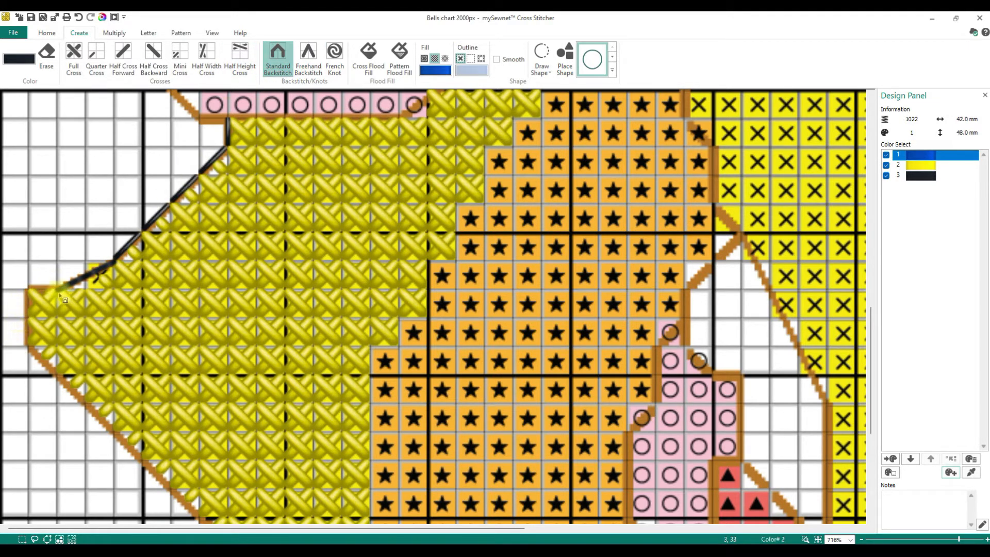
{"action": "mouse_move", "coordinate": [54, 290]}
{"action": "left_mouse_down"}
{"action": "mouse_move", "coordinate": [26, 289]}
{"action": "mouse_move", "coordinate": [19, 317]}
{"action": "mouse_move", "coordinate": [27, 344]}
{"action": "left_mouse_up"}
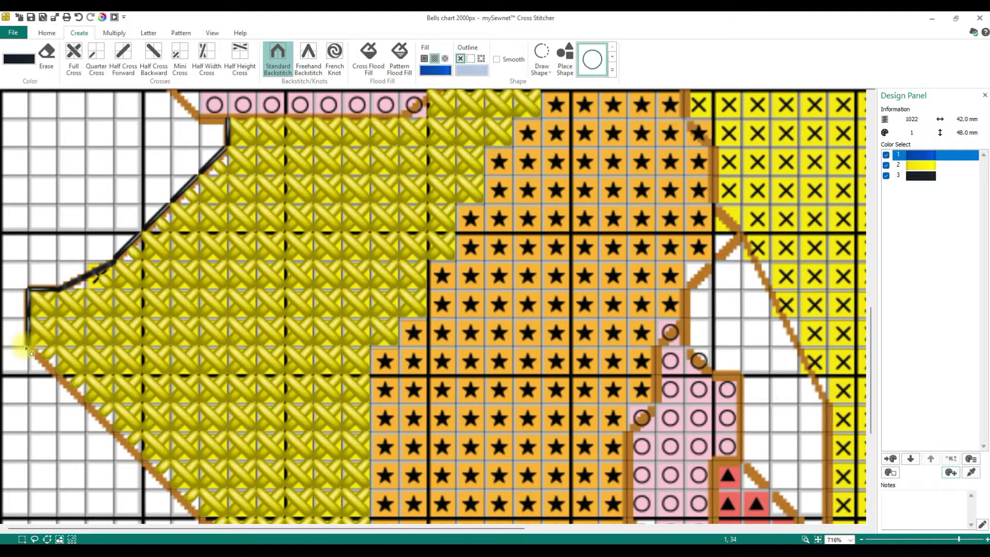
{"action": "scroll", "coordinate": [297, 346], "scroll_direction": "down", "scroll_amount": 3}
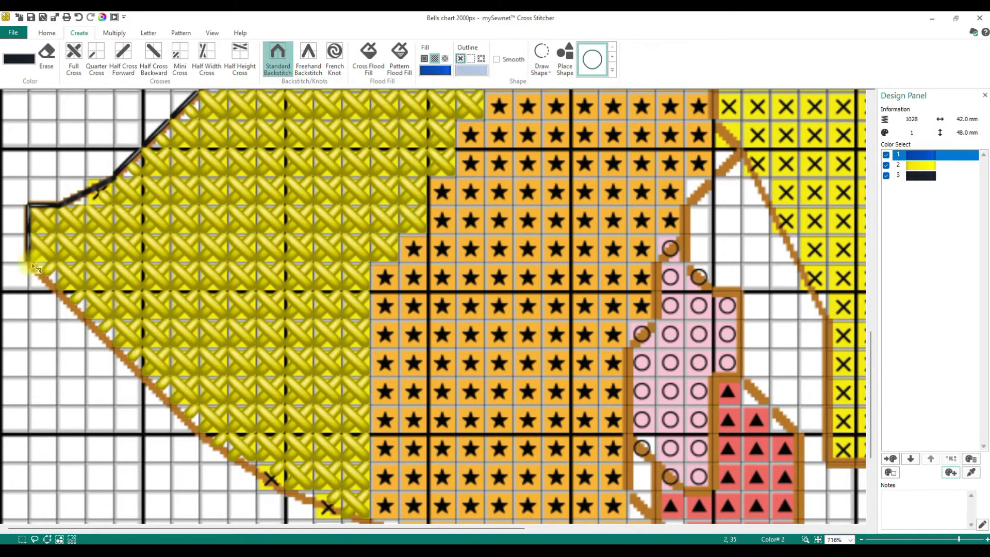
{"action": "mouse_move", "coordinate": [30, 264]}
{"action": "left_mouse_down"}
{"action": "mouse_move", "coordinate": [115, 359]}
{"action": "mouse_move", "coordinate": [171, 402]}
{"action": "left_mouse_up"}
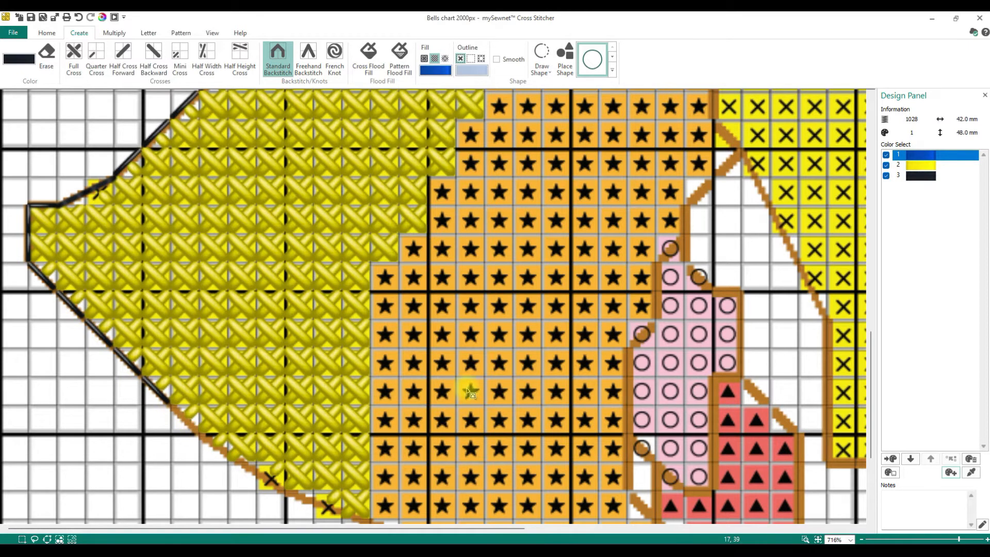
{"action": "scroll", "coordinate": [471, 390], "scroll_direction": "down", "scroll_amount": 3}
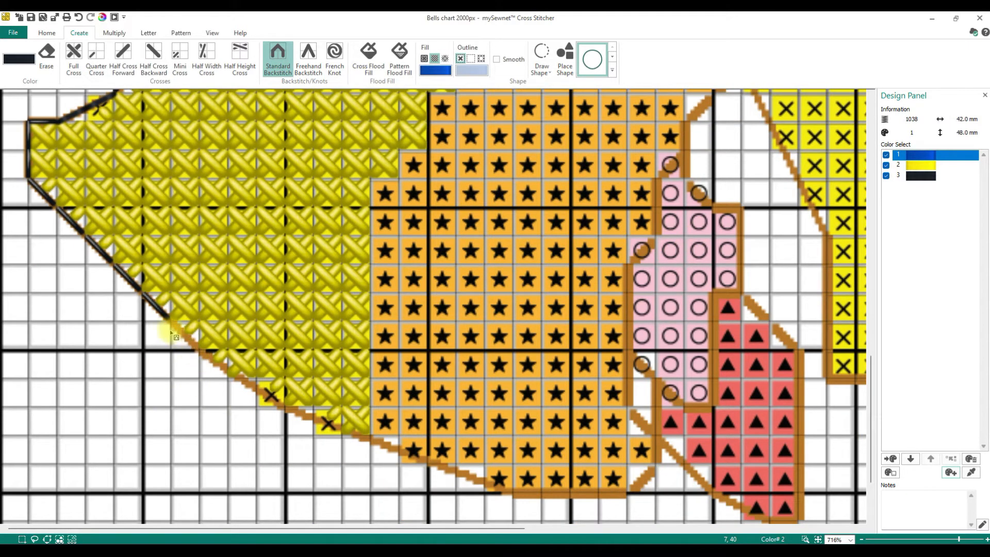
{"action": "mouse_move", "coordinate": [166, 316]}
{"action": "left_mouse_down"}
{"action": "mouse_move", "coordinate": [196, 356]}
{"action": "mouse_move", "coordinate": [266, 402]}
{"action": "left_mouse_up"}
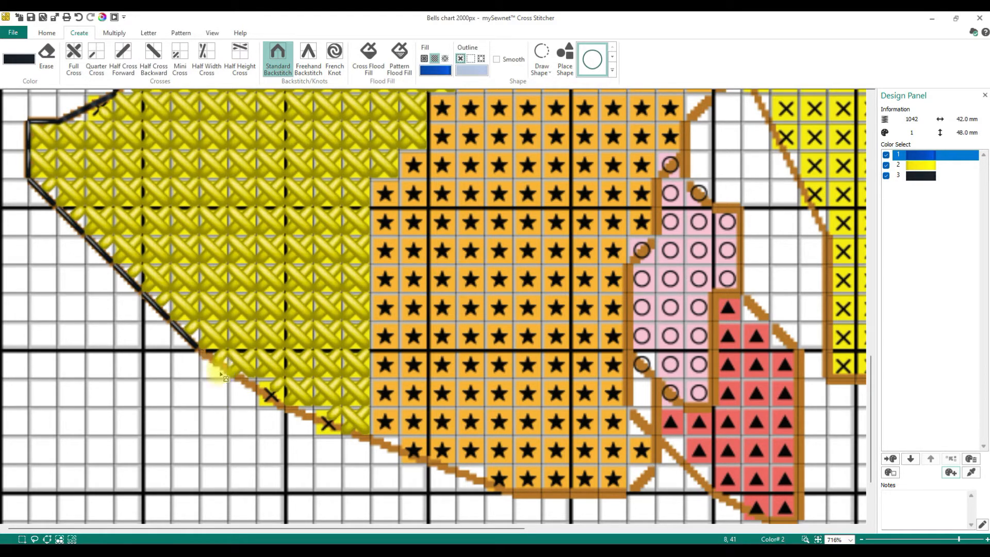
Step: Trace the left bell's curved lower edge with consecutive black freehand backstitches, extending into the orange star area
{"action": "left_click", "coordinate": [308, 58]}
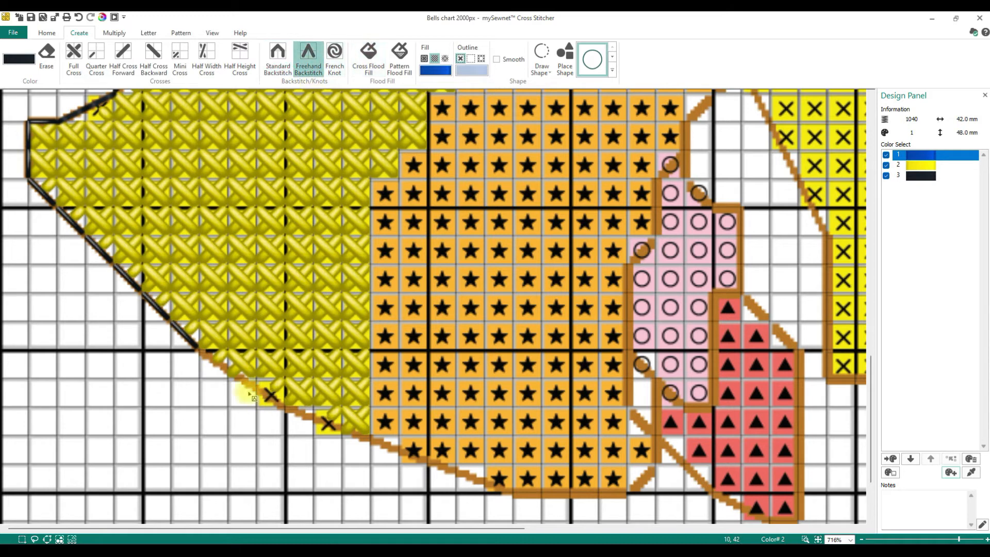
{"action": "mouse_move", "coordinate": [199, 351]}
{"action": "left_mouse_down"}
{"action": "mouse_move", "coordinate": [283, 410]}
{"action": "mouse_move", "coordinate": [342, 433]}
{"action": "mouse_move", "coordinate": [281, 413]}
{"action": "mouse_move", "coordinate": [342, 434]}
{"action": "left_mouse_up"}
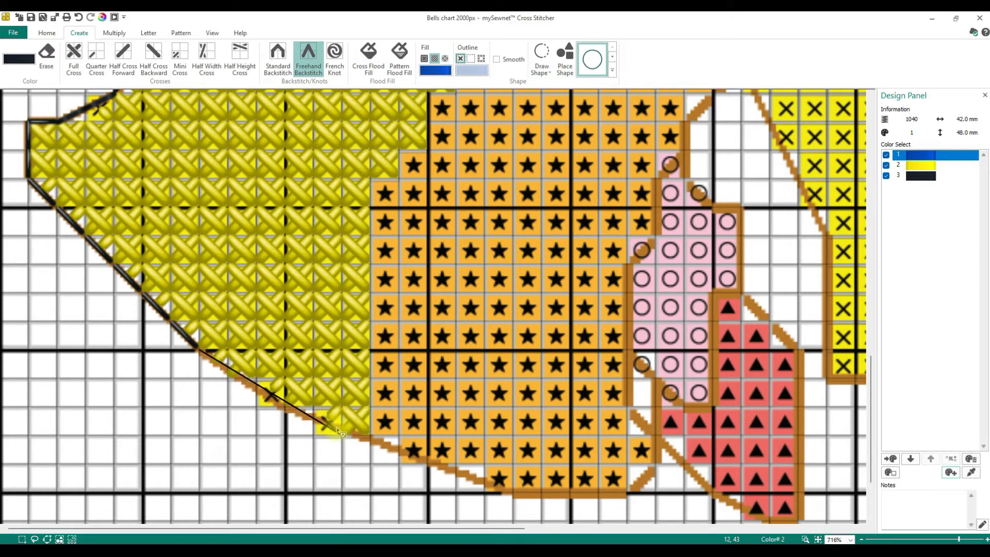
{"action": "mouse_move", "coordinate": [343, 435]}
{"action": "left_mouse_down"}
{"action": "mouse_move", "coordinate": [357, 440]}
{"action": "mouse_move", "coordinate": [315, 421]}
{"action": "left_mouse_up"}
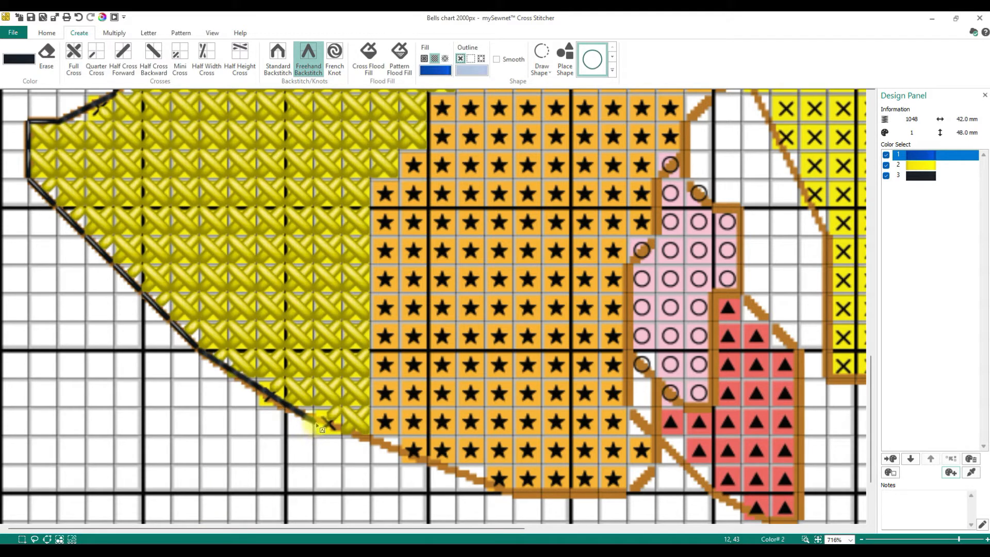
{"action": "mouse_move", "coordinate": [316, 422]}
{"action": "left_mouse_down"}
{"action": "mouse_move", "coordinate": [427, 463]}
{"action": "mouse_move", "coordinate": [369, 443]}
{"action": "left_mouse_up"}
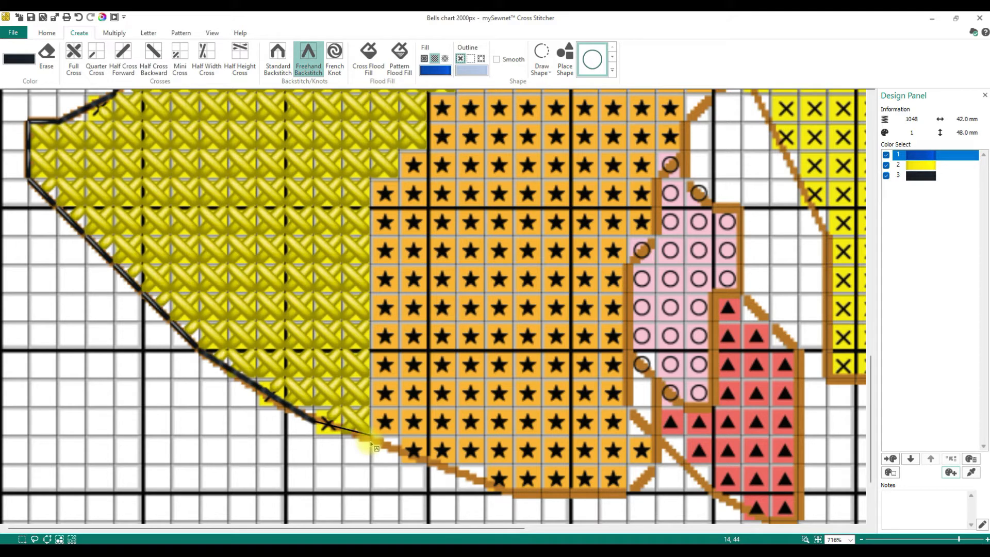
{"action": "left_click_drag", "start_coordinate": [371, 443], "coordinate": [424, 462]}
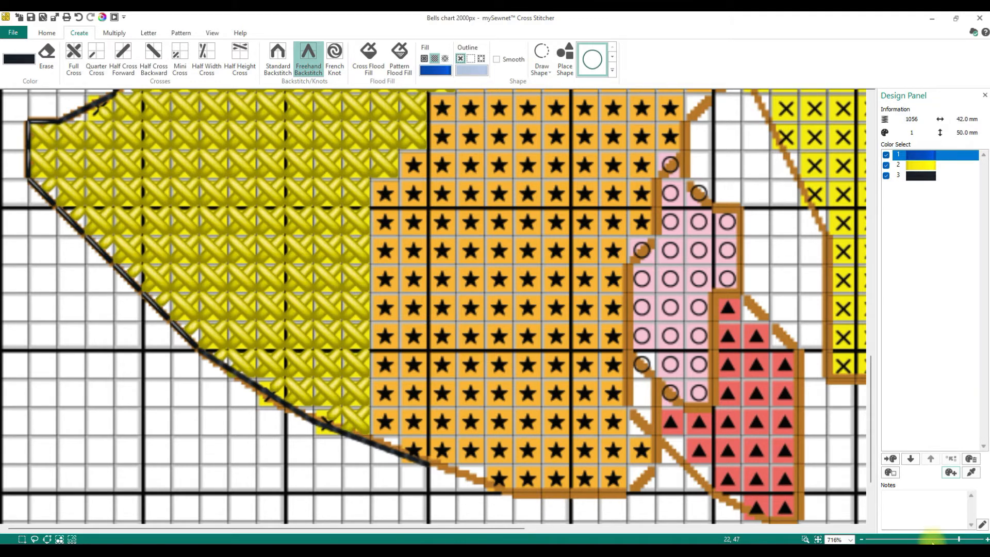
Step: Examine the stitched bell and its backstitch outline in Life View at 205% magnification
{"action": "left_click", "coordinate": [806, 539]}
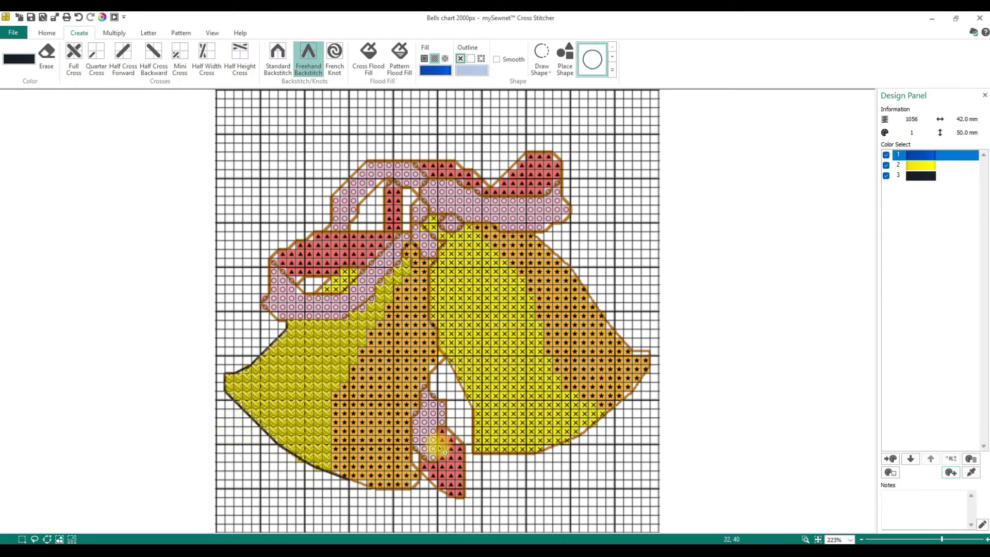
{"action": "left_click", "coordinate": [102, 17]}
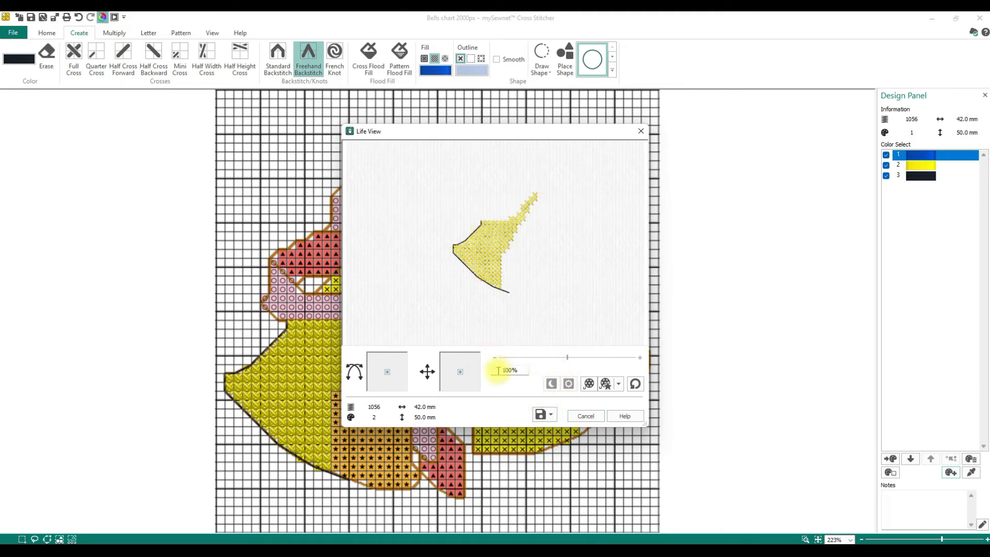
{"action": "left_click_drag", "start_coordinate": [572, 359], "coordinate": [614, 357]}
{"action": "scroll", "coordinate": [521, 315], "scroll_direction": "down", "scroll_amount": 1}
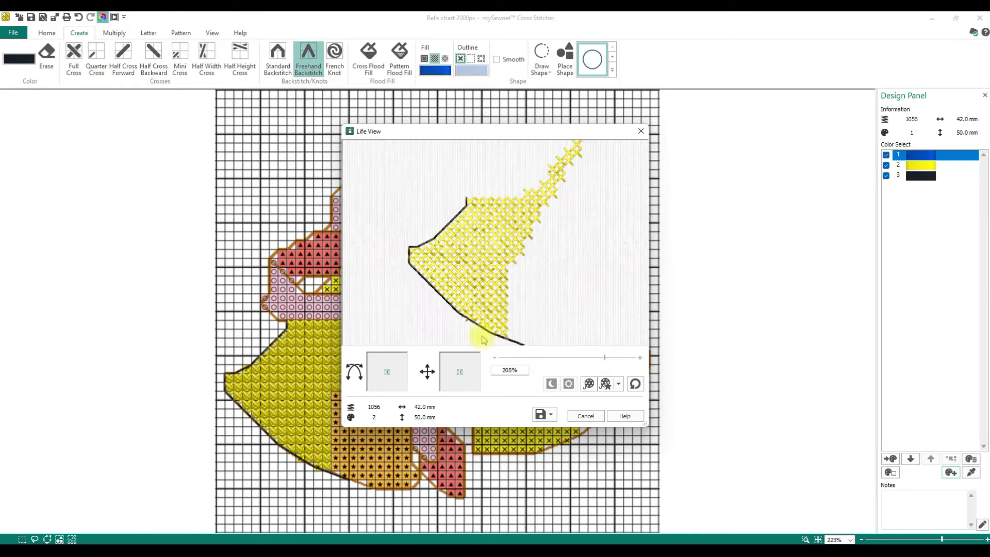
{"action": "left_click", "coordinate": [589, 415]}
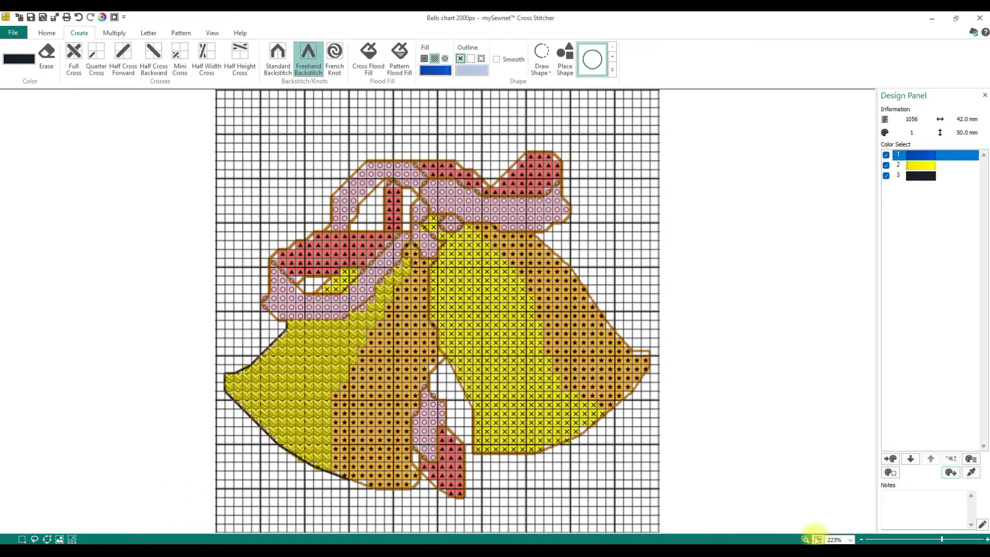
{"action": "left_click_drag", "start_coordinate": [260, 417], "coordinate": [351, 484]}
{"action": "right_click", "coordinate": [349, 482]}
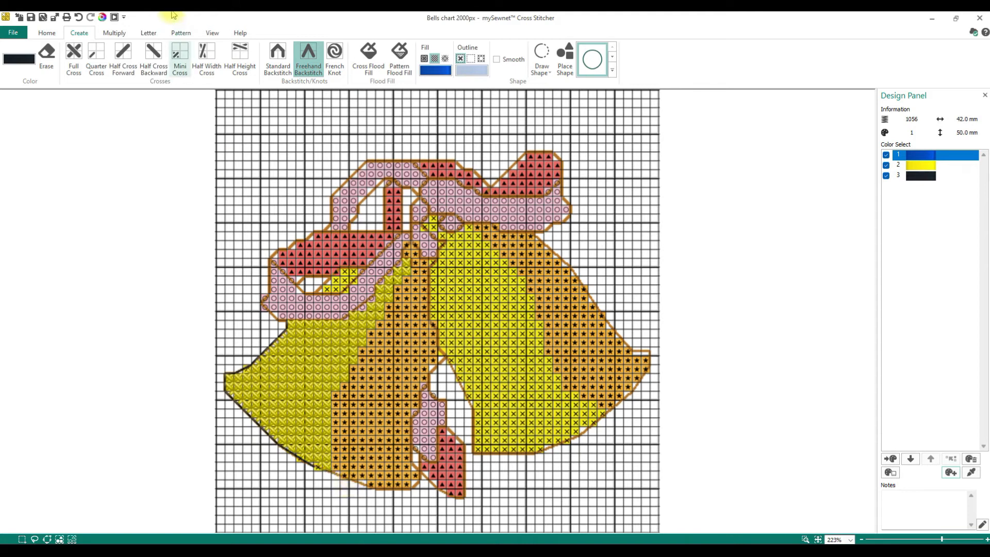
{"action": "left_click", "coordinate": [78, 21]}
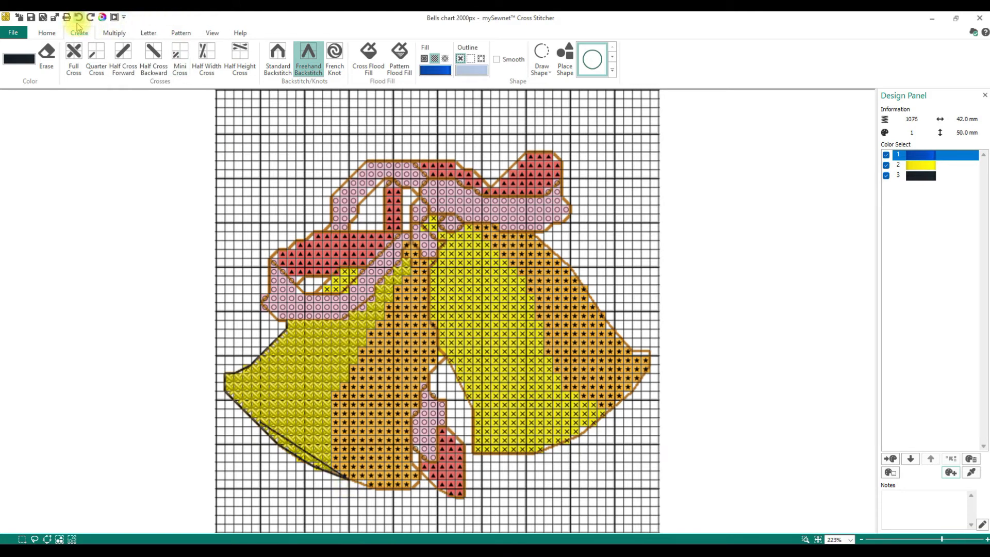
{"action": "left_click", "coordinate": [91, 21]}
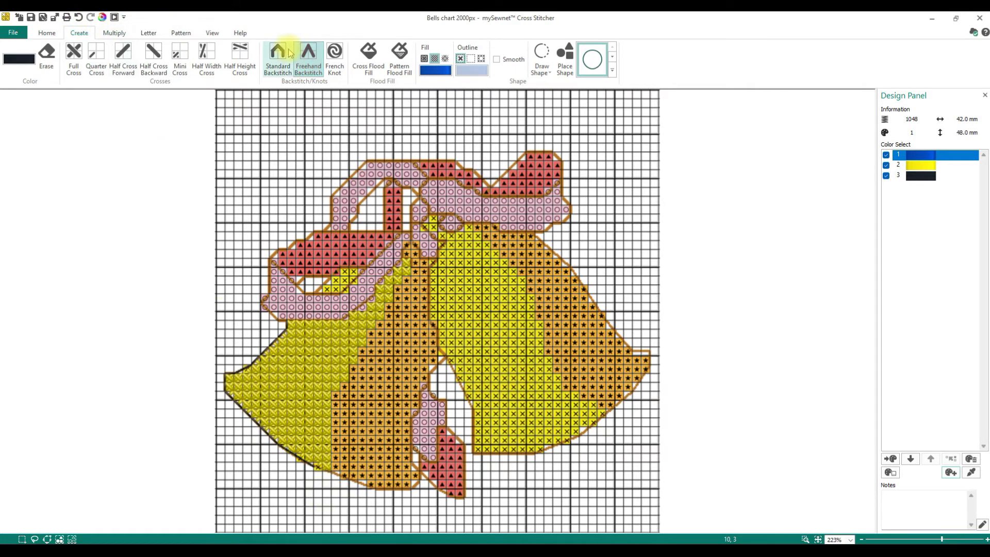
Step: Redraw the black freehand backstitch from the lower edge's bend into the orange star area along the chart outline
{"action": "left_click", "coordinate": [805, 539]}
{"action": "left_click_drag", "start_coordinate": [224, 413], "coordinate": [371, 497]}
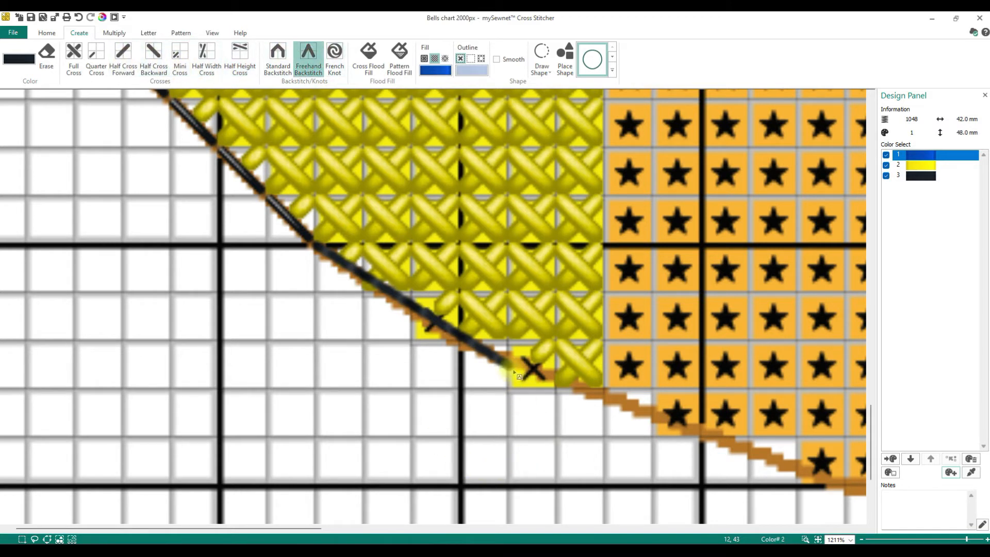
{"action": "mouse_move", "coordinate": [511, 367]}
{"action": "left_mouse_down"}
{"action": "mouse_move", "coordinate": [604, 387]}
{"action": "mouse_move", "coordinate": [694, 435]}
{"action": "left_mouse_up"}
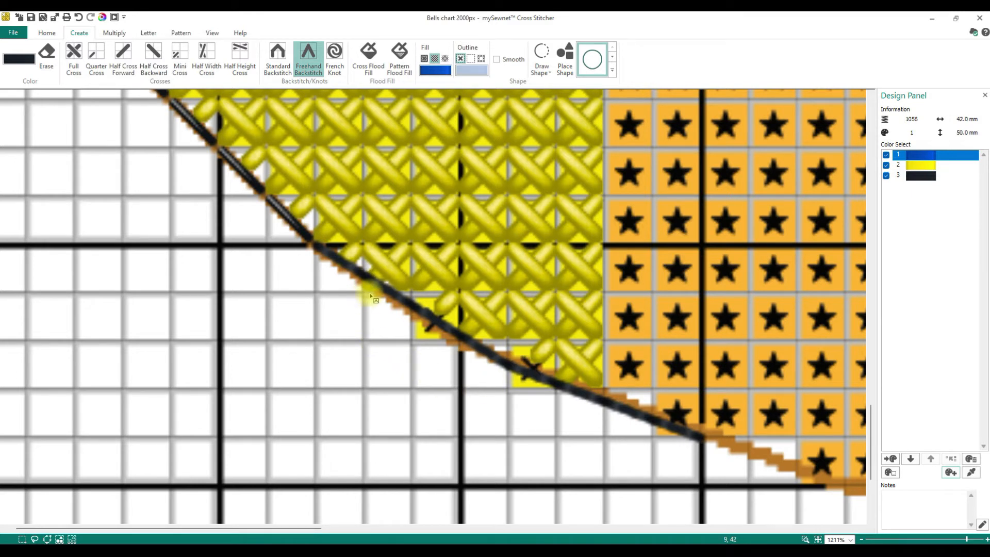
Step: Erase the freehand backstitch along the first part of the left bell's lower curve and undo the erasure
{"action": "left_click", "coordinate": [47, 56]}
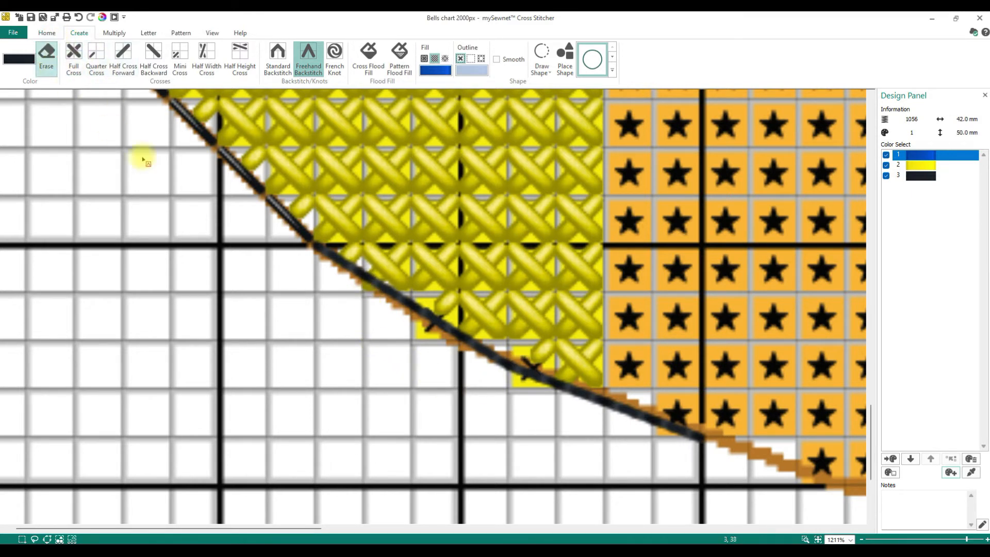
{"action": "left_click", "coordinate": [368, 290]}
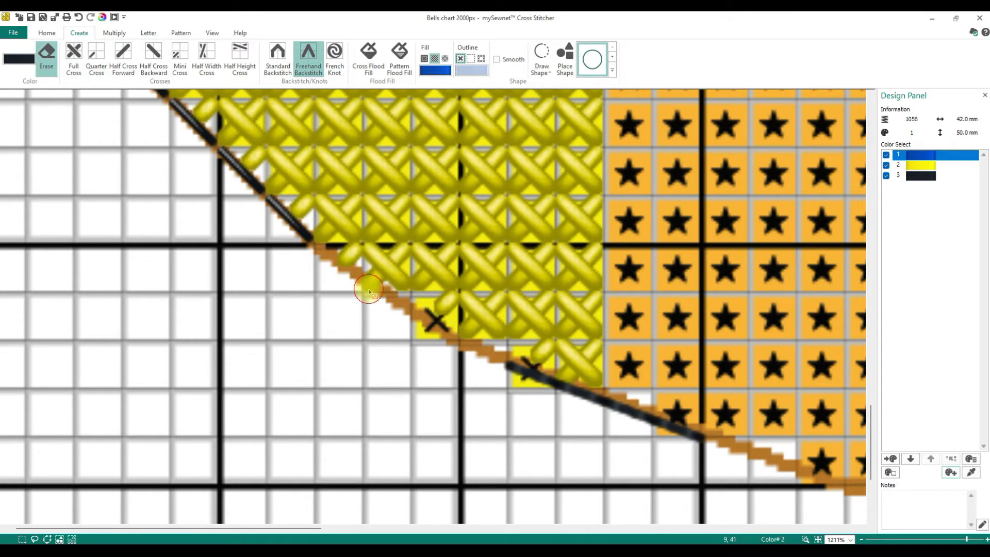
{"action": "left_click", "coordinate": [77, 18]}
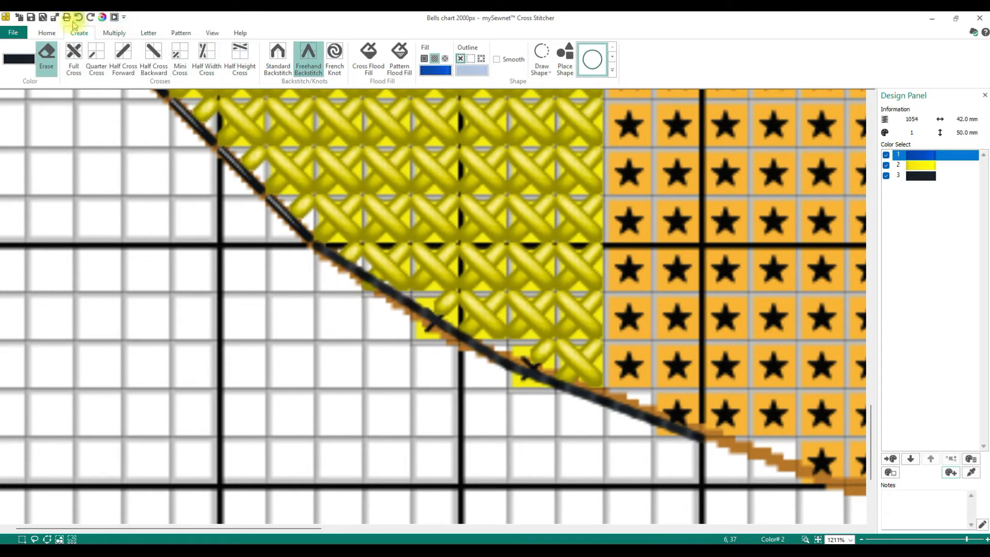
Step: Fit the entire bells chart in the view to see the traced left bell
{"action": "left_click", "coordinate": [97, 62]}
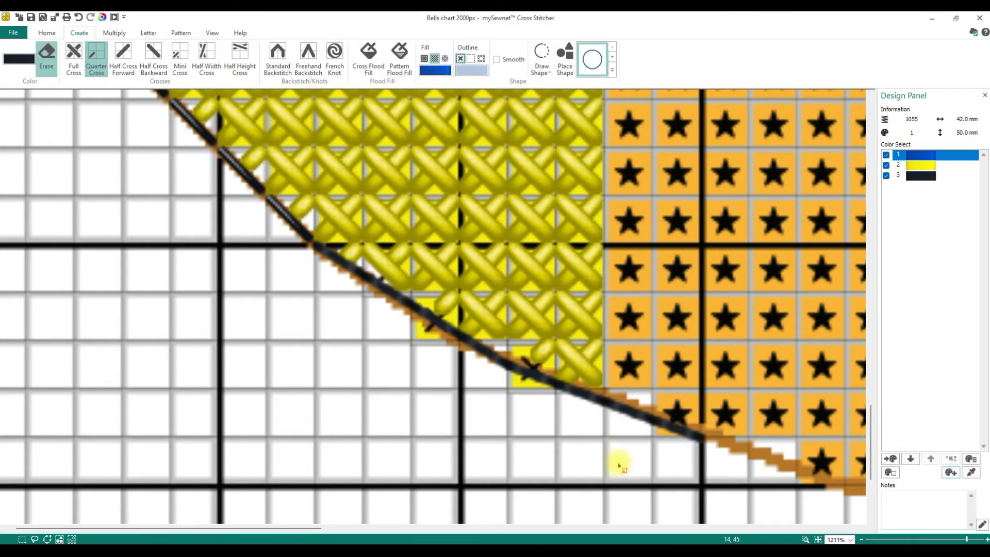
{"action": "scroll", "coordinate": [352, 409], "scroll_direction": "up", "scroll_amount": 10}
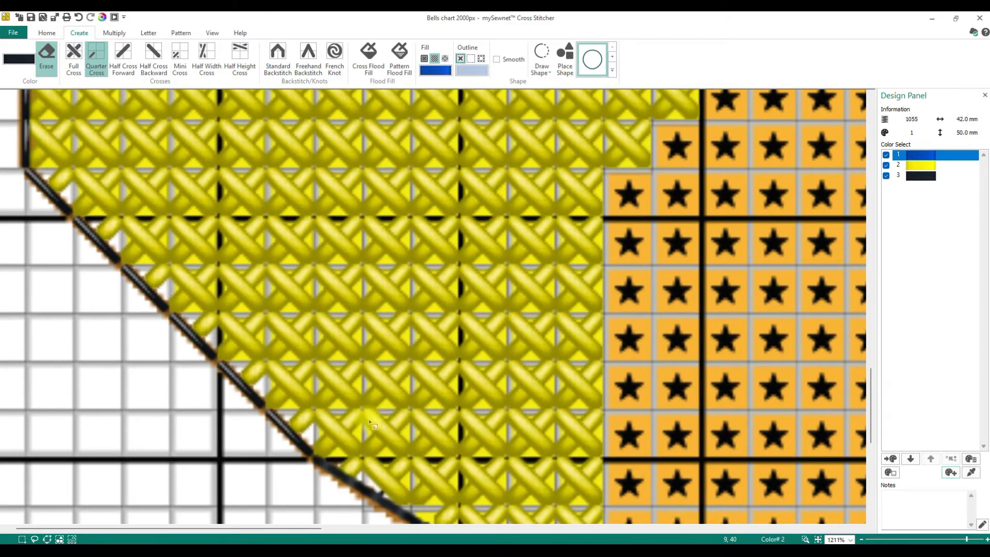
{"action": "scroll", "coordinate": [398, 428], "scroll_direction": "up", "scroll_amount": 5}
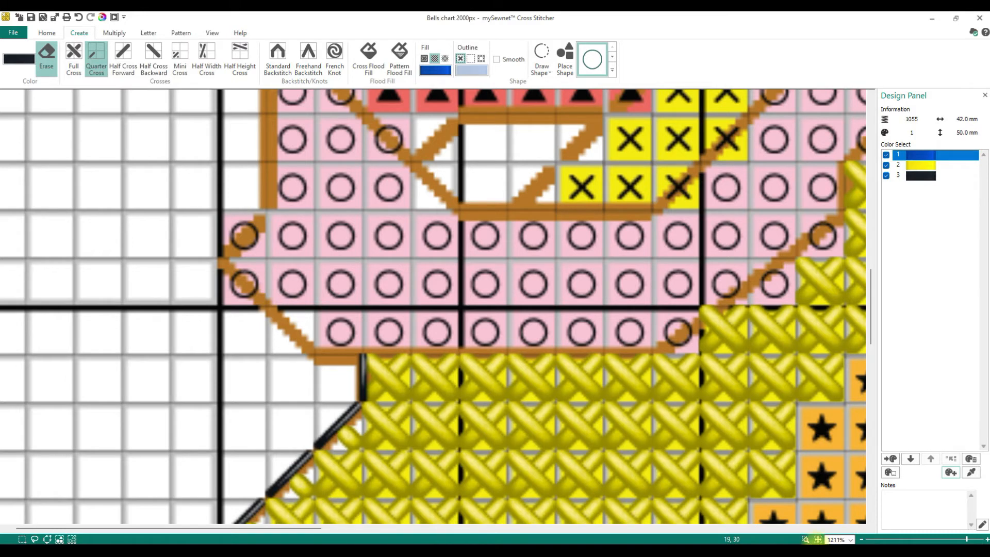
{"action": "left_click", "coordinate": [817, 539]}
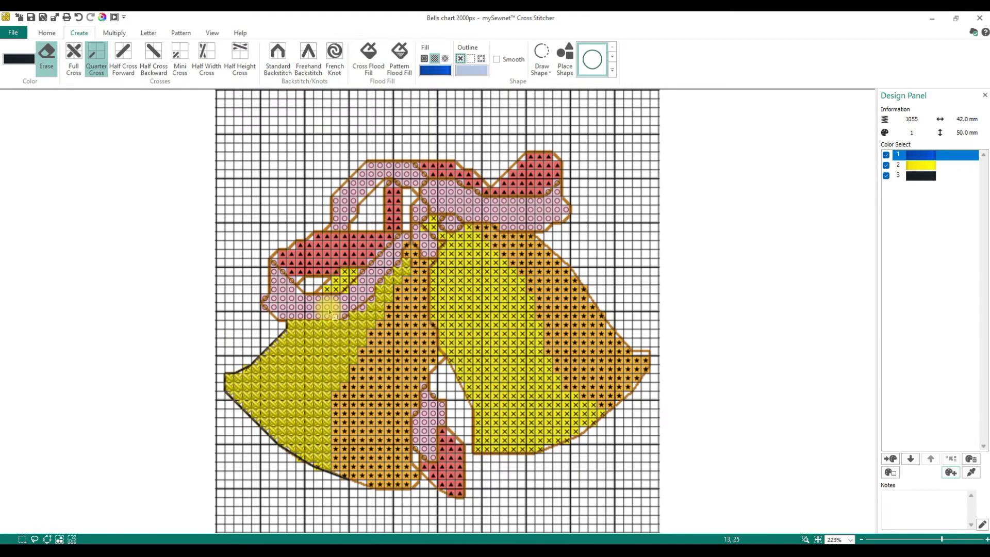
{"action": "left_click", "coordinate": [19, 63]}
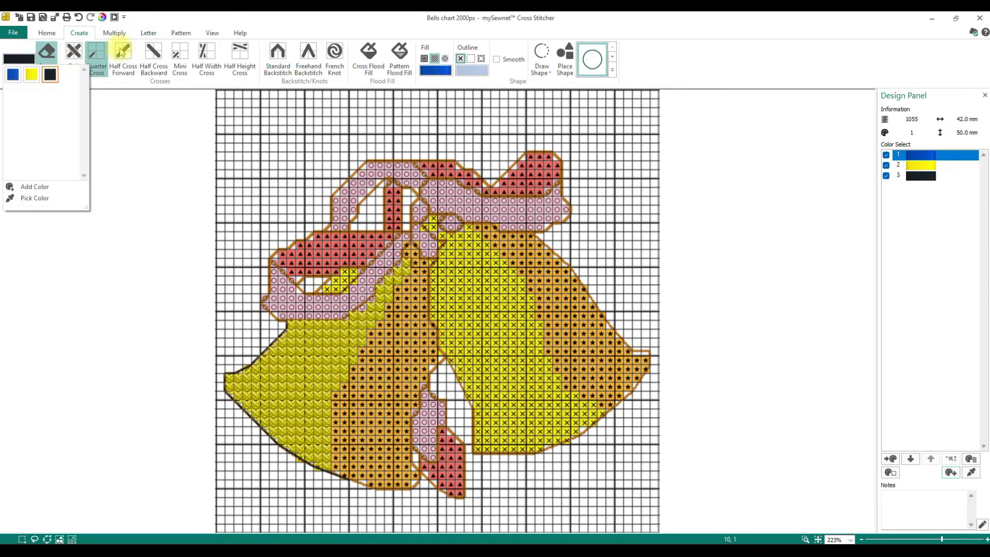
{"action": "left_click", "coordinate": [23, 190]}
{"action": "left_click", "coordinate": [531, 414]}
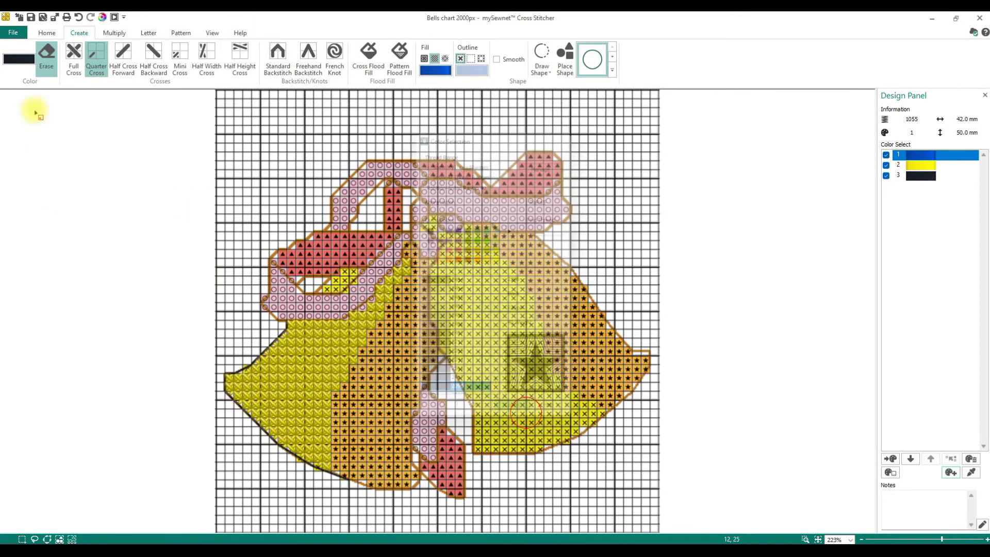
Step: Sample the red triangle area of the left ribbon and add its matching Robison-Anton Rayon 40 thread, 2414 Coral
{"action": "left_click", "coordinate": [20, 63]}
{"action": "left_click", "coordinate": [33, 198]}
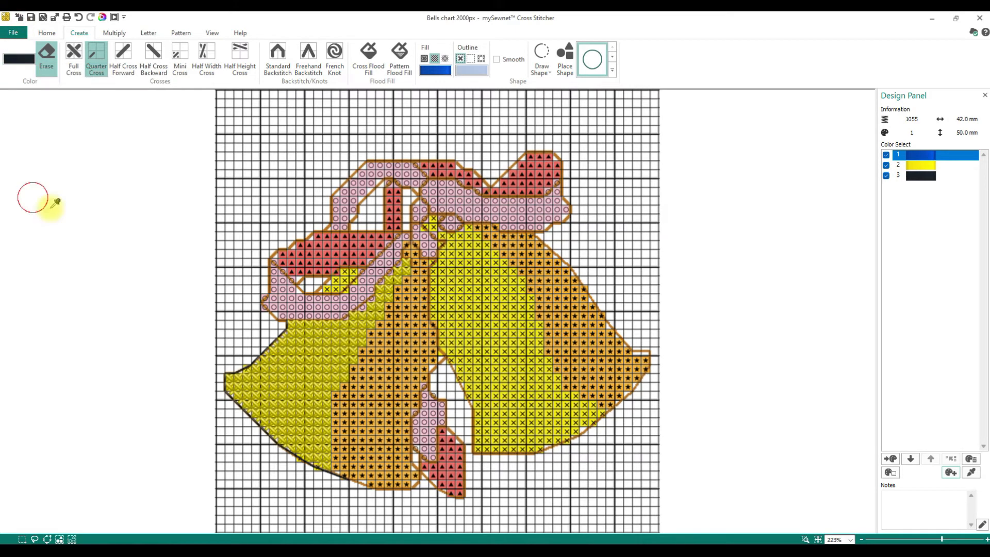
{"action": "left_click", "coordinate": [343, 234]}
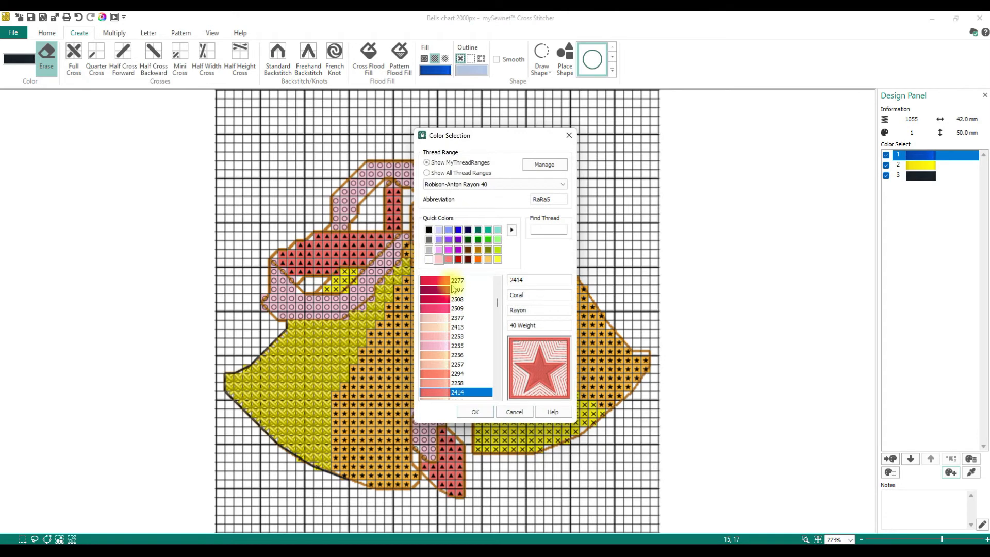
{"action": "left_click", "coordinate": [474, 413]}
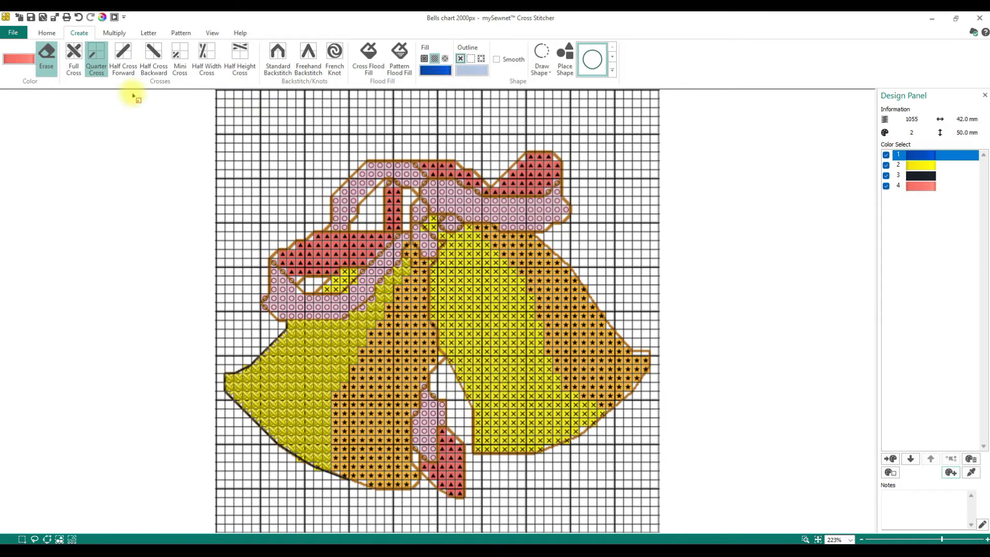
Step: Turn off erasing and stitch coral full crosses over the left part of the left ribbon's red triangle area
{"action": "left_click", "coordinate": [45, 53]}
{"action": "left_click", "coordinate": [74, 57]}
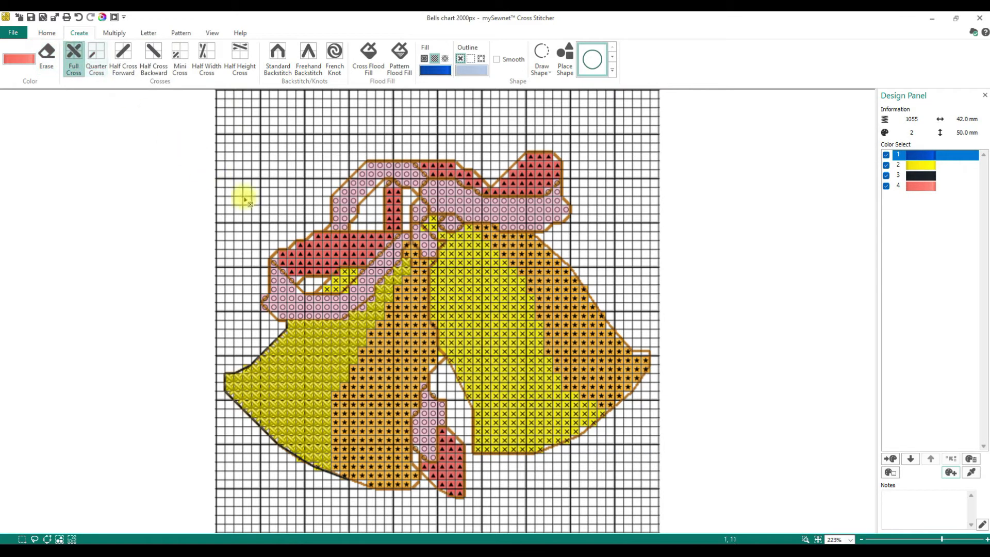
{"action": "mouse_move", "coordinate": [287, 264]}
{"action": "left_mouse_down"}
{"action": "mouse_move", "coordinate": [327, 261]}
{"action": "mouse_move", "coordinate": [320, 236]}
{"action": "mouse_move", "coordinate": [289, 252]}
{"action": "mouse_move", "coordinate": [310, 249]}
{"action": "left_mouse_up"}
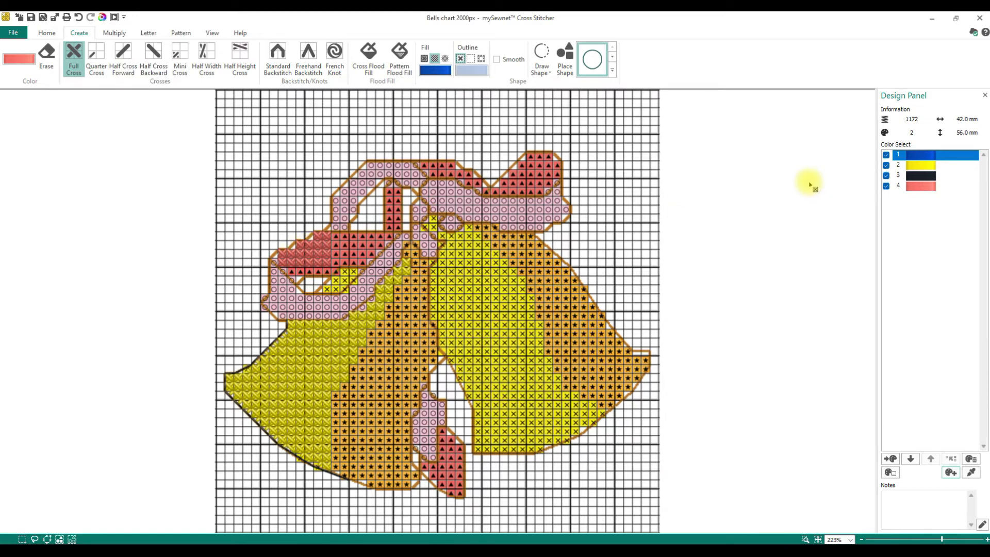
Step: Begin a new cross stitch design with no picture, discarding the changes to Bells chart 2000px
{"action": "left_click", "coordinate": [10, 33]}
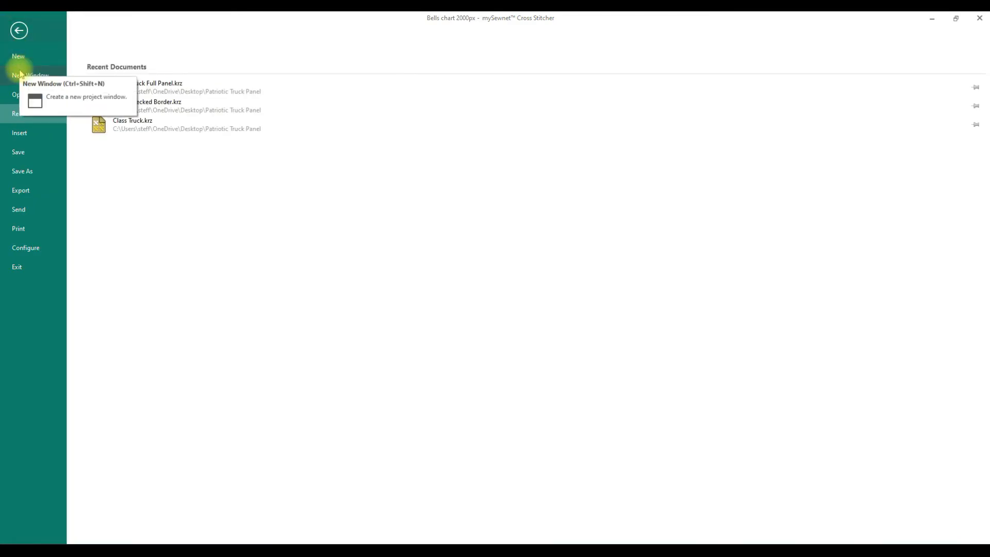
{"action": "left_click", "coordinate": [20, 55]}
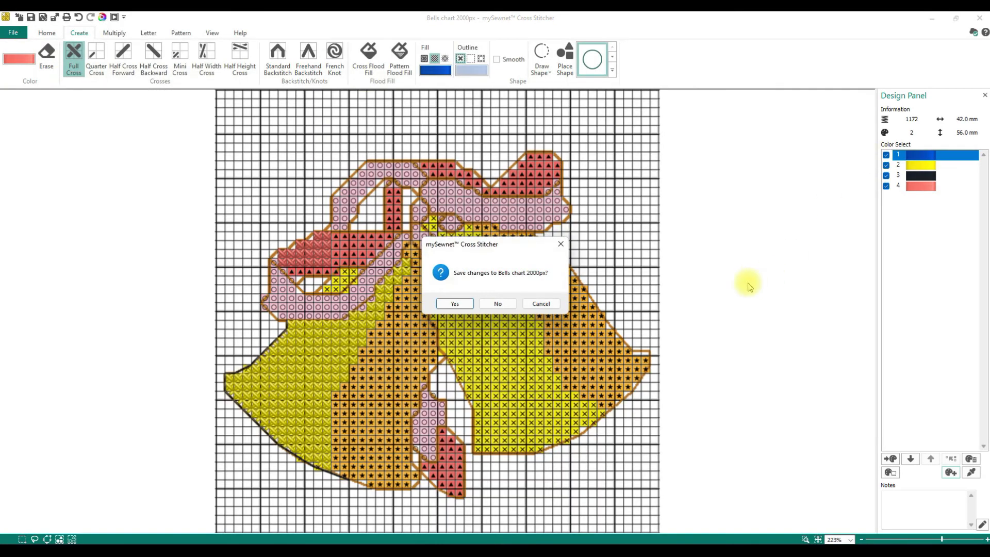
{"action": "left_click", "coordinate": [498, 305]}
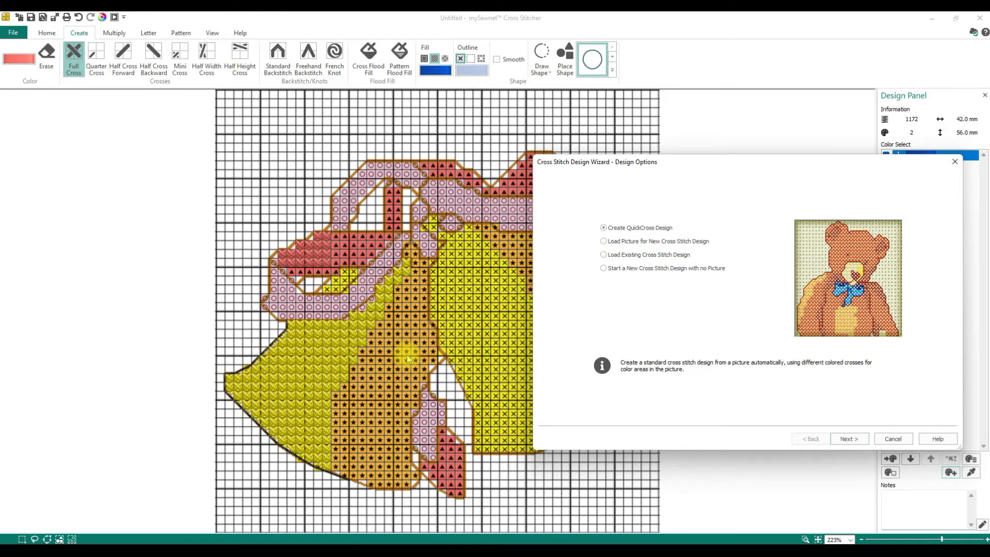
{"action": "left_click", "coordinate": [629, 269]}
{"action": "left_click", "coordinate": [850, 438]}
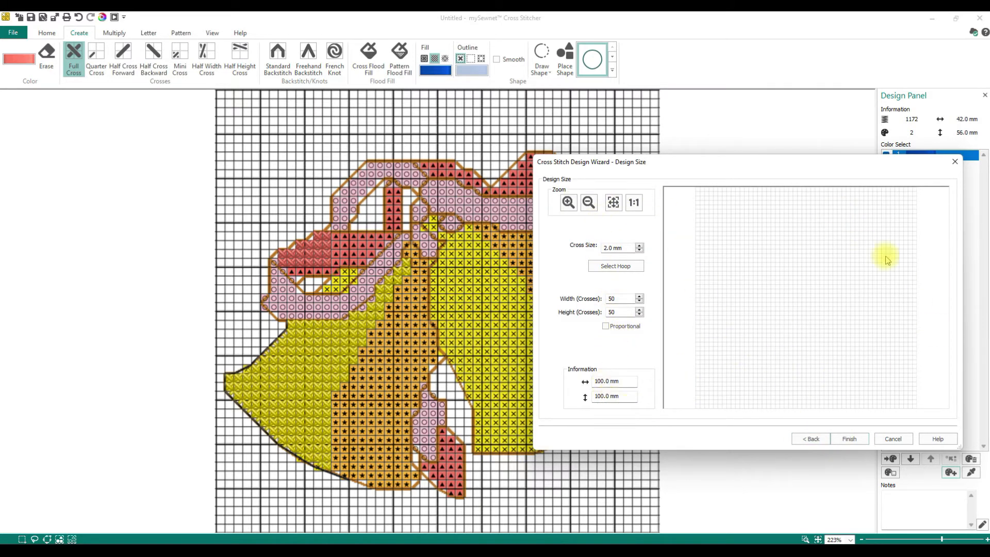
Step: Set the new design's size to 100 crosses wide by 100 crosses high and create it
{"action": "double_click", "coordinate": [619, 299]}
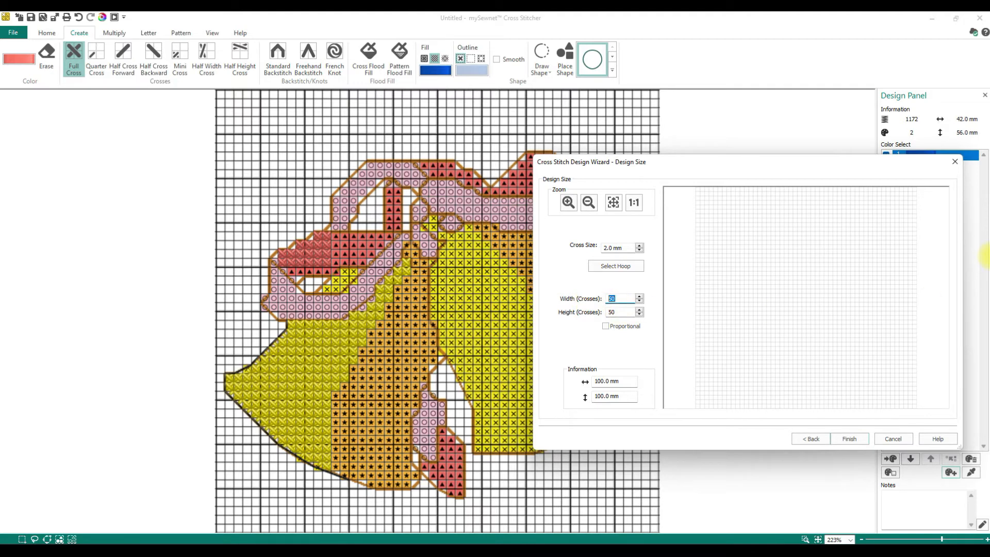
{"action": "type", "text": "100"}
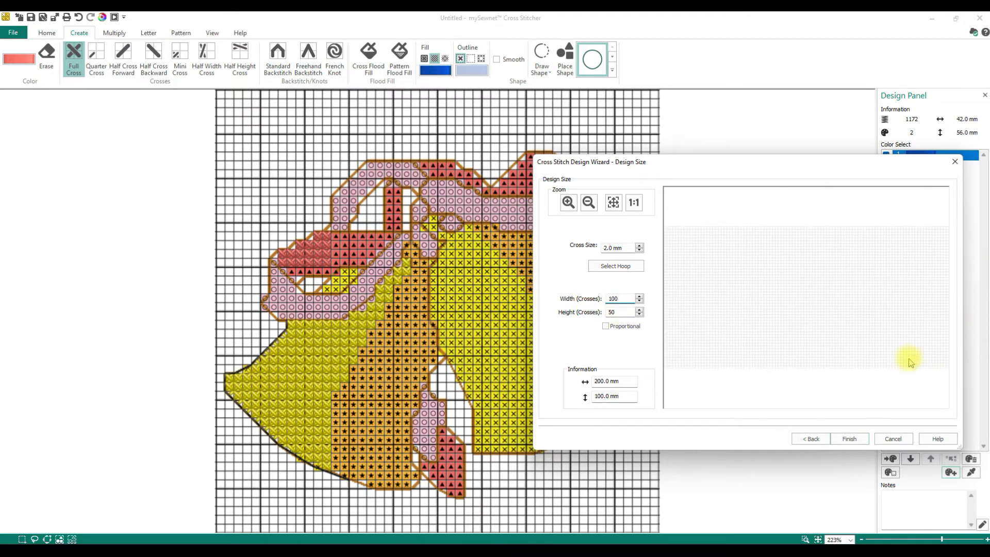
{"action": "double_click", "coordinate": [620, 312]}
{"action": "type", "text": "100"}
{"action": "left_click", "coordinate": [850, 438]}
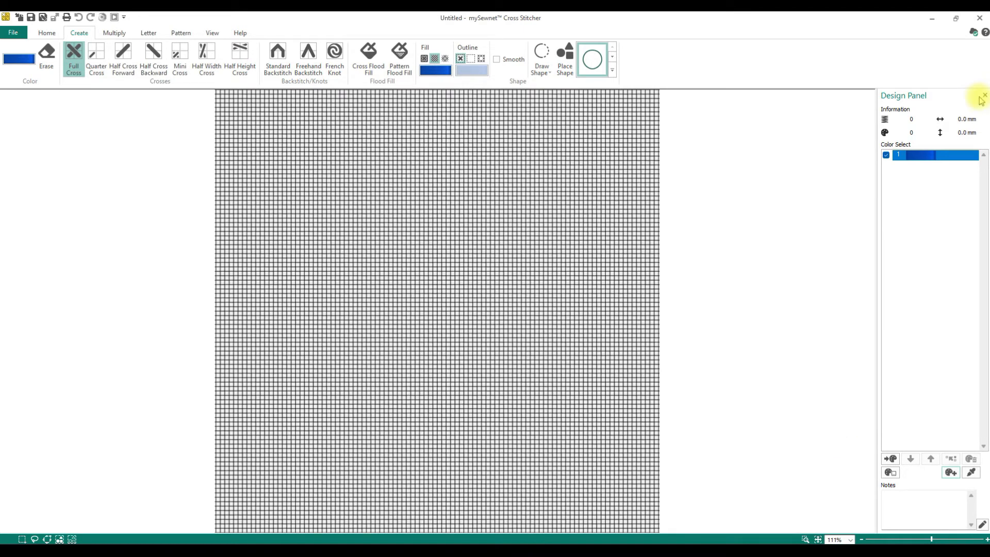
Step: Replace the design's blue thread color with the coral red quick color
{"action": "double_click", "coordinate": [922, 155]}
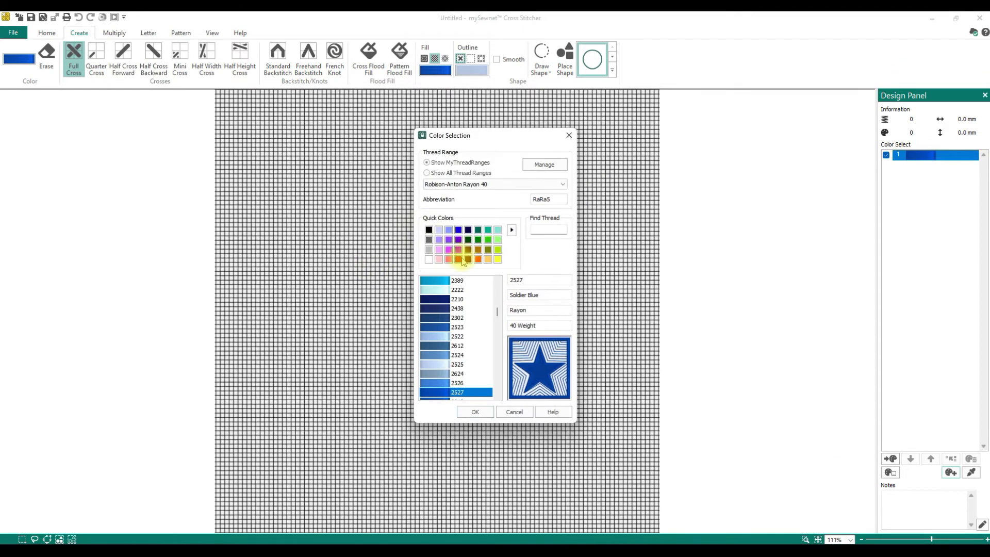
{"action": "left_click", "coordinate": [448, 260]}
{"action": "left_click", "coordinate": [479, 412]}
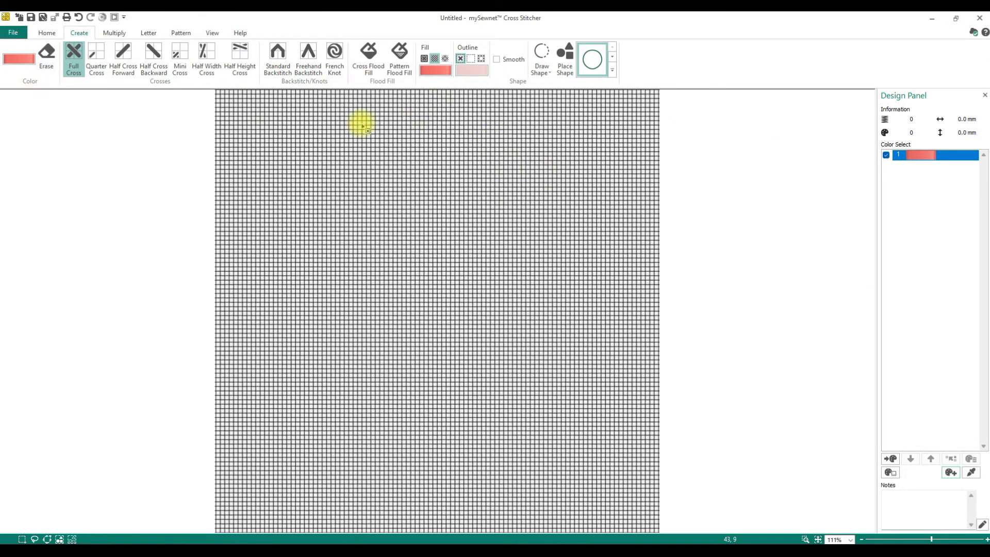
Step: Change the grid display so that lines appear only every five crosses
{"action": "left_click", "coordinate": [50, 33]}
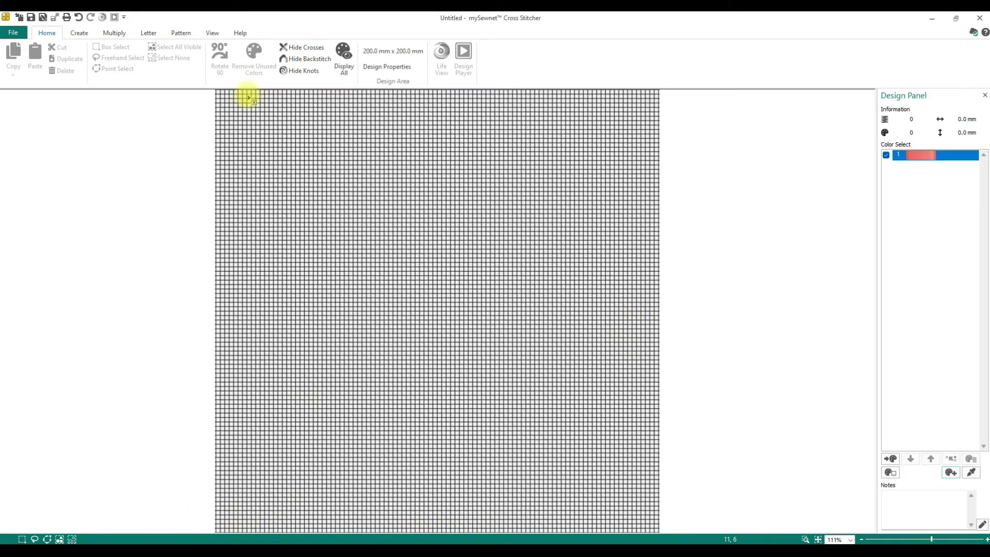
{"action": "left_click", "coordinate": [210, 33]}
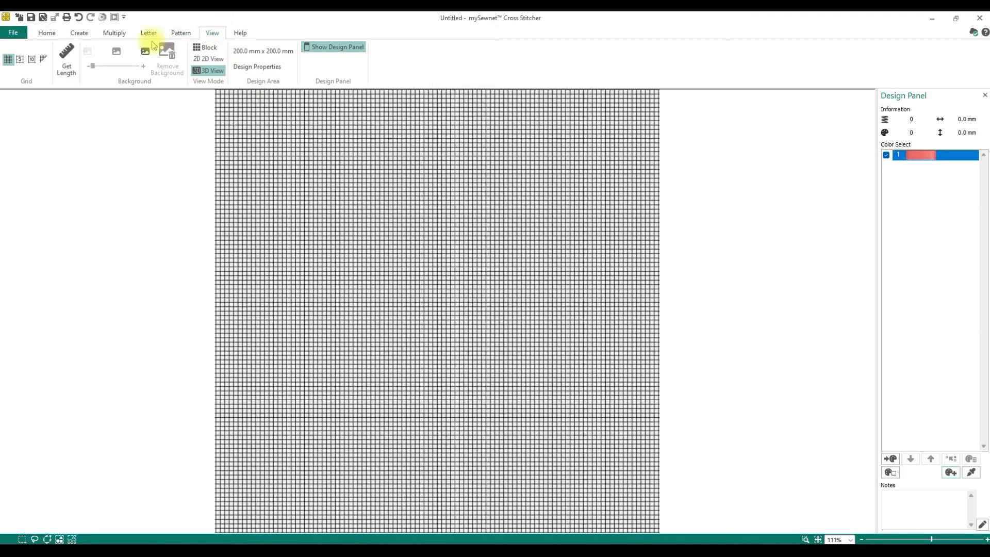
{"action": "left_click", "coordinate": [21, 59]}
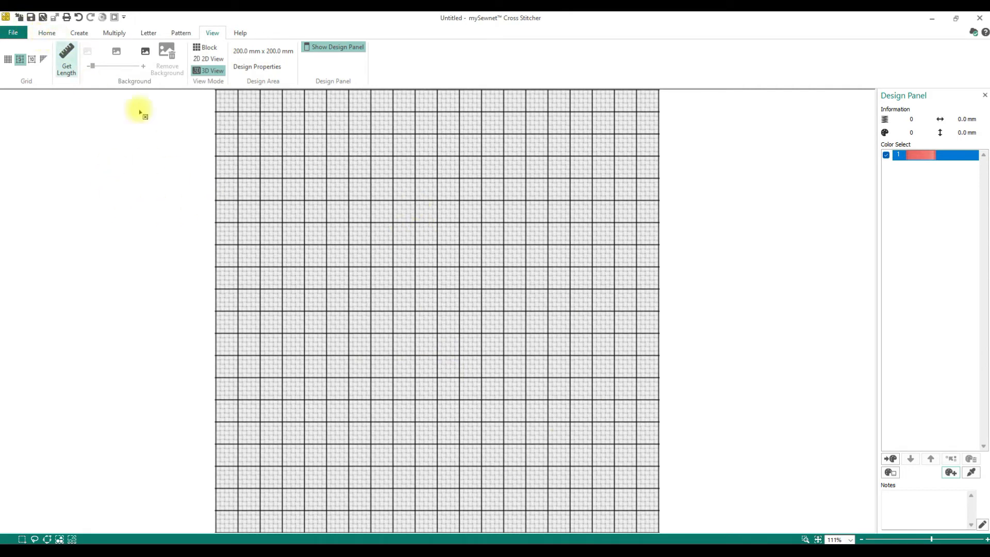
Step: In the design properties, try Forward as the top thread direction, then set it back to Backward and accept
{"action": "left_click", "coordinate": [43, 33]}
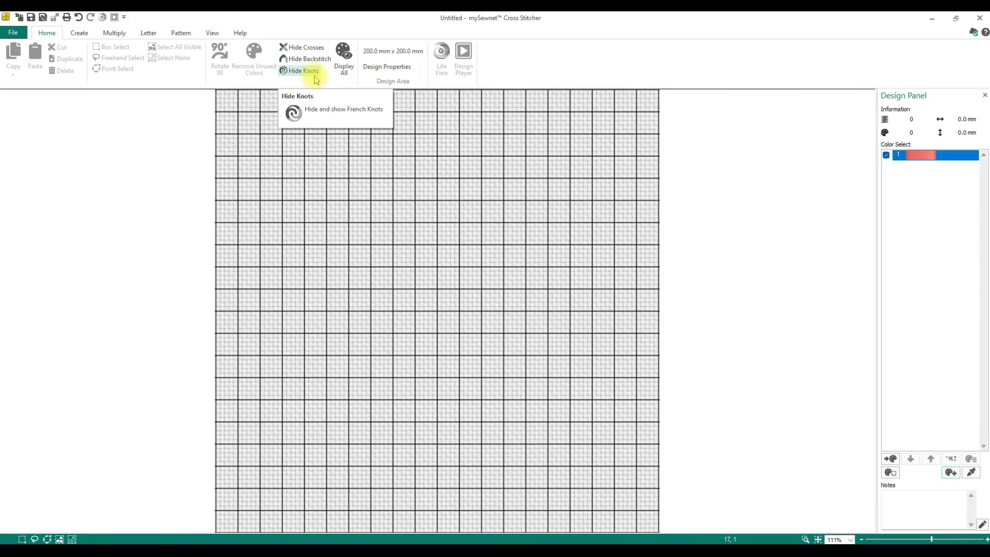
{"action": "left_click", "coordinate": [407, 67]}
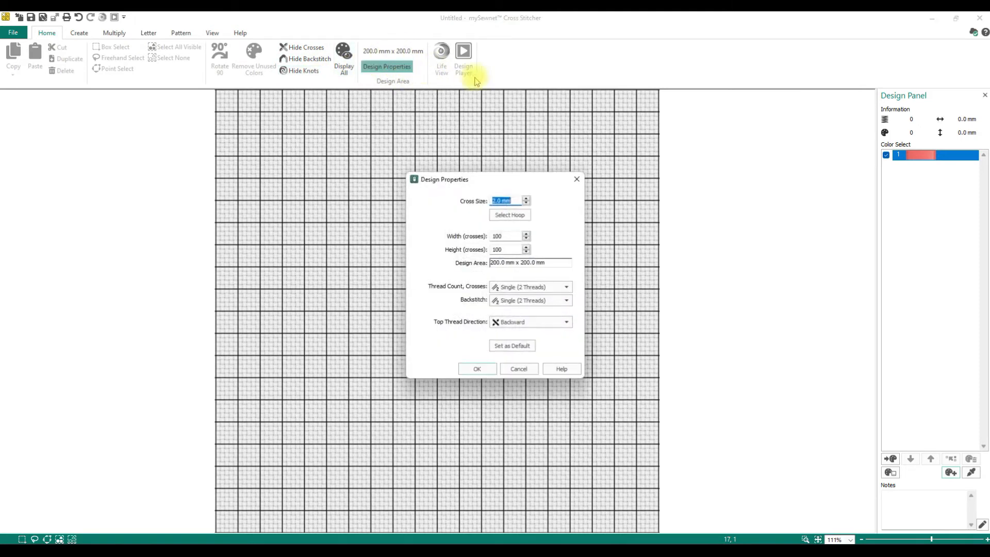
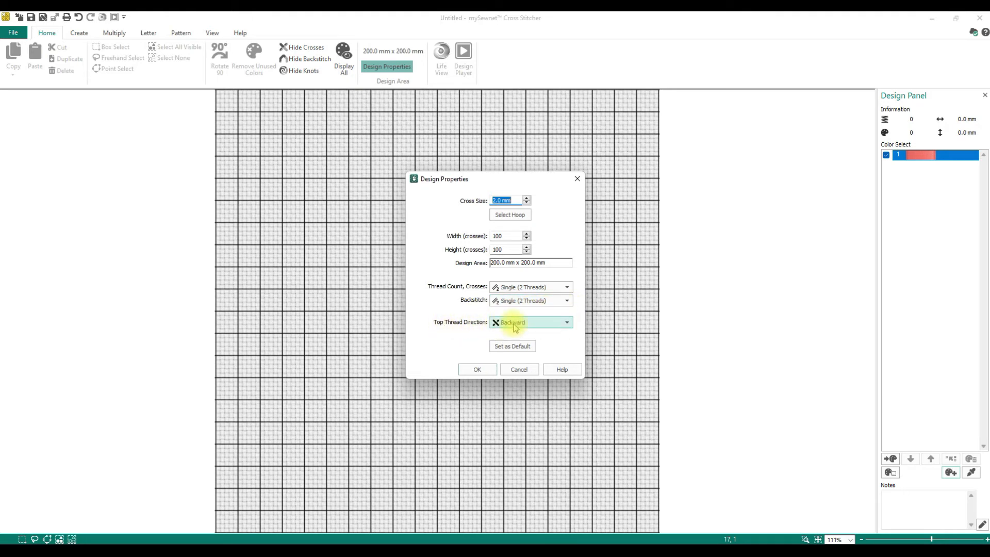
{"action": "left_click", "coordinate": [566, 322]}
{"action": "left_click", "coordinate": [530, 346]}
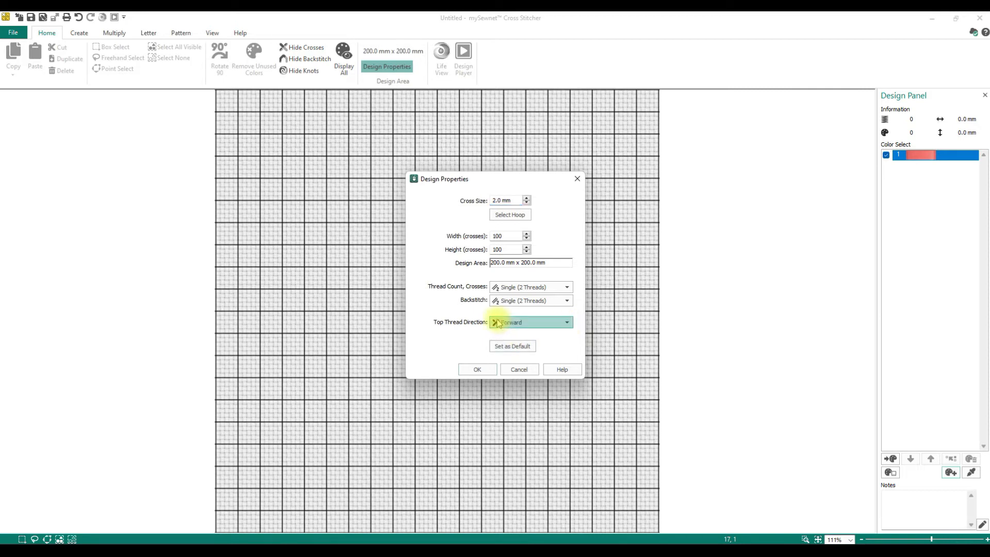
{"action": "left_click", "coordinate": [564, 322]}
{"action": "left_click", "coordinate": [529, 335]}
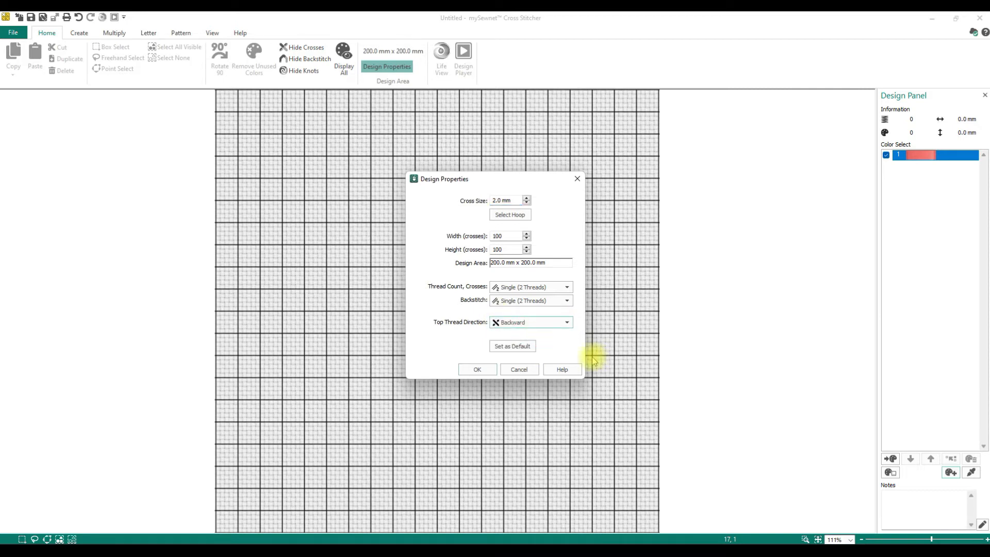
{"action": "left_click", "coordinate": [479, 370]}
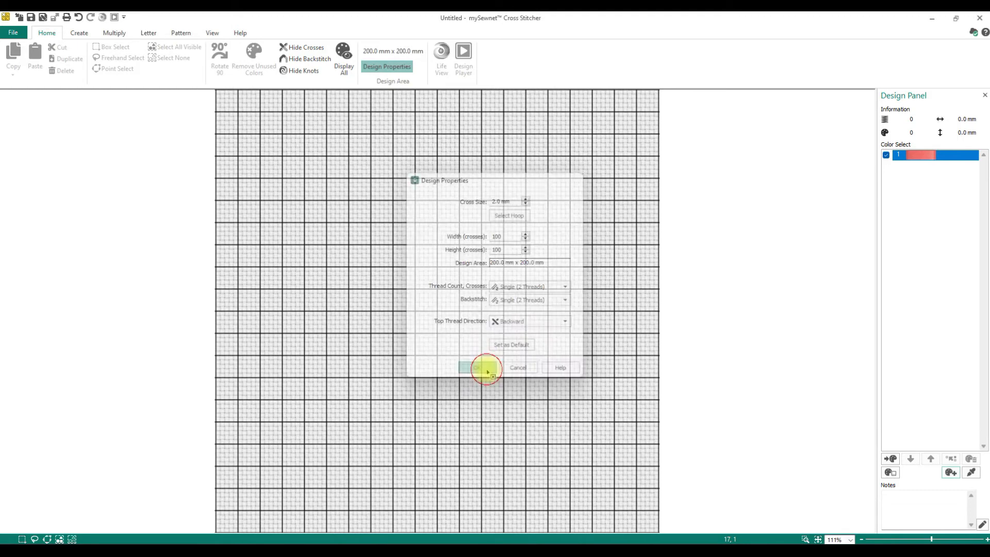
Step: Outline a small rectangle of about 6 by 5 coral full crosses in the upper middle of the grid
{"action": "left_click", "coordinate": [69, 37]}
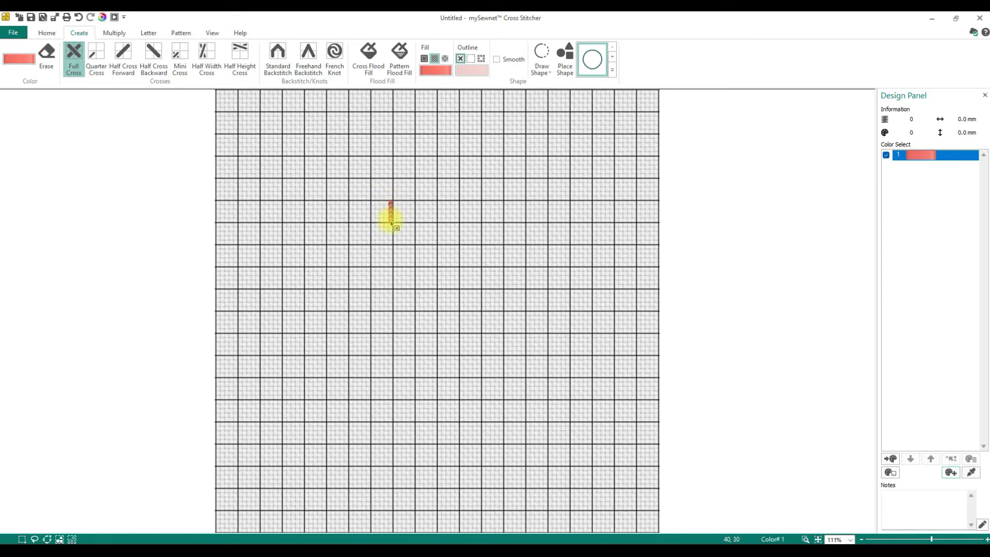
{"action": "left_click_drag", "start_coordinate": [413, 206], "coordinate": [398, 207]}
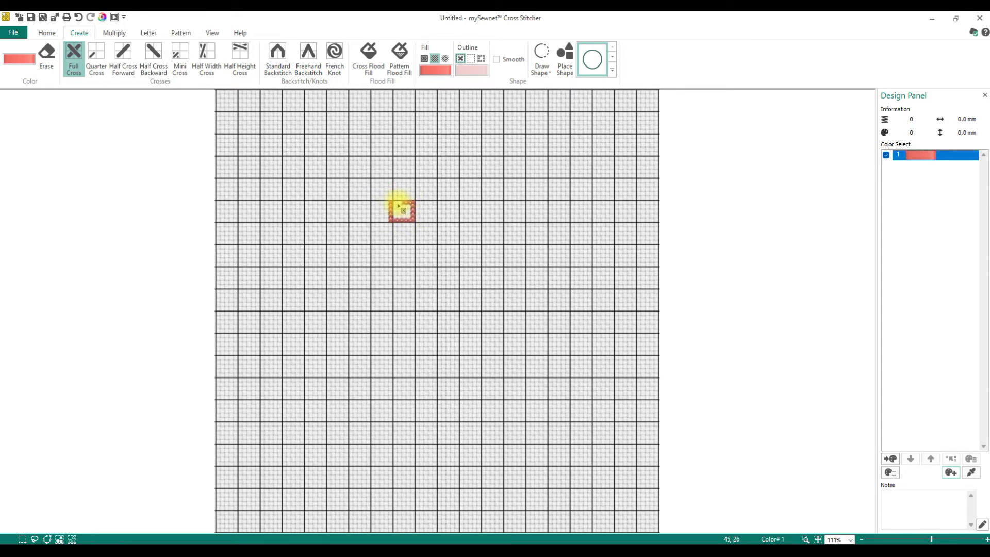
{"action": "right_click", "coordinate": [395, 203]}
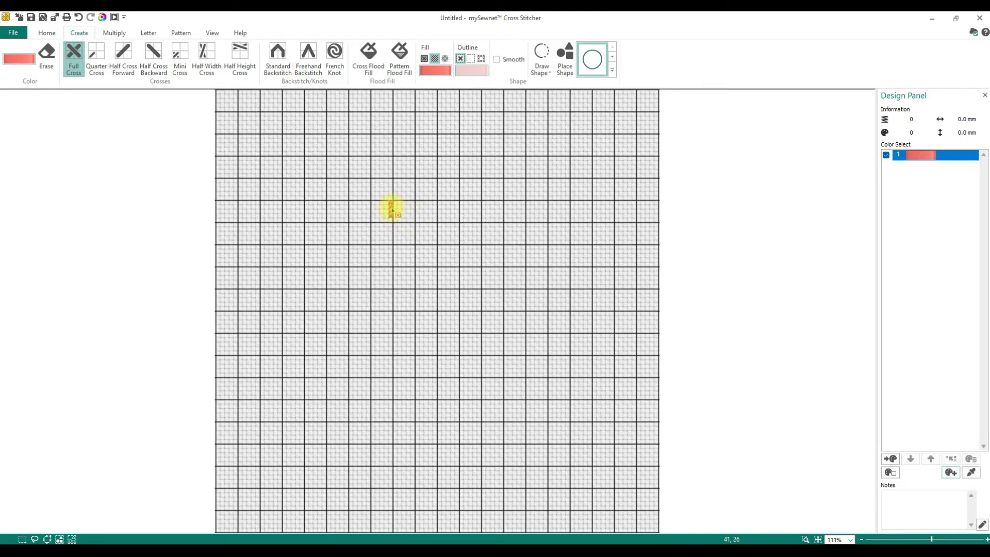
Step: Place a red quarter cross above the canvas centre and paint an irregular patch of full crosses beside it
{"action": "left_click", "coordinate": [97, 60]}
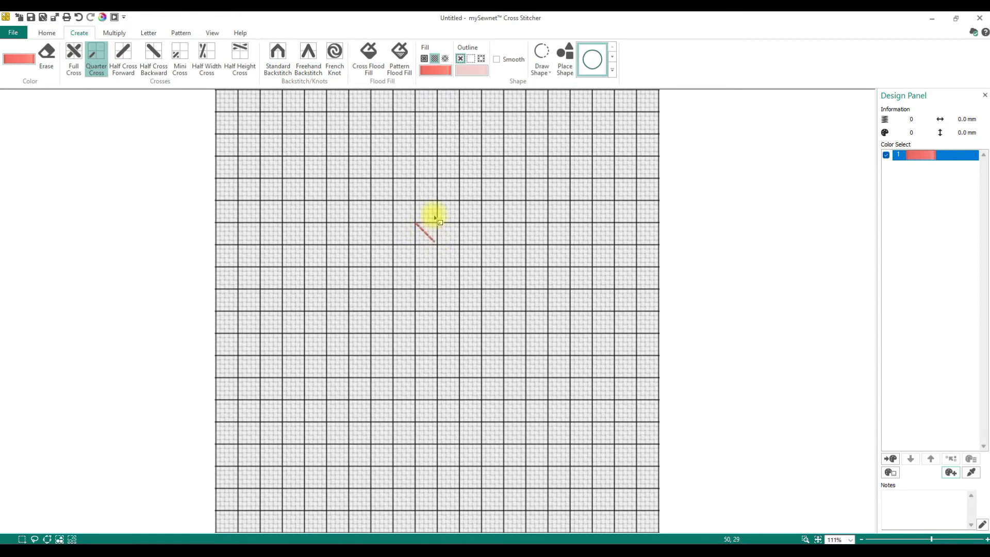
{"action": "left_click", "coordinate": [437, 226]}
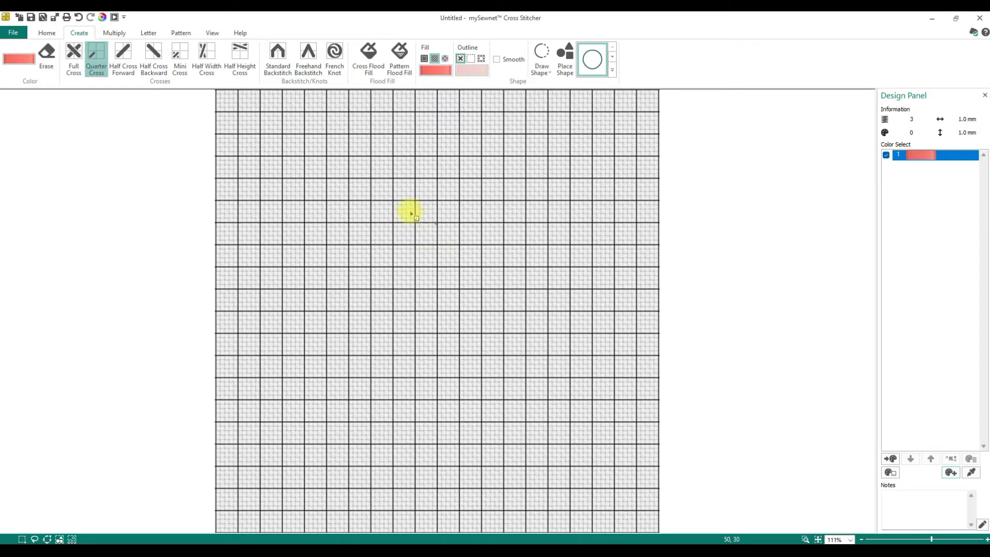
{"action": "left_click", "coordinate": [74, 57]}
{"action": "left_click", "coordinate": [395, 219]}
{"action": "mouse_move", "coordinate": [397, 242]}
{"action": "left_mouse_down"}
{"action": "mouse_move", "coordinate": [419, 237]}
{"action": "mouse_move", "coordinate": [389, 227]}
{"action": "mouse_move", "coordinate": [421, 236]}
{"action": "left_mouse_up"}
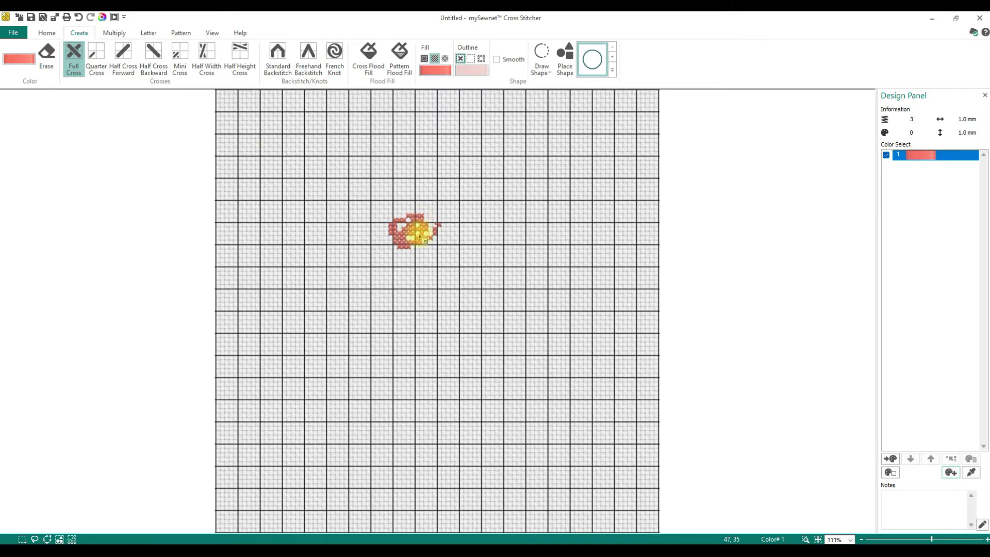
Step: Fill the empty cells inside the left part of the red patch with full crosses
{"action": "left_click", "coordinate": [88, 69]}
{"action": "left_click", "coordinate": [87, 70]}
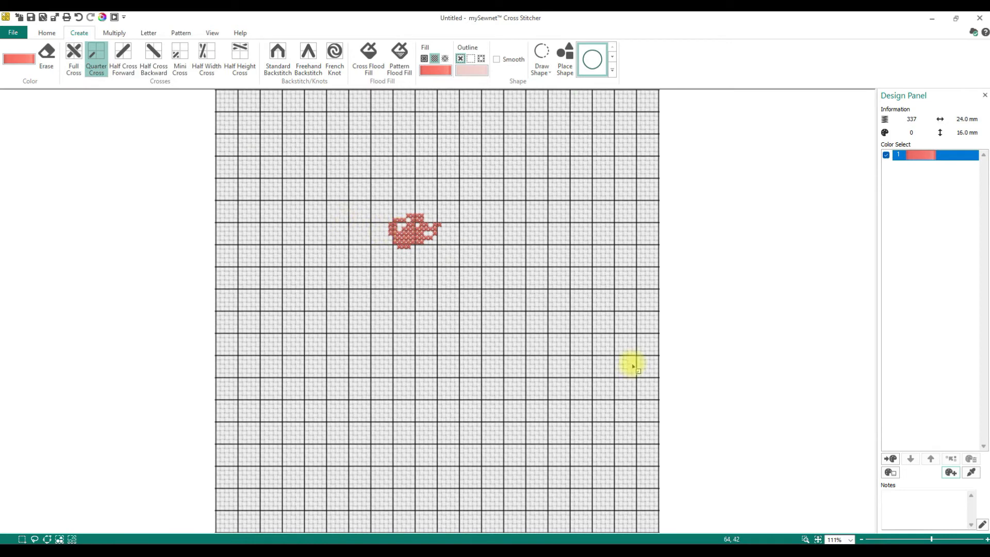
{"action": "left_click", "coordinate": [805, 539]}
{"action": "left_click_drag", "start_coordinate": [375, 207], "coordinate": [454, 258]}
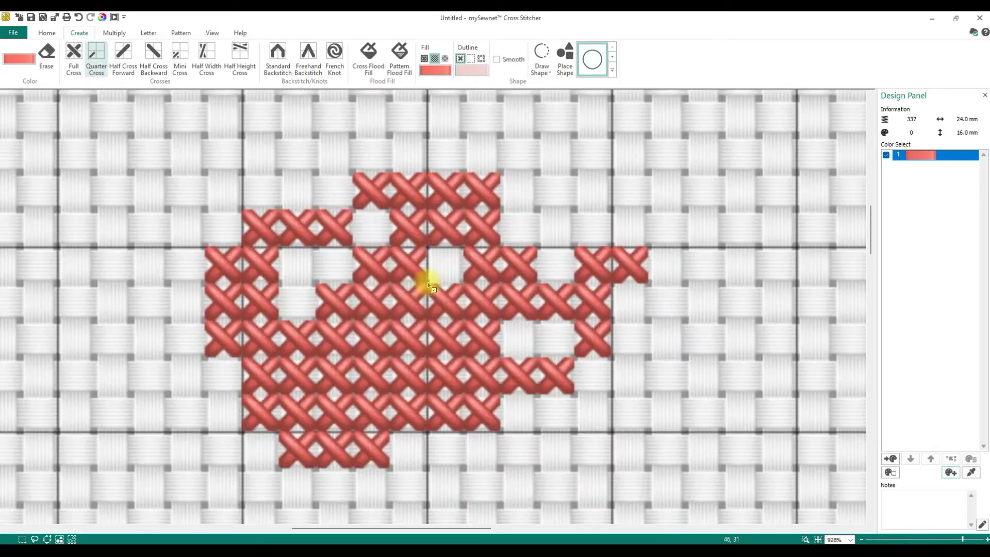
{"action": "left_click", "coordinate": [74, 57]}
{"action": "left_click_drag", "start_coordinate": [284, 262], "coordinate": [294, 295]}
Step: Place separate quarter crosses in the empty cells along the patch's upper-left and left edges
{"action": "left_click", "coordinate": [96, 61]}
{"action": "left_click", "coordinate": [254, 184]}
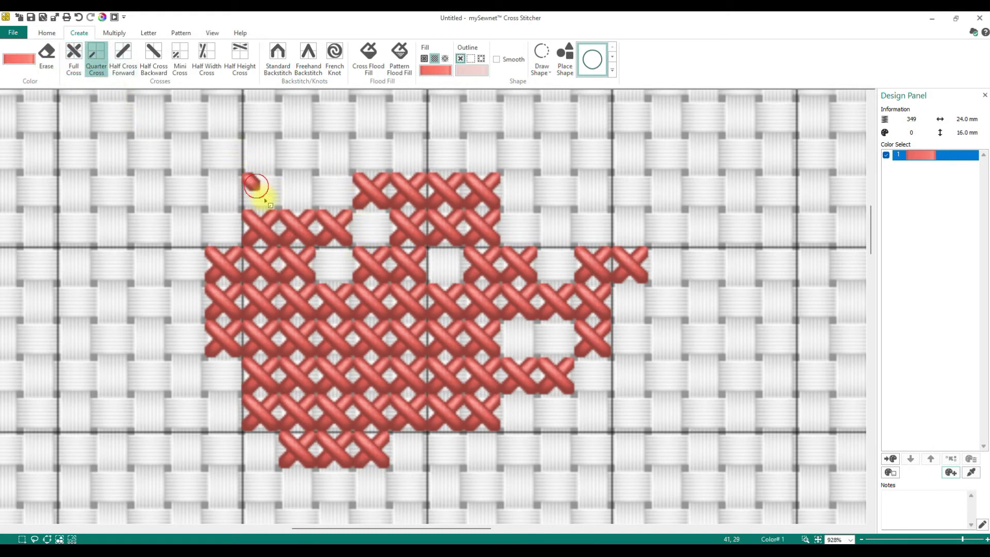
{"action": "left_click", "coordinate": [213, 222]}
{"action": "left_click", "coordinate": [194, 313]}
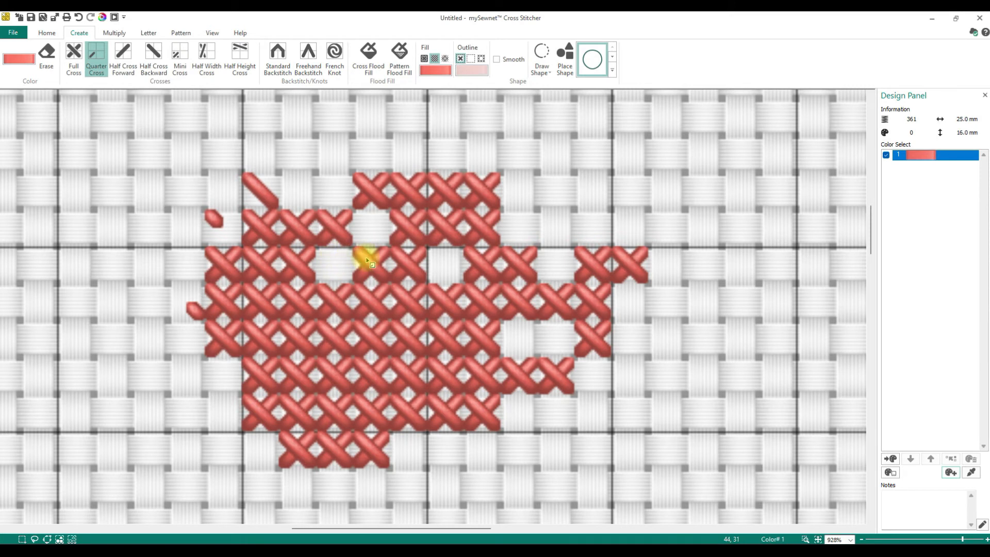
Step: Erase single quarter crosses from two neighbouring full crosses in the upper part of the patch
{"action": "left_click", "coordinate": [45, 53]}
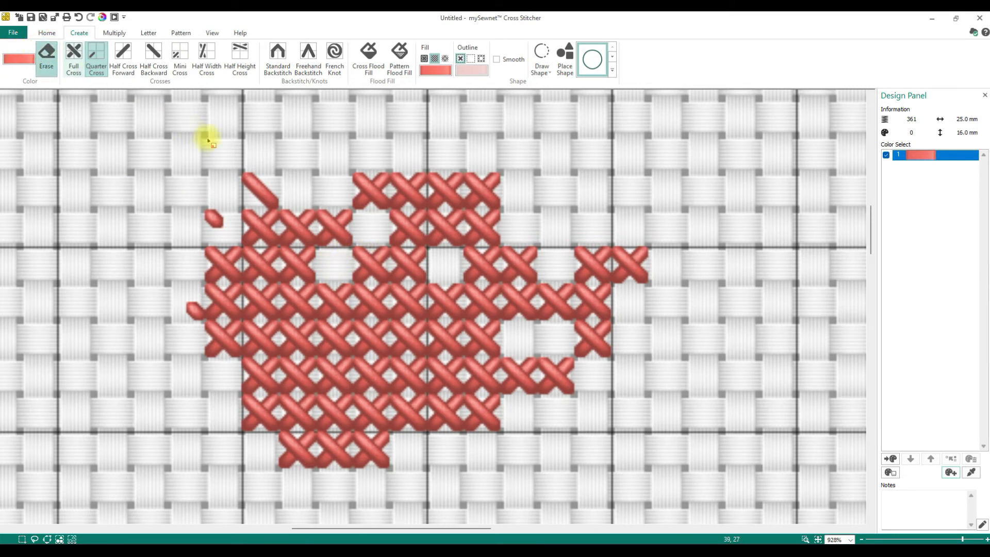
{"action": "left_click", "coordinate": [366, 256]}
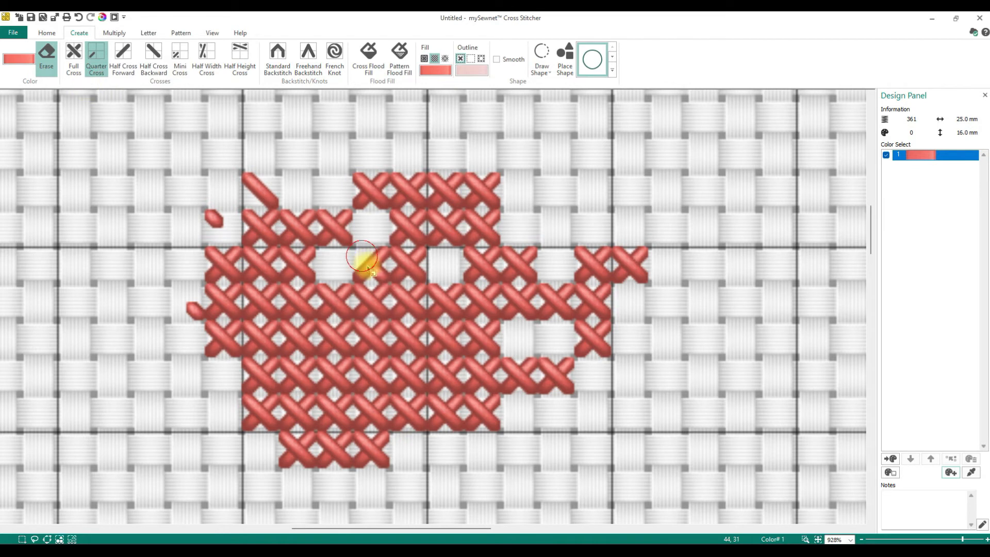
{"action": "left_click", "coordinate": [380, 257]}
{"action": "left_click", "coordinate": [339, 235]}
Step: Erase two whole full crosses from the patch, one in its upper left and one in its lower middle
{"action": "left_click", "coordinate": [73, 61]}
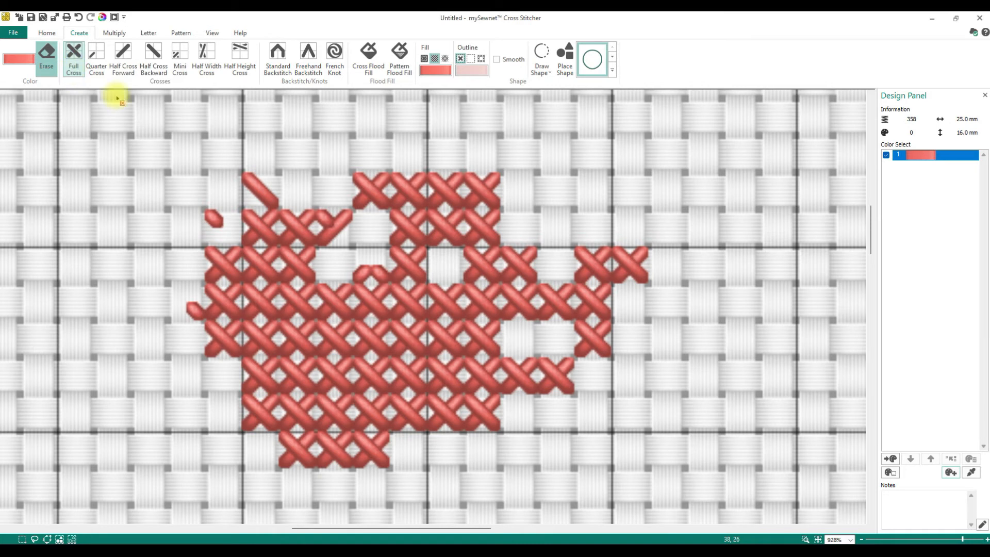
{"action": "left_click", "coordinate": [298, 269]}
{"action": "left_click", "coordinate": [381, 379]}
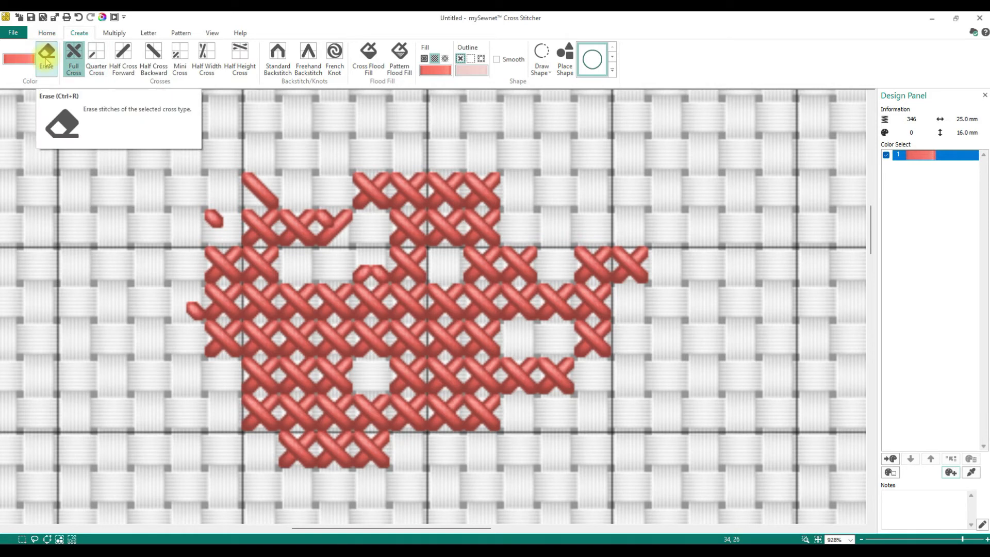
{"action": "left_click", "coordinate": [50, 58]}
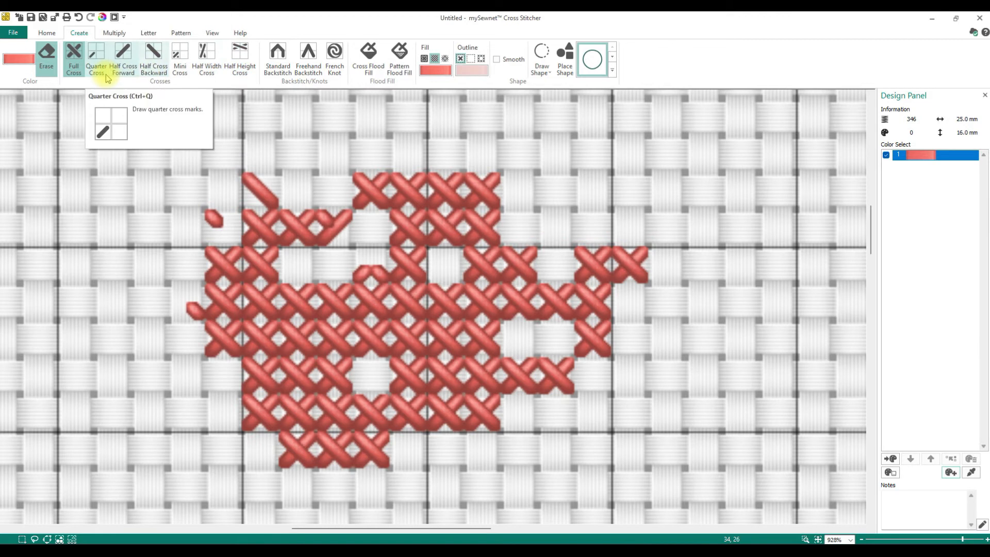
Step: Place two forward half crosses, one above the other, in the empty cells left of the patch
{"action": "left_click", "coordinate": [124, 63]}
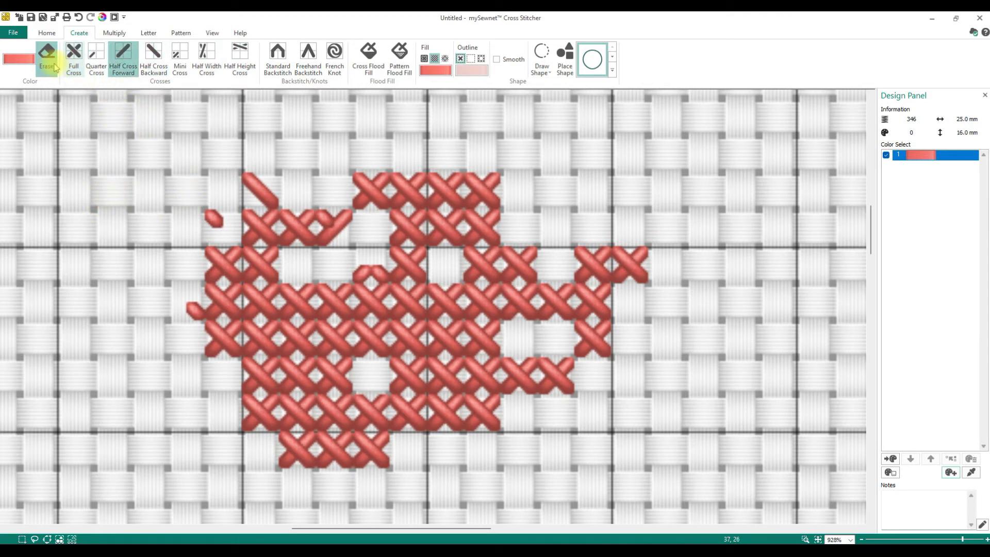
{"action": "left_click", "coordinate": [150, 191]}
{"action": "left_click", "coordinate": [152, 229]}
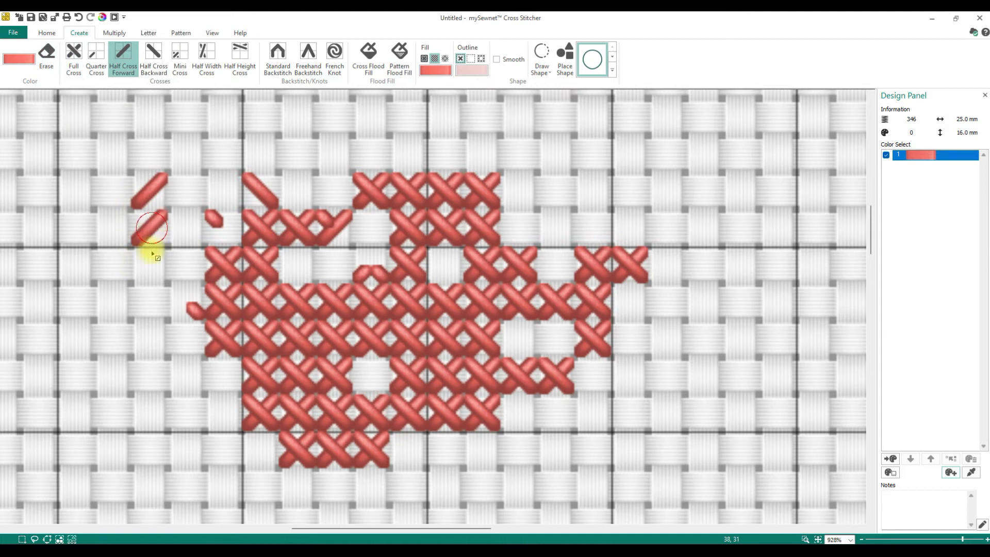
Step: Add four backward half crosses left of the patch, one of them over the upper forward half cross
{"action": "left_click", "coordinate": [154, 61]}
{"action": "left_click", "coordinate": [150, 193]}
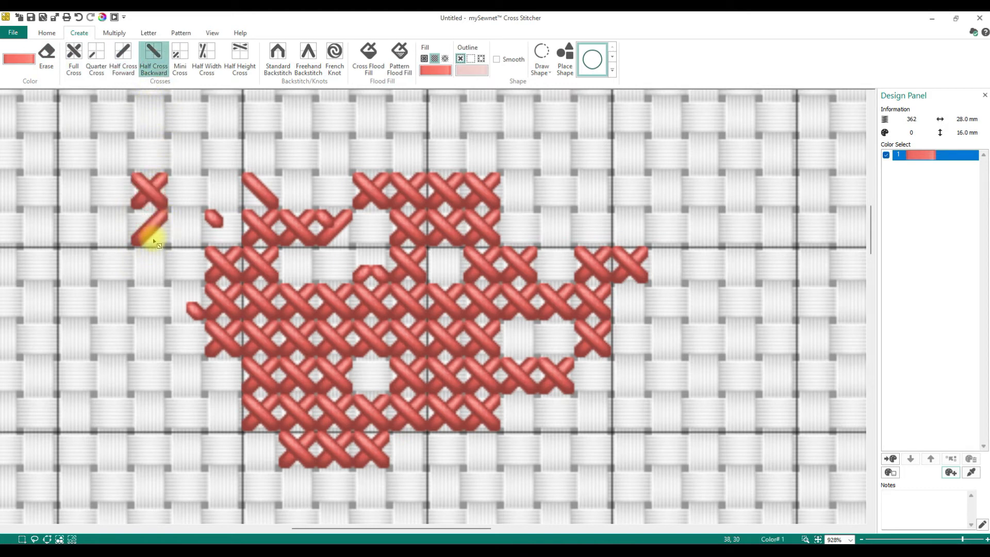
{"action": "left_click", "coordinate": [149, 268]}
{"action": "left_click", "coordinate": [187, 263]}
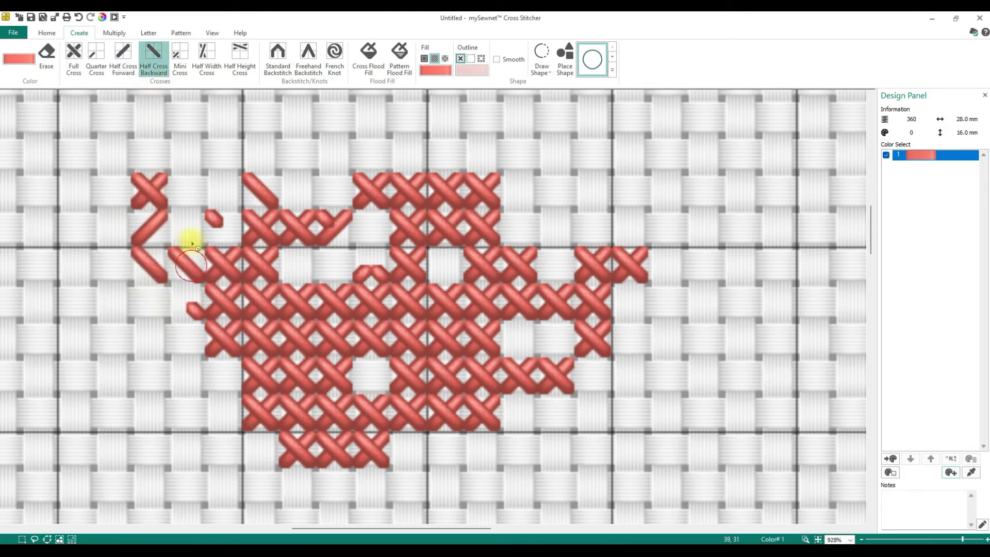
{"action": "left_click", "coordinate": [185, 226]}
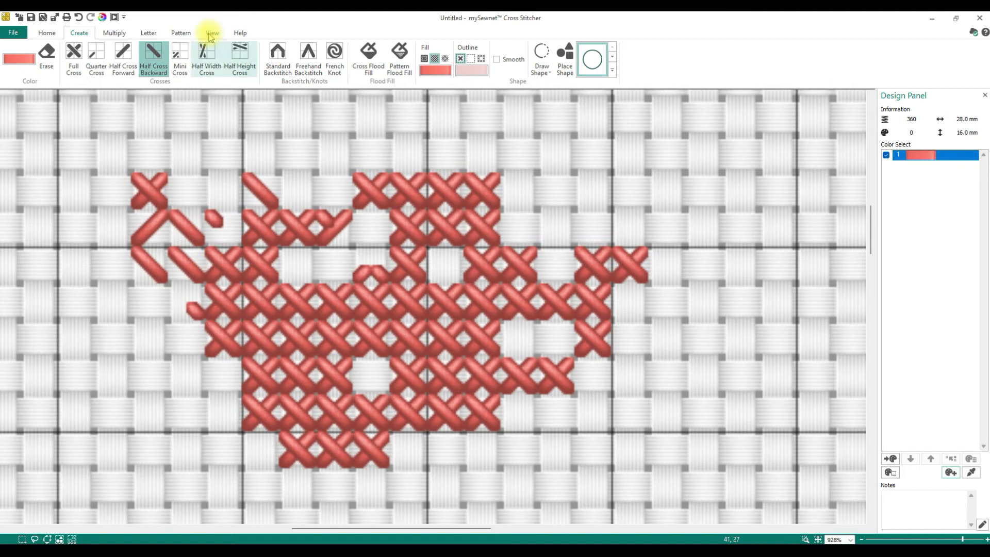
Step: Place a row of three spaced mini crosses below the lower right of the patch
{"action": "left_click", "coordinate": [180, 59]}
{"action": "left_click", "coordinate": [472, 461]}
{"action": "left_click", "coordinate": [508, 460]}
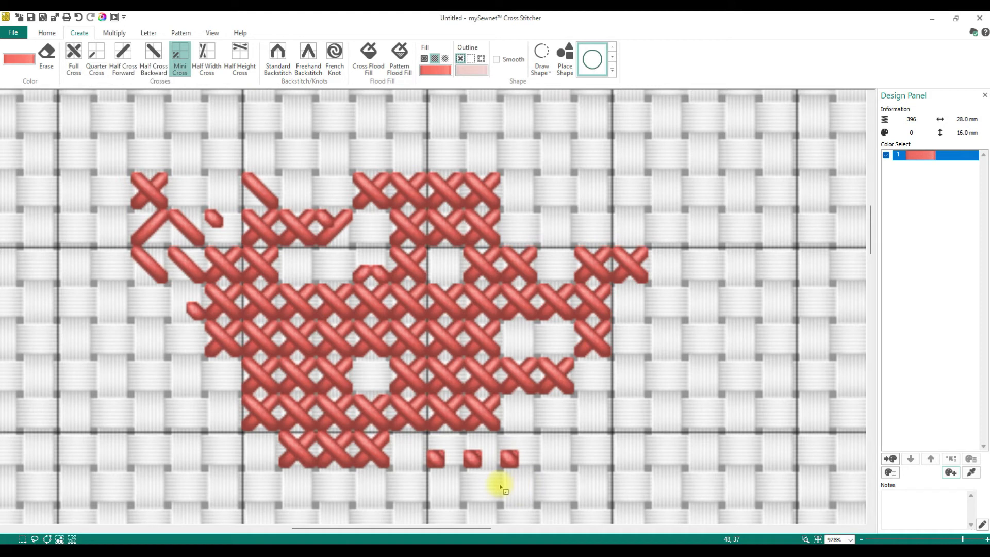
Step: Fill two adjacent cells above the patch with a solid block of eight mini crosses
{"action": "left_click", "coordinate": [267, 109]}
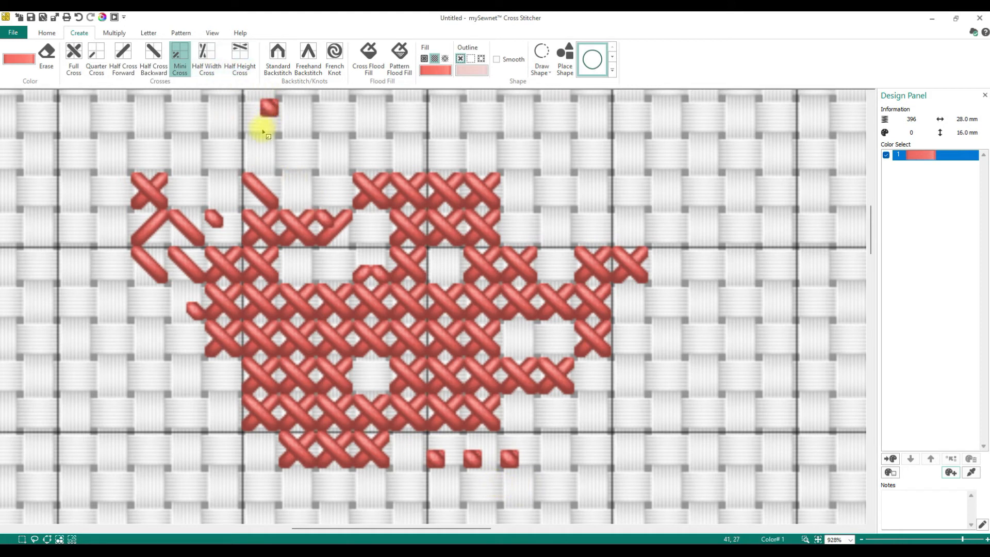
{"action": "left_click", "coordinate": [253, 131]}
{"action": "left_click", "coordinate": [255, 110]}
{"action": "left_click", "coordinate": [279, 103]}
{"action": "left_click", "coordinate": [305, 109]}
{"action": "left_click", "coordinate": [288, 133]}
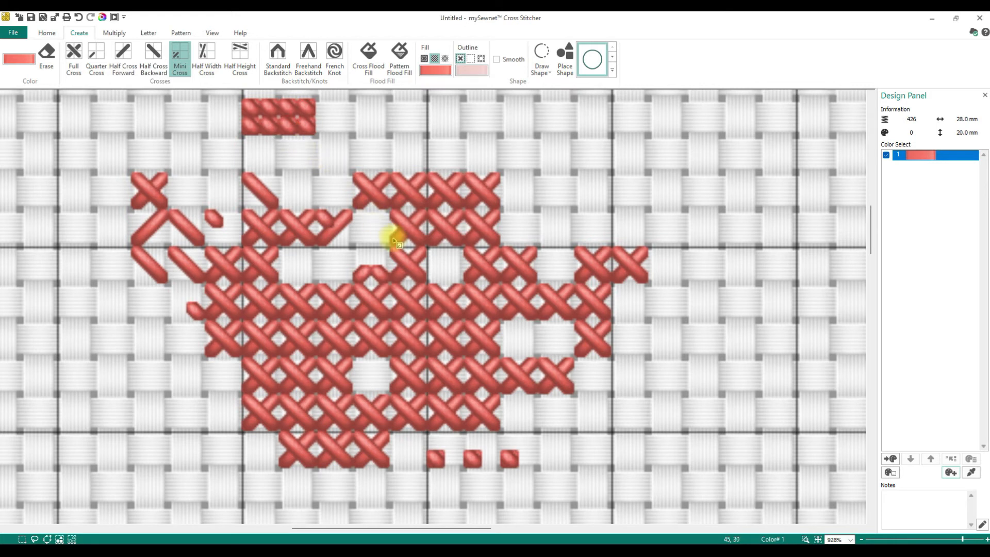
Step: Build one complete cross from four quarter crosses in a cell right of the mini-cross block
{"action": "left_click", "coordinate": [96, 59]}
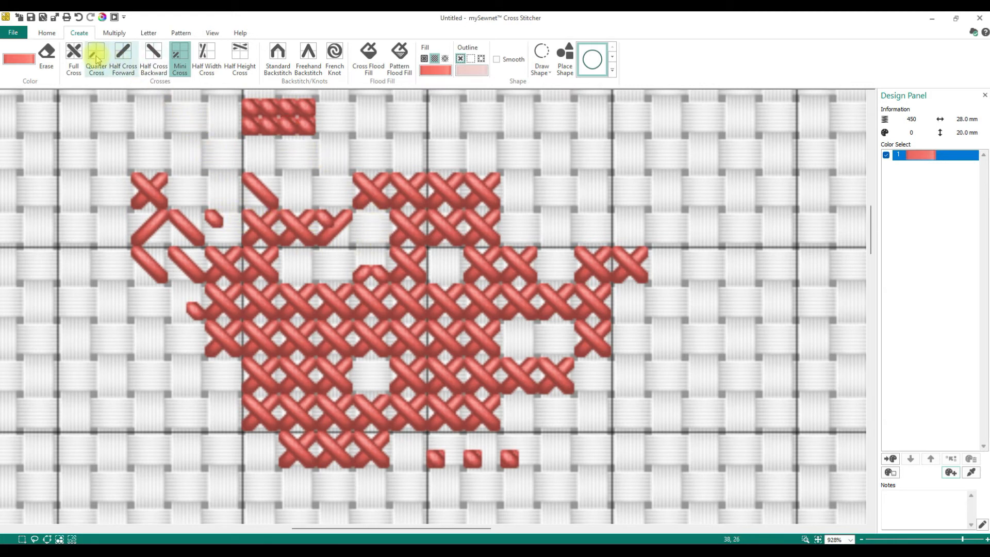
{"action": "left_click", "coordinate": [359, 107]}
{"action": "left_click", "coordinate": [386, 111]}
{"action": "left_click", "coordinate": [354, 146]}
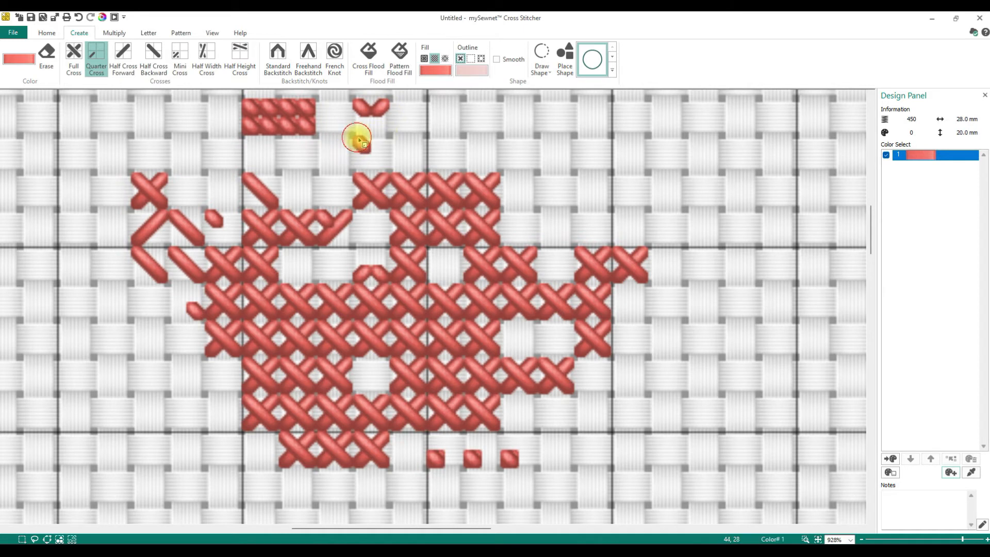
{"action": "left_click", "coordinate": [365, 135]}
{"action": "left_click", "coordinate": [368, 127]}
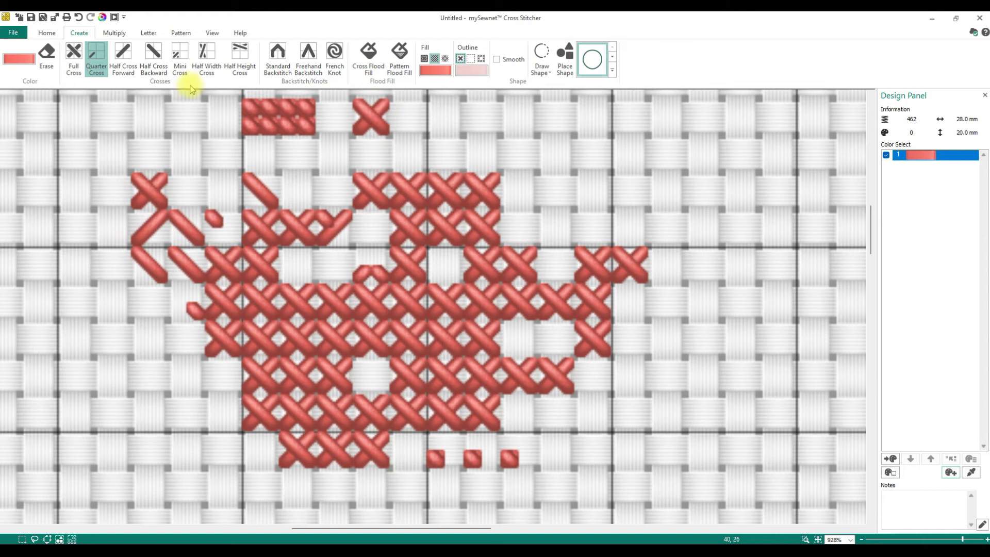
Step: Extend the mini-cross block by one cell on its left with four more mini crosses
{"action": "left_click", "coordinate": [180, 57]}
{"action": "left_click", "coordinate": [213, 107]}
{"action": "left_click", "coordinate": [232, 106]}
{"action": "left_click", "coordinate": [216, 126]}
{"action": "left_click", "coordinate": [231, 125]}
Step: Place half-width crosses in a column above the right part of the patch, and erase all but the topmost one
{"action": "left_click", "coordinate": [206, 58]}
{"action": "left_click", "coordinate": [539, 161]}
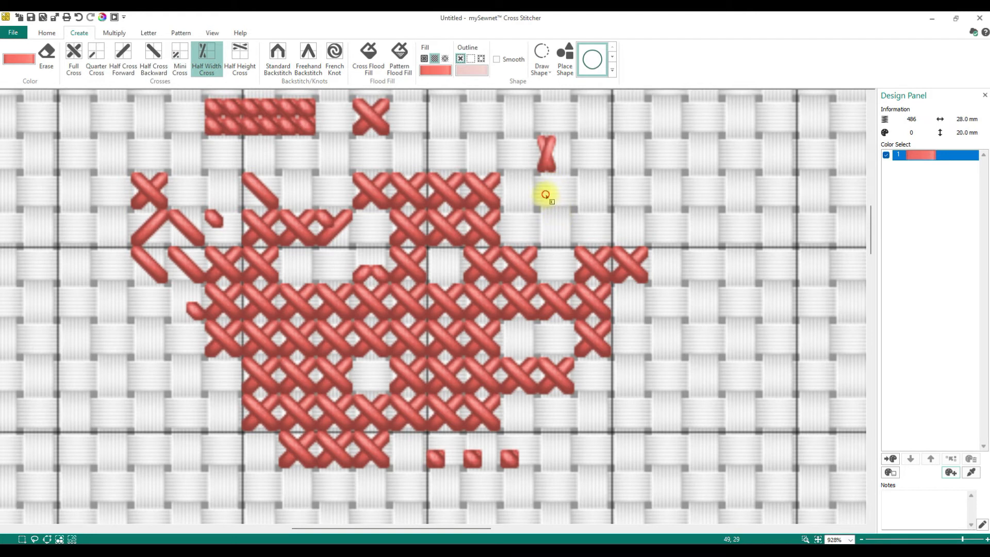
{"action": "left_click", "coordinate": [546, 194]}
{"action": "left_click", "coordinate": [542, 227]}
{"action": "right_click", "coordinate": [545, 234]}
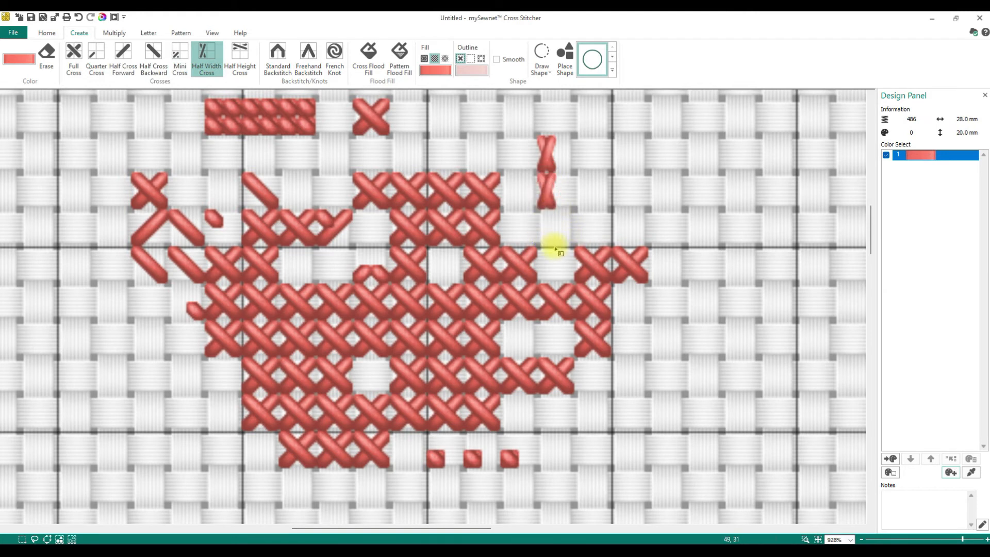
{"action": "right_click", "coordinate": [547, 195]}
Step: Fill the cell below the remaining half-width cross with two half-width crosses side by side
{"action": "left_click", "coordinate": [559, 204]}
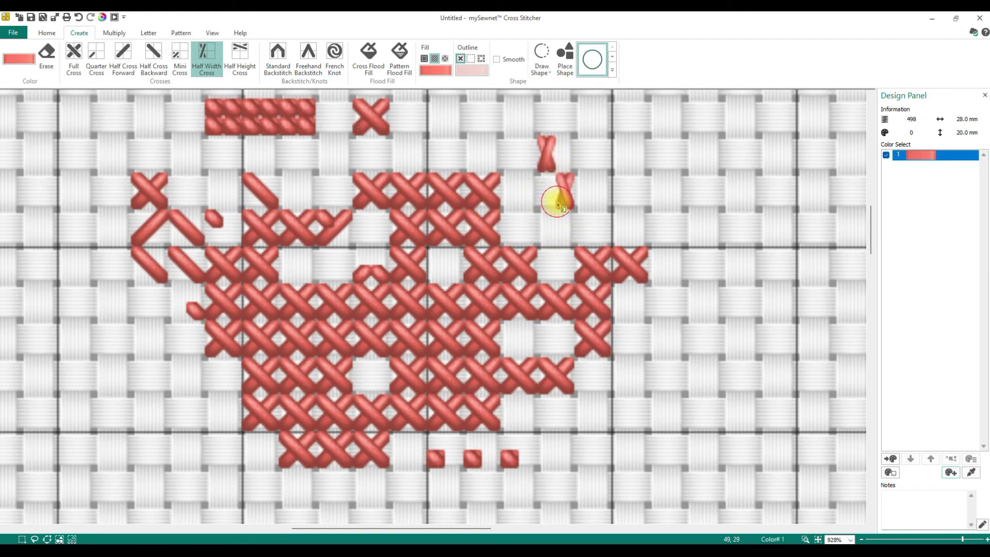
{"action": "left_click", "coordinate": [540, 205]}
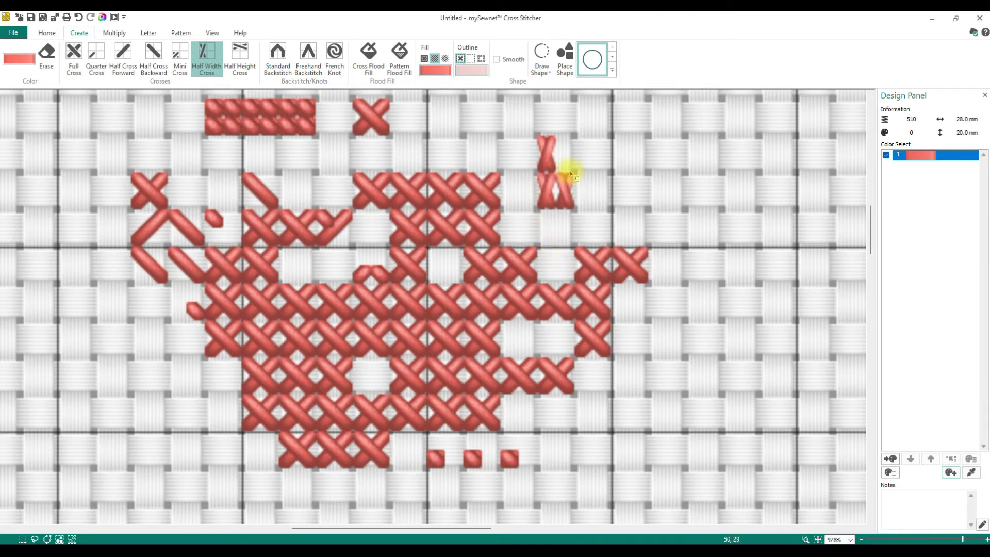
{"action": "left_click", "coordinate": [559, 188]}
Step: Stitch an L-shaped group of half-height crosses right of the half-width ones and backstitch its left and lower edges in red
{"action": "left_click", "coordinate": [239, 59]}
{"action": "left_click", "coordinate": [630, 160]}
{"action": "mouse_move", "coordinate": [629, 156]}
{"action": "left_mouse_down"}
{"action": "mouse_move", "coordinate": [640, 221]}
{"action": "mouse_move", "coordinate": [669, 225]}
{"action": "mouse_move", "coordinate": [667, 193]}
{"action": "left_mouse_up"}
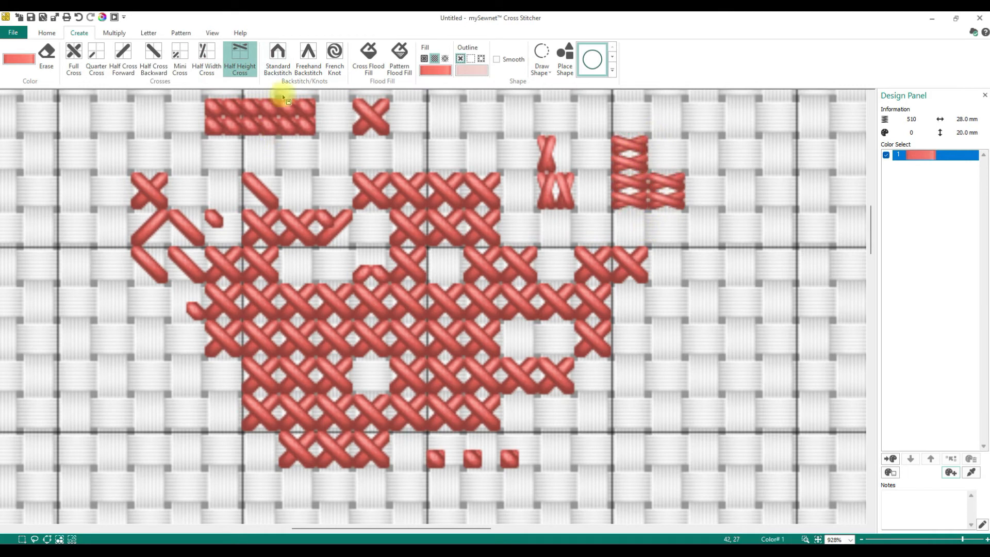
{"action": "left_click", "coordinate": [277, 59]}
{"action": "mouse_move", "coordinate": [611, 137]}
{"action": "left_mouse_down"}
{"action": "mouse_move", "coordinate": [612, 207]}
{"action": "mouse_move", "coordinate": [686, 210]}
{"action": "left_mouse_up"}
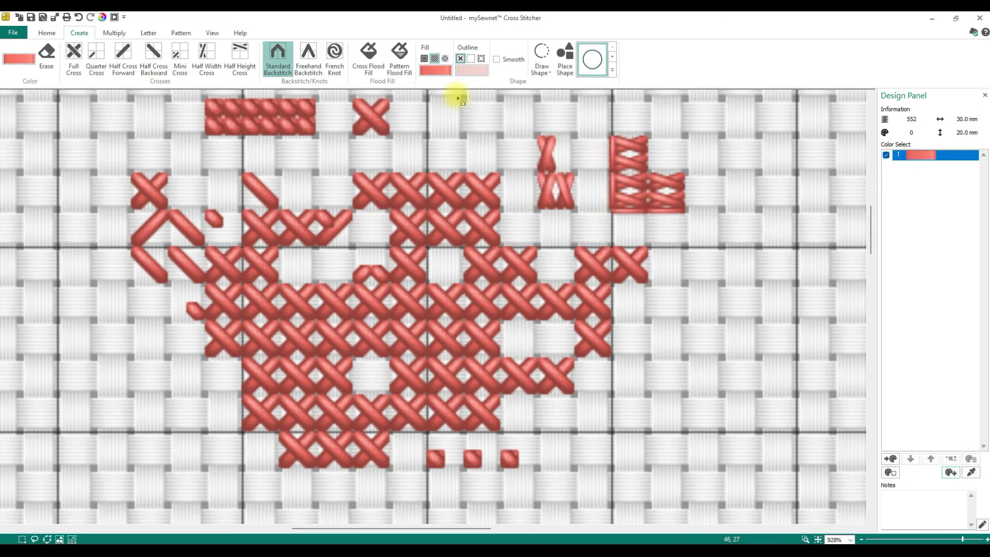
Step: Add the Robison-Anton Rayon 40 thread 2210 Royal and backstitch the L-shaped group's left and lower edges in that colour
{"action": "left_click", "coordinate": [33, 64]}
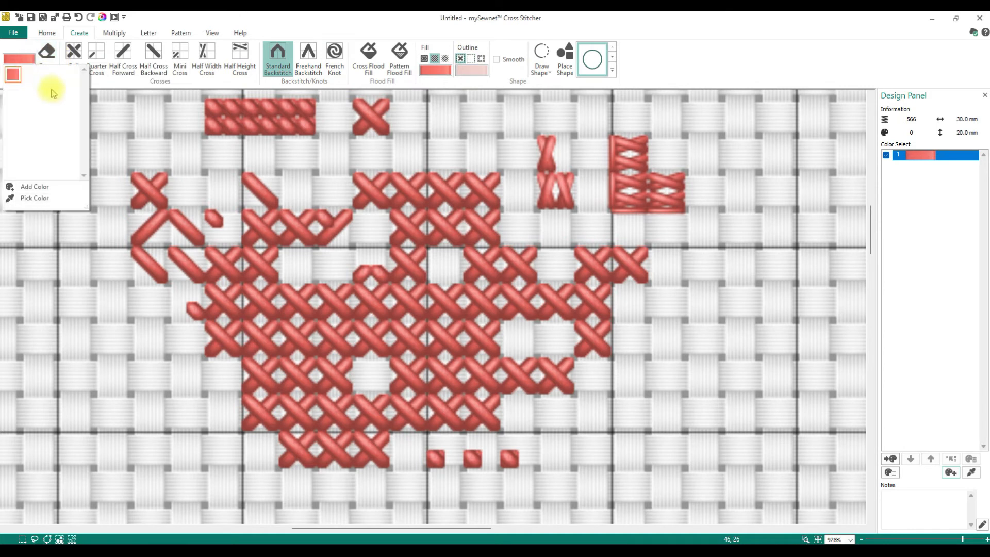
{"action": "left_click", "coordinate": [18, 186]}
{"action": "left_click", "coordinate": [468, 230]}
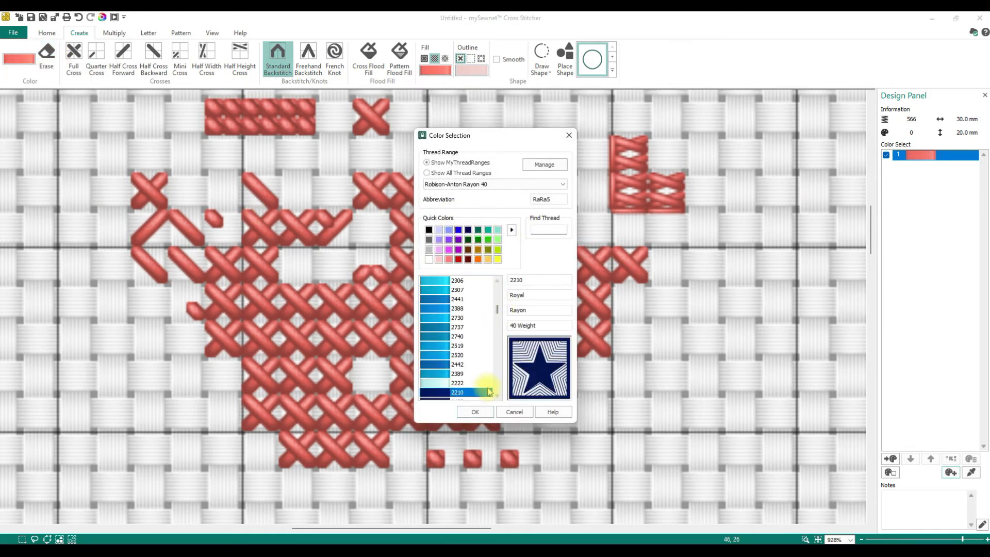
{"action": "left_click", "coordinate": [475, 411]}
{"action": "mouse_move", "coordinate": [685, 210]}
{"action": "left_mouse_down"}
{"action": "mouse_move", "coordinate": [607, 208]}
{"action": "mouse_move", "coordinate": [613, 143]}
{"action": "left_mouse_up"}
Step: Turn on the line outline for shapes and set its colour to the navy thread
{"action": "left_click", "coordinate": [445, 58]}
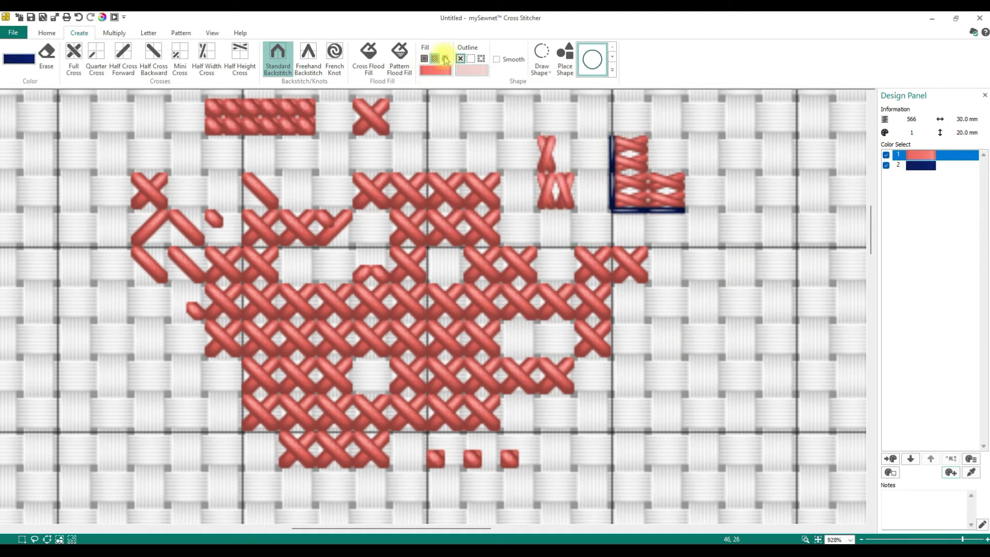
{"action": "left_click", "coordinate": [471, 60]}
{"action": "left_click", "coordinate": [471, 71]}
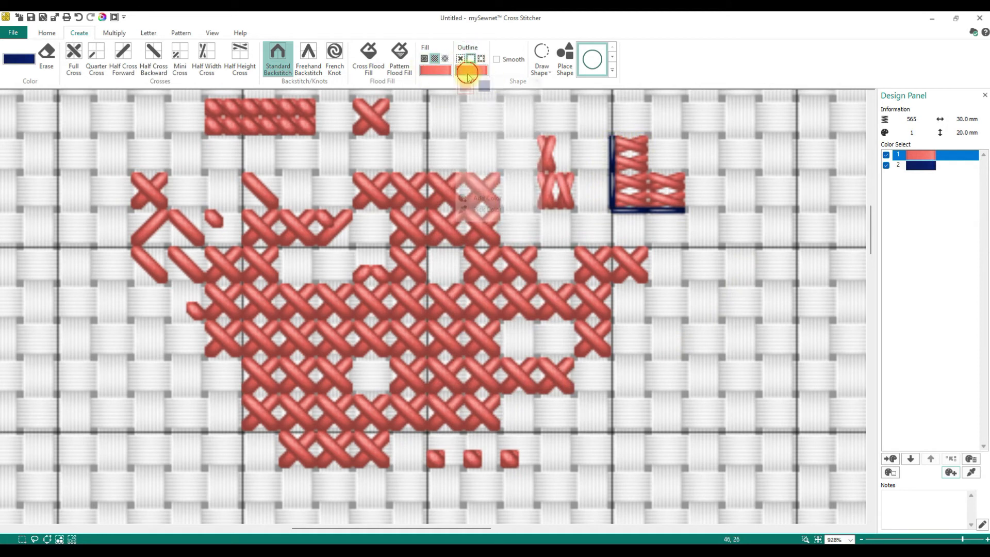
{"action": "left_click", "coordinate": [488, 82]}
Step: Backstitch a stepped navy line right of the half-height crosses, and switch to the Full Cross tool
{"action": "left_click_drag", "start_coordinate": [688, 137], "coordinate": [695, 187]}
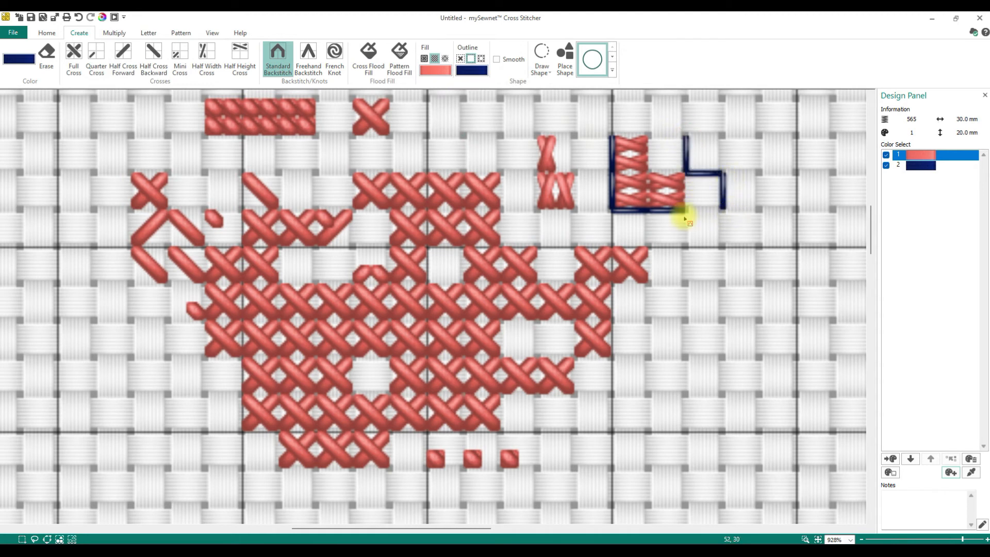
{"action": "left_click", "coordinate": [75, 59]}
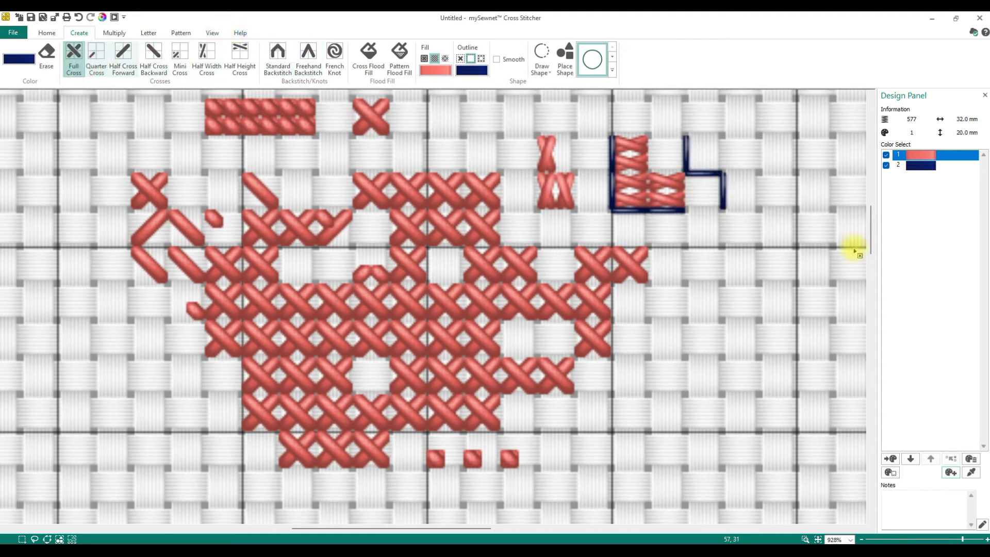
Step: Stitch a navy block of full crosses two wide and three high below the stepped line, plus three more navy crosses beneath it
{"action": "mouse_move", "coordinate": [685, 248]}
{"action": "left_mouse_down"}
{"action": "mouse_move", "coordinate": [693, 290]}
{"action": "mouse_move", "coordinate": [706, 289]}
{"action": "mouse_move", "coordinate": [721, 327]}
{"action": "mouse_move", "coordinate": [736, 331]}
{"action": "mouse_move", "coordinate": [737, 265]}
{"action": "left_mouse_up"}
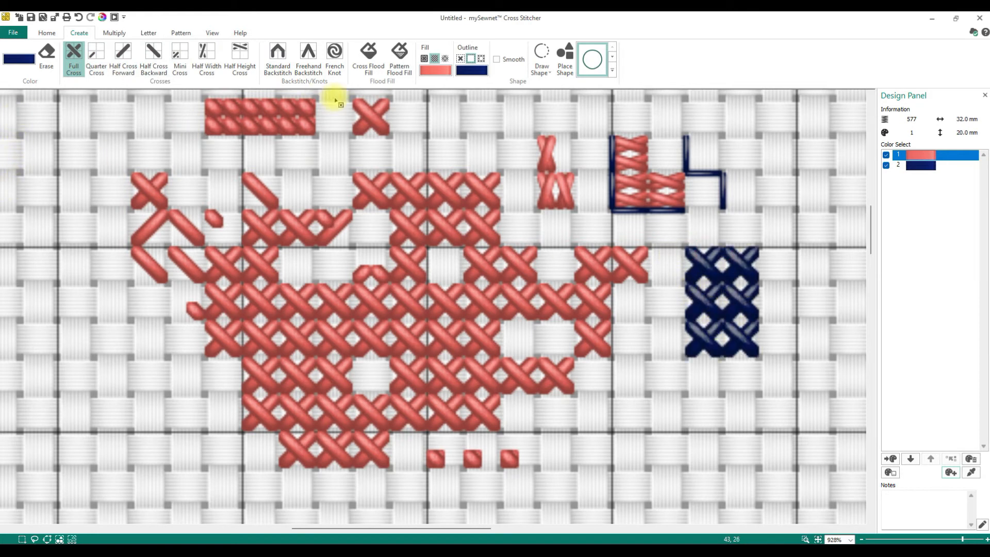
{"action": "left_click", "coordinate": [436, 70]}
{"action": "left_click_drag", "start_coordinate": [776, 414], "coordinate": [745, 438]}
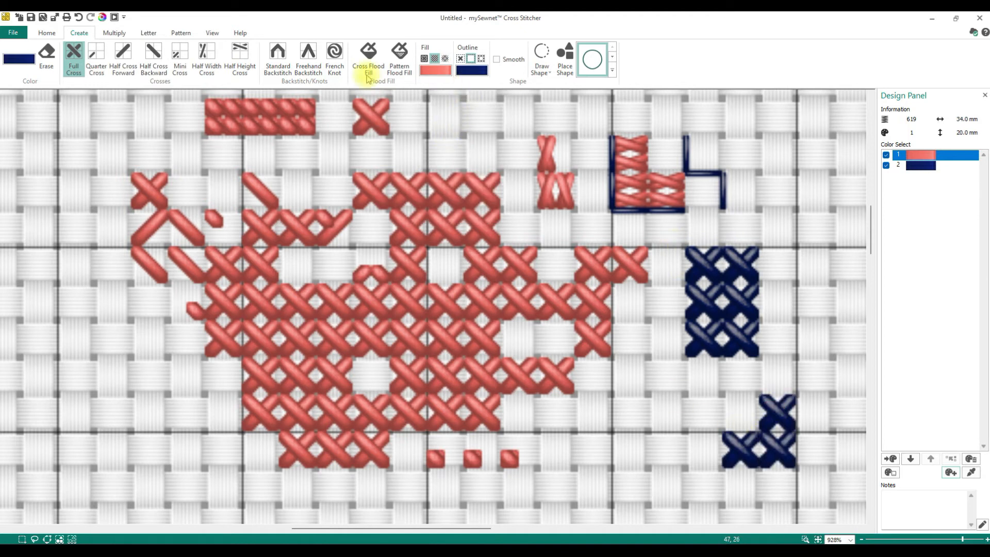
Step: Set the thread colour to red and stitch an L-shaped group of four full crosses right of the stepped navy line
{"action": "left_click", "coordinate": [19, 59]}
{"action": "left_click", "coordinate": [18, 74]}
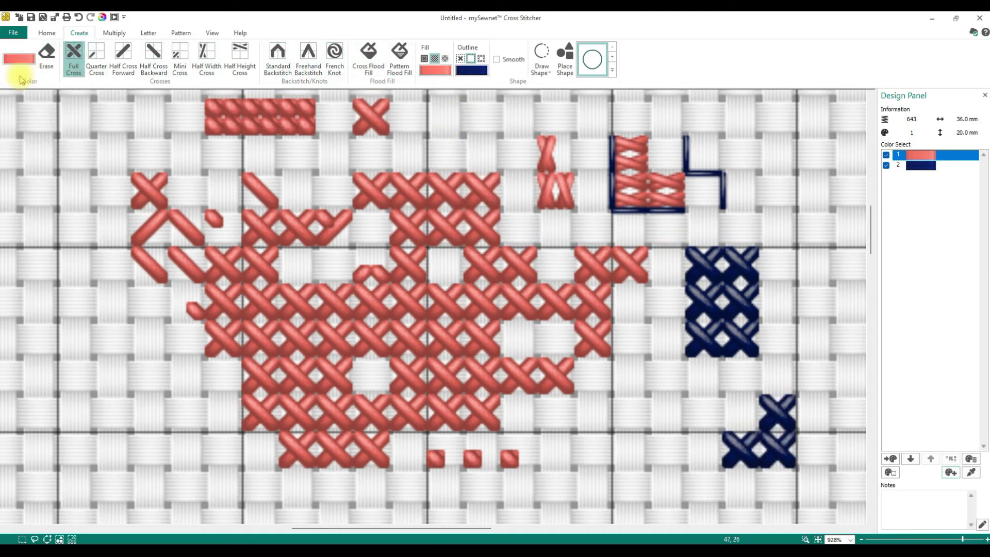
{"action": "mouse_move", "coordinate": [781, 162]}
{"action": "left_mouse_down"}
{"action": "mouse_move", "coordinate": [791, 216]}
{"action": "mouse_move", "coordinate": [815, 217]}
{"action": "left_mouse_up"}
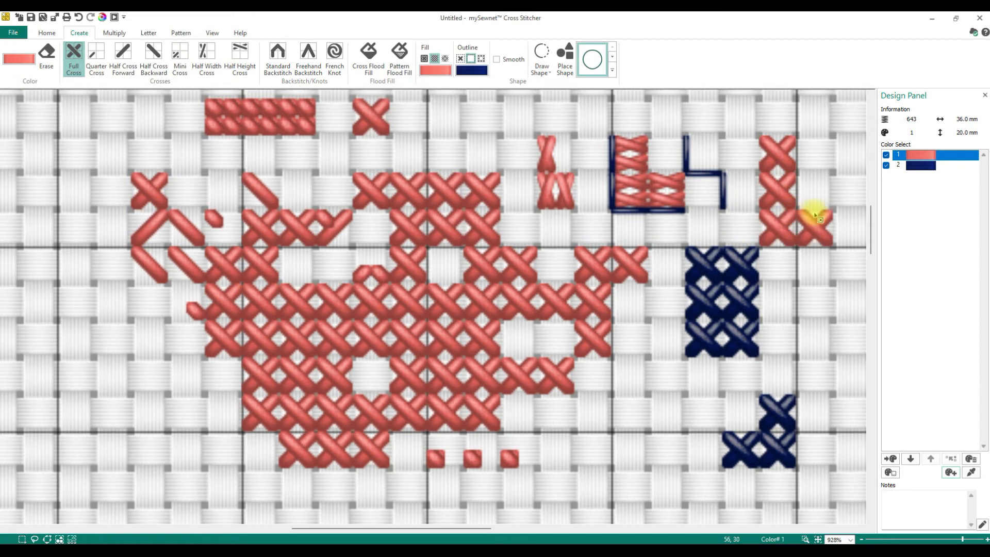
Step: Stitch two red backward half crosses beside the upper two crosses of the new red L-shaped group
{"action": "left_click", "coordinate": [475, 70]}
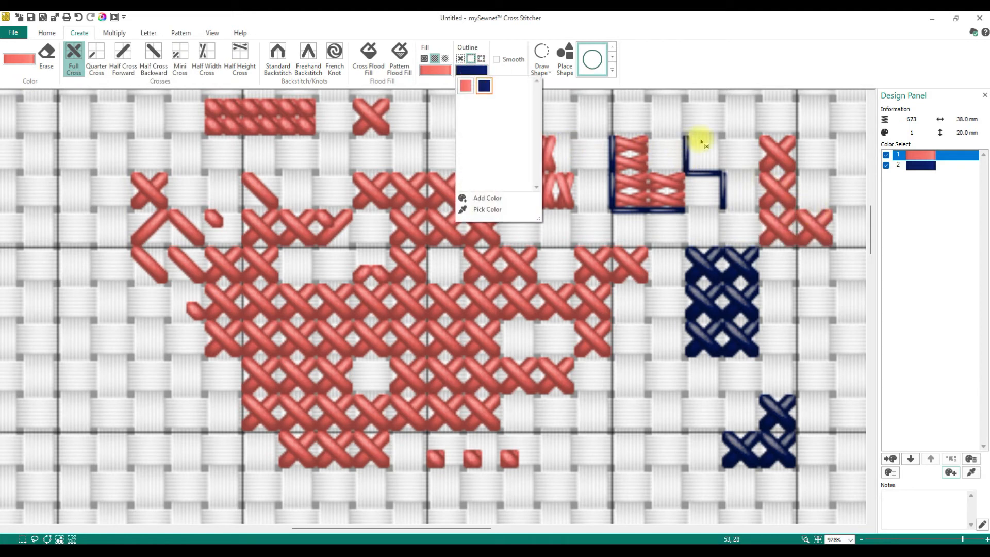
{"action": "left_click", "coordinate": [481, 89]}
{"action": "left_click", "coordinate": [475, 71]}
{"action": "left_click", "coordinate": [155, 54]}
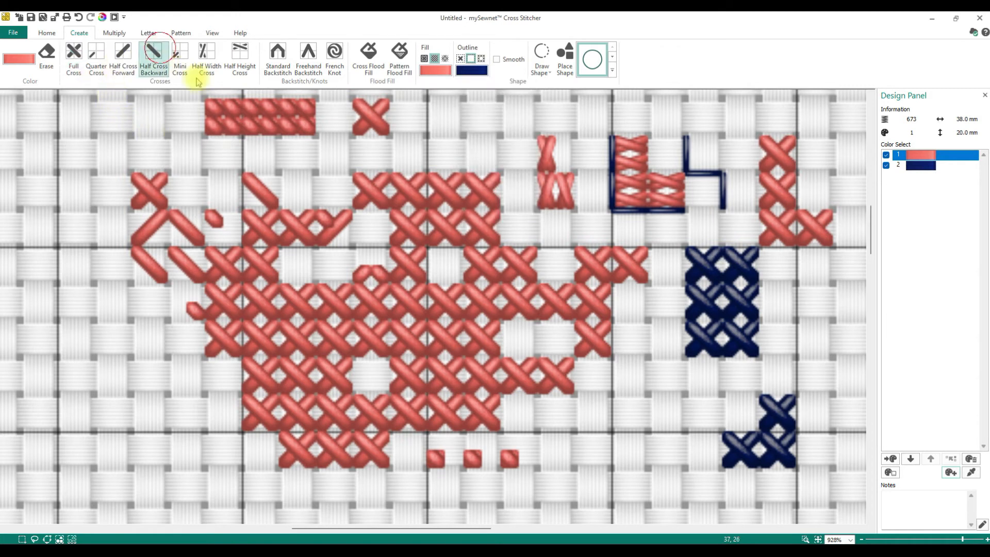
{"action": "left_click_drag", "start_coordinate": [803, 142], "coordinate": [800, 195]}
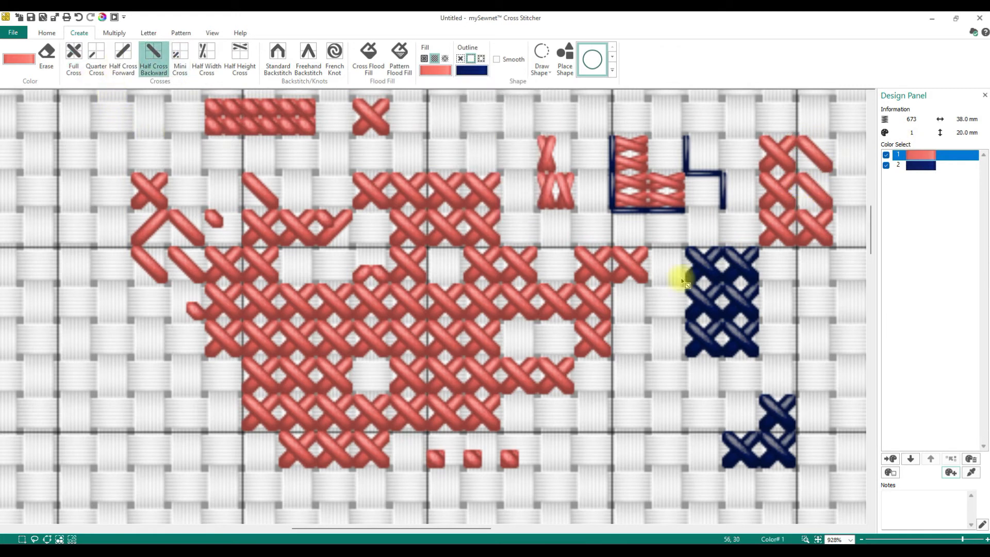
Step: Draw a red freehand backstitch line from the lower right of the large red area to the top of the small navy group
{"action": "left_click", "coordinate": [277, 54]}
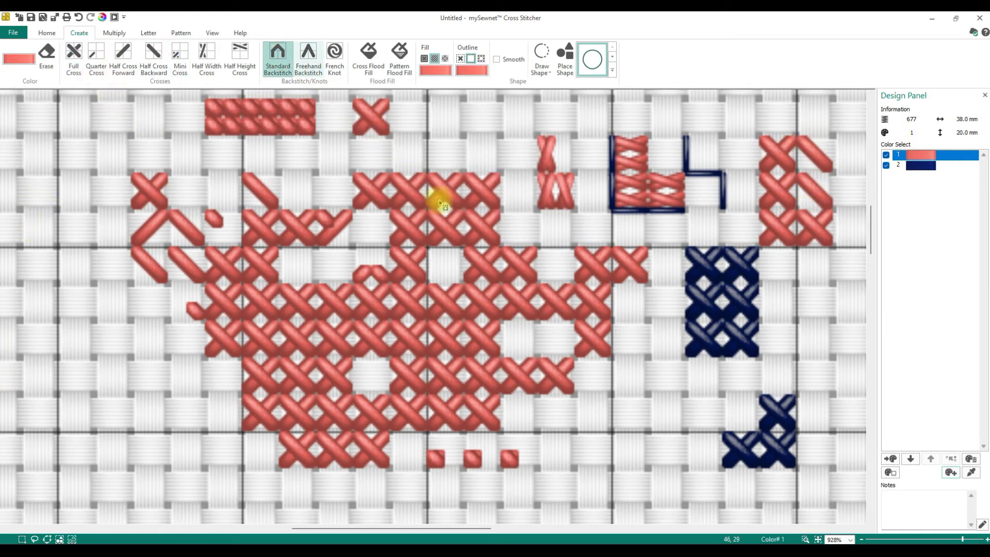
{"action": "left_click", "coordinate": [306, 51]}
{"action": "mouse_move", "coordinate": [577, 367]}
{"action": "left_mouse_down"}
{"action": "mouse_move", "coordinate": [630, 391]}
{"action": "mouse_move", "coordinate": [667, 376]}
{"action": "mouse_move", "coordinate": [769, 380]}
{"action": "mouse_move", "coordinate": [790, 391]}
{"action": "left_mouse_up"}
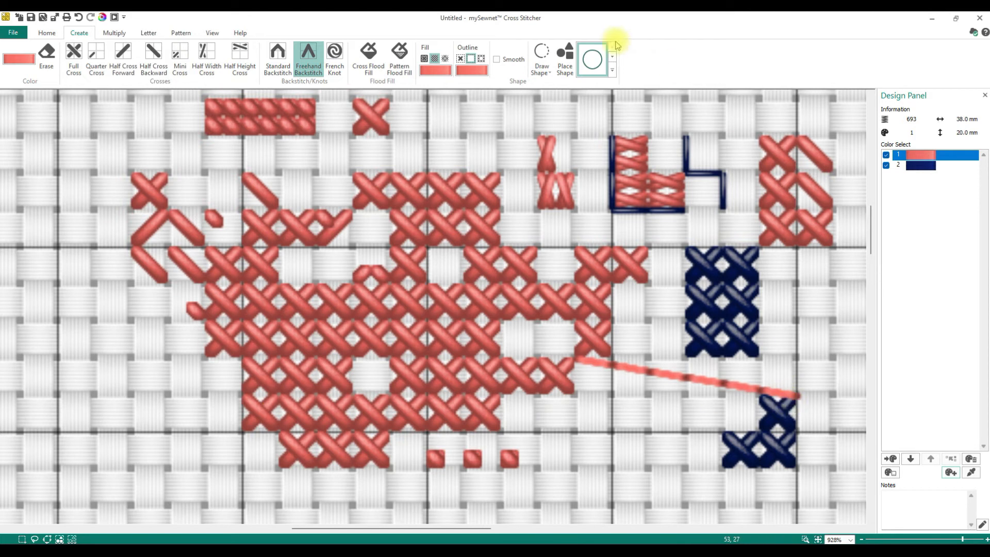
Step: Set the shape outline colour to navy and draw a second freehand backstitch line diagonally below the first one
{"action": "left_click", "coordinate": [466, 69]}
{"action": "left_click", "coordinate": [479, 84]}
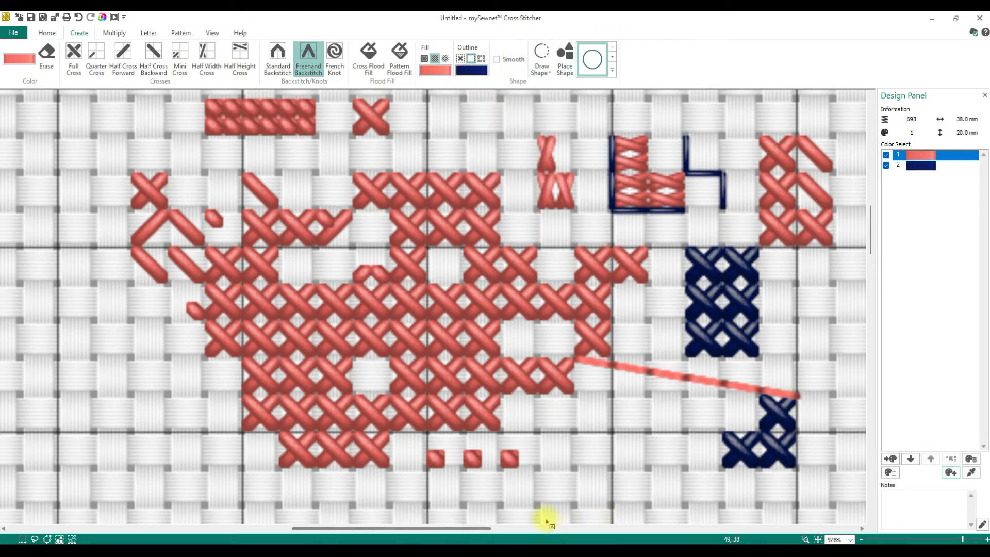
{"action": "left_click_drag", "start_coordinate": [605, 456], "coordinate": [694, 403]}
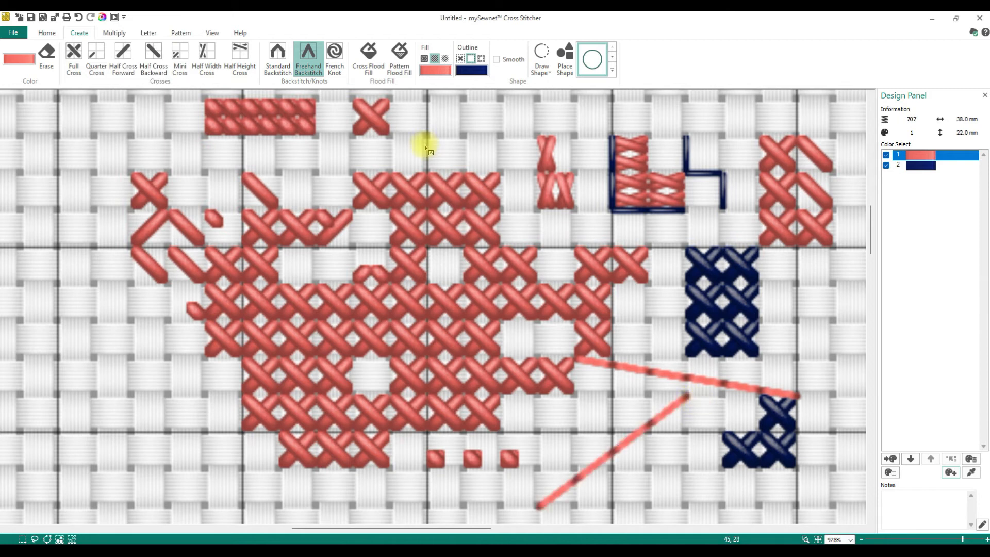
Step: Set the thread colour to navy and draw a diagonal freehand backstitch line below and left of the large red area
{"action": "left_click", "coordinate": [21, 60]}
{"action": "left_click", "coordinate": [31, 73]}
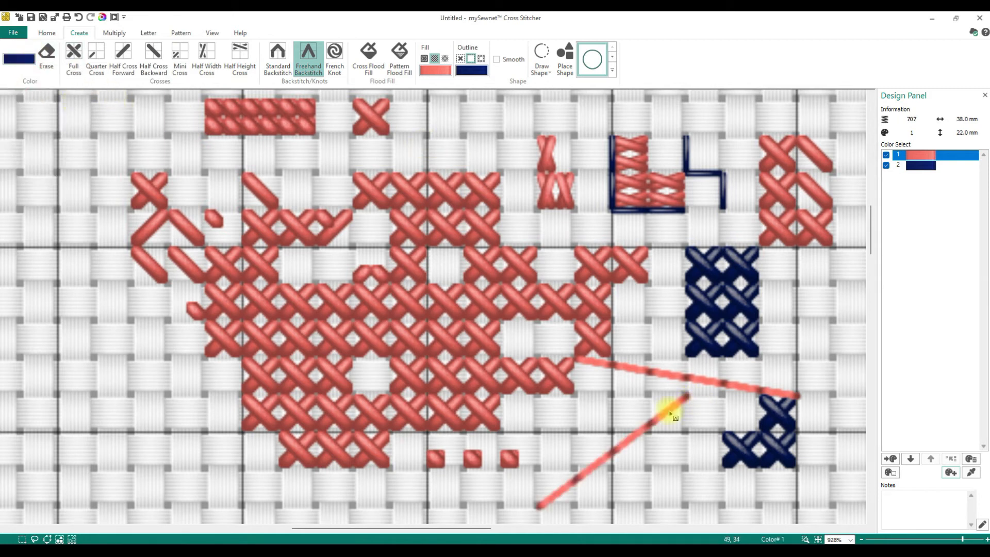
{"action": "left_click_drag", "start_coordinate": [128, 421], "coordinate": [260, 508]}
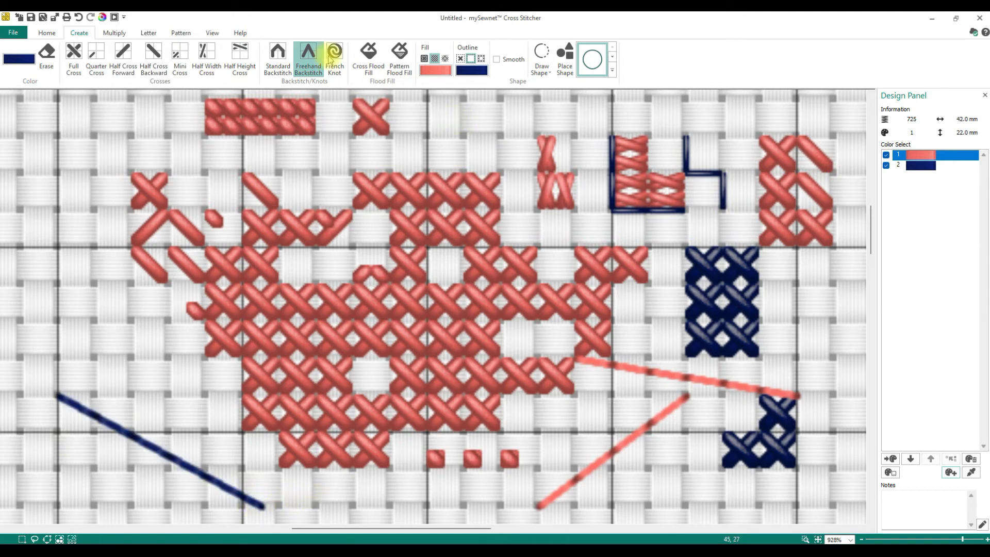
Step: Place a row of five navy French knots just above the large red area
{"action": "left_click", "coordinate": [340, 76]}
{"action": "left_click", "coordinate": [334, 154]}
{"action": "left_click", "coordinate": [371, 154]}
{"action": "left_click", "coordinate": [463, 153]}
{"action": "left_click", "coordinate": [501, 154]}
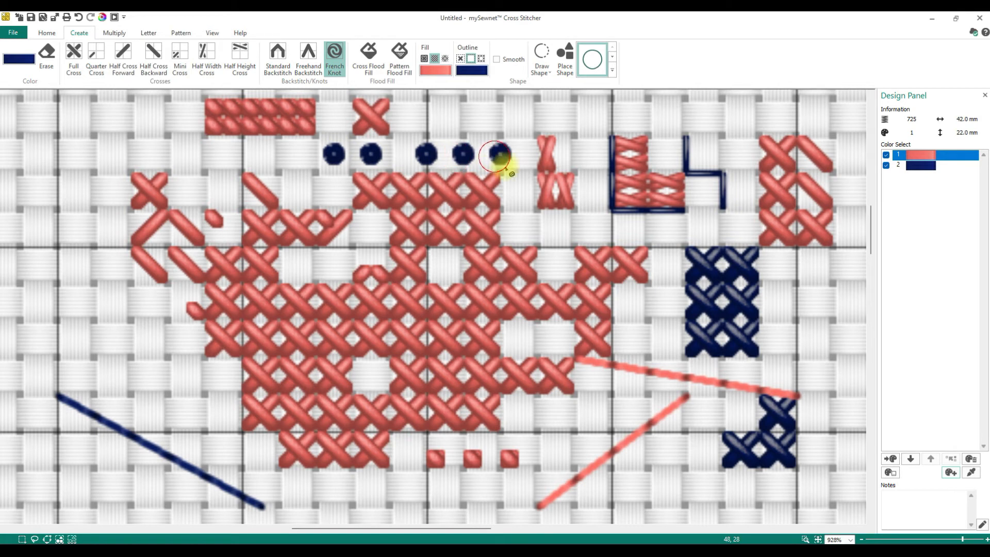
Step: Add four navy French knots on top of the crosses inside the large red area
{"action": "left_click", "coordinate": [482, 339]}
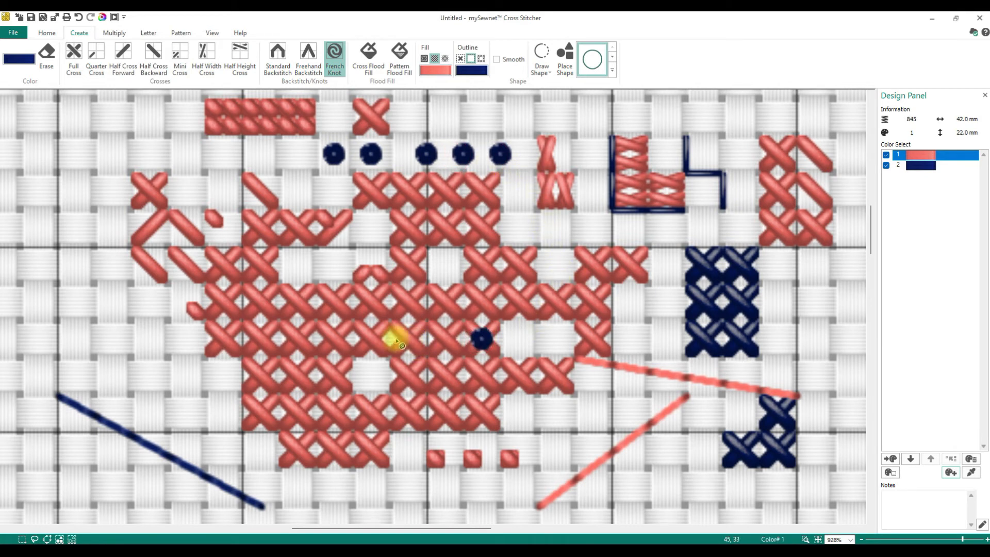
{"action": "left_click", "coordinate": [407, 338]}
{"action": "left_click", "coordinate": [390, 320]}
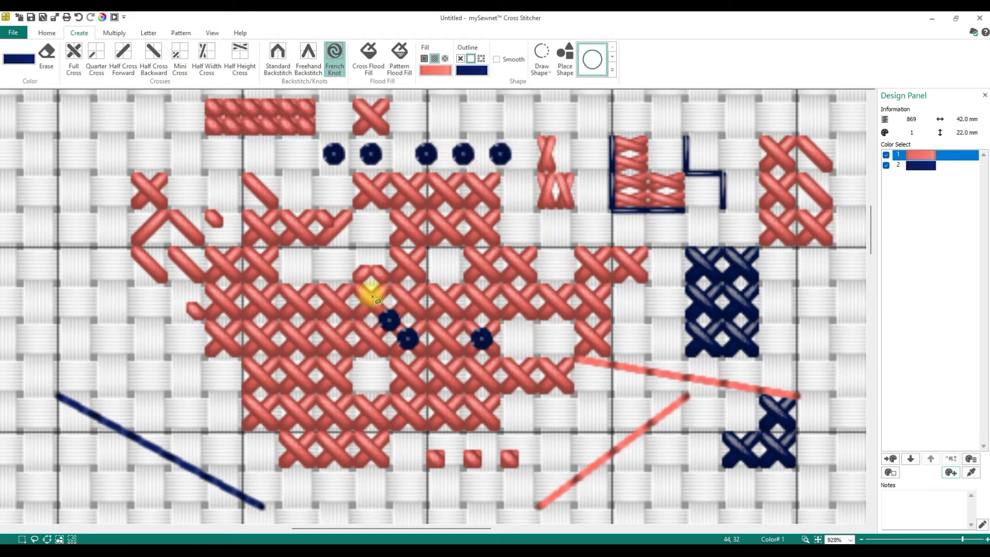
{"action": "left_click", "coordinate": [353, 302]}
{"action": "left_click", "coordinate": [335, 156]}
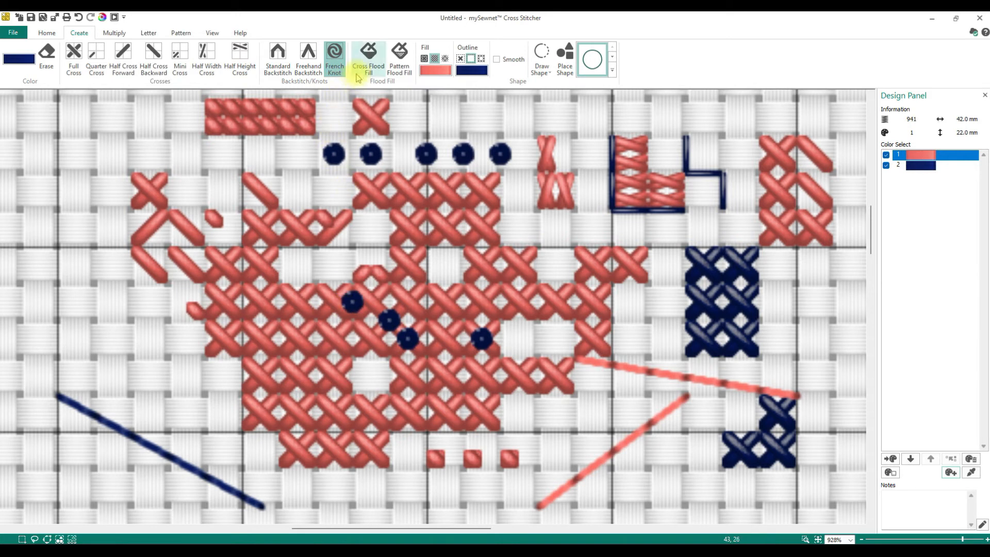
Step: Fill the four enclosed gaps in the large red area with navy crosses using Cross Flood Fill
{"action": "left_click", "coordinate": [368, 60]}
{"action": "left_click", "coordinate": [361, 233]}
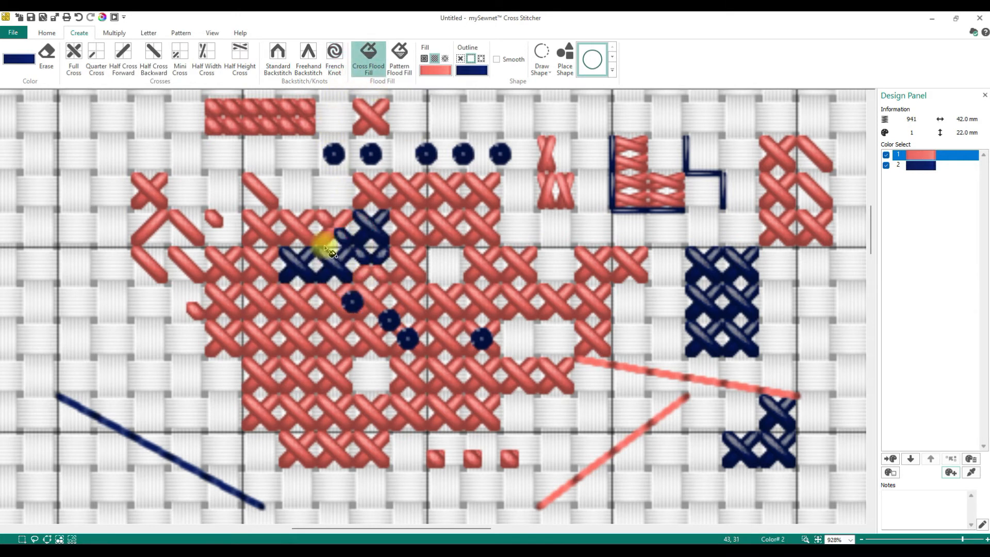
{"action": "left_click", "coordinate": [453, 268]}
{"action": "left_click", "coordinate": [371, 378]}
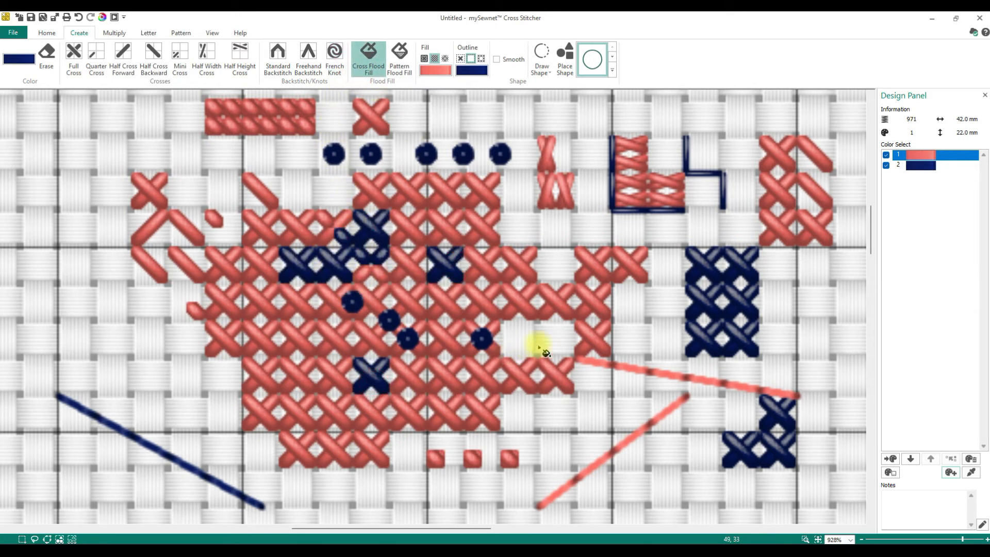
{"action": "left_click", "coordinate": [537, 341]}
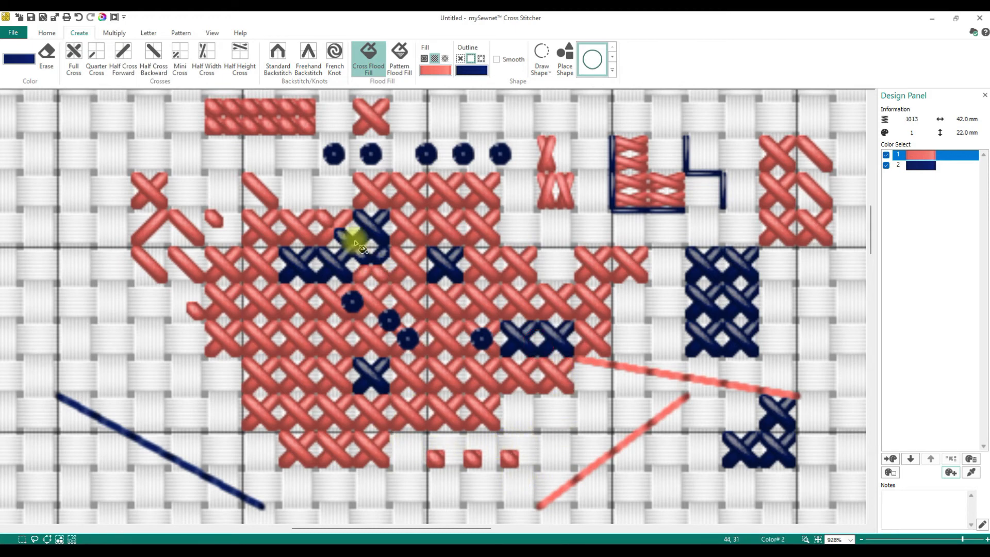
Step: Try flood-filling the open background around the stitches with navy crosses, and undo the fill
{"action": "left_click", "coordinate": [329, 180]}
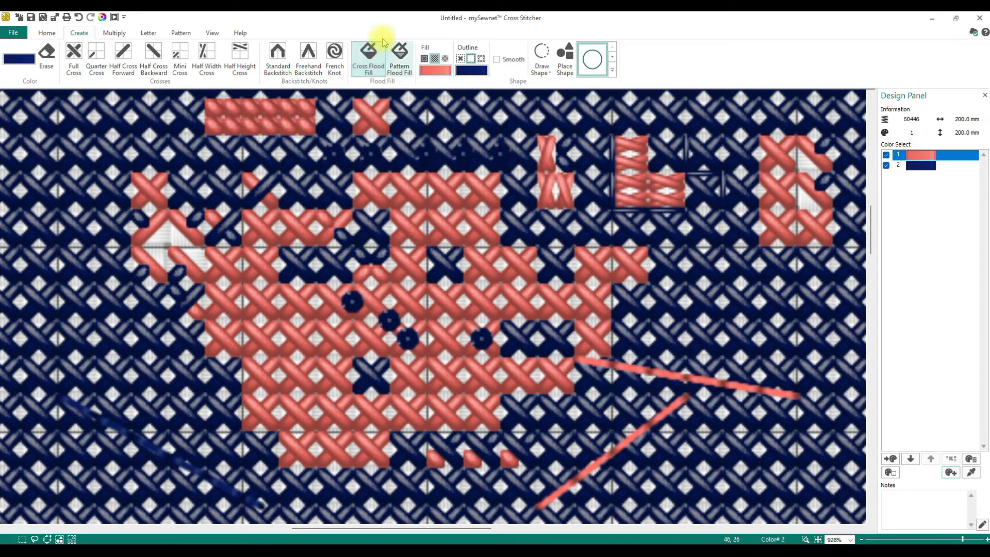
{"action": "left_click", "coordinate": [78, 18]}
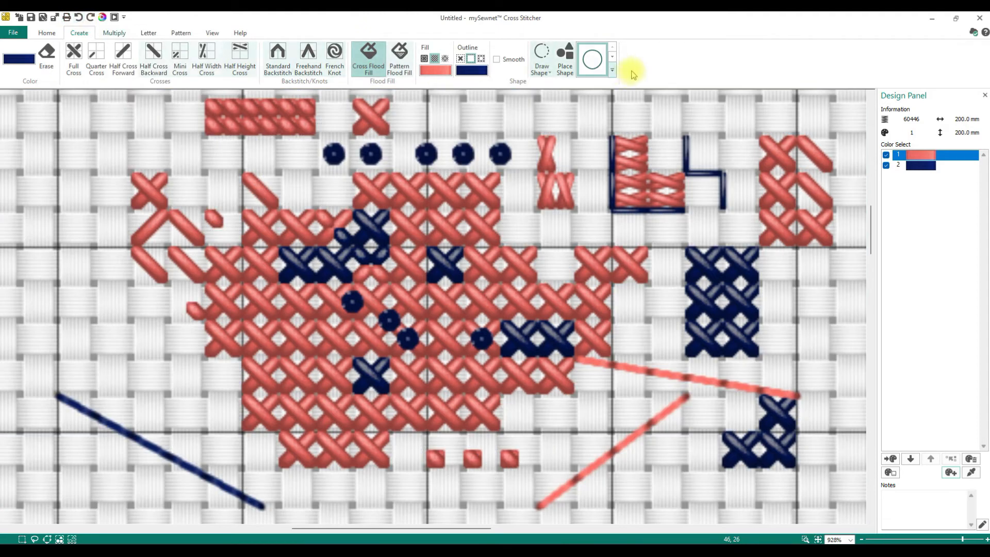
Step: Try filling the open background with the black brick pattern using Pattern Flood Fill
{"action": "left_click", "coordinate": [400, 60]}
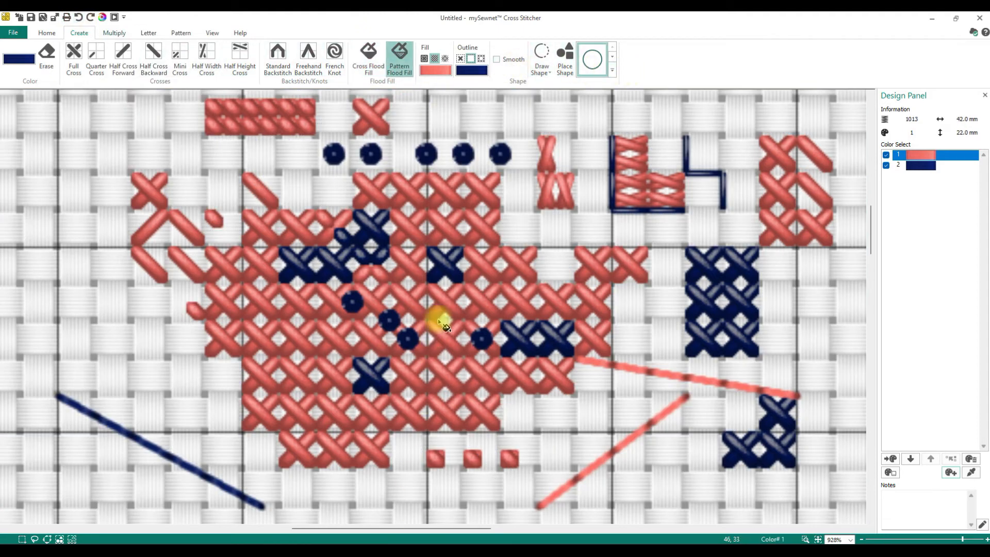
{"action": "left_click", "coordinate": [550, 258]}
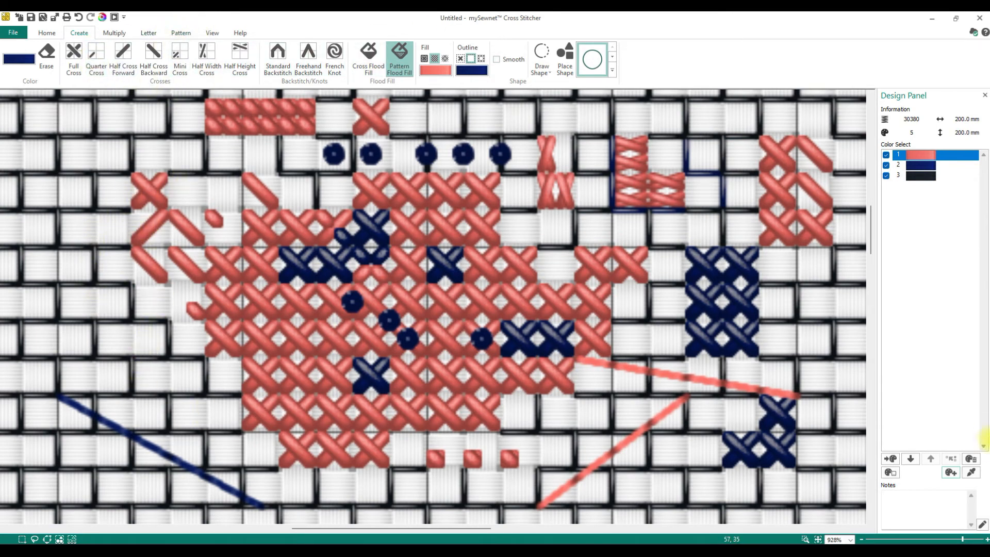
{"action": "left_click", "coordinate": [818, 539]}
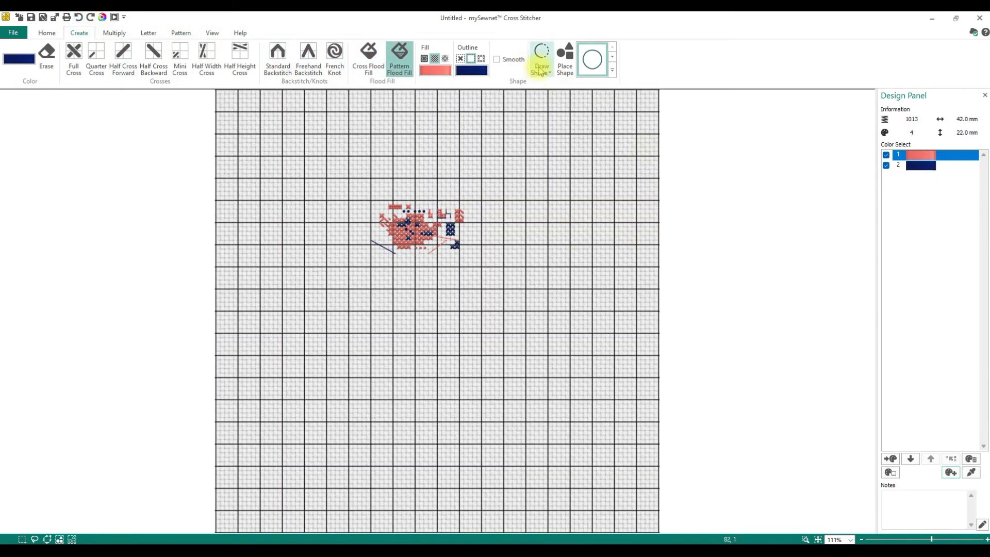
Step: Repeat the brick pattern fill of the background with Smooth turned on, turn Smooth off again and undo the fill
{"action": "left_click", "coordinate": [497, 59]}
{"action": "left_click", "coordinate": [517, 188]}
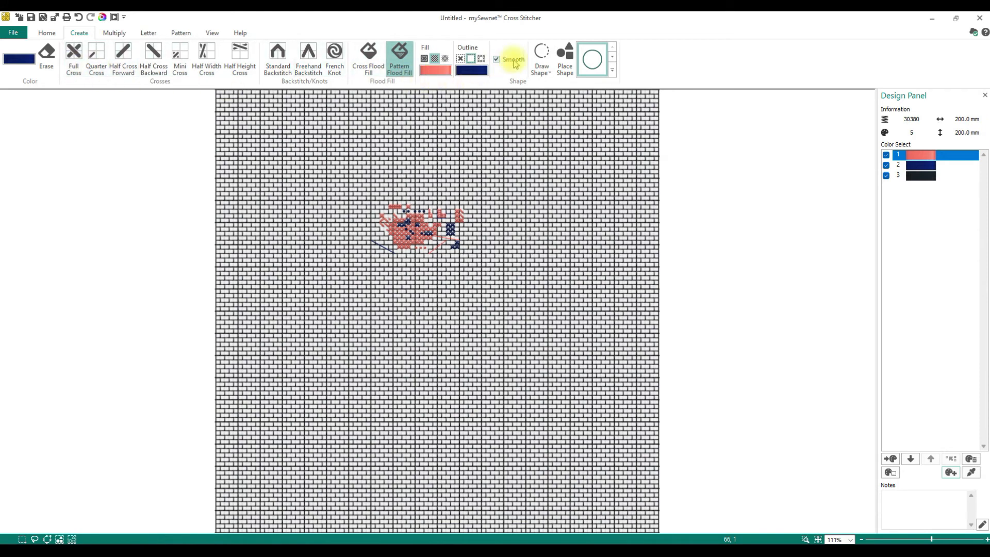
{"action": "left_click", "coordinate": [499, 60]}
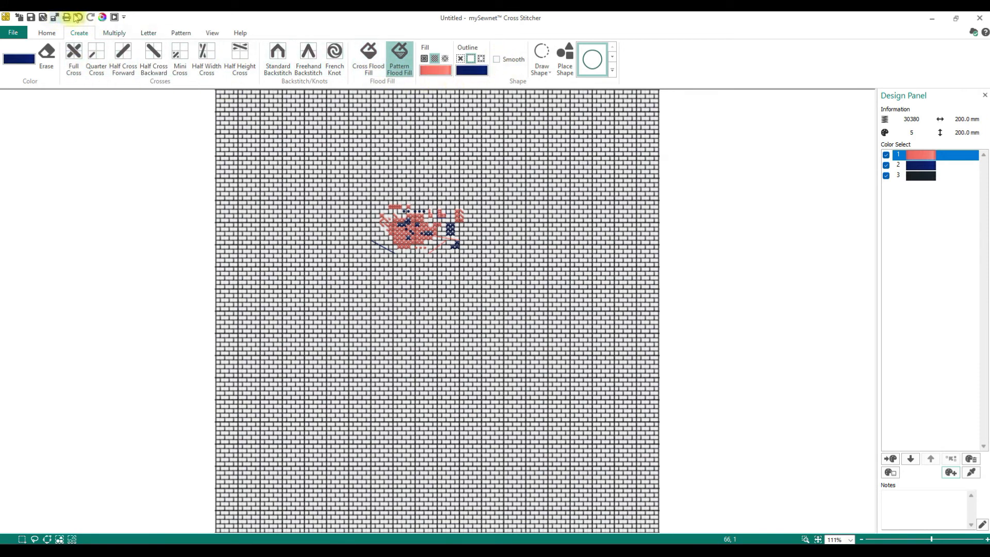
{"action": "left_click", "coordinate": [84, 18]}
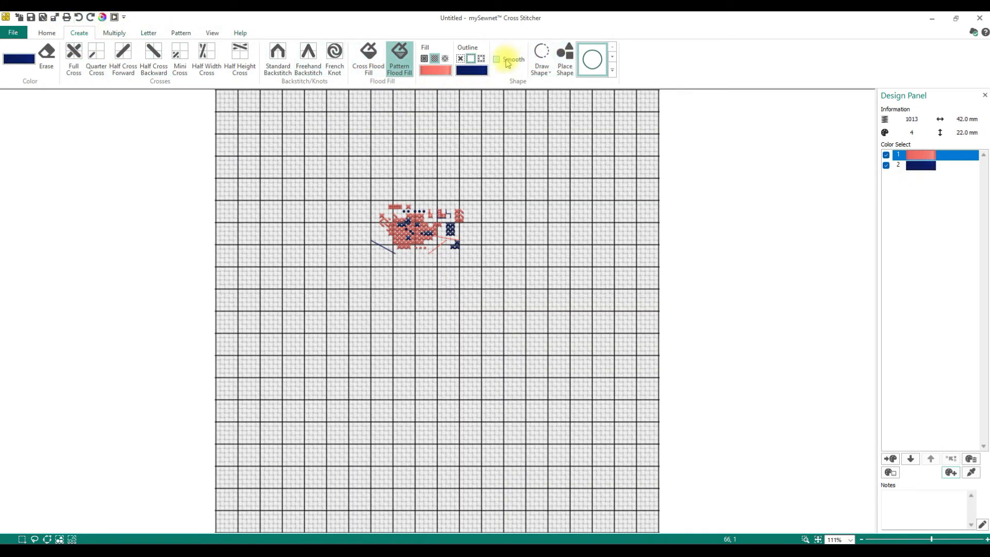
Step: Draw a winding freehand line of navy full crosses across the empty area below and left of the sample stitches
{"action": "left_click", "coordinate": [74, 56]}
{"action": "left_click_drag", "start_coordinate": [235, 255], "coordinate": [248, 289]}
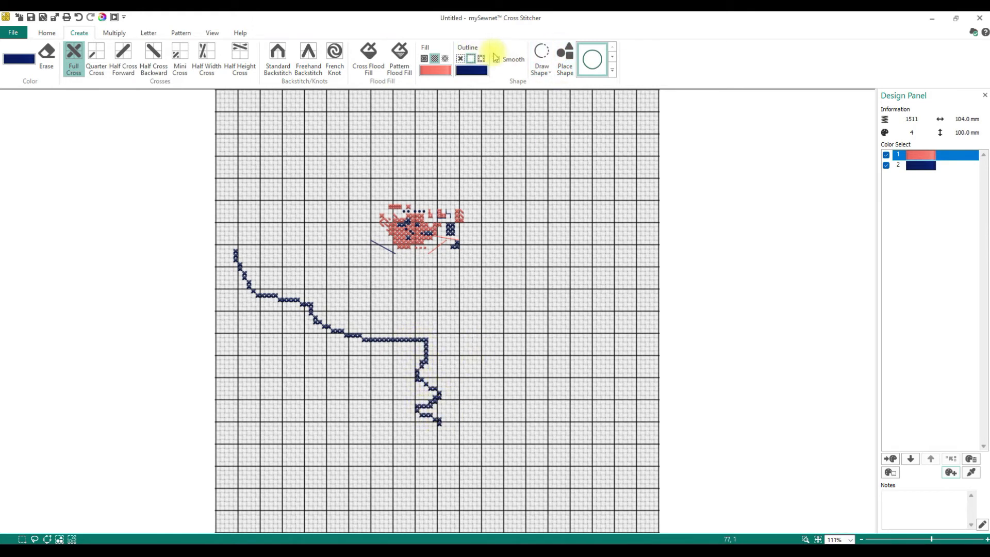
Step: Draw a freehand downward-pointing triangle with red fill and navy outline above and right of the sample stitches
{"action": "left_click", "coordinate": [548, 72]}
{"action": "left_click", "coordinate": [559, 83]}
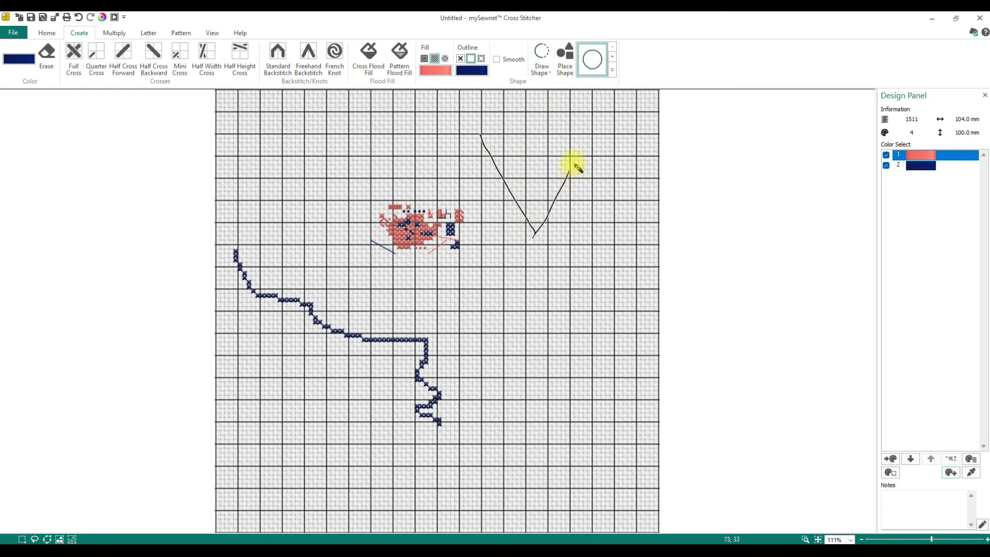
{"action": "left_click_drag", "start_coordinate": [485, 136], "coordinate": [485, 137]}
{"action": "left_click", "coordinate": [611, 188]}
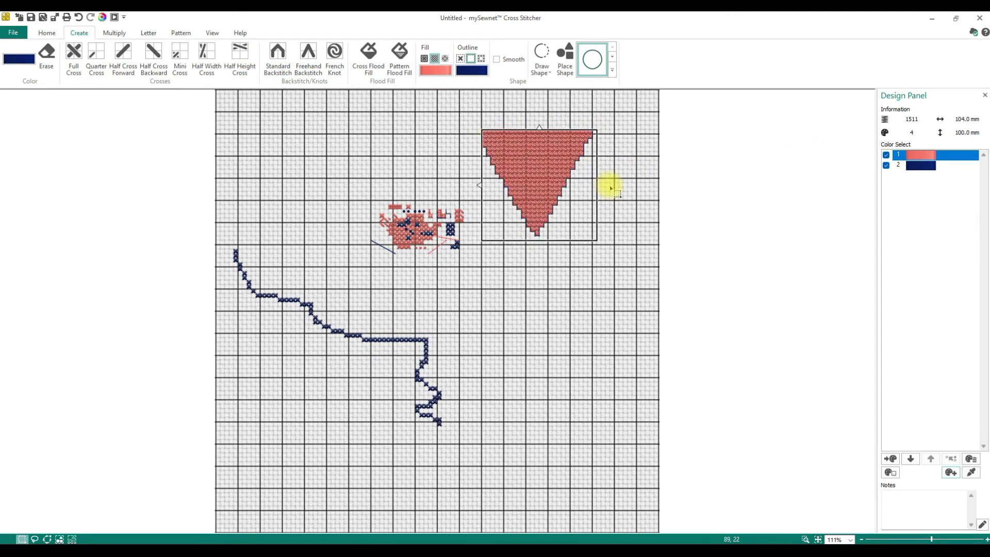
Step: Place a circle shape with red fill and navy outline below the triangle
{"action": "left_click", "coordinate": [565, 58]}
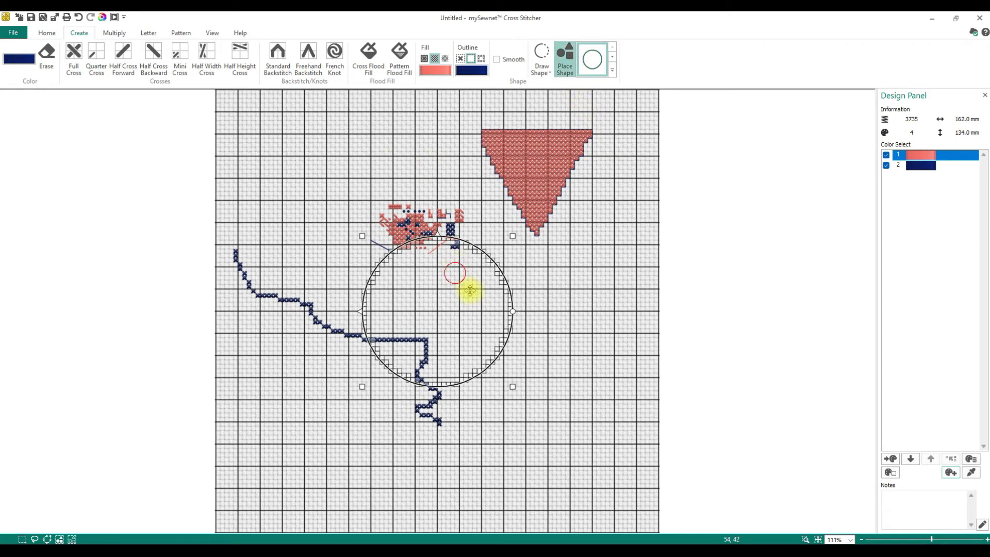
{"action": "left_click_drag", "start_coordinate": [455, 273], "coordinate": [566, 327]}
{"action": "left_click", "coordinate": [565, 330]}
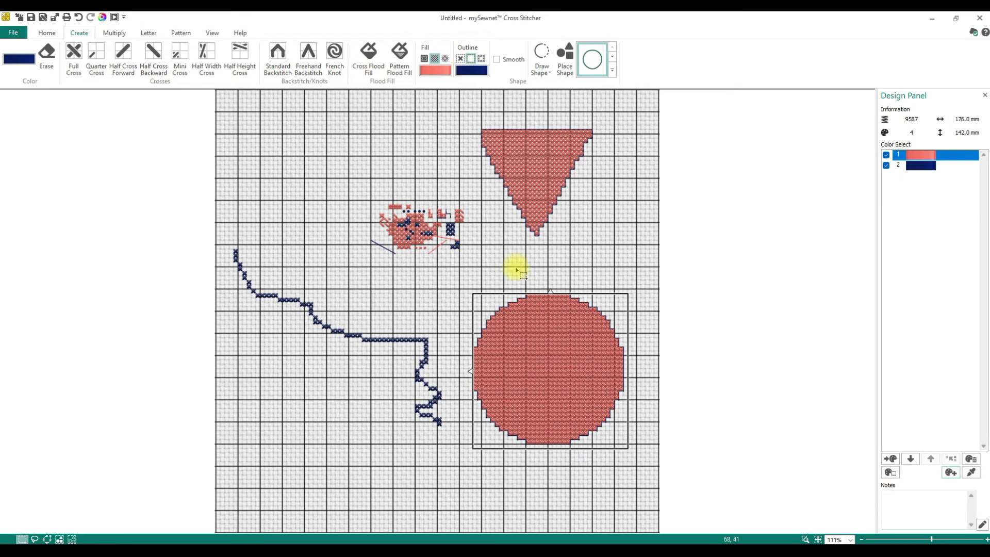
Step: Place a circle shape with red fill and no outline above and left of the sample stitches
{"action": "left_click", "coordinate": [462, 60]}
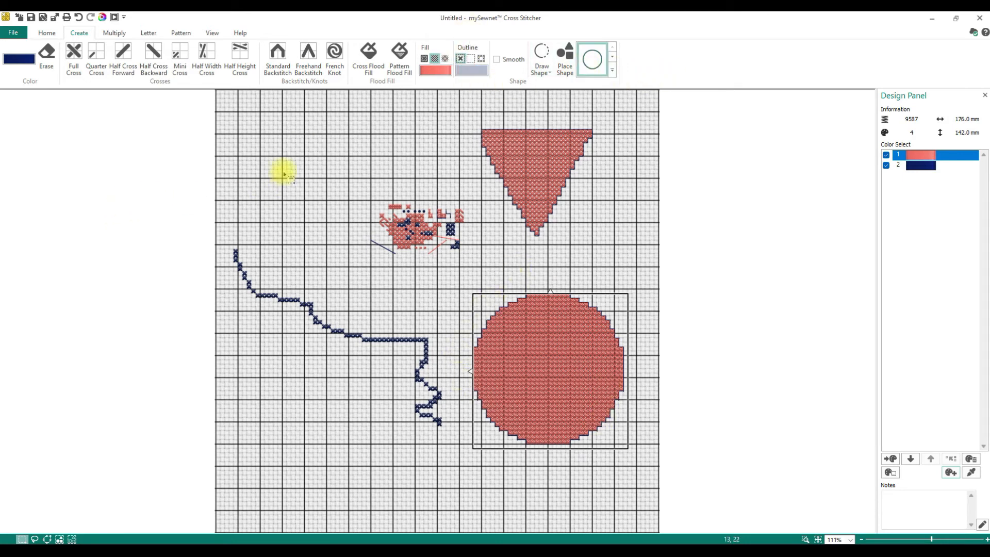
{"action": "left_click", "coordinate": [592, 60]}
{"action": "left_click_drag", "start_coordinate": [412, 278], "coordinate": [301, 141]}
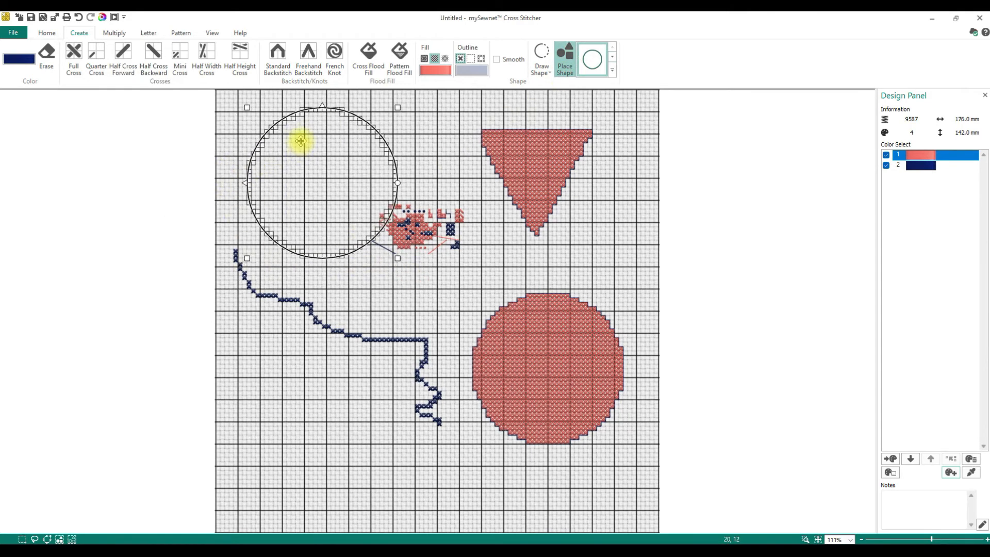
{"action": "left_click", "coordinate": [325, 178]}
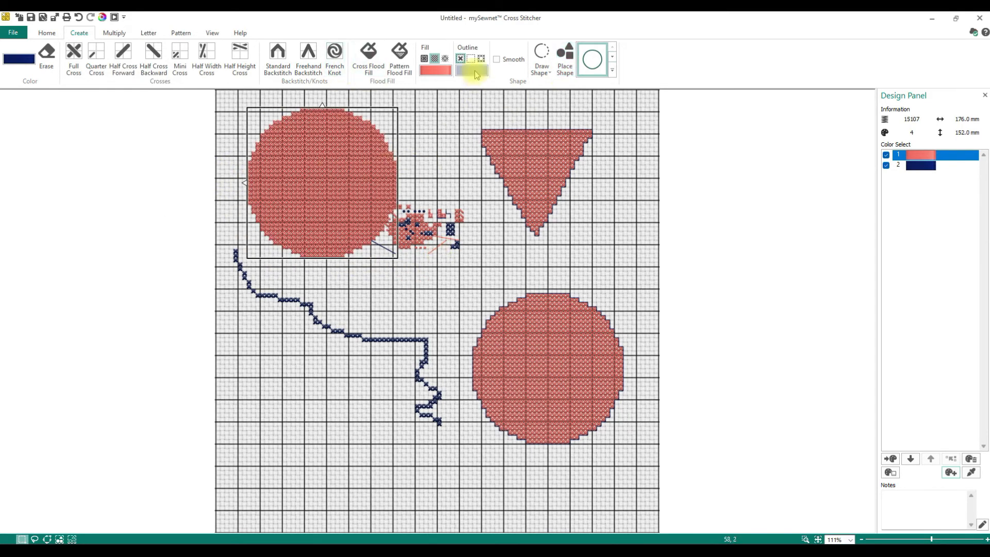
Step: Place an unfilled circle shape with a navy outline below the winding line of crosses
{"action": "left_click", "coordinate": [424, 58]}
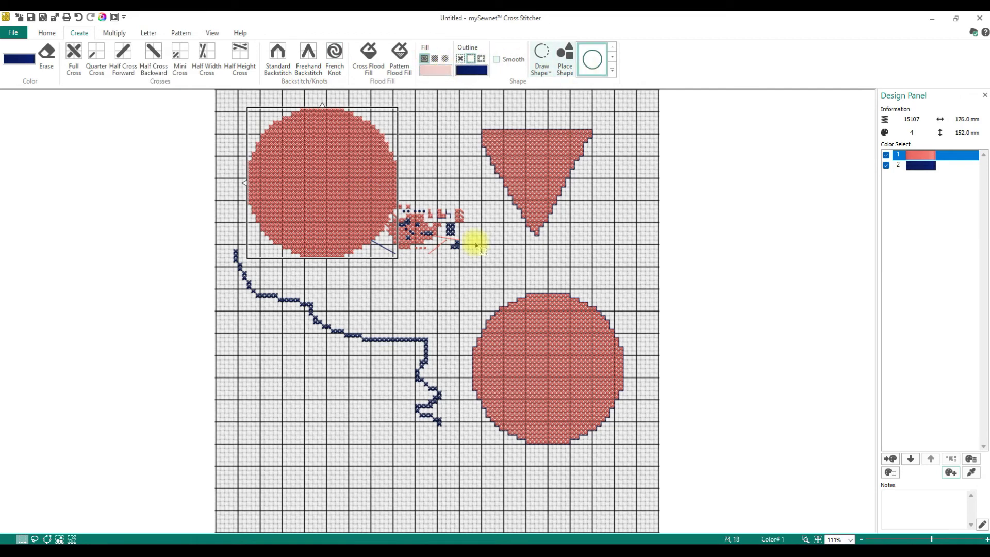
{"action": "left_click_drag", "start_coordinate": [255, 392], "coordinate": [402, 499]}
{"action": "left_click_drag", "start_coordinate": [407, 499], "coordinate": [407, 497]}
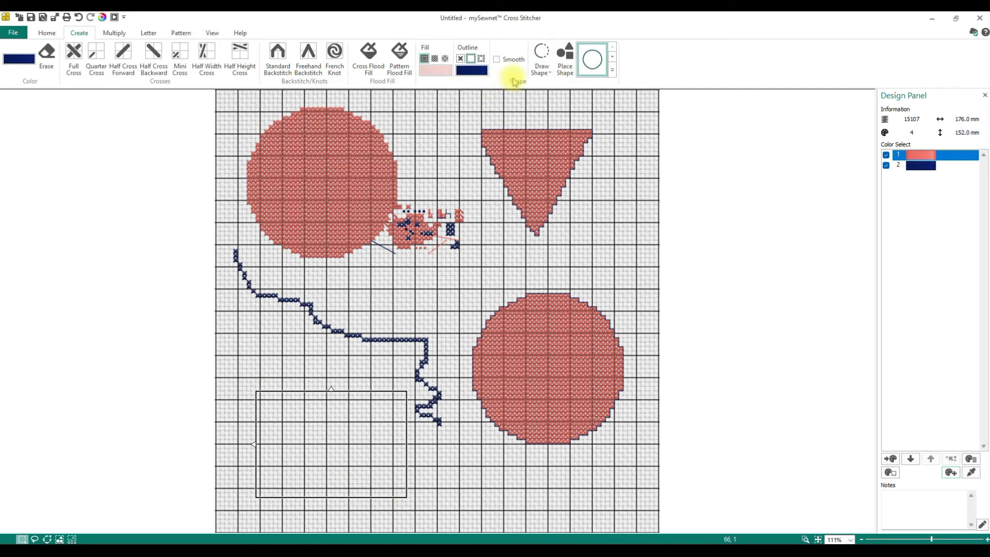
{"action": "left_click", "coordinate": [565, 59]}
{"action": "left_click_drag", "start_coordinate": [398, 335], "coordinate": [309, 454]}
{"action": "right_click", "coordinate": [327, 463]}
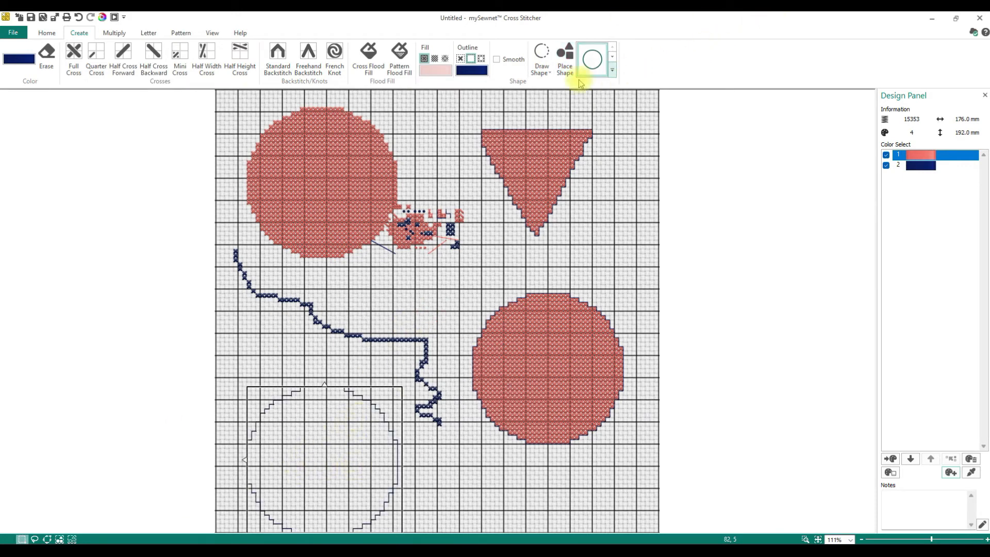
{"action": "left_click", "coordinate": [612, 70]}
{"action": "scroll", "coordinate": [639, 161], "scroll_direction": "down", "scroll_amount": 2}
{"action": "scroll", "coordinate": [639, 161], "scroll_direction": "down", "scroll_amount": 5}
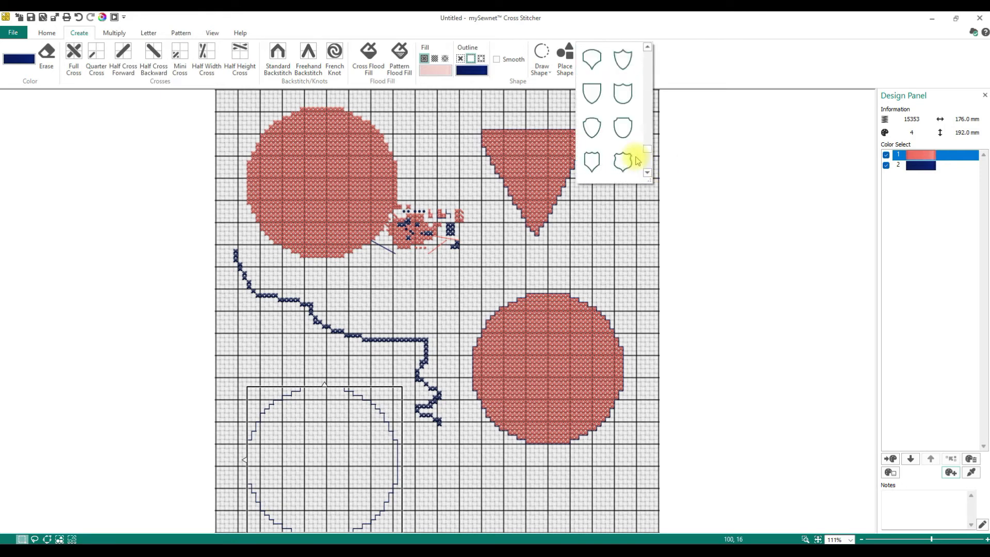
Step: Select all visible stitches and delete them to clear the design area
{"action": "left_click", "coordinate": [43, 33]}
{"action": "left_click", "coordinate": [45, 32]}
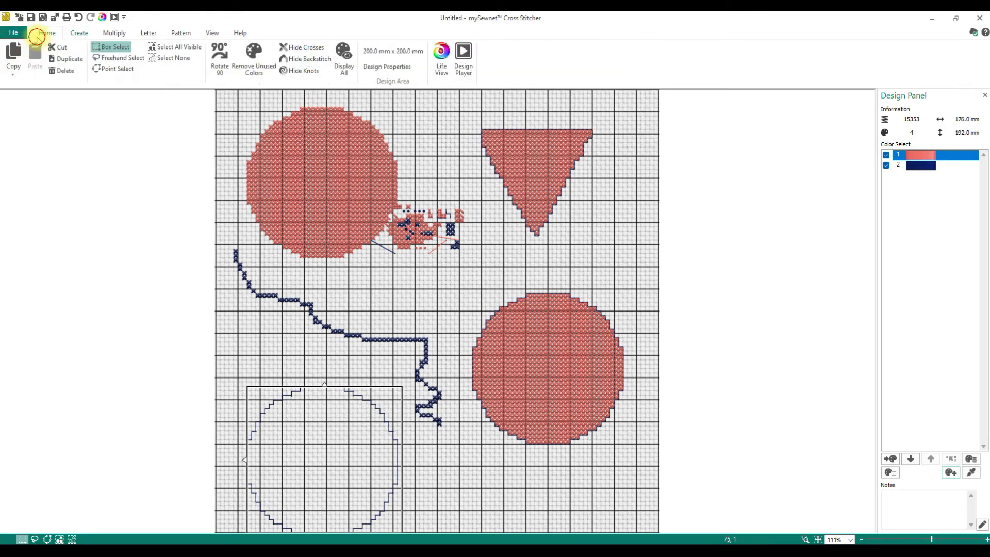
{"action": "left_click", "coordinate": [176, 46]}
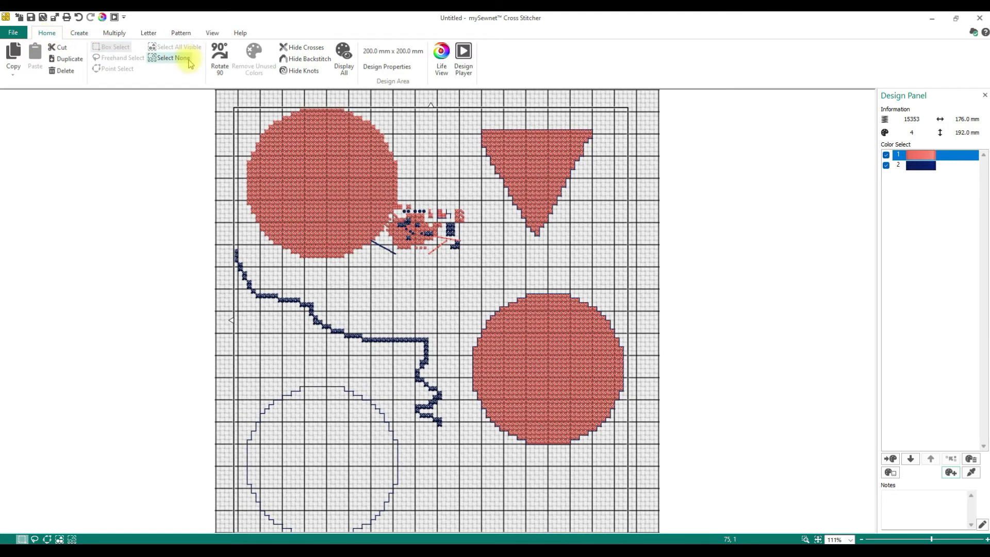
{"action": "key", "text": "Delete"}
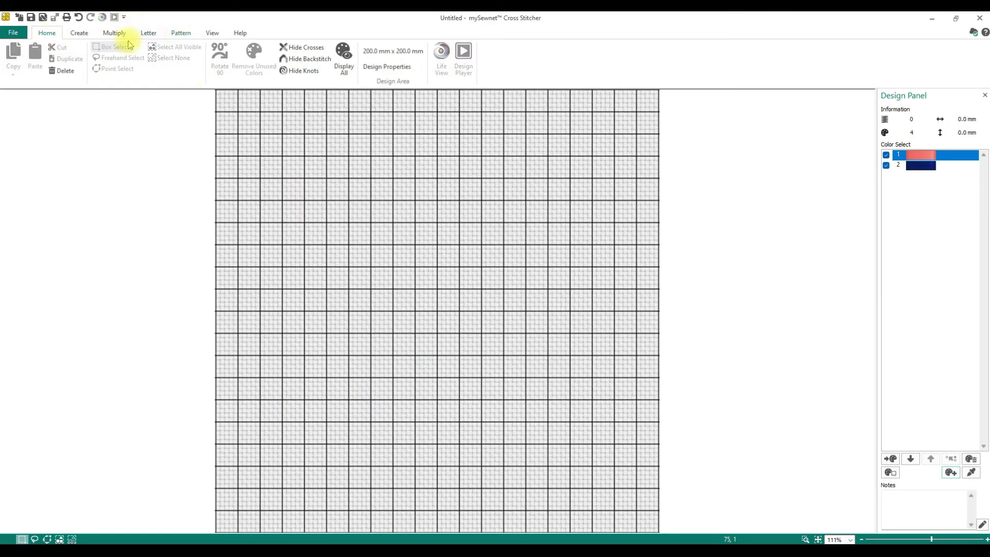
Step: Turn on Multiply and choose the eight-way mode with horizontal, vertical and diagonal axes
{"action": "left_click", "coordinate": [79, 34]}
{"action": "left_click", "coordinate": [112, 32]}
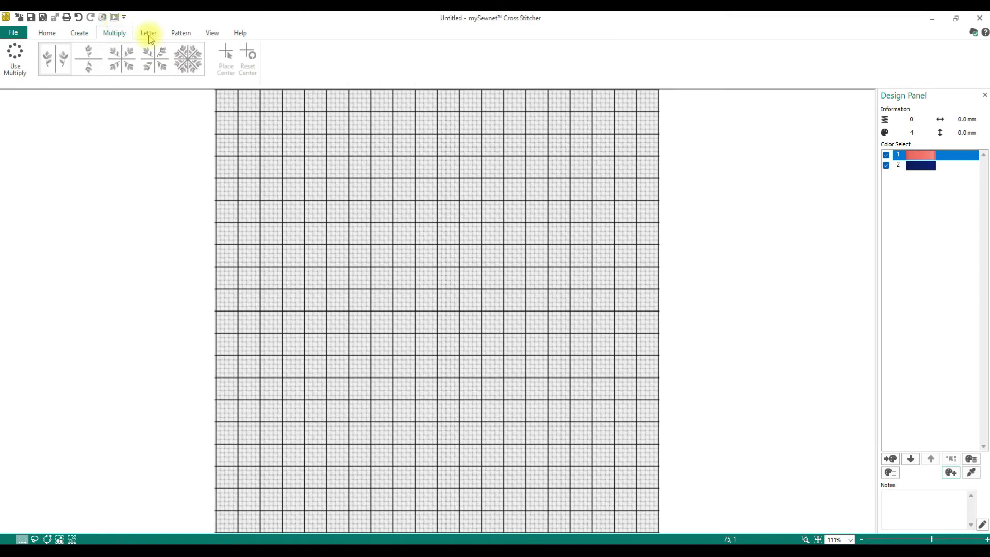
{"action": "left_click", "coordinate": [15, 58]}
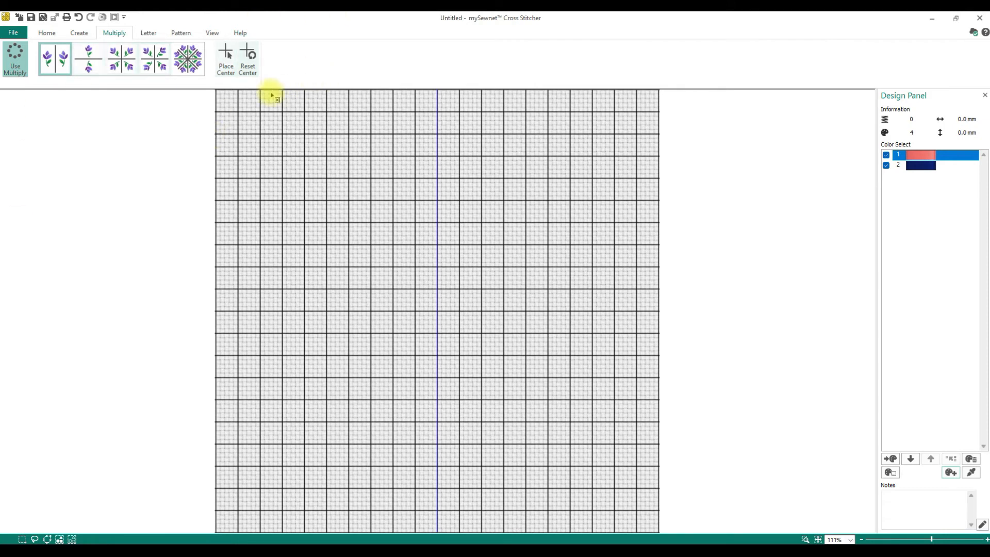
{"action": "left_click", "coordinate": [71, 65]}
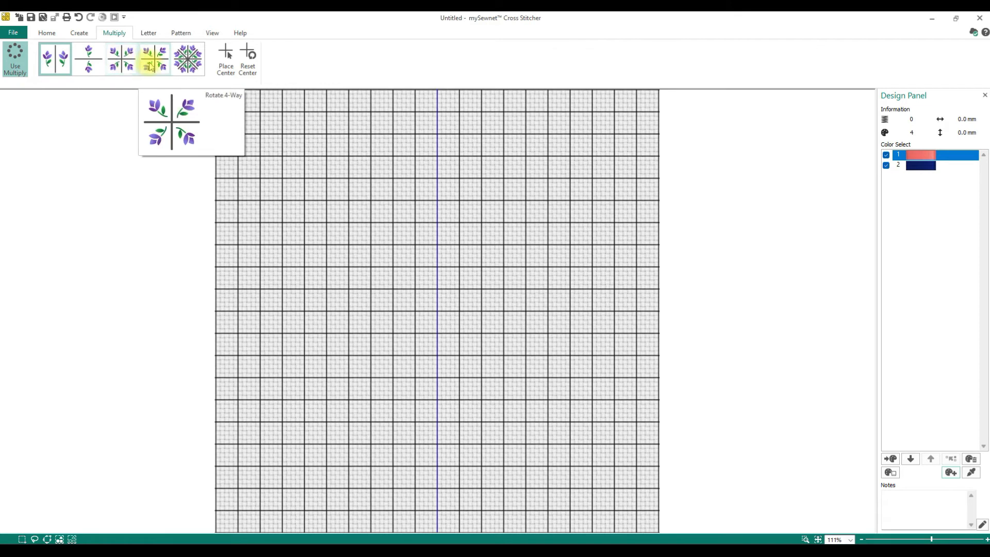
{"action": "left_click", "coordinate": [184, 63]}
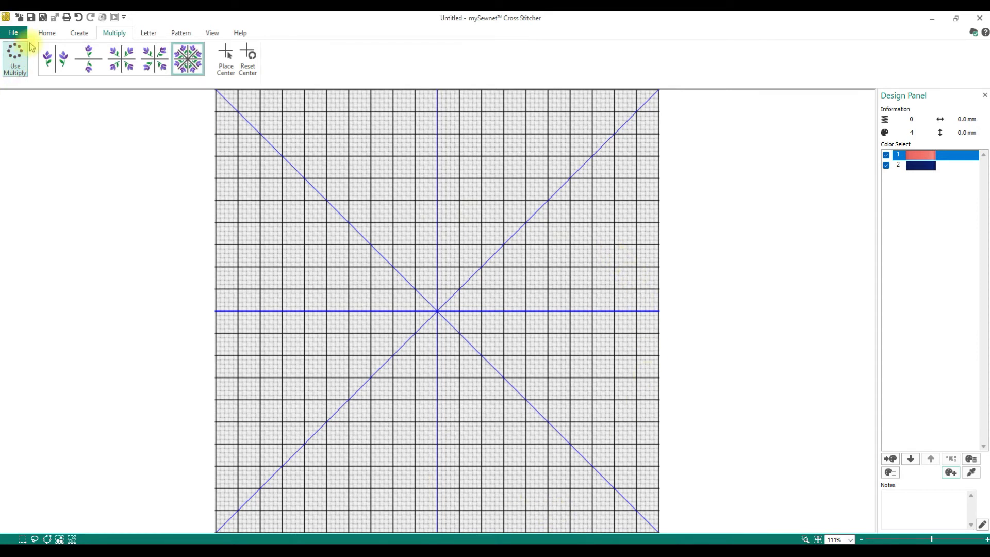
Step: Draw a central flower in navy full crosses around the multiply center, with a square, radiating spokes and eight rounded petals
{"action": "left_click", "coordinate": [435, 307]}
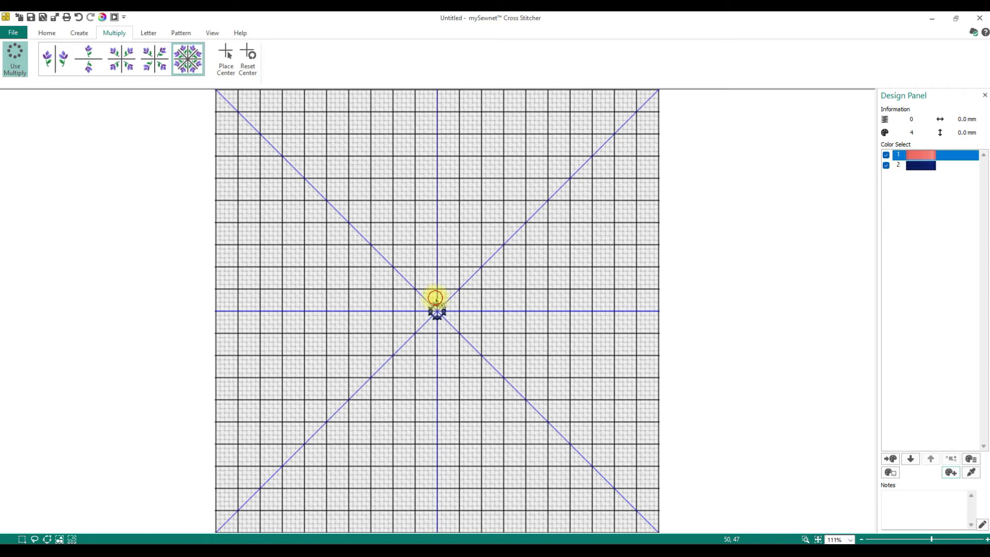
{"action": "left_click_drag", "start_coordinate": [435, 287], "coordinate": [456, 273]}
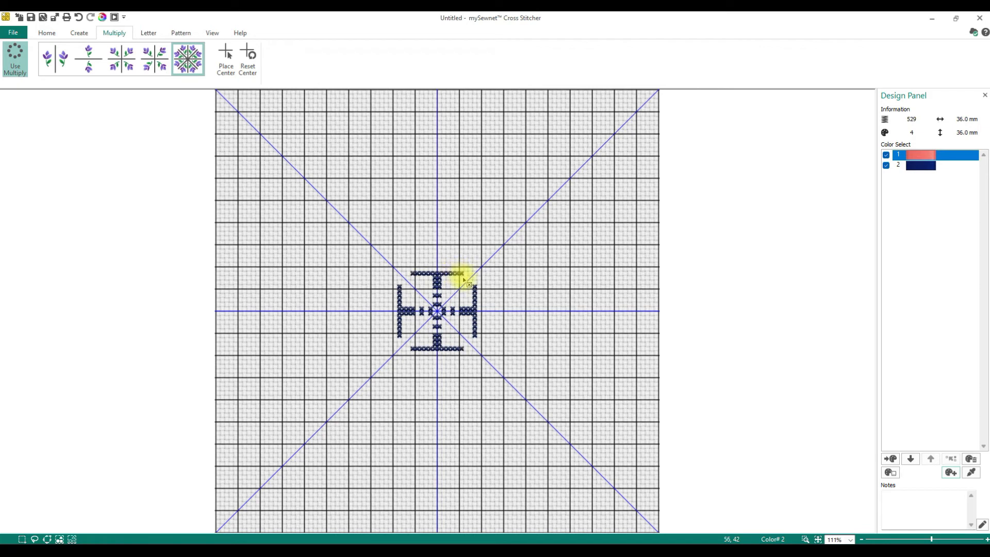
{"action": "left_click_drag", "start_coordinate": [474, 276], "coordinate": [481, 272]}
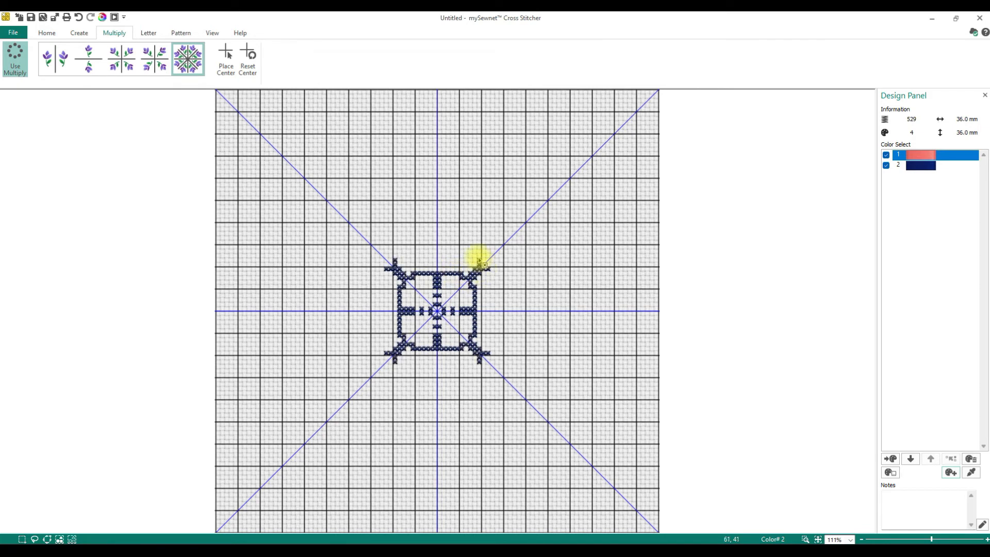
{"action": "mouse_move", "coordinate": [473, 254]}
{"action": "left_mouse_down"}
{"action": "mouse_move", "coordinate": [443, 260]}
{"action": "mouse_move", "coordinate": [426, 328]}
{"action": "mouse_move", "coordinate": [440, 309]}
{"action": "mouse_move", "coordinate": [420, 313]}
{"action": "mouse_move", "coordinate": [432, 313]}
{"action": "mouse_move", "coordinate": [468, 365]}
{"action": "mouse_move", "coordinate": [437, 330]}
{"action": "mouse_move", "coordinate": [417, 339]}
{"action": "mouse_move", "coordinate": [434, 315]}
{"action": "mouse_move", "coordinate": [413, 340]}
{"action": "left_mouse_up"}
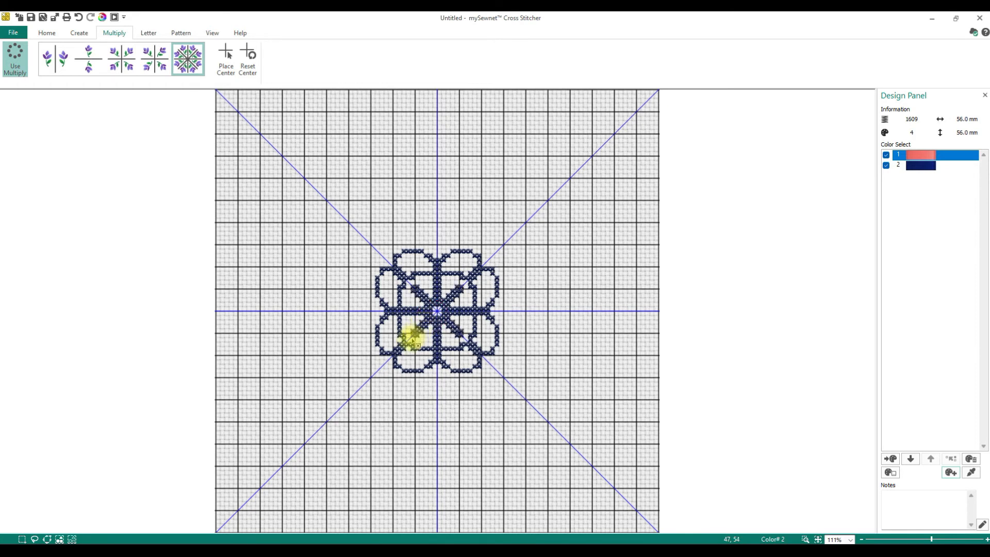
{"action": "mouse_move", "coordinate": [410, 342]}
{"action": "left_mouse_down"}
{"action": "mouse_move", "coordinate": [536, 347]}
{"action": "mouse_move", "coordinate": [475, 332]}
{"action": "mouse_move", "coordinate": [413, 291]}
{"action": "mouse_move", "coordinate": [432, 331]}
{"action": "mouse_move", "coordinate": [500, 343]}
{"action": "left_mouse_up"}
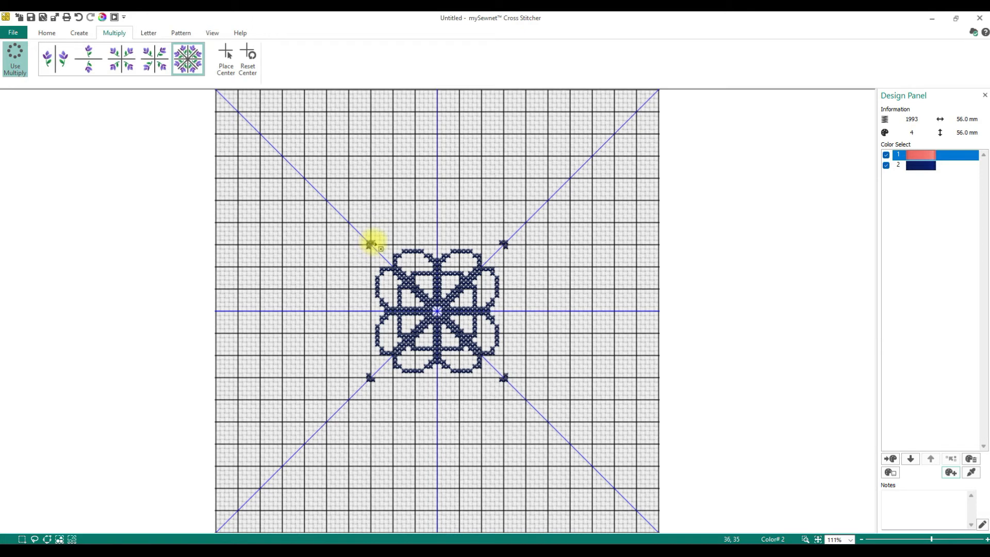
Step: Draw a navy ring around the central flower, pointed petals on all eight axes and an outer border joining their tips
{"action": "left_click_drag", "start_coordinate": [380, 237], "coordinate": [438, 227]}
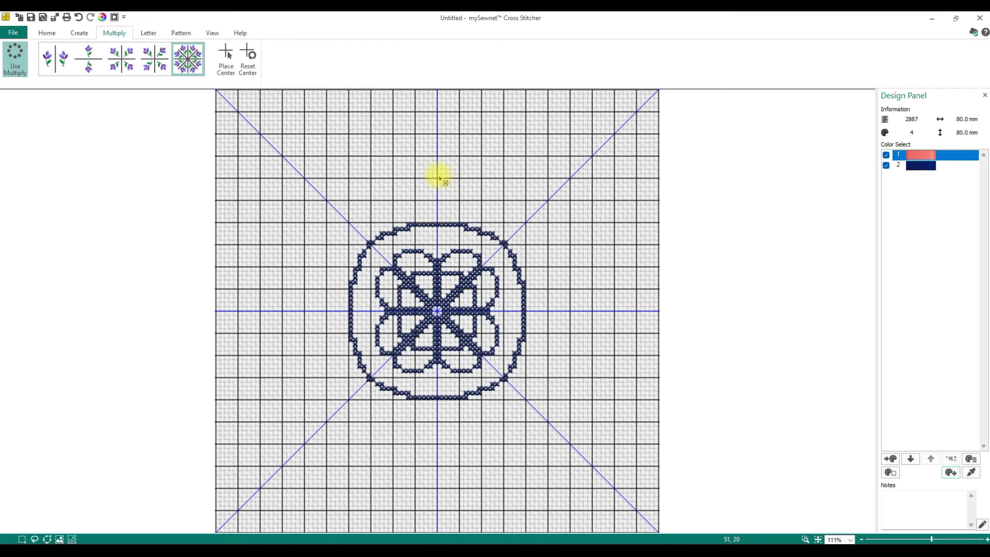
{"action": "mouse_move", "coordinate": [437, 177]}
{"action": "left_mouse_down"}
{"action": "mouse_move", "coordinate": [453, 188]}
{"action": "mouse_move", "coordinate": [465, 220]}
{"action": "left_mouse_up"}
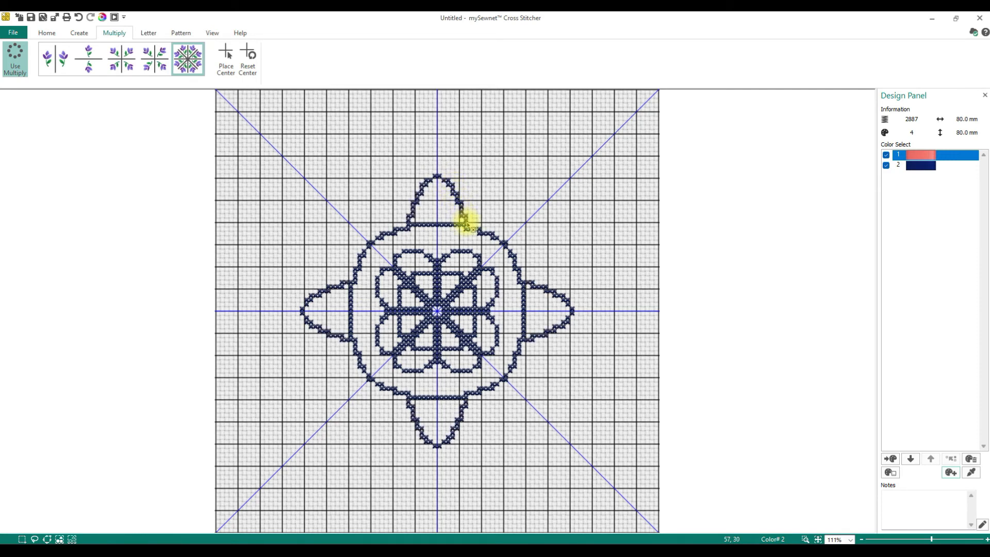
{"action": "left_click_drag", "start_coordinate": [470, 226], "coordinate": [529, 210]}
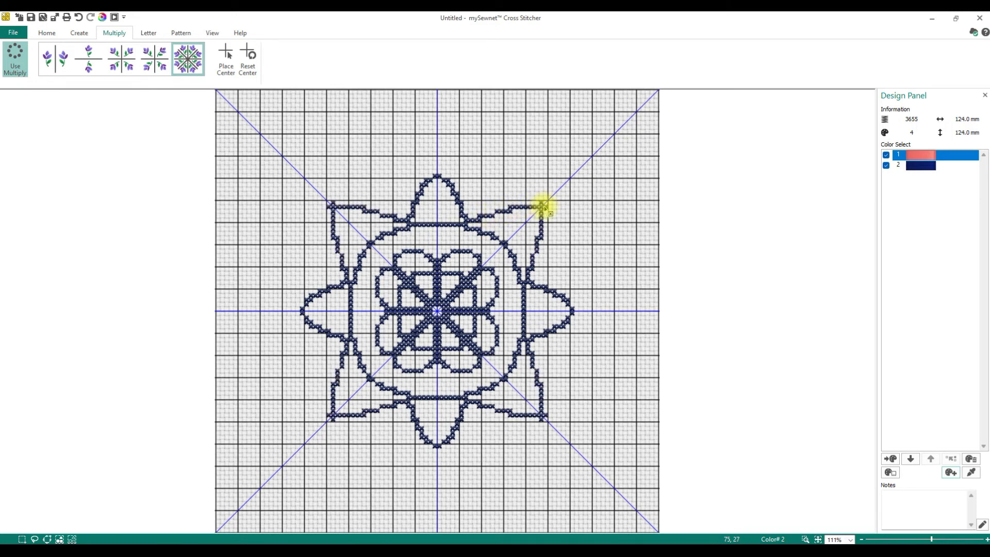
{"action": "mouse_move", "coordinate": [547, 208]}
{"action": "left_mouse_down"}
{"action": "mouse_move", "coordinate": [561, 225]}
{"action": "mouse_move", "coordinate": [573, 305]}
{"action": "left_mouse_up"}
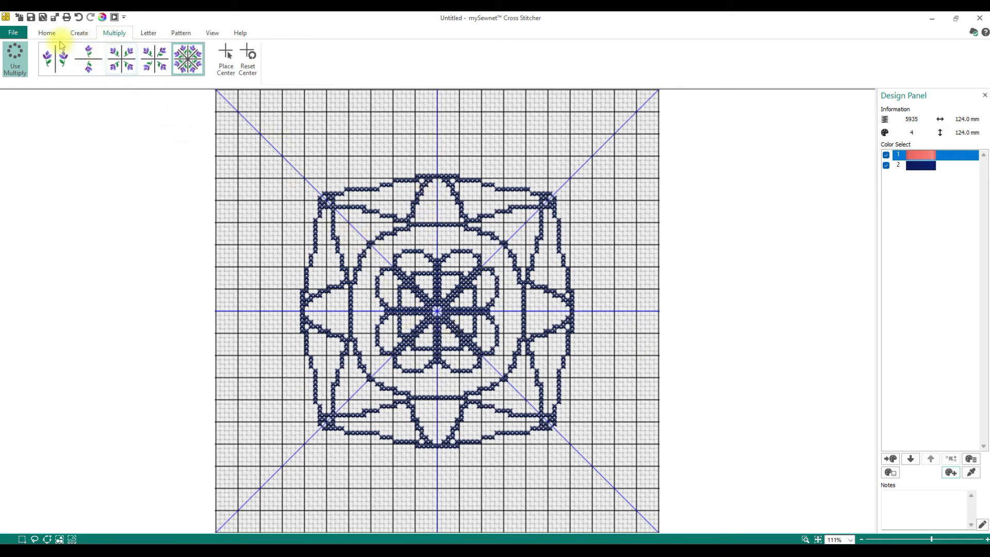
Step: Flood fill the inner square's sections, the eight pointed outer petals and the very center with red crosses
{"action": "left_click", "coordinate": [41, 34]}
{"action": "left_click", "coordinate": [79, 36]}
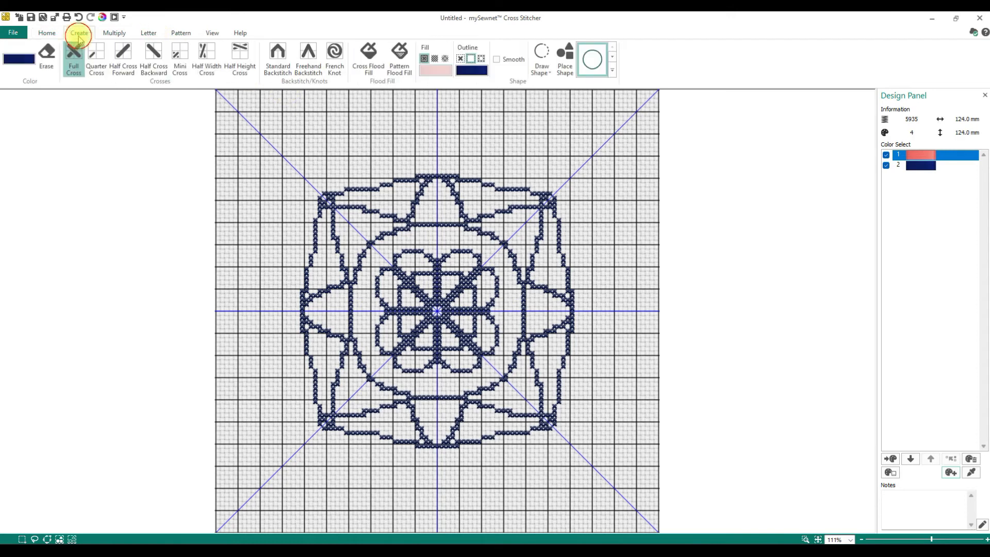
{"action": "left_click", "coordinate": [17, 58]}
{"action": "left_click", "coordinate": [12, 74]}
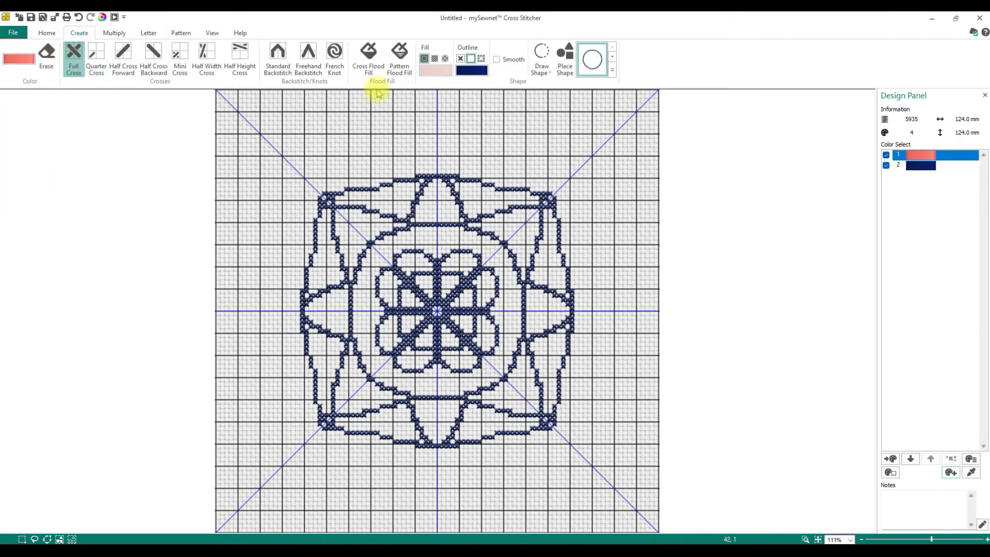
{"action": "left_click", "coordinate": [368, 58]}
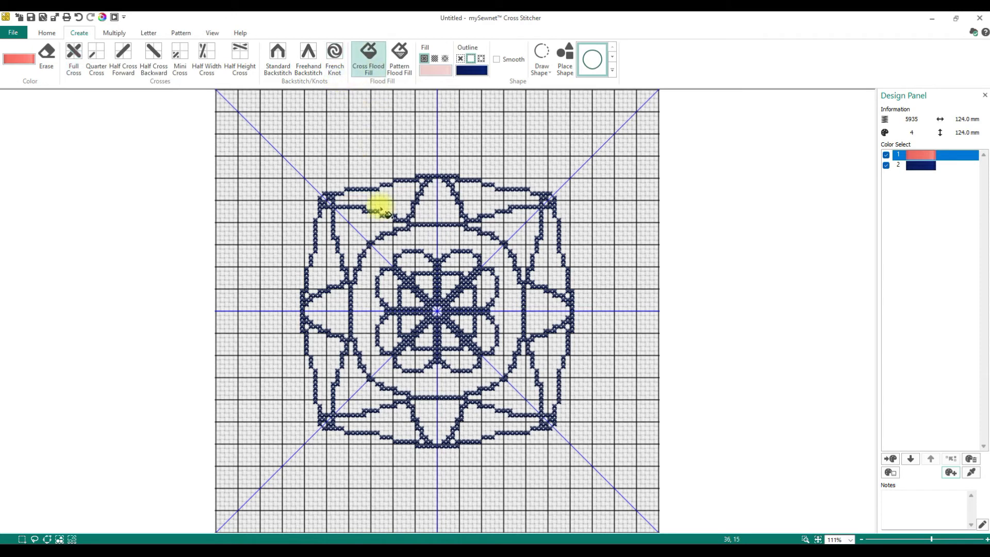
{"action": "left_click", "coordinate": [423, 291]}
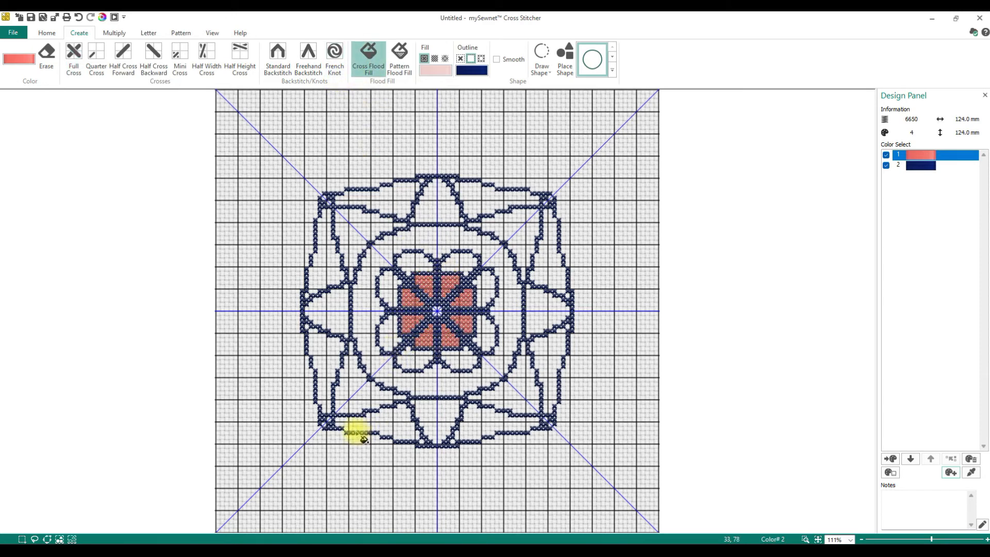
{"action": "left_click", "coordinate": [354, 394]}
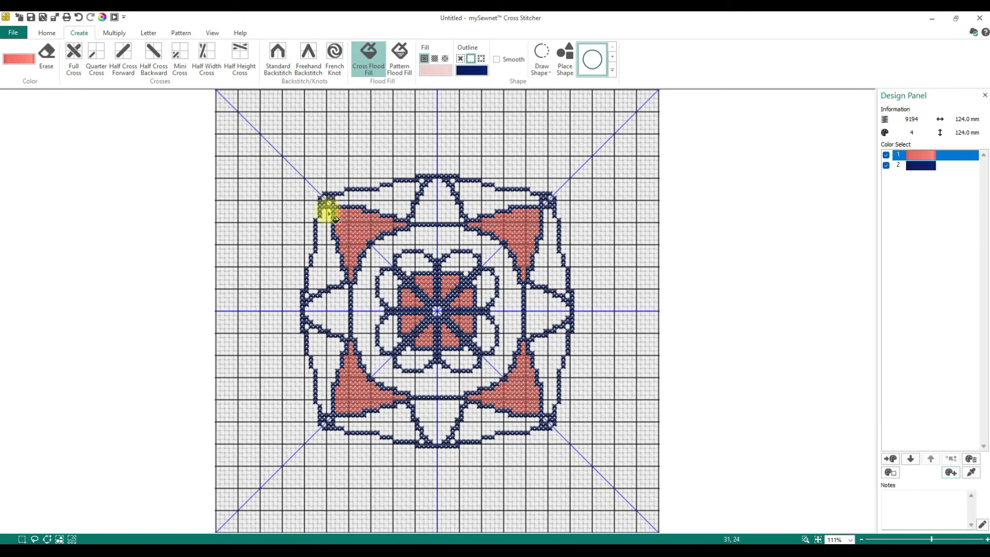
{"action": "left_click", "coordinate": [312, 304]}
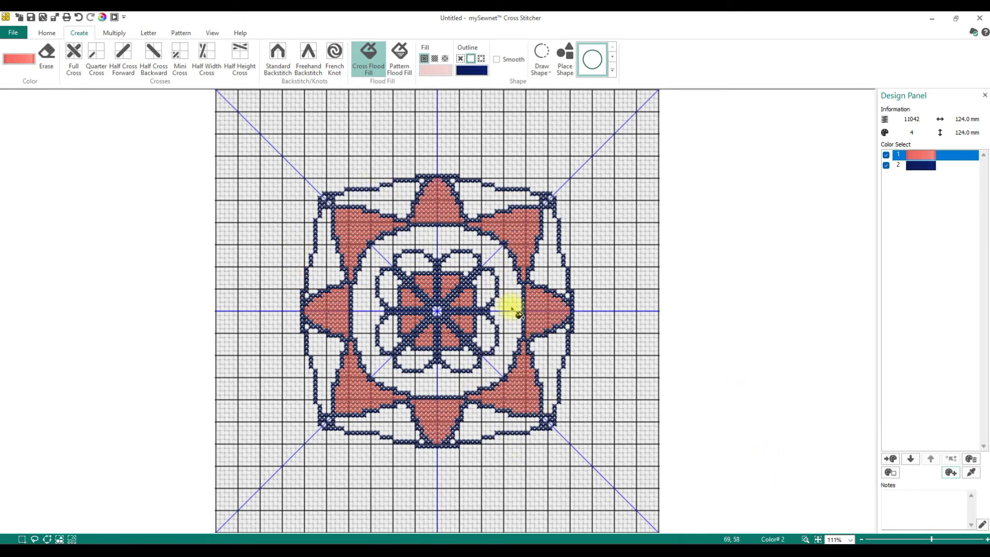
{"action": "left_click", "coordinate": [437, 310]}
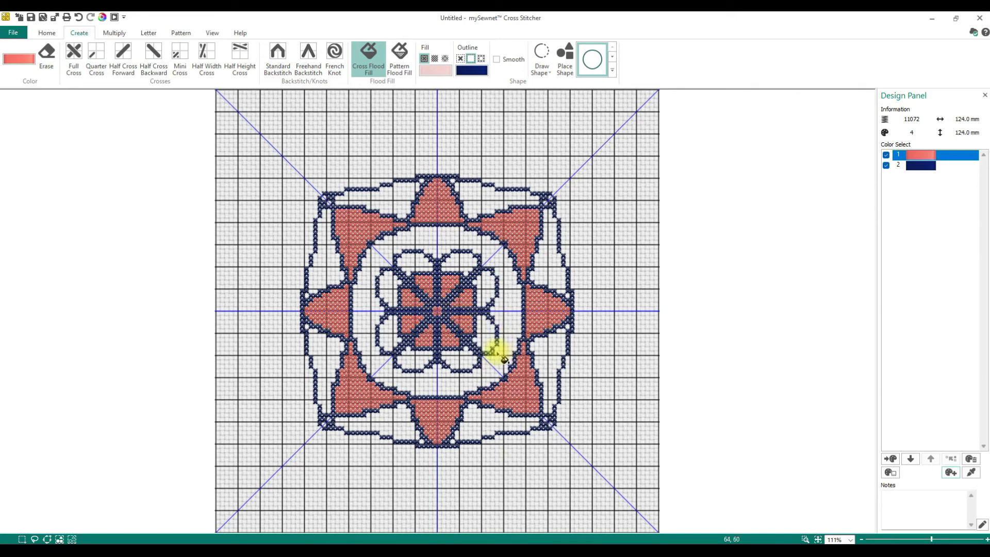
Step: Add navy full crosses along the outer edges of the central flower's rounded petals
{"action": "left_click", "coordinate": [74, 57]}
{"action": "left_click", "coordinate": [30, 63]}
{"action": "left_click", "coordinate": [34, 76]}
{"action": "left_click", "coordinate": [475, 370]}
{"action": "left_click", "coordinate": [425, 372]}
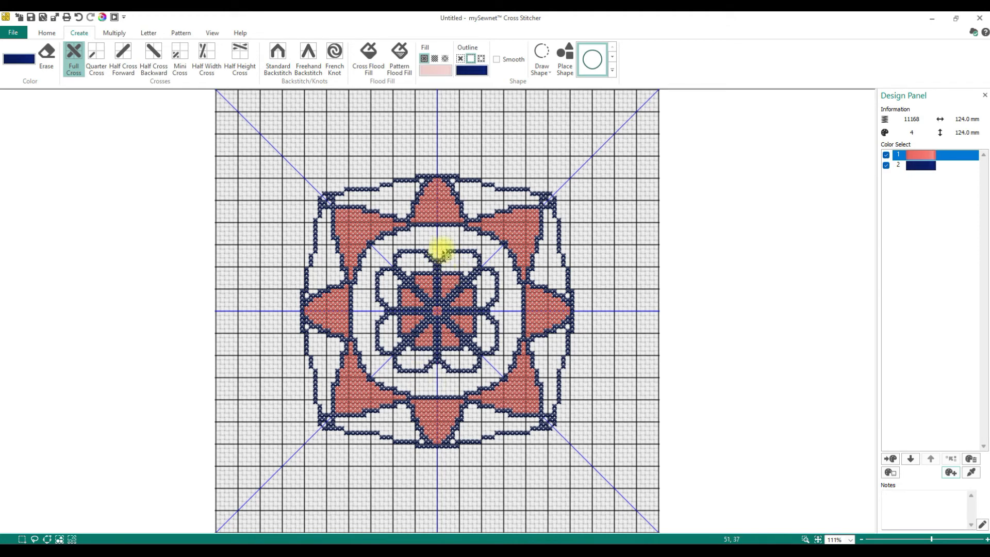
Step: Stitch small navy diamond accents in the four red diagonal petals and navy dots in the other four red petals
{"action": "left_click", "coordinate": [323, 198]}
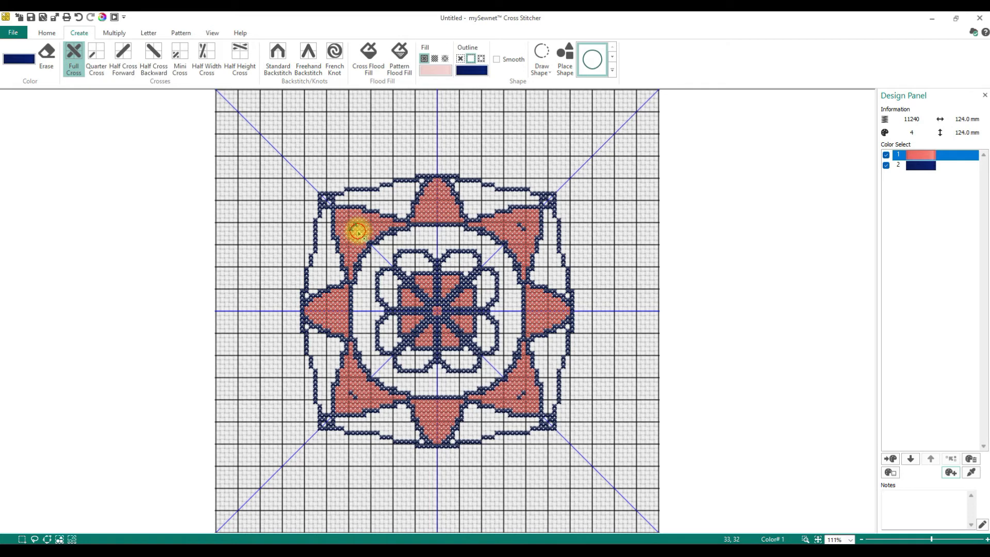
{"action": "left_click", "coordinate": [355, 229]}
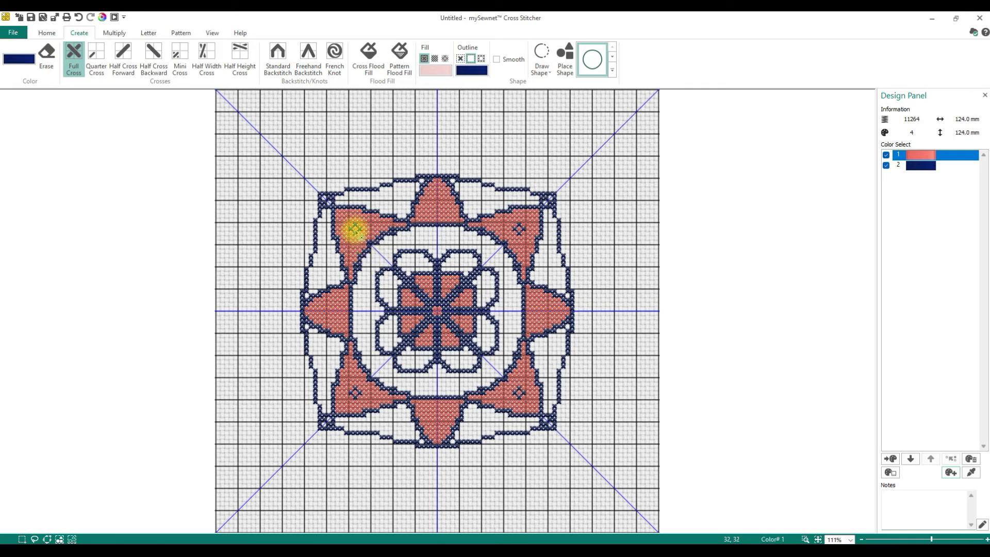
{"action": "left_click", "coordinate": [437, 202]}
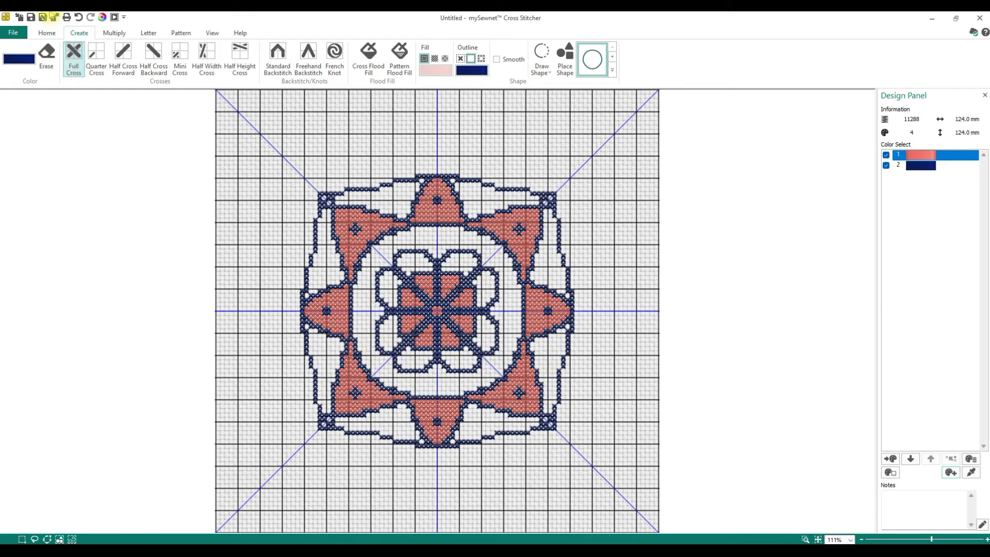
Step: Add the Robison-Anton Rayon 40 thread color 2578 Harvest Green as the stitching color
{"action": "left_click", "coordinate": [29, 61]}
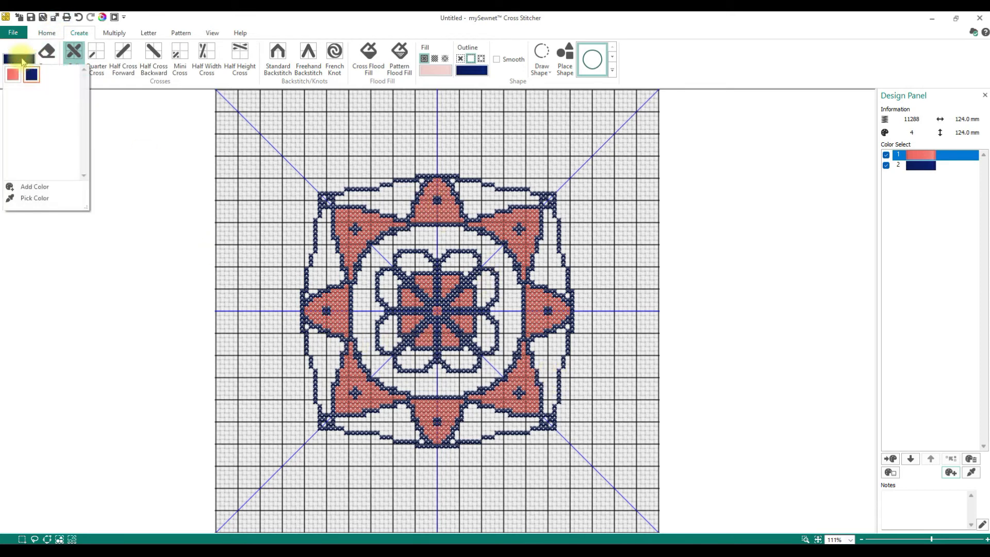
{"action": "left_click", "coordinate": [27, 187]}
{"action": "left_click", "coordinate": [488, 240]}
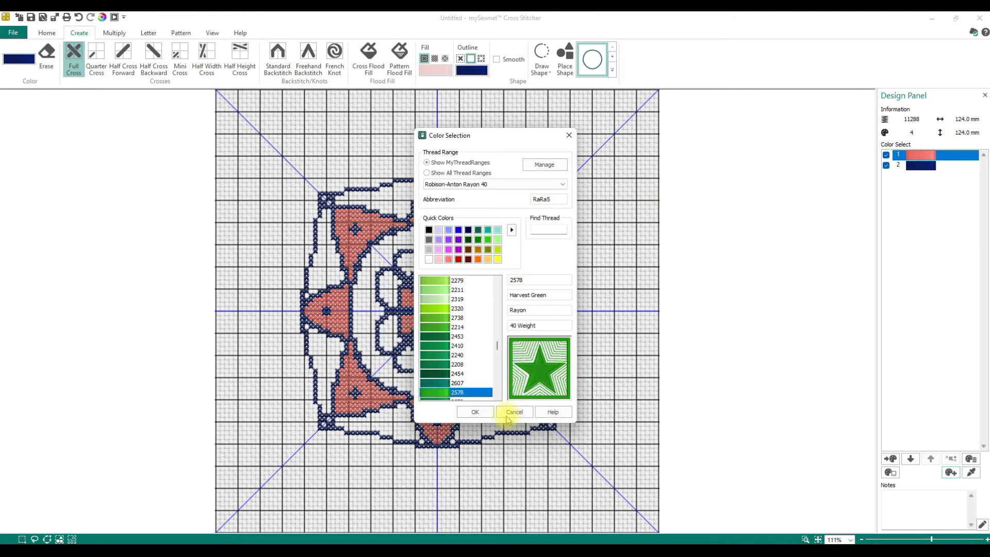
{"action": "left_click", "coordinate": [475, 411]}
Step: Flood fill the ring around the central flower and the gaps between the red petals and outer border with green crosses
{"action": "left_click", "coordinate": [468, 60]}
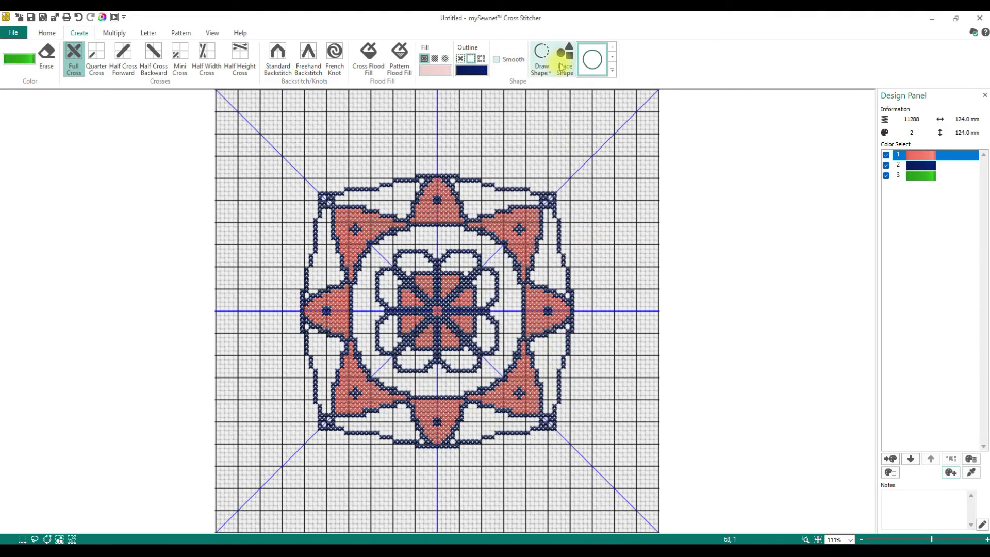
{"action": "left_click", "coordinate": [366, 61]}
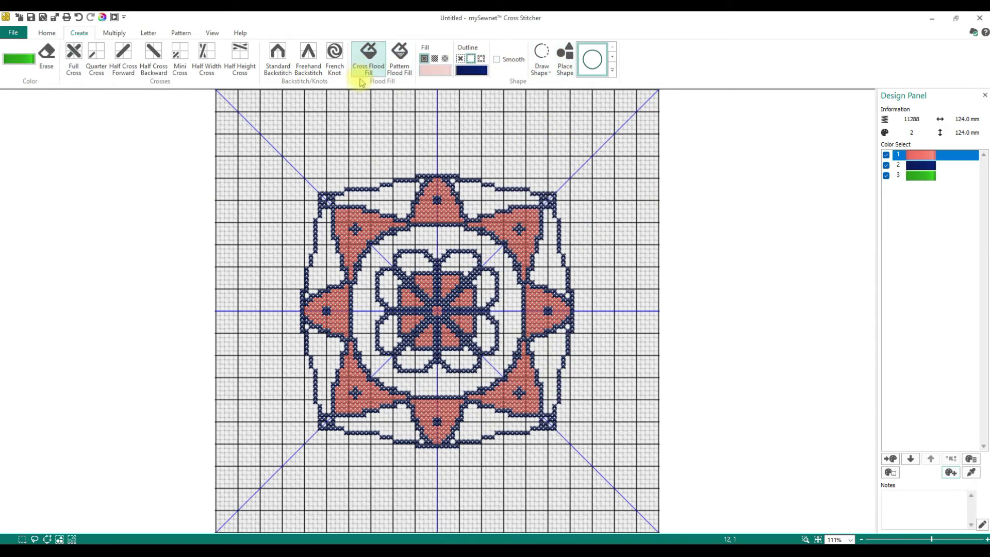
{"action": "left_click", "coordinate": [395, 203]}
{"action": "left_click", "coordinate": [489, 392]}
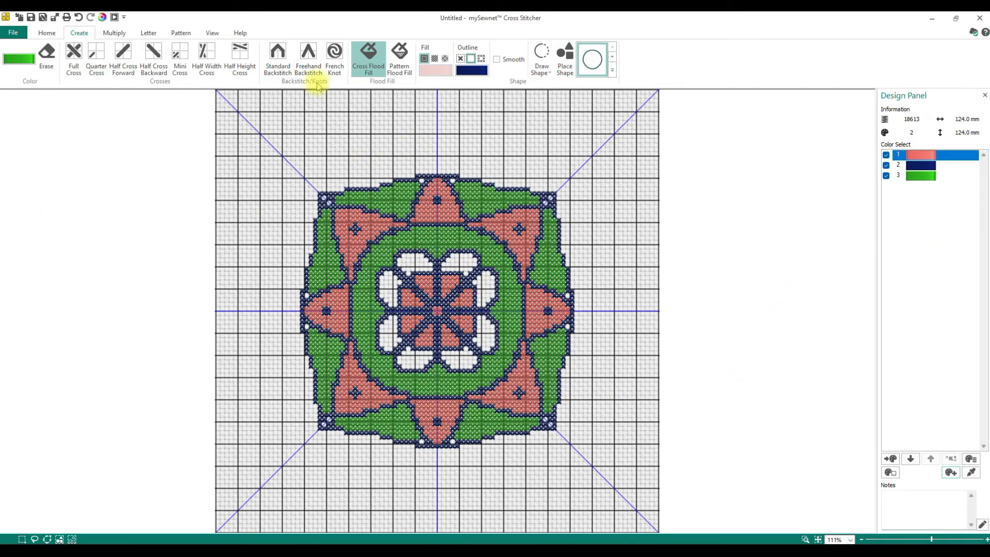
Step: Try flood filling the background outside the mandala's border with green crosses, and undo the fill
{"action": "left_click", "coordinate": [113, 33]}
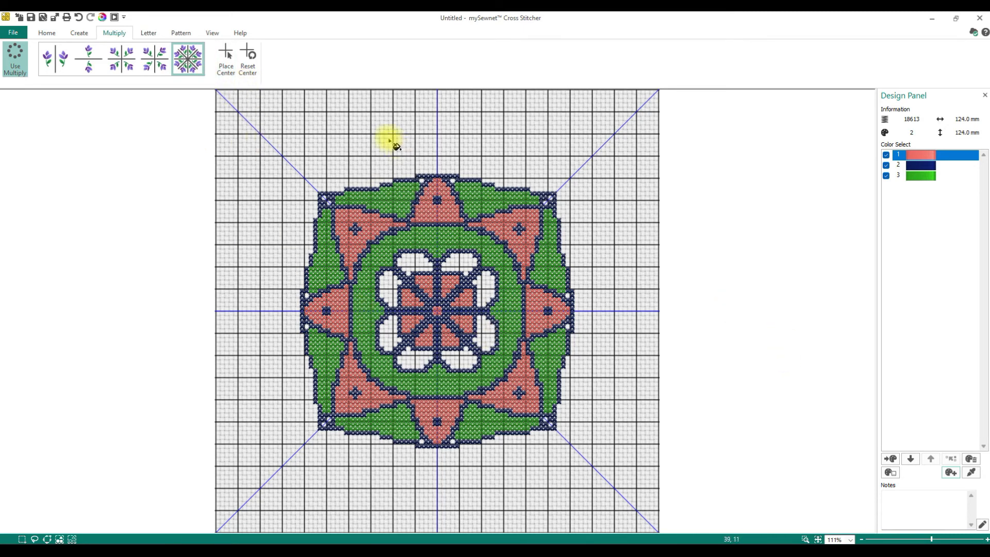
{"action": "left_click", "coordinate": [321, 130]}
{"action": "left_click", "coordinate": [264, 109]}
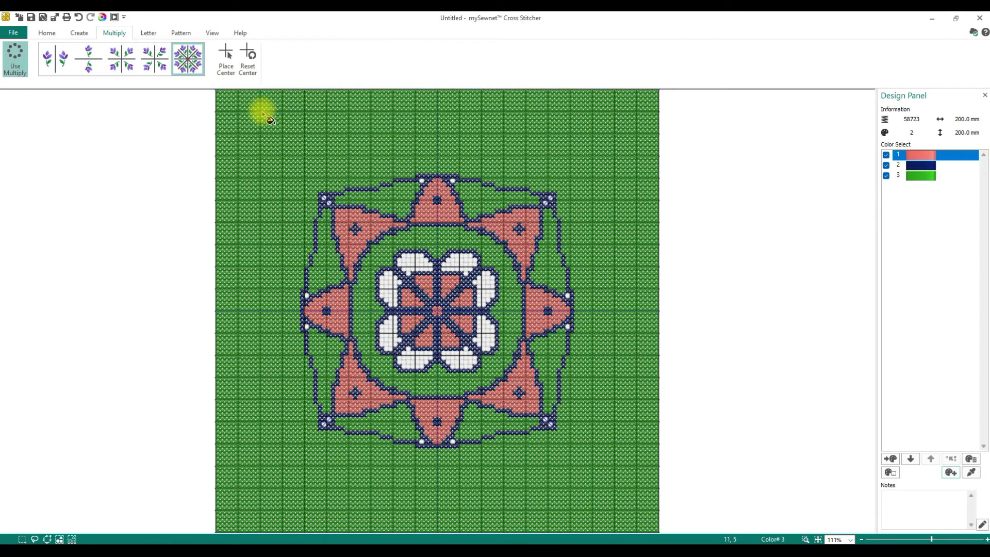
{"action": "left_click", "coordinate": [79, 17]}
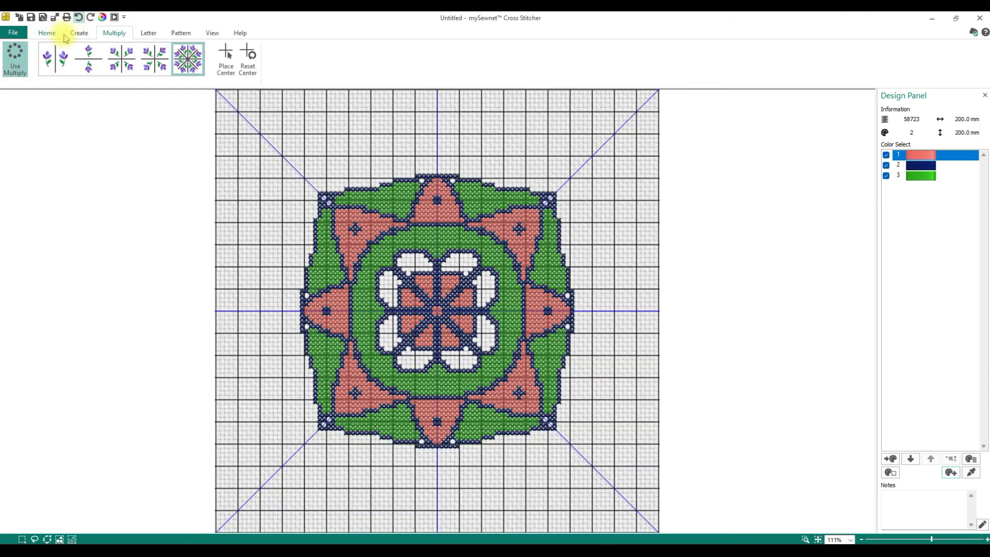
Step: Stitch a green full-cross line beside a diagonal axis, multiplied so that pairs of lines run outward at all four corners
{"action": "left_click", "coordinate": [79, 33]}
{"action": "left_click", "coordinate": [70, 68]}
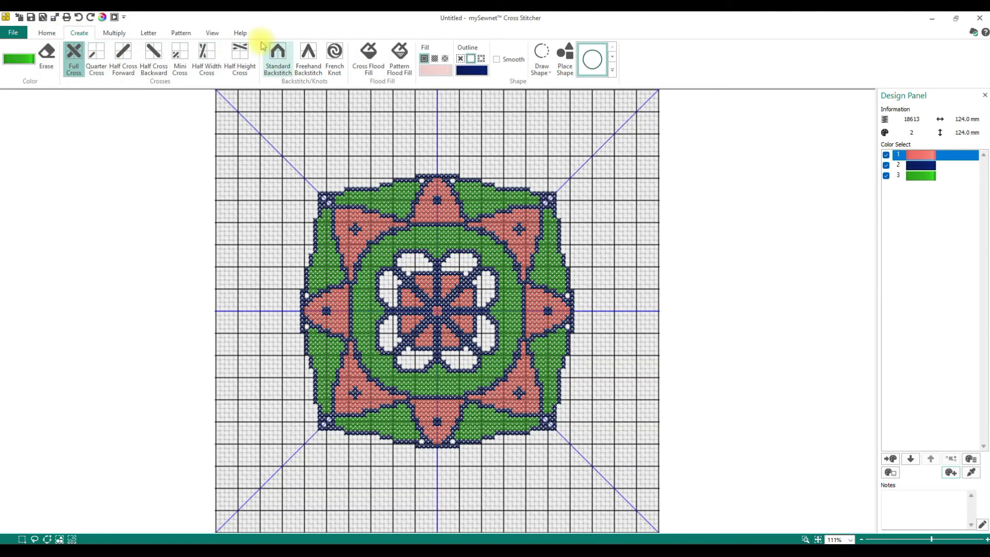
{"action": "left_click_drag", "start_coordinate": [292, 125], "coordinate": [348, 188]}
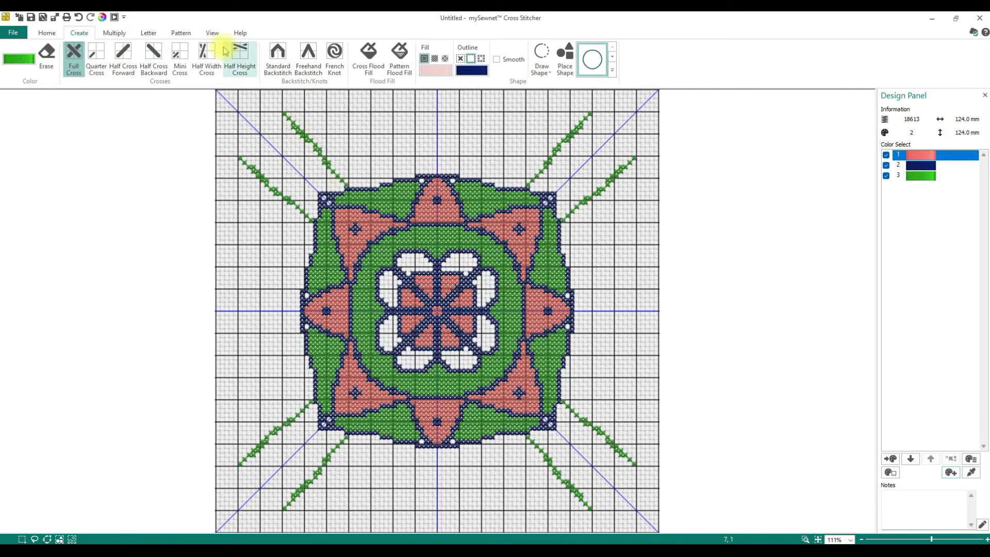
Step: Turn off Multiply and stitch a single freehand green line curving above the mandala and down its right side
{"action": "left_click", "coordinate": [182, 33]}
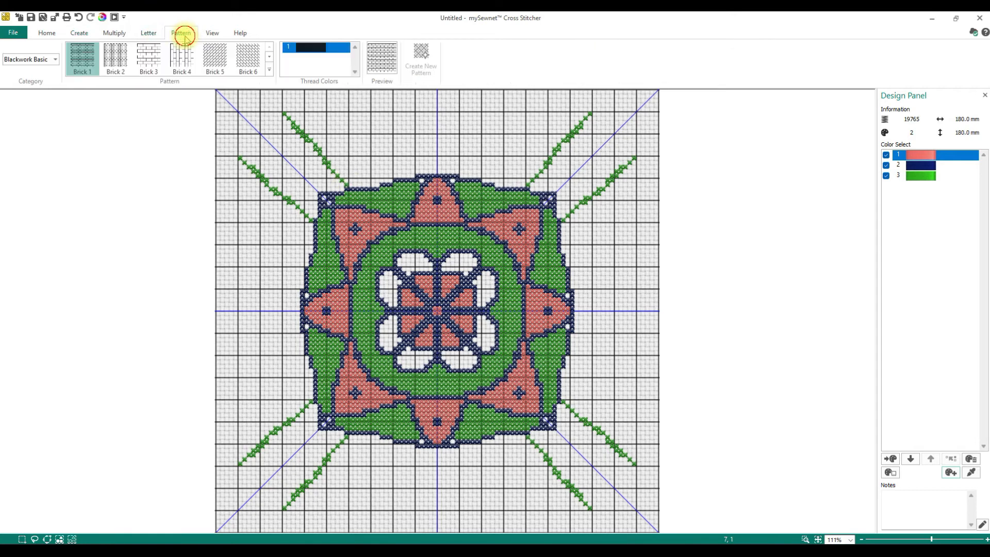
{"action": "left_click", "coordinate": [148, 33]}
{"action": "left_click", "coordinate": [115, 32]}
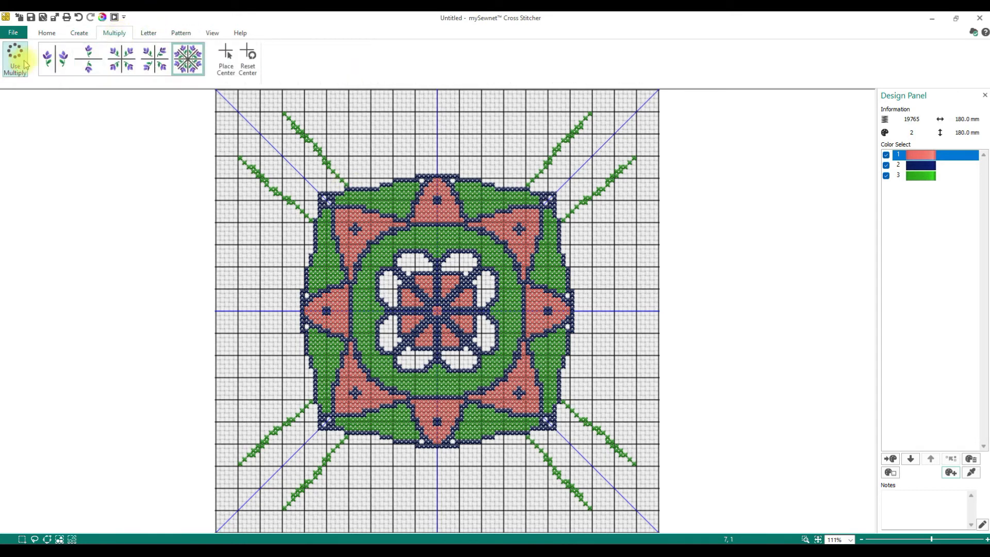
{"action": "left_click", "coordinate": [21, 62]}
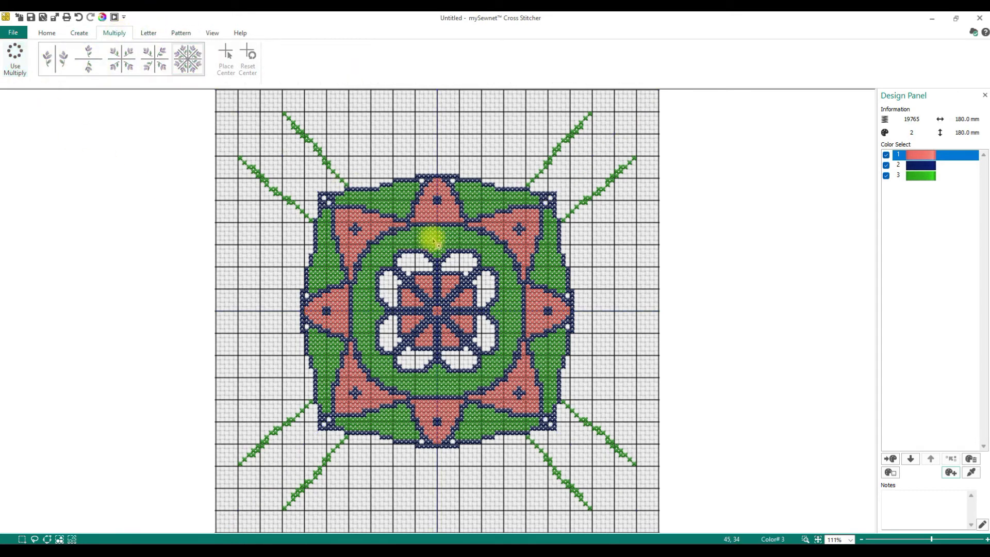
{"action": "left_click", "coordinate": [79, 33]}
{"action": "left_click_drag", "start_coordinate": [374, 141], "coordinate": [478, 146]}
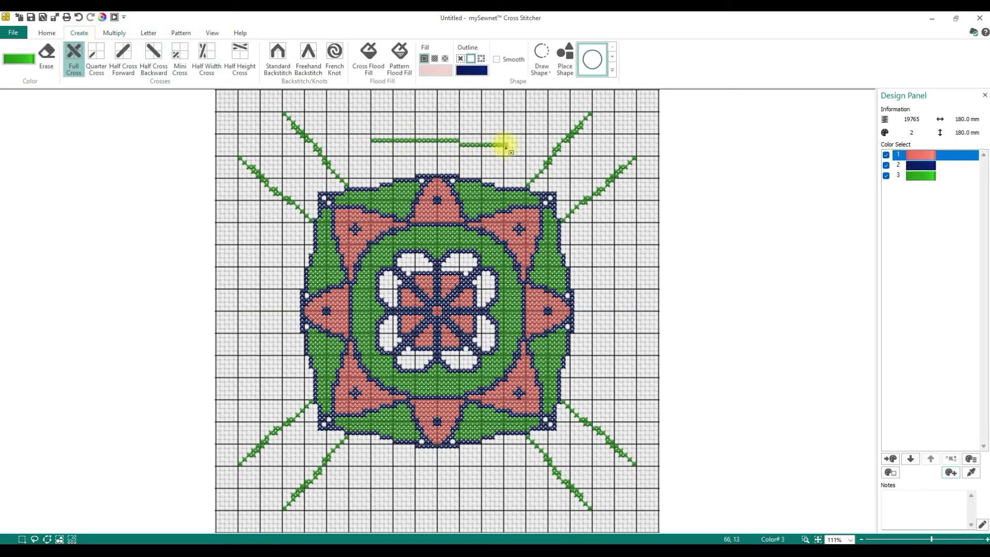
{"action": "mouse_move", "coordinate": [608, 314]}
{"action": "left_mouse_down"}
{"action": "mouse_move", "coordinate": [613, 357]}
{"action": "mouse_move", "coordinate": [586, 418]}
{"action": "left_mouse_up"}
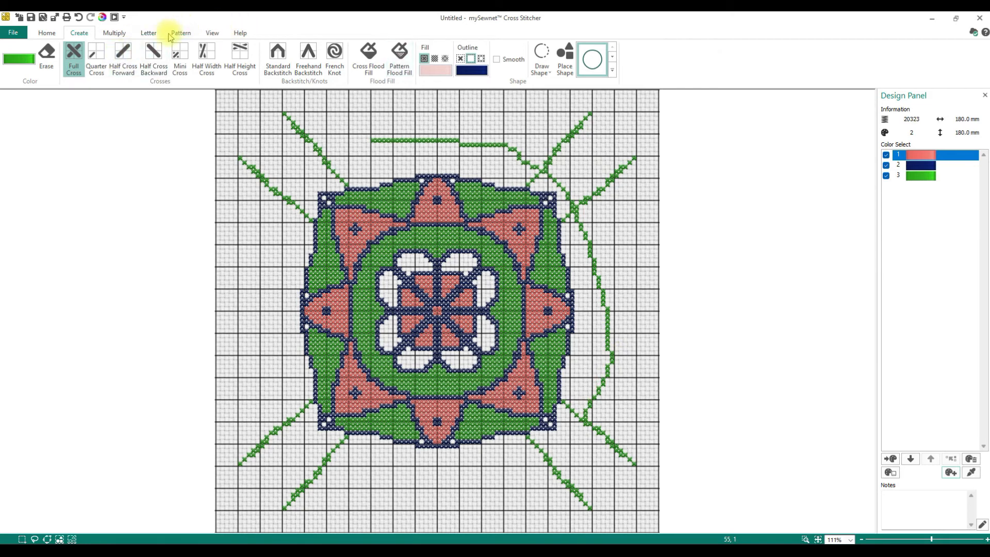
Step: Select all visible stitches and delete them to clear the design area
{"action": "left_click", "coordinate": [59, 33]}
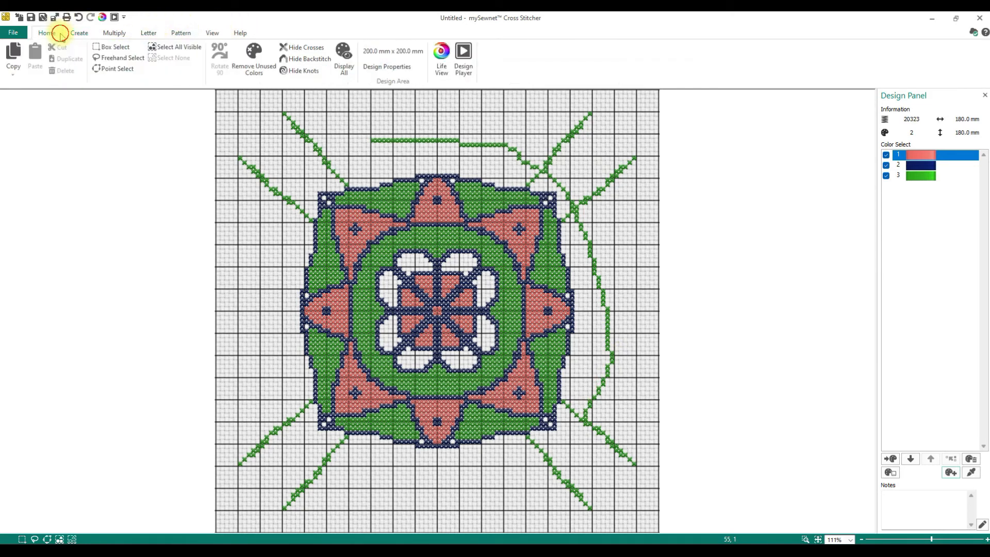
{"action": "left_click", "coordinate": [175, 47]}
{"action": "key", "text": "Delete"}
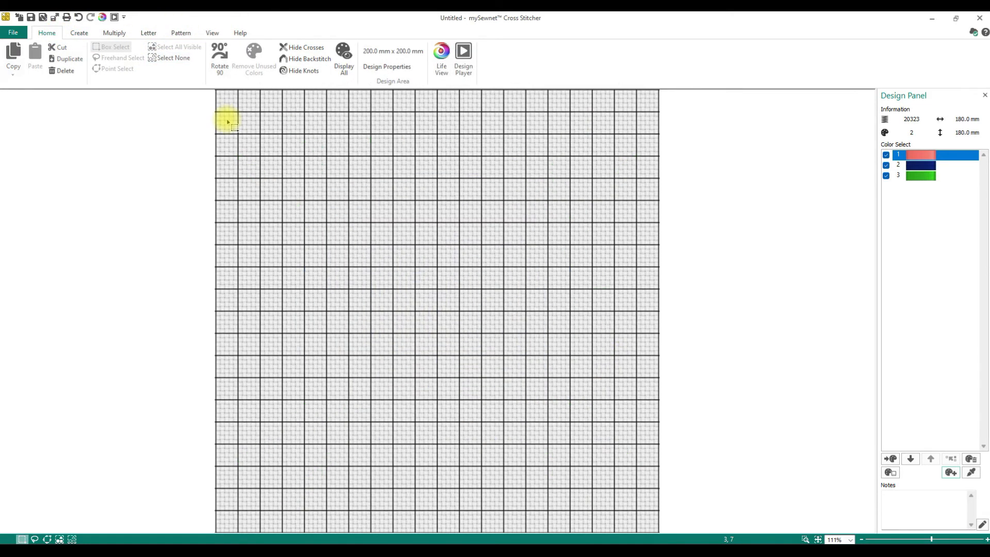
Step: Create a first name as lettering in the fixed font Bettina Cross UC 15 and position it mid-canvas
{"action": "left_click", "coordinate": [148, 34]}
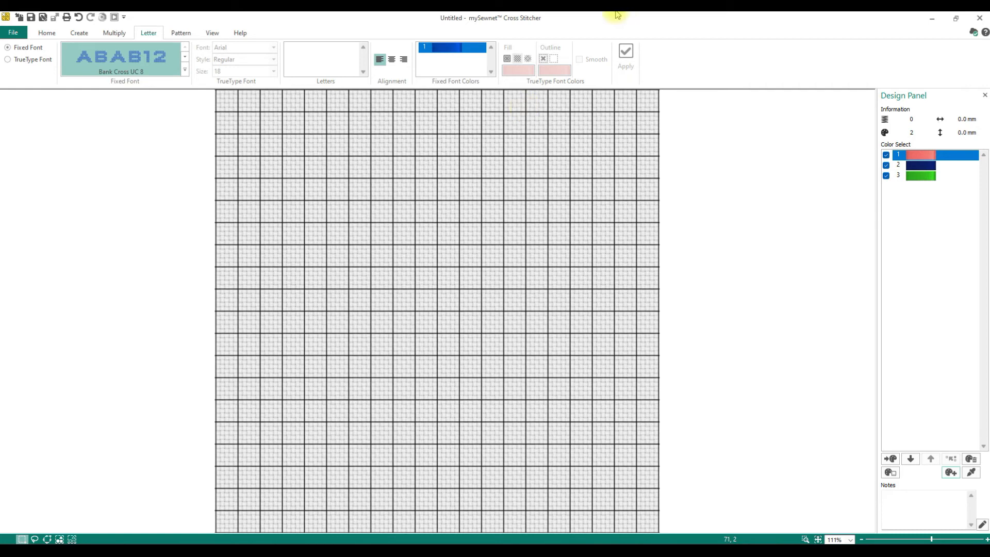
{"action": "left_click", "coordinate": [185, 70]}
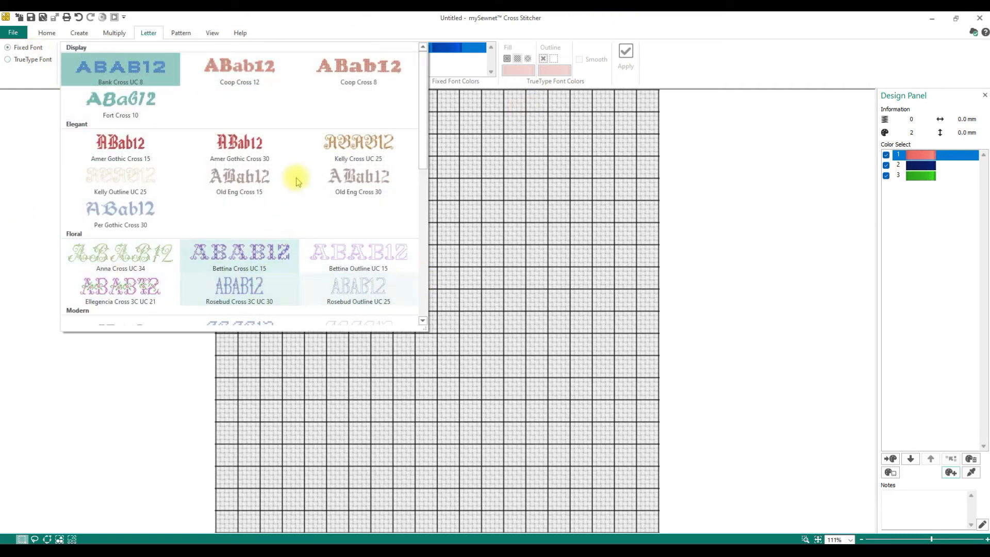
{"action": "left_click", "coordinate": [272, 249]}
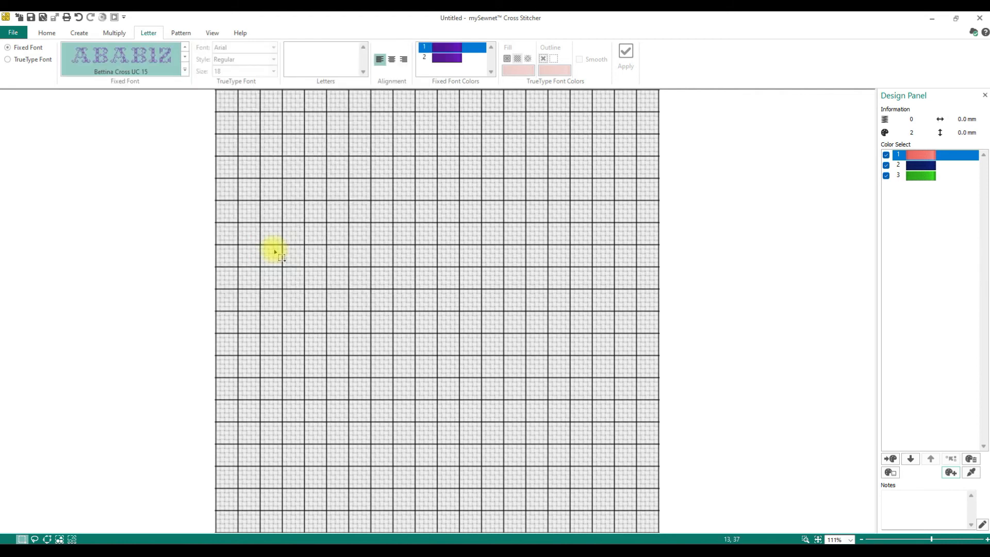
{"action": "left_click", "coordinate": [311, 67]}
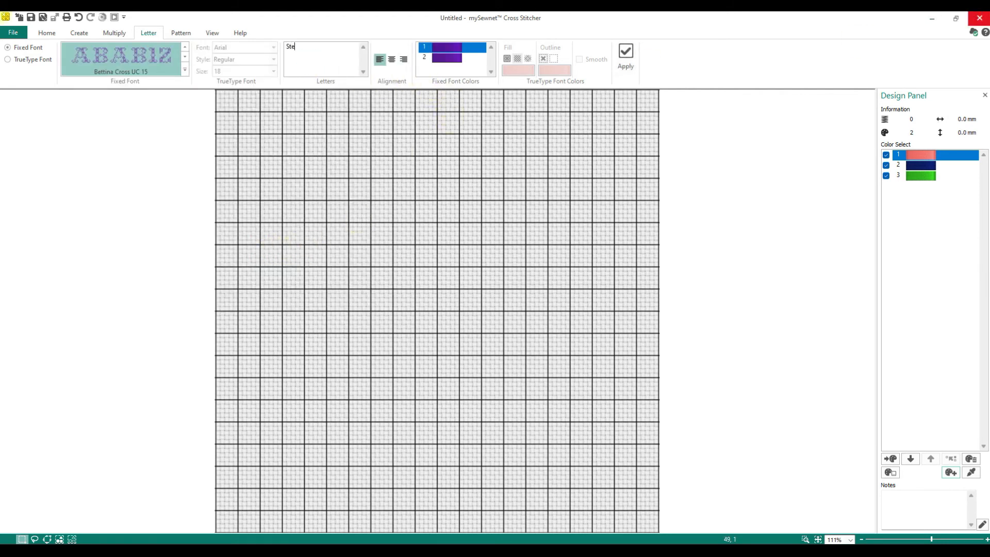
{"action": "left_click", "coordinate": [626, 57]}
{"action": "left_click_drag", "start_coordinate": [360, 159], "coordinate": [420, 337]}
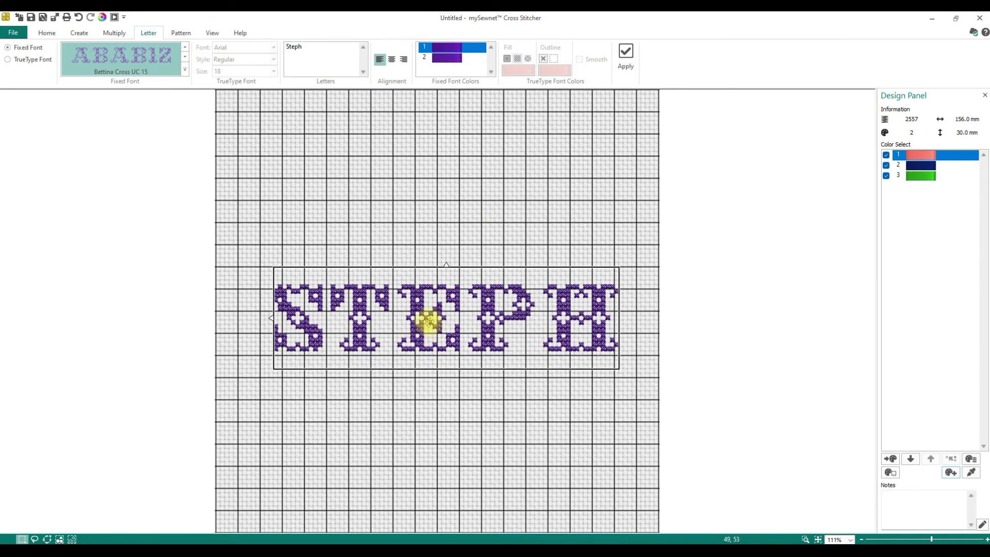
Step: Try placing the lettering so that it extends past the design area's right edge, and undo the placement
{"action": "left_click_drag", "start_coordinate": [473, 317], "coordinate": [563, 259]}
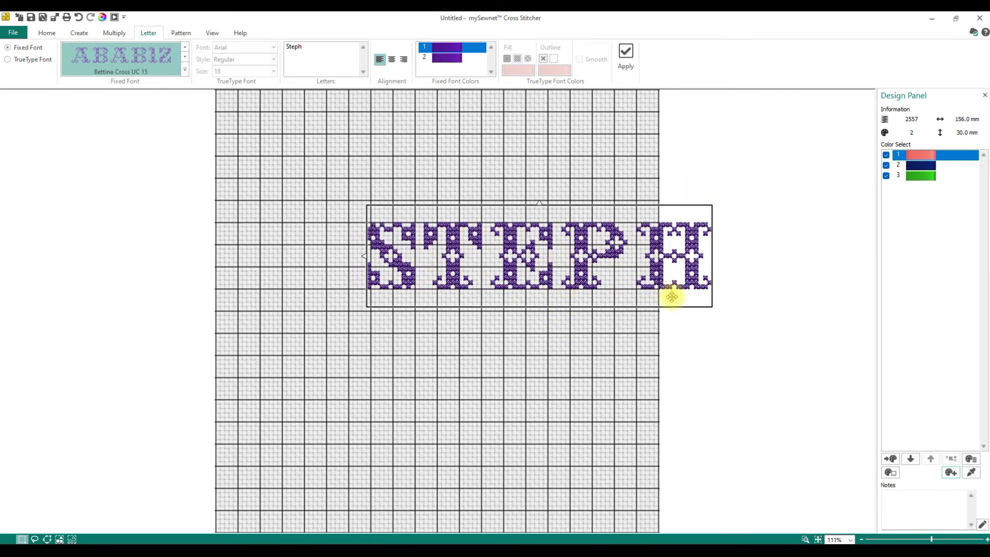
{"action": "left_click", "coordinate": [594, 380]}
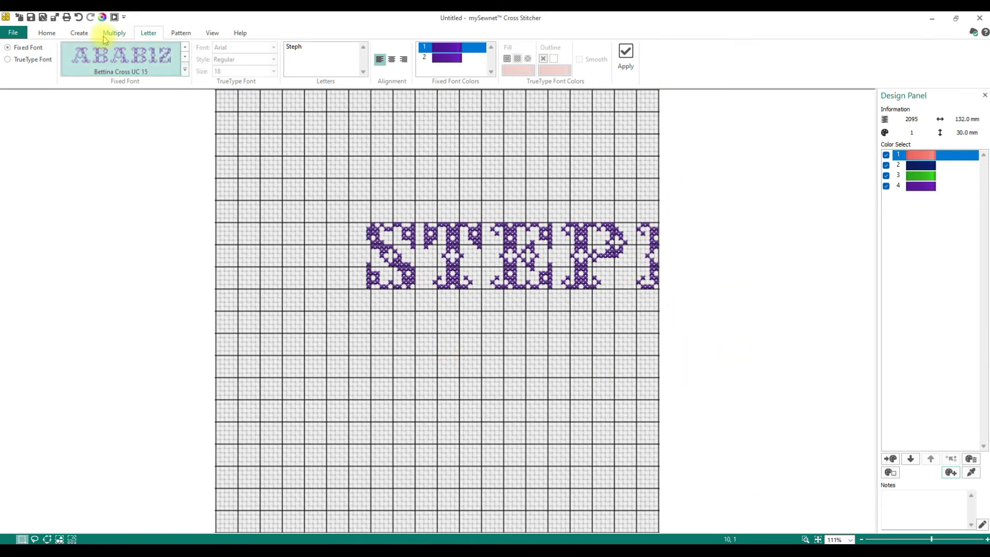
{"action": "left_click", "coordinate": [78, 17]}
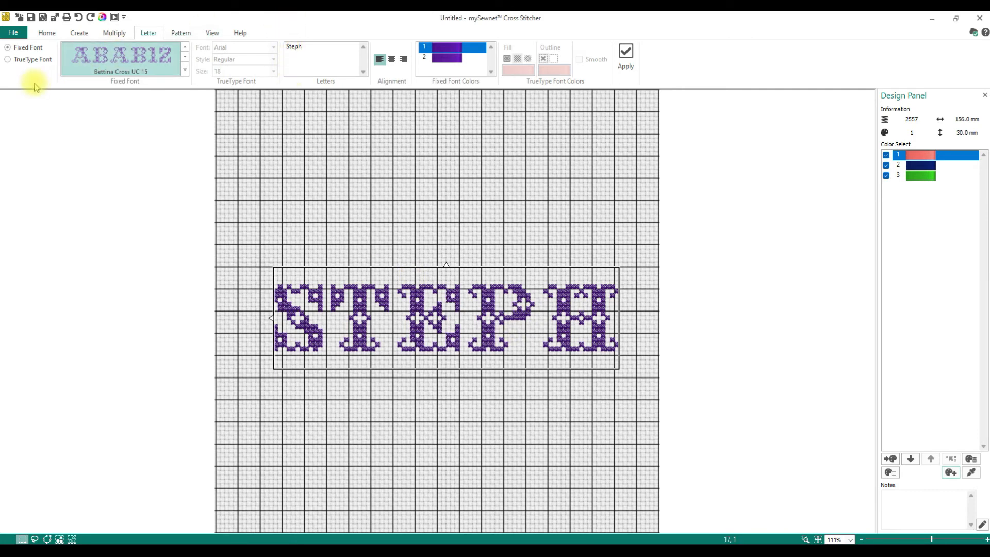
Step: Switch to TrueType lettering with a red fill color and choose the Beyond Wonderland font
{"action": "left_click", "coordinate": [26, 59]}
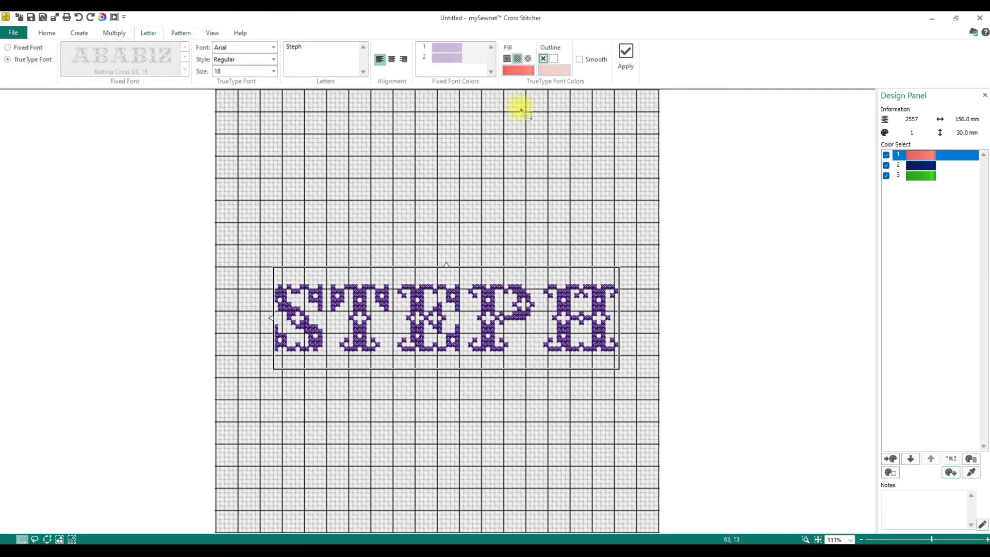
{"action": "left_click", "coordinate": [517, 72]}
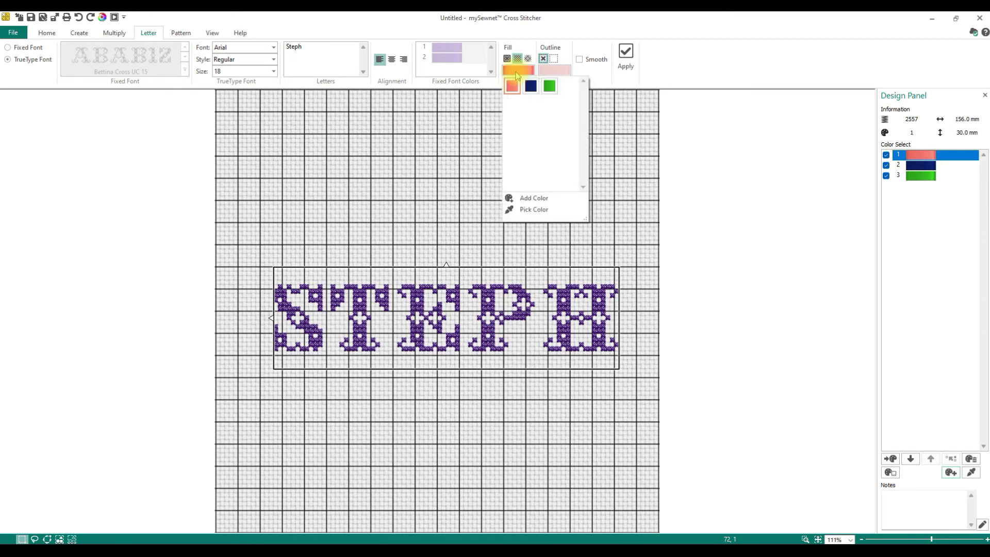
{"action": "left_click", "coordinate": [512, 84]}
{"action": "left_click", "coordinate": [227, 47]}
{"action": "left_click", "coordinate": [273, 48]}
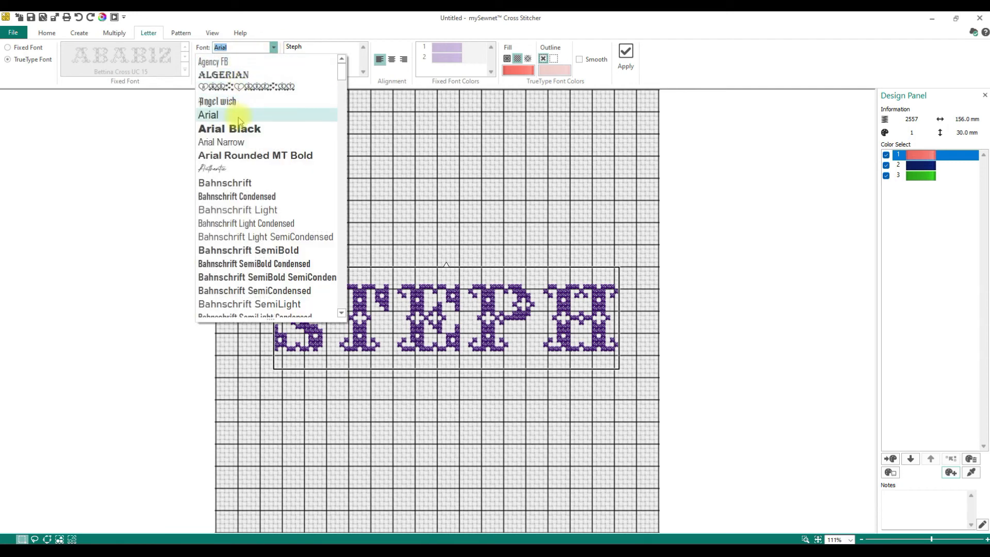
{"action": "scroll", "coordinate": [264, 222], "scroll_direction": "down", "scroll_amount": 2}
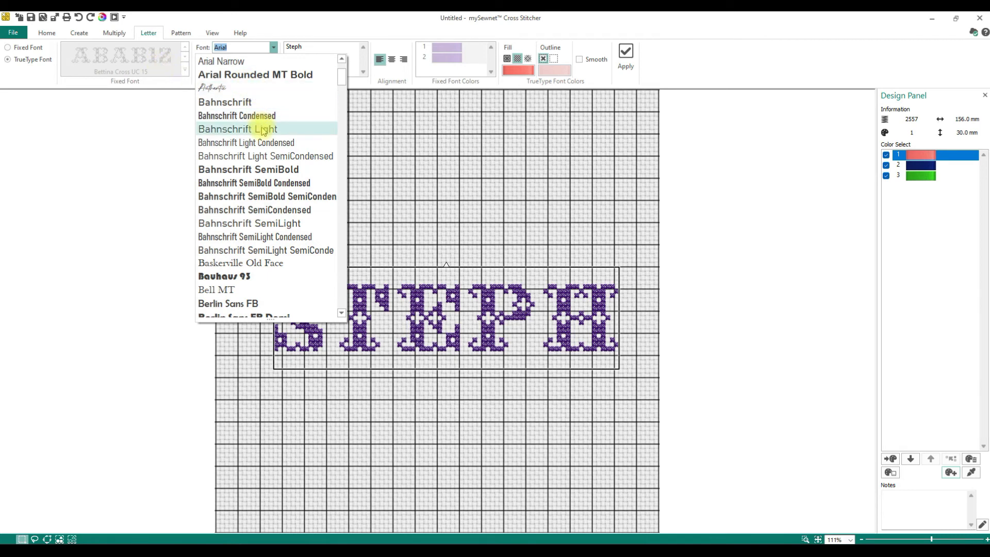
{"action": "scroll", "coordinate": [261, 130], "scroll_direction": "down", "scroll_amount": 2}
{"action": "left_click", "coordinate": [265, 263]}
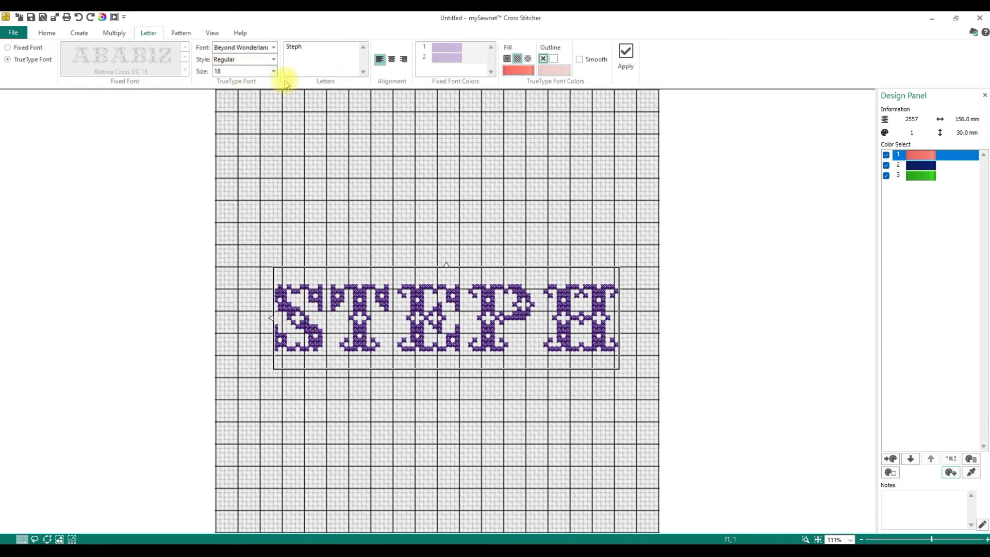
Step: Replace the lettering text with the single letter S and set the font size to 24
{"action": "double_click", "coordinate": [304, 46]}
{"action": "type", "text": "S"}
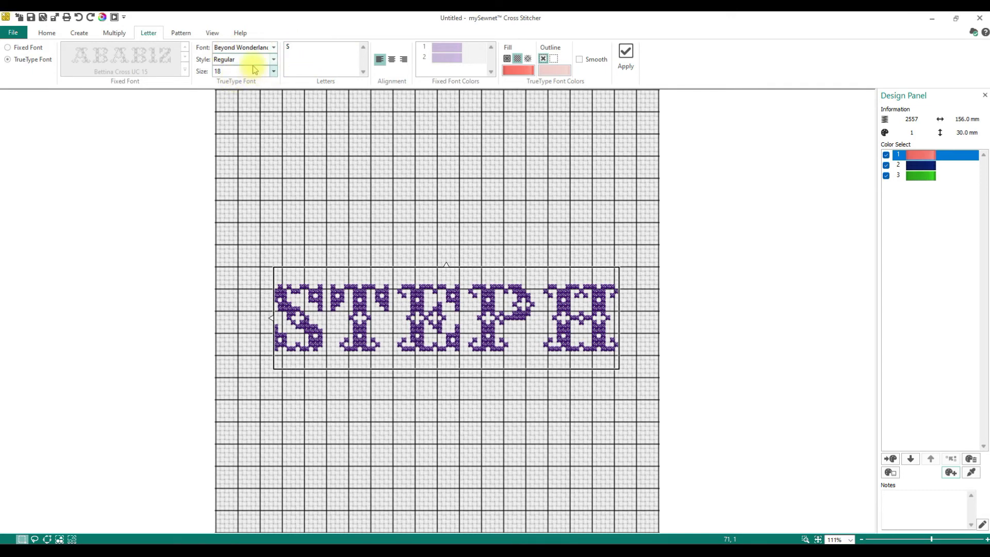
{"action": "left_click", "coordinate": [273, 72]}
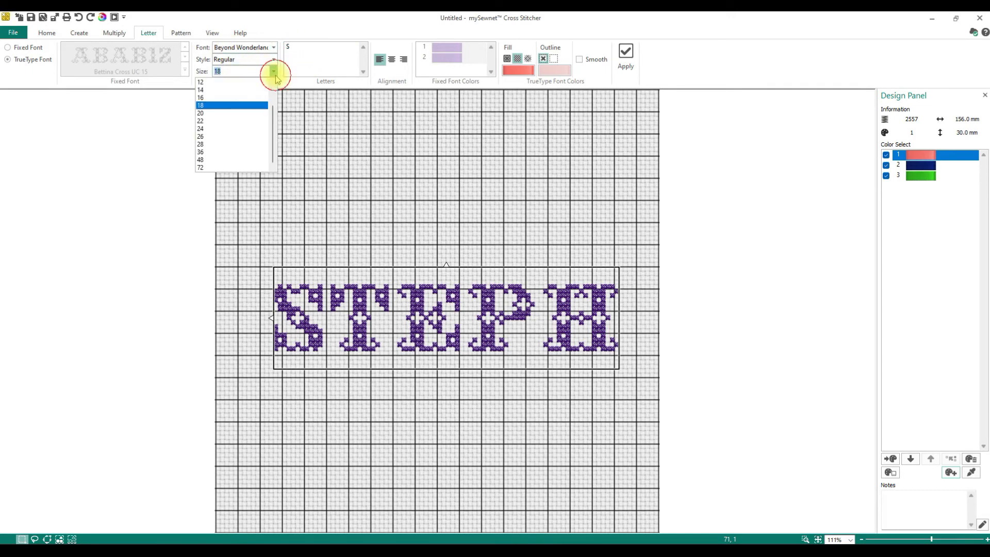
{"action": "left_click", "coordinate": [207, 127]}
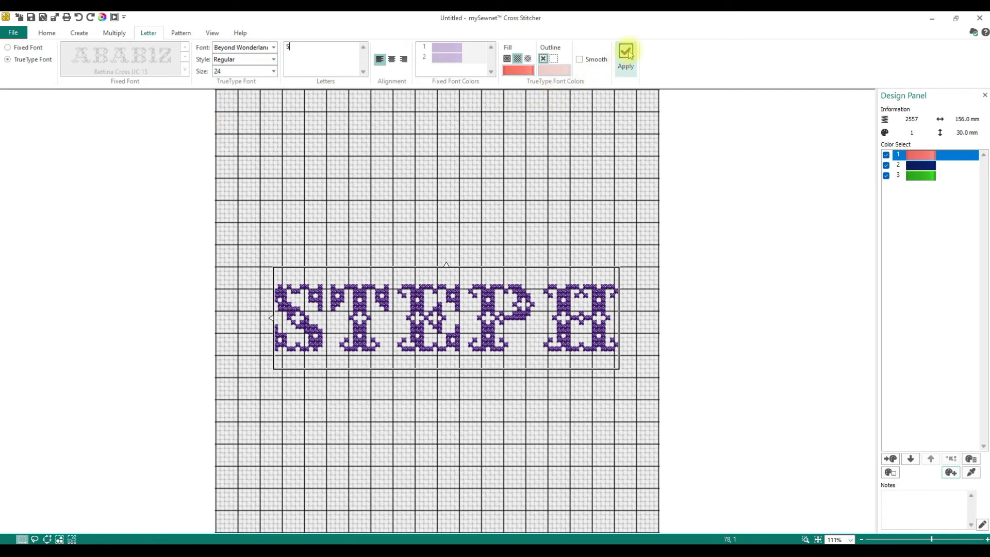
Step: Enable an outline for the TrueType lettering and set its color to navy
{"action": "left_click", "coordinate": [554, 60]}
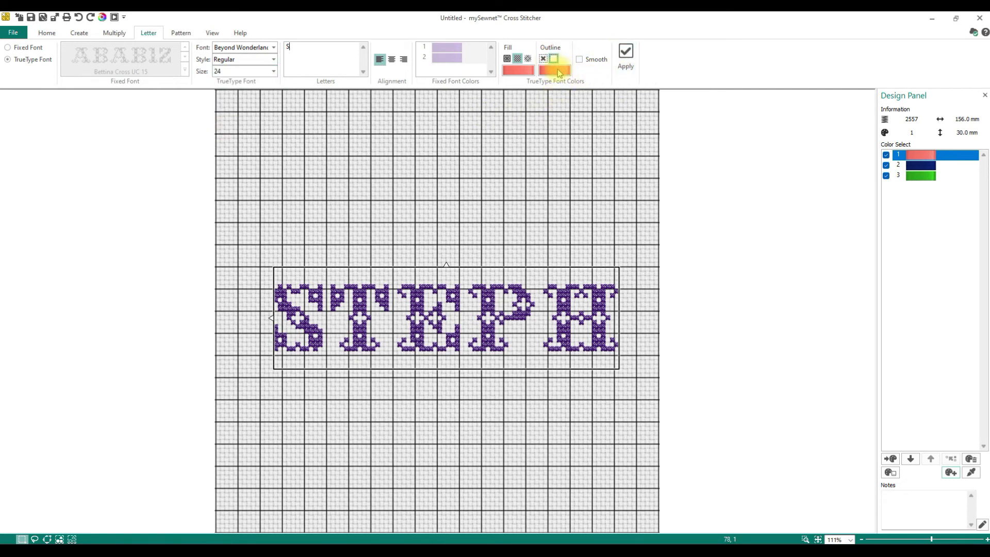
{"action": "left_click", "coordinate": [553, 71]}
{"action": "left_click", "coordinate": [566, 86]}
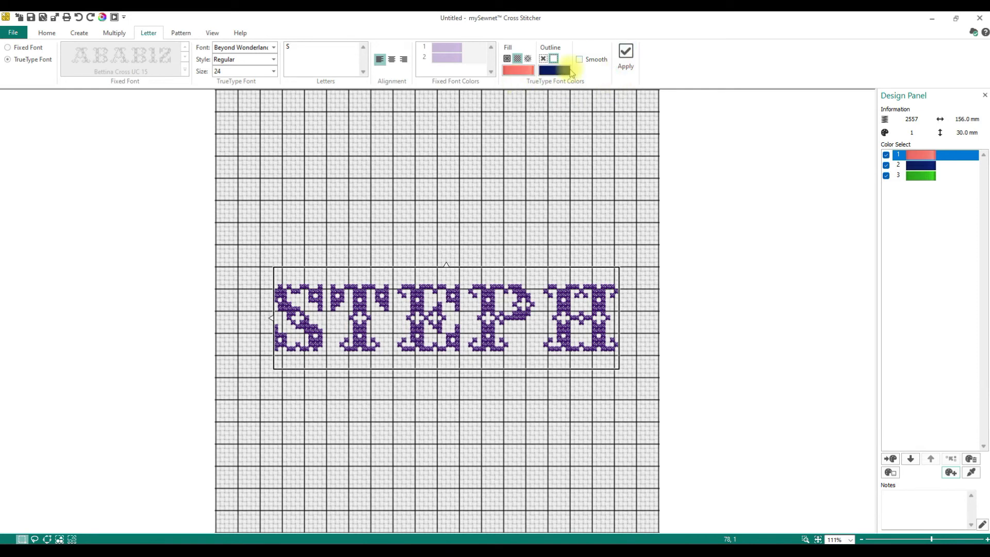
Step: Apply the Beyond Wonderland letter S and place it above the purple lettering, then deselect it
{"action": "left_click", "coordinate": [626, 58]}
{"action": "left_click_drag", "start_coordinate": [290, 205], "coordinate": [387, 237]}
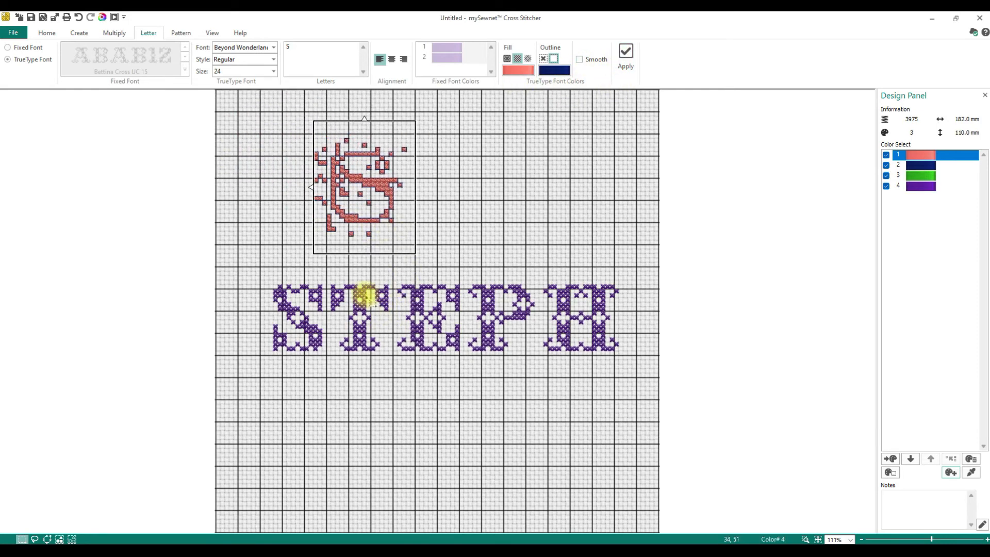
{"action": "left_click", "coordinate": [459, 231]}
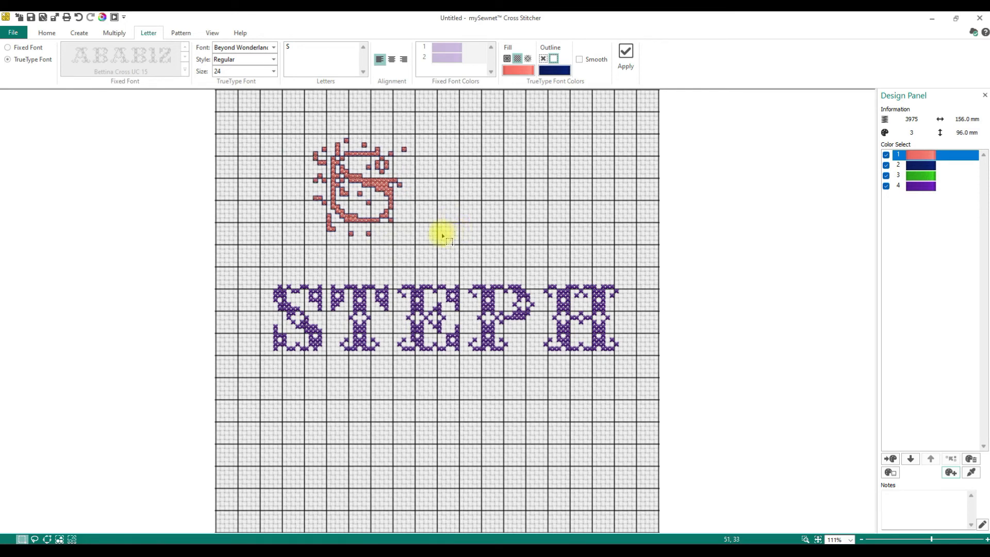
Step: Create the letter S in the Caviar Dreams font and place it beside the first S, above the purple lettering
{"action": "left_click", "coordinate": [277, 48]}
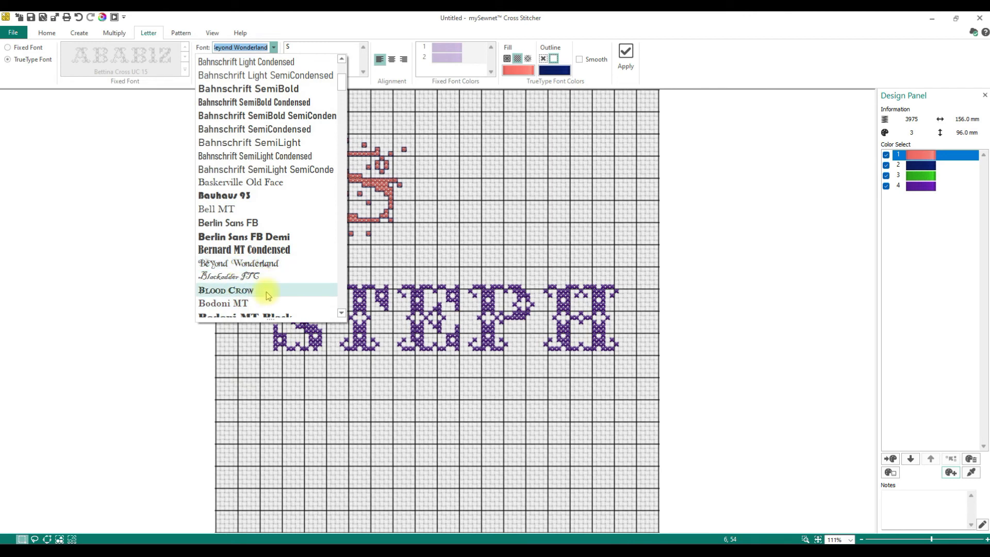
{"action": "scroll", "coordinate": [267, 294], "scroll_direction": "down", "scroll_amount": 4}
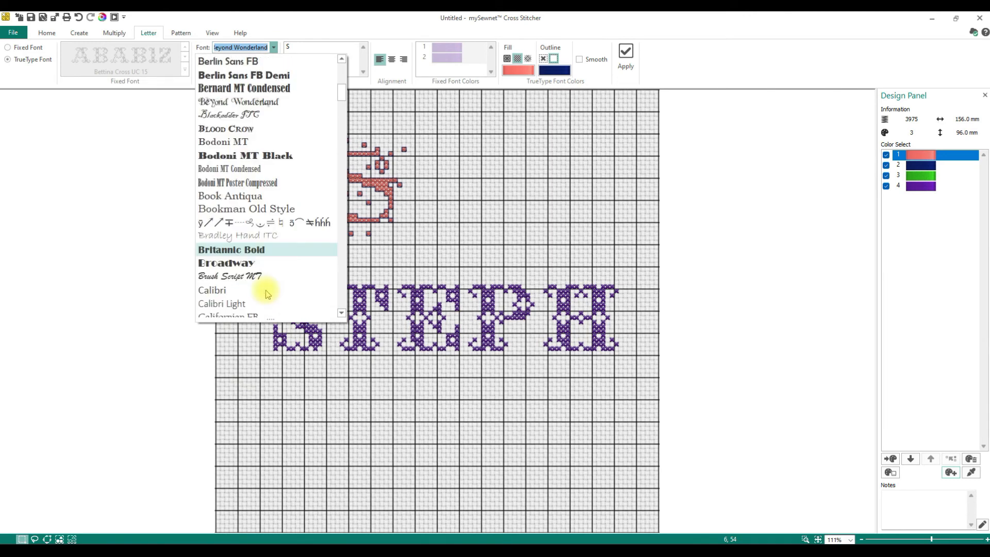
{"action": "scroll", "coordinate": [267, 294], "scroll_direction": "down", "scroll_amount": 7}
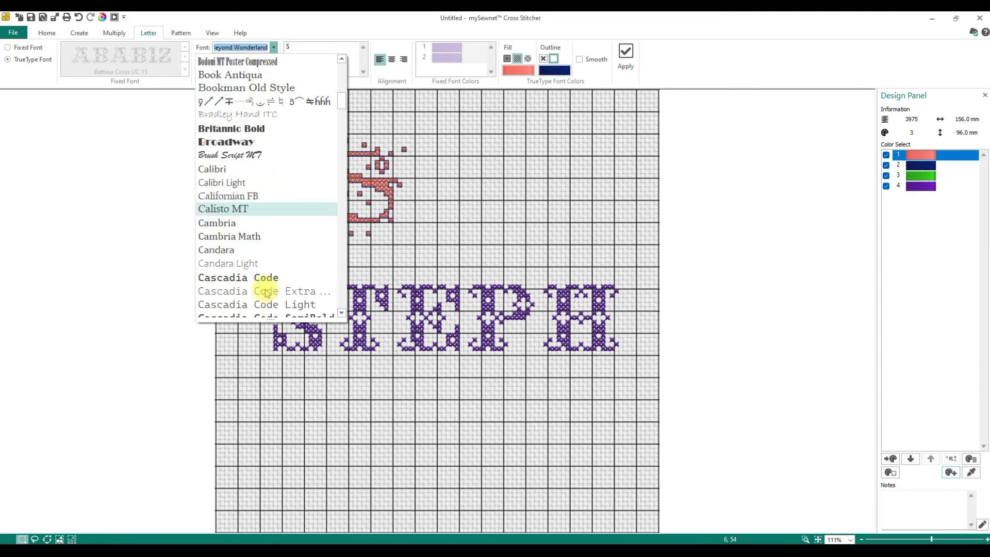
{"action": "left_click", "coordinate": [234, 264]}
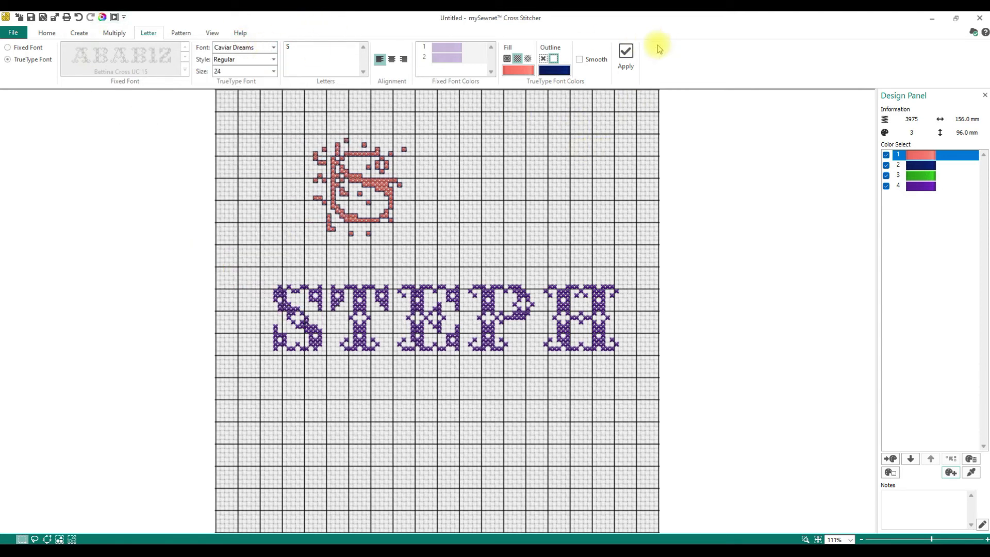
{"action": "left_click", "coordinate": [626, 52]}
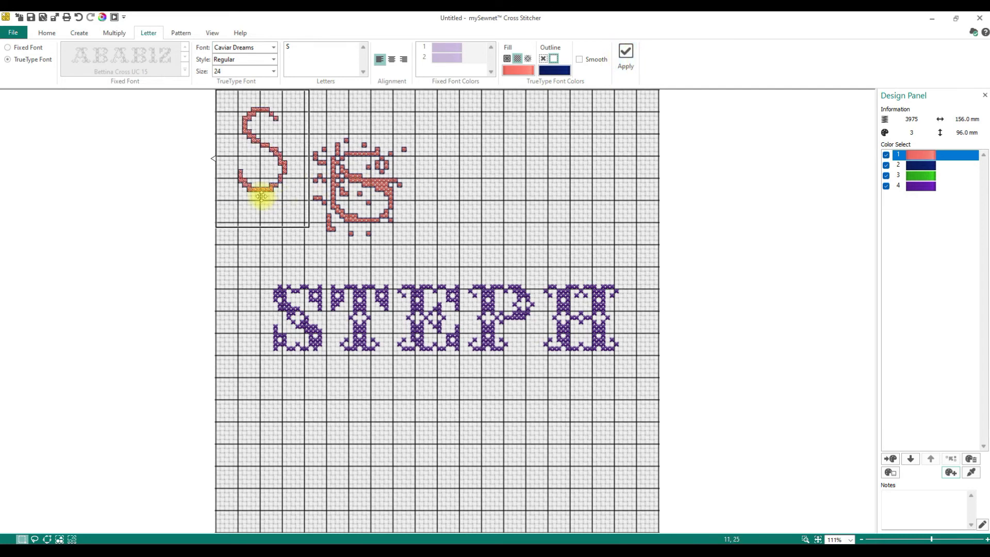
{"action": "left_click_drag", "start_coordinate": [261, 195], "coordinate": [515, 245]}
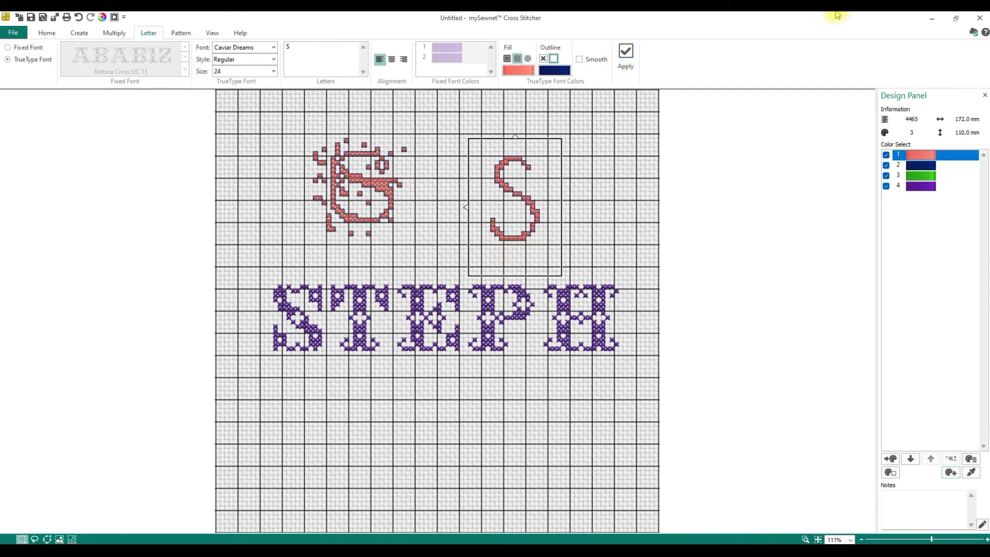
Step: Replace the lettering text with the first name in mixed case and place it below the purple lettering
{"action": "double_click", "coordinate": [337, 55]}
{"action": "type", "text": "Steph"}
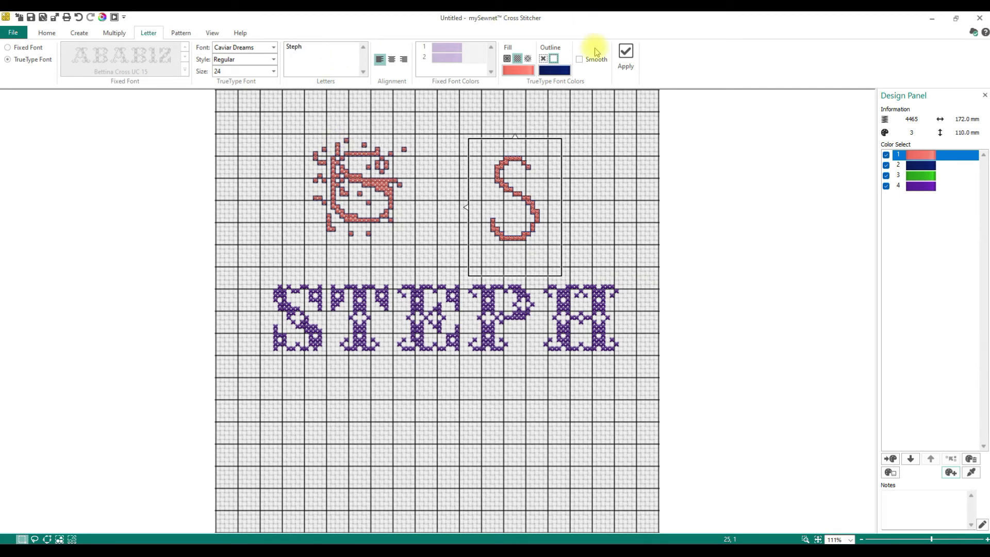
{"action": "left_click", "coordinate": [625, 56]}
{"action": "left_click_drag", "start_coordinate": [436, 240], "coordinate": [471, 449]}
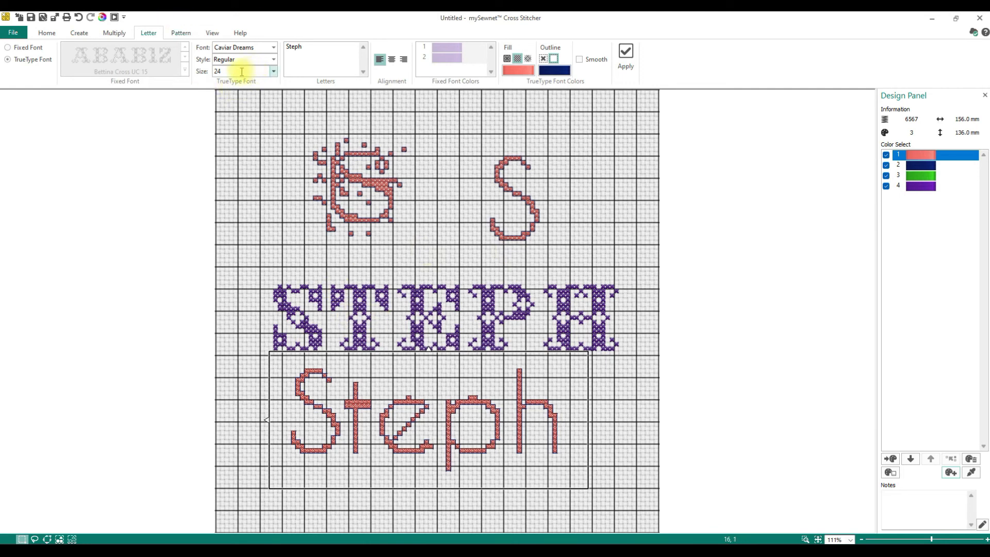
Step: Choose the Octagon 2 pattern from the Blackwork Basic category
{"action": "left_click", "coordinate": [181, 33]}
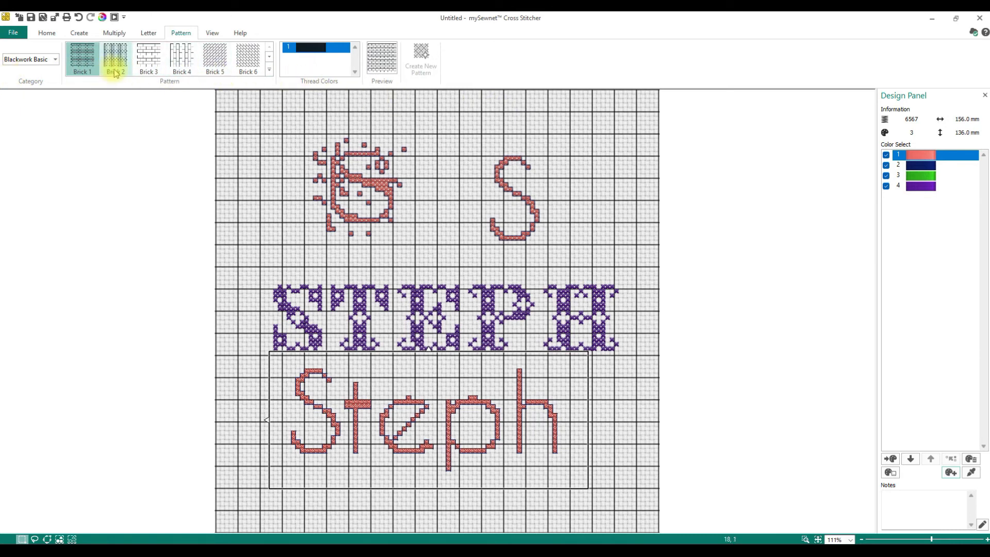
{"action": "left_click", "coordinate": [269, 69]}
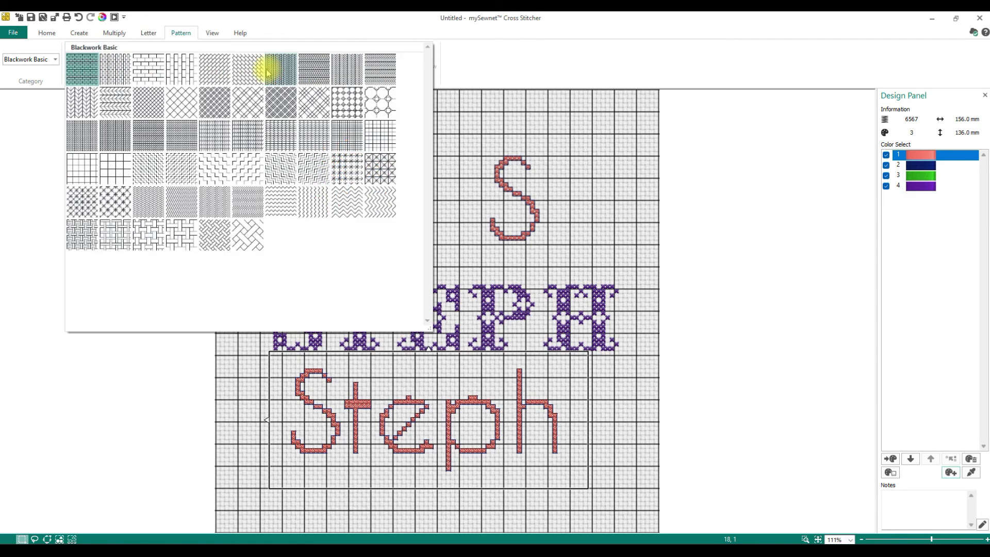
{"action": "left_click", "coordinate": [378, 99]}
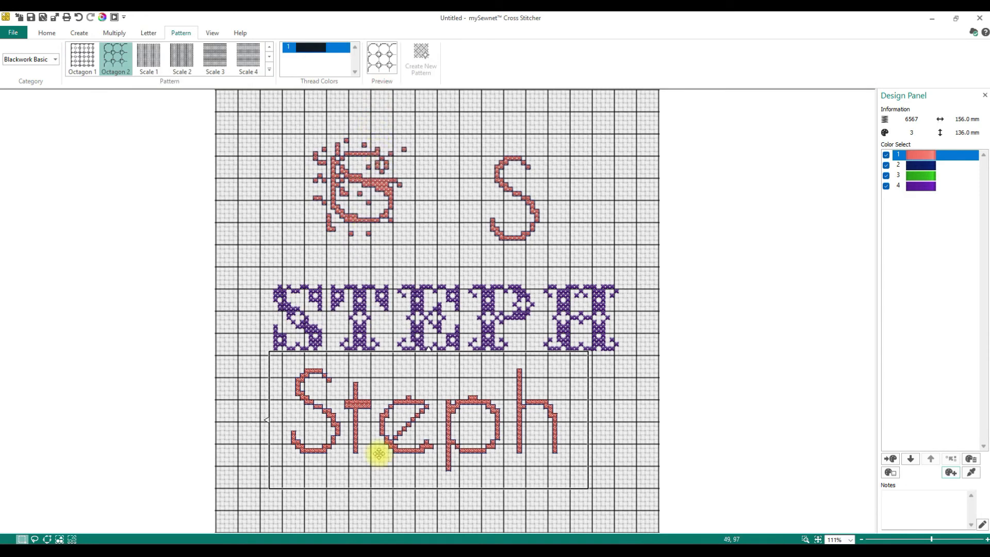
Step: Select all visible stitches and delete them to clear the design area
{"action": "left_click", "coordinate": [47, 32]}
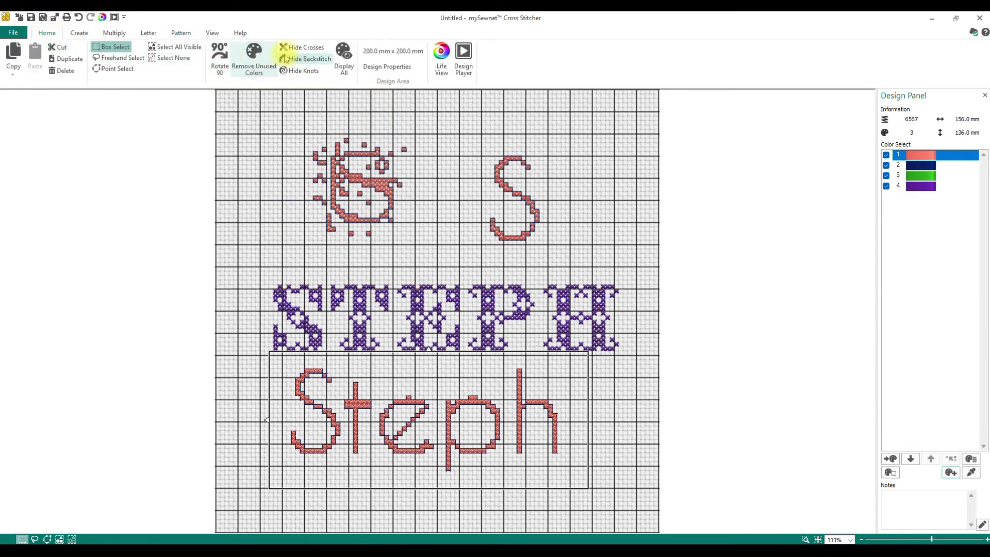
{"action": "left_click", "coordinate": [167, 47]}
{"action": "key", "text": "Delete"}
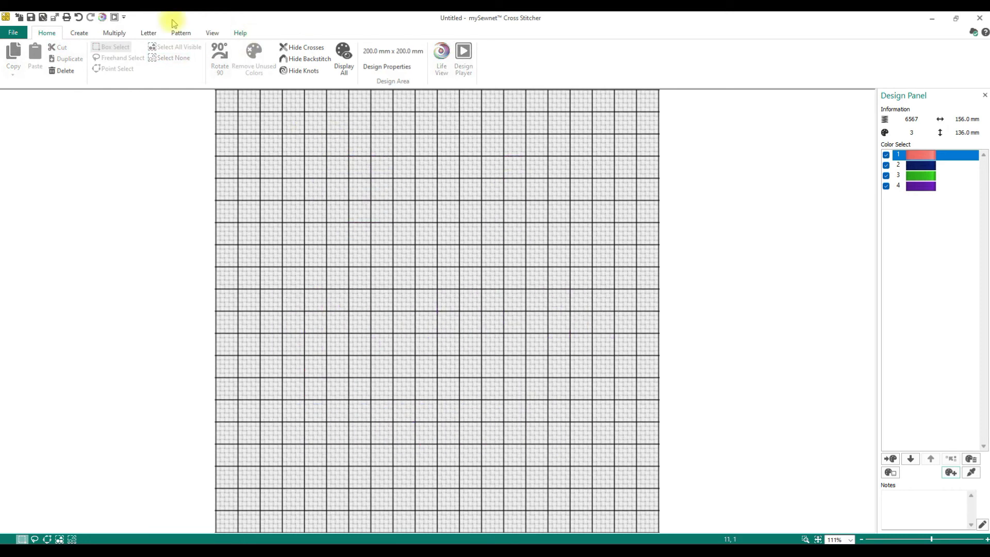
Step: Flood fill the empty design area with the selected Octagon 2 pattern
{"action": "left_click", "coordinate": [80, 35]}
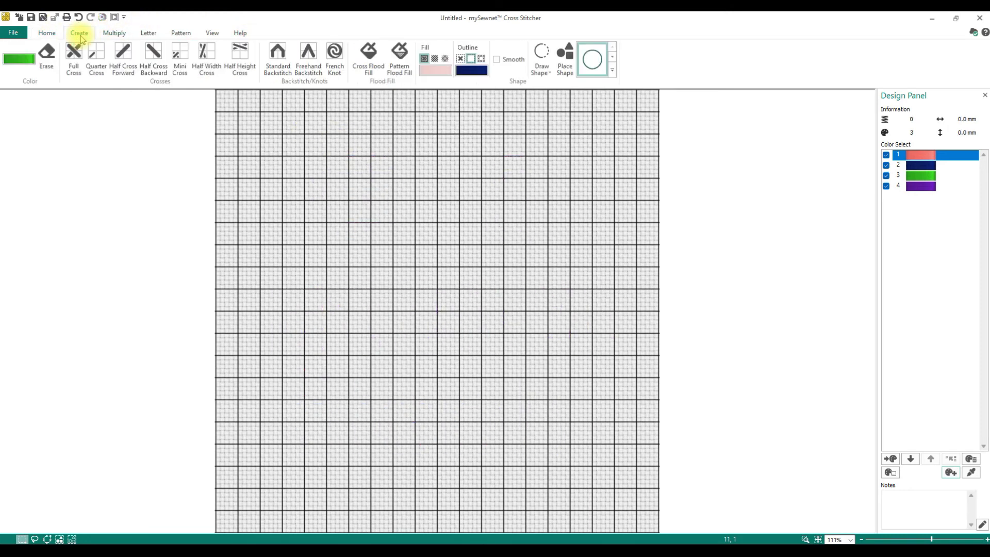
{"action": "left_click", "coordinate": [404, 78]}
{"action": "left_click", "coordinate": [390, 189]}
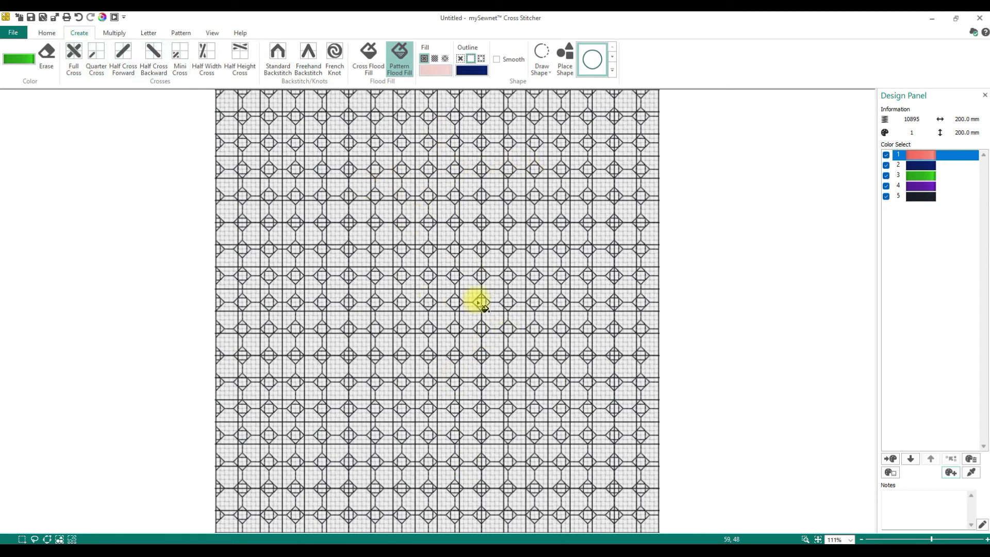
Step: Fill the small square inside the upper-left diamond motif with green full crosses
{"action": "left_click", "coordinate": [72, 58]}
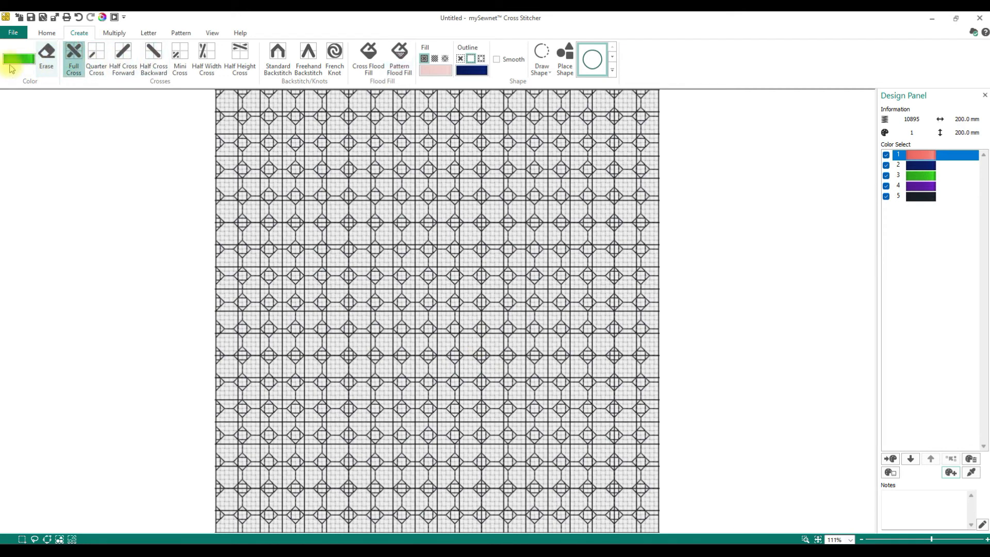
{"action": "left_click", "coordinate": [242, 117]}
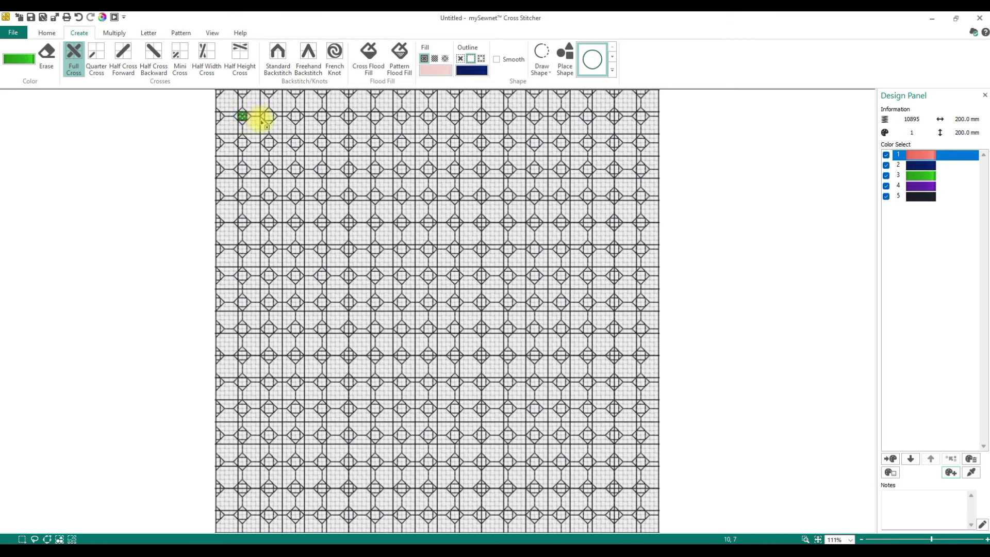
{"action": "left_click", "coordinate": [95, 58]}
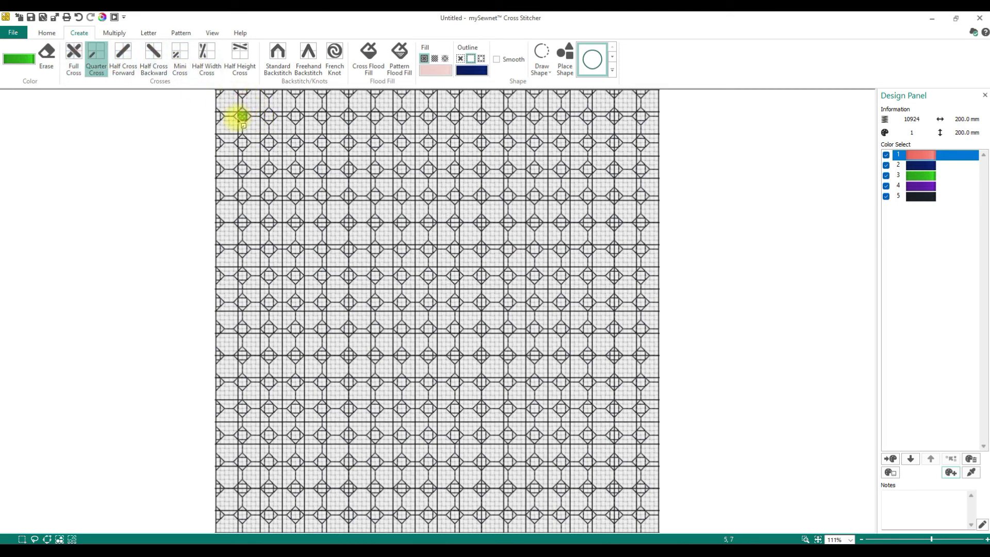
{"action": "left_click", "coordinate": [805, 538]}
{"action": "left_click_drag", "start_coordinate": [224, 103], "coordinate": [277, 143]}
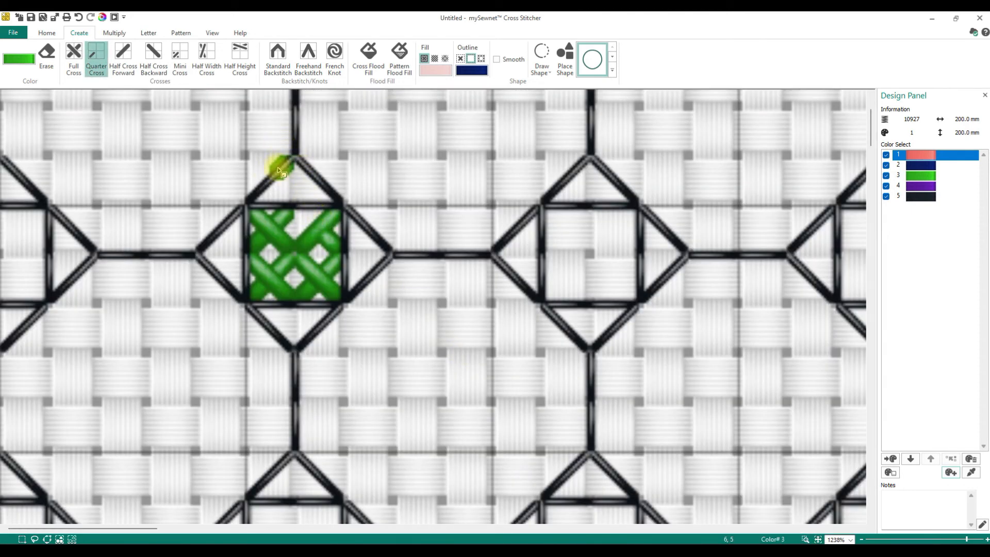
{"action": "left_click", "coordinate": [74, 57]}
{"action": "left_click", "coordinate": [324, 223]}
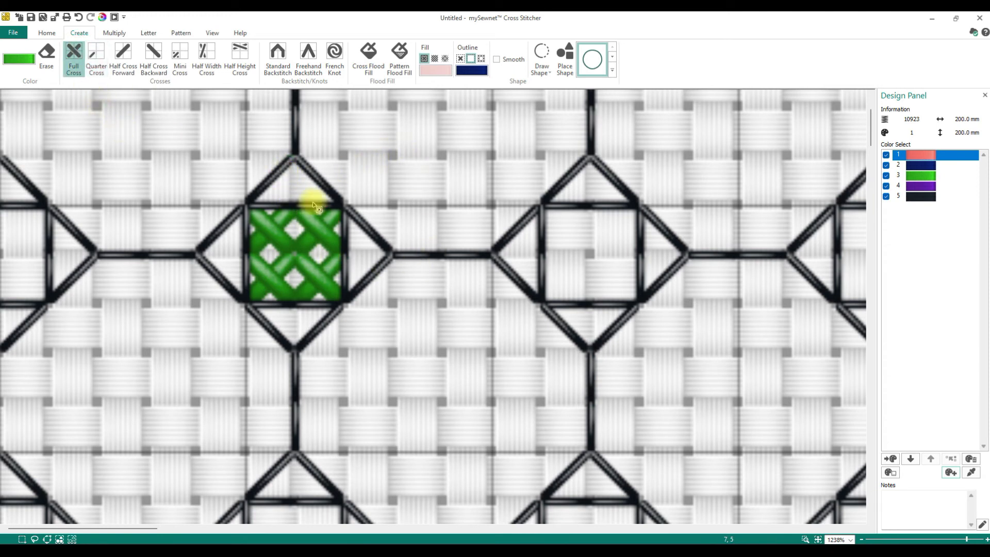
Step: Add pairs of green quarter crosses in the four triangles around the filled square of the upper-left diamond motif
{"action": "left_click", "coordinate": [97, 56]}
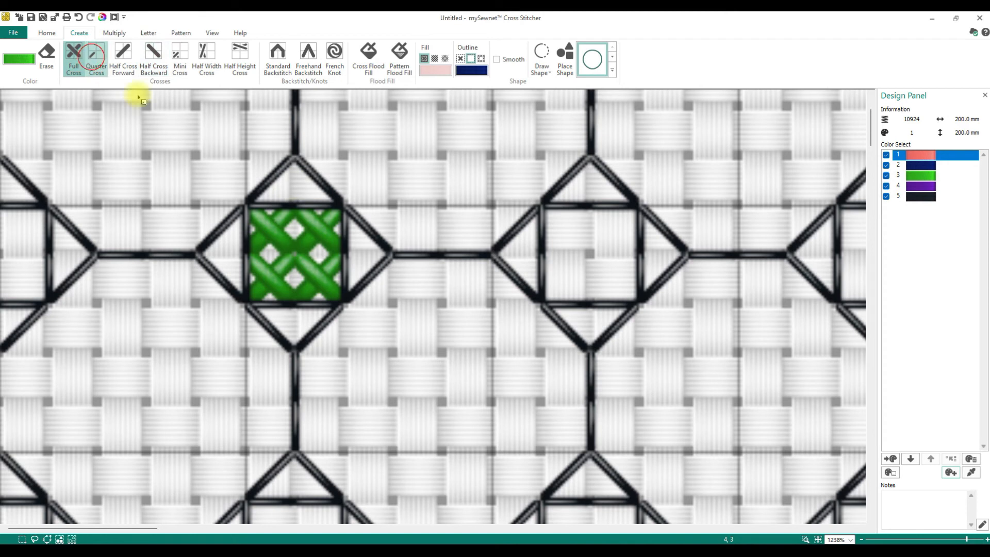
{"action": "left_click", "coordinate": [285, 193]}
{"action": "left_click", "coordinate": [305, 193]}
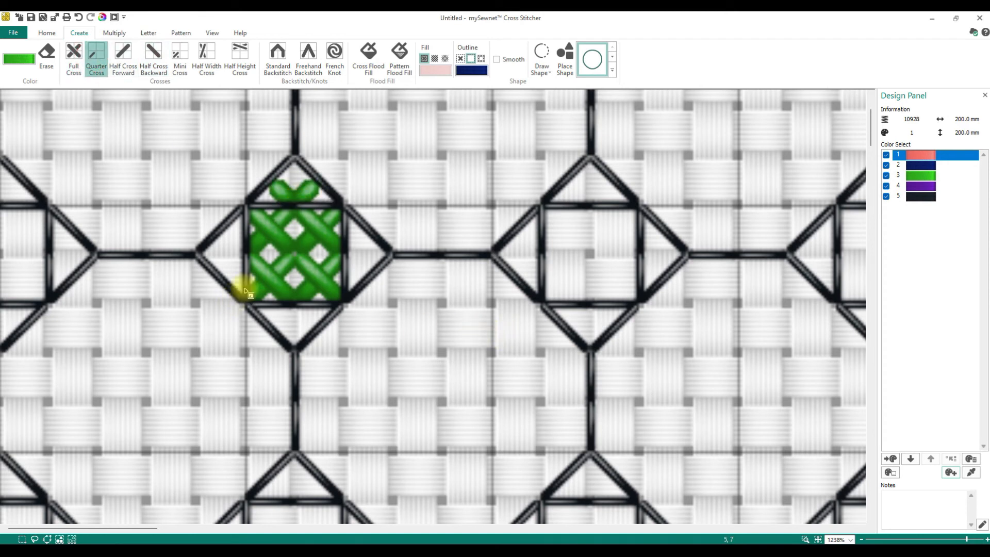
{"action": "left_click", "coordinate": [245, 259]}
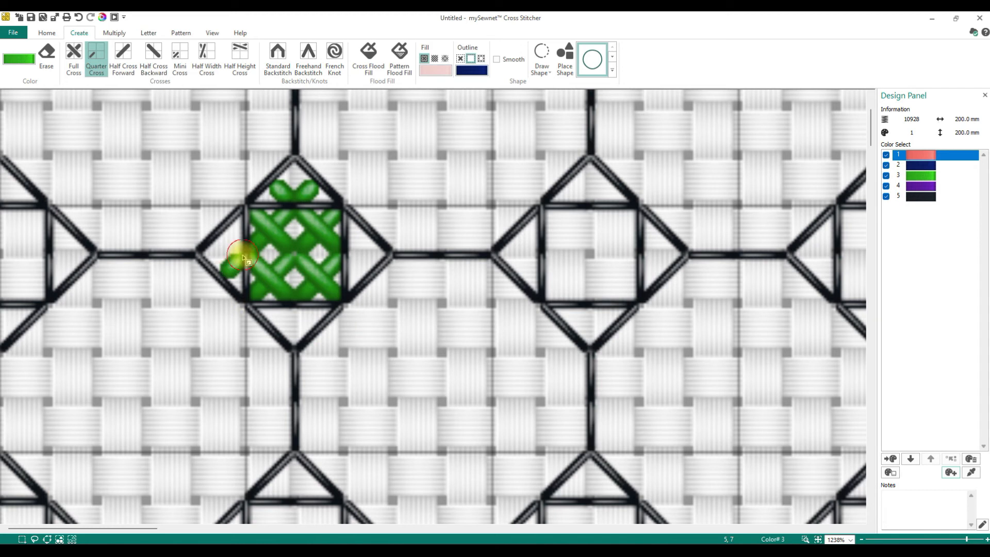
{"action": "left_click", "coordinate": [241, 253]}
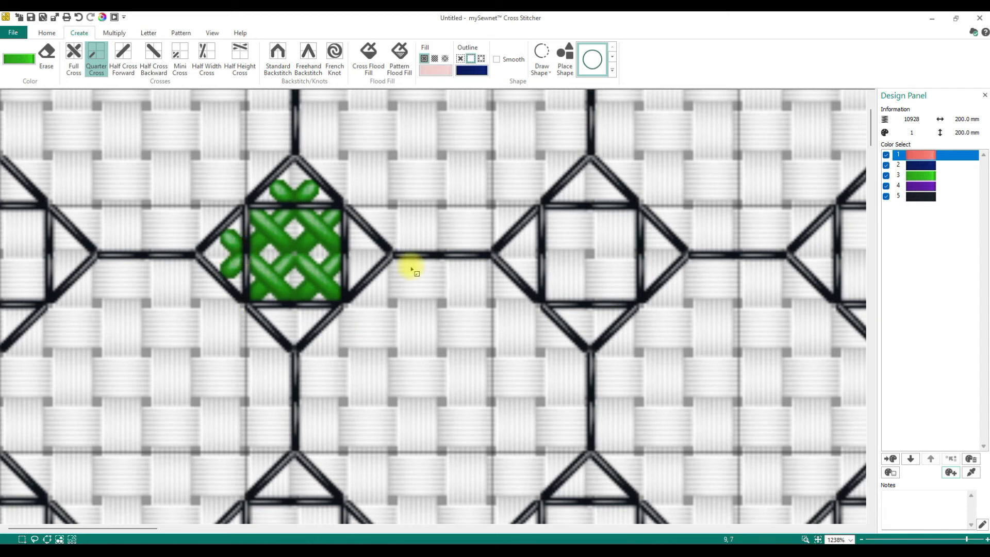
{"action": "left_click", "coordinate": [350, 252]}
{"action": "left_click", "coordinate": [348, 263]}
{"action": "left_click", "coordinate": [304, 315]}
{"action": "left_click", "coordinate": [285, 316]}
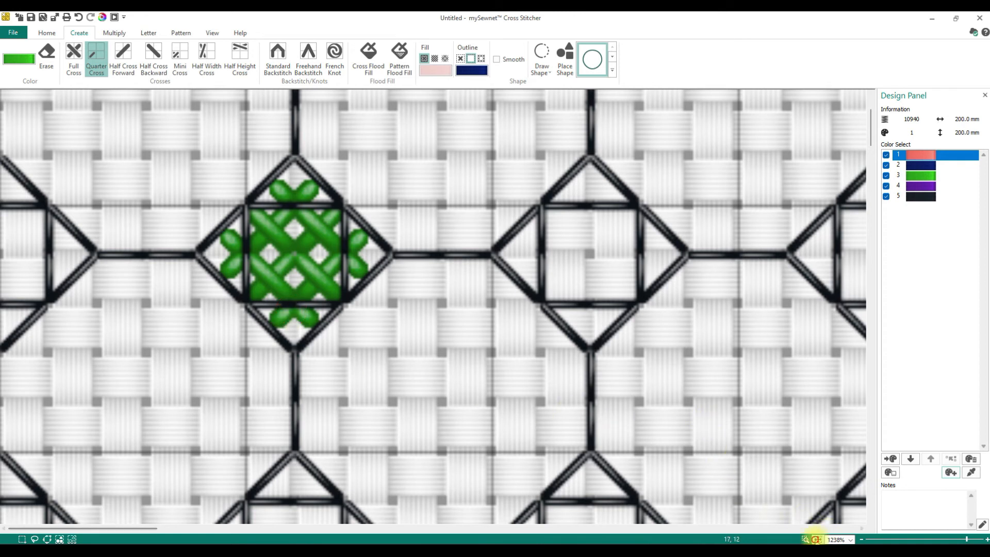
{"action": "left_click", "coordinate": [818, 539]}
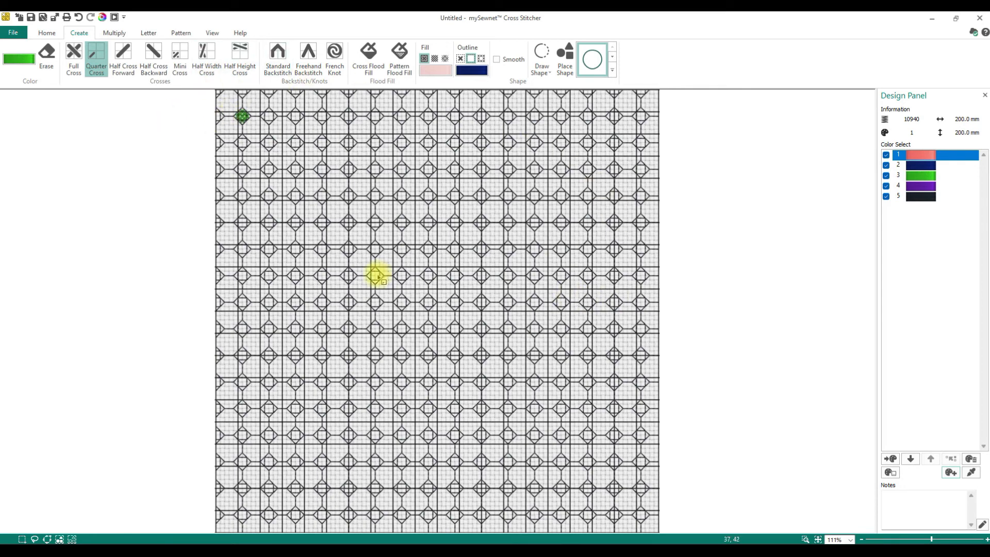
Step: Apply the Caviar Dreams name lettering and place it over the middle of the patterned background
{"action": "left_click", "coordinate": [151, 32]}
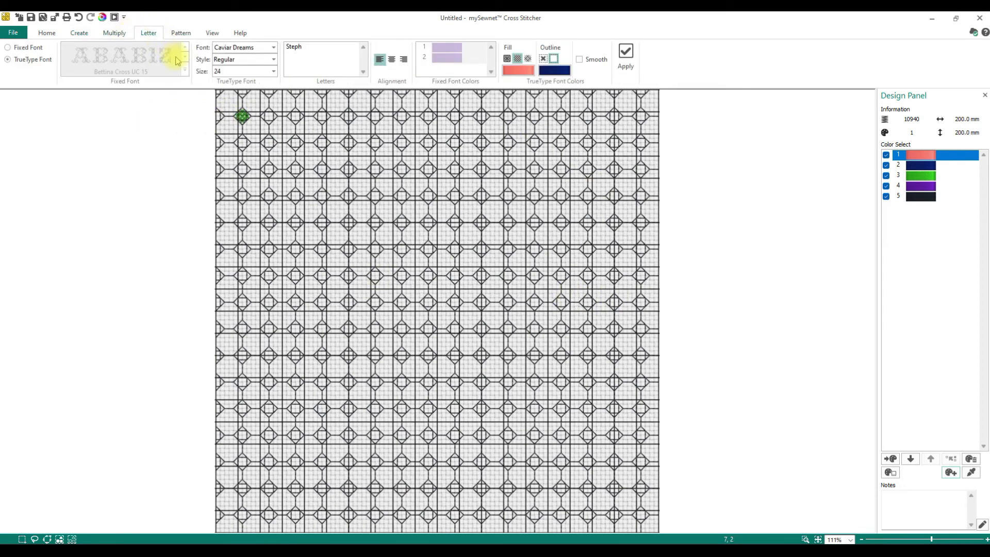
{"action": "left_click", "coordinate": [626, 55]}
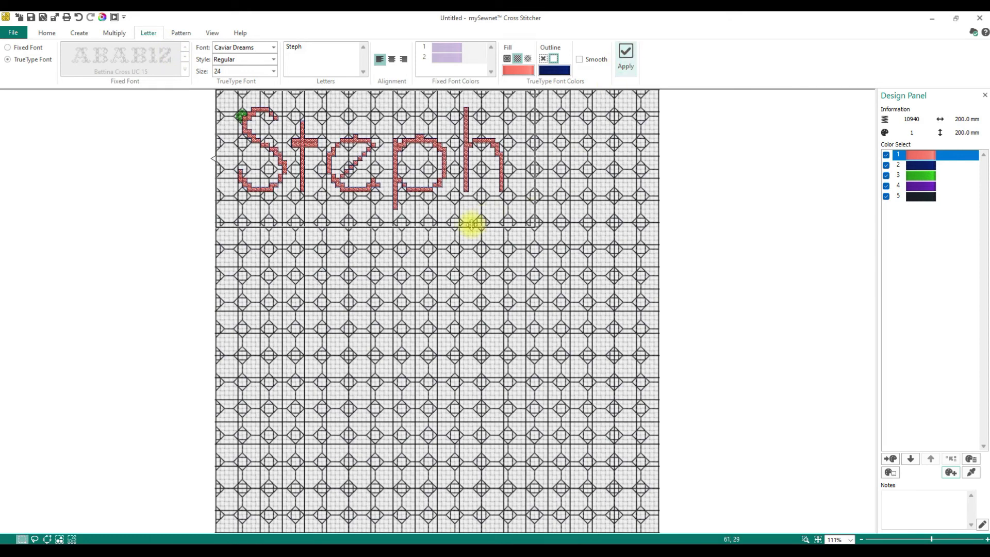
{"action": "left_click_drag", "start_coordinate": [428, 181], "coordinate": [491, 365]}
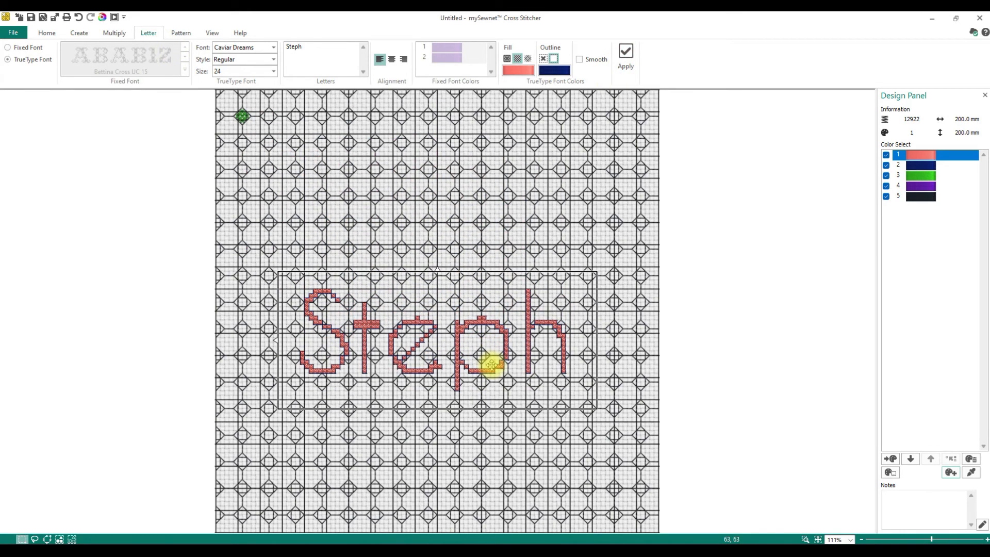
Step: Preview the Blackwork Basic patterns Scale 3 and Scale 1, and choose Octagon 1
{"action": "left_click", "coordinate": [184, 32]}
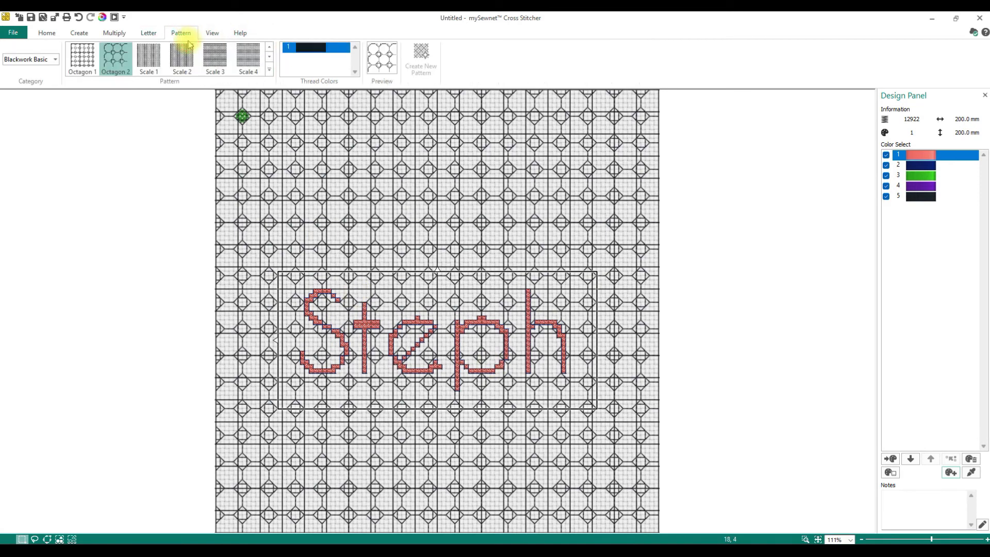
{"action": "left_click", "coordinate": [225, 69]}
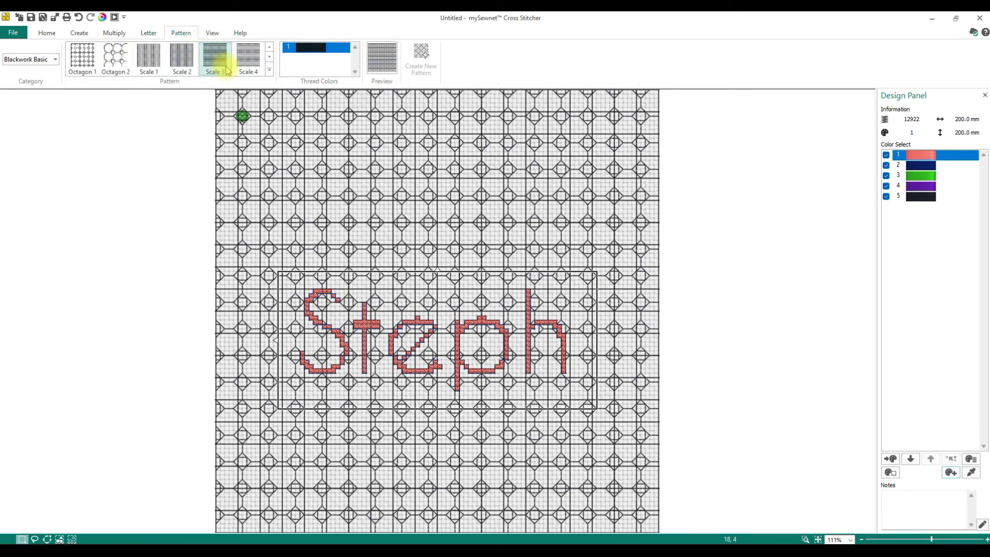
{"action": "left_click", "coordinate": [148, 59]}
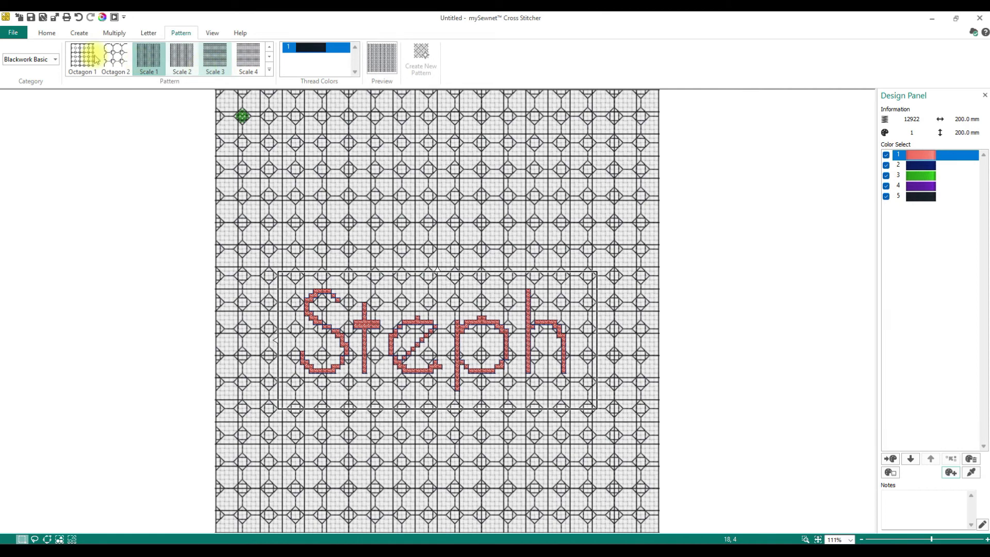
{"action": "left_click", "coordinate": [84, 56]}
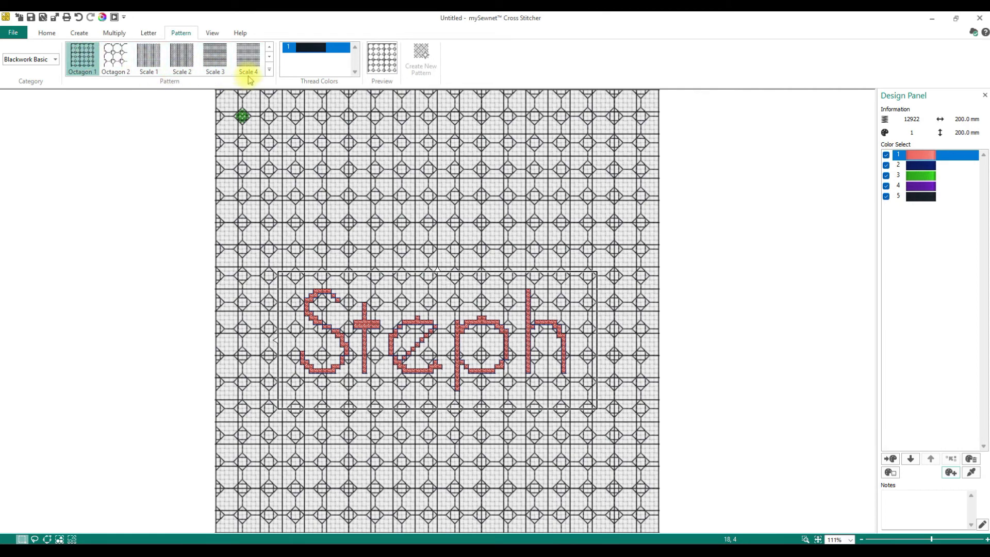
Step: Choose the Octagon 2 blackwork pattern and delete all stitches and lettering from the design
{"action": "left_click", "coordinate": [115, 57]}
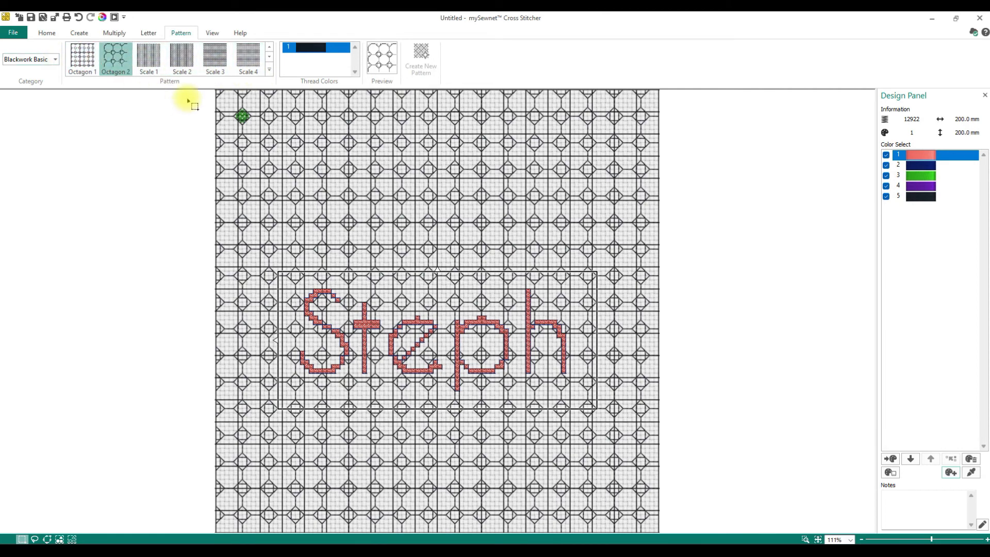
{"action": "left_click", "coordinate": [47, 33]}
{"action": "left_click", "coordinate": [184, 47]}
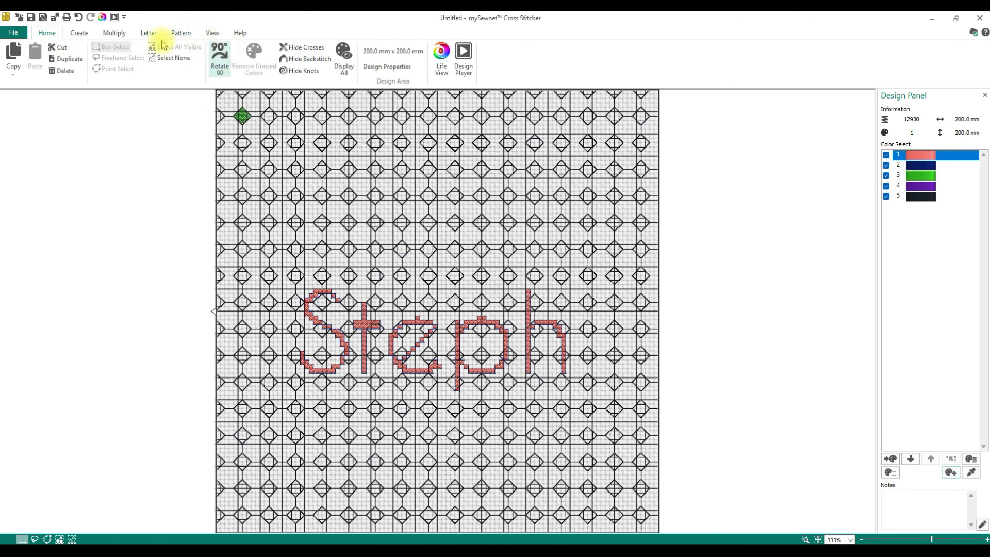
{"action": "key", "text": "Delete"}
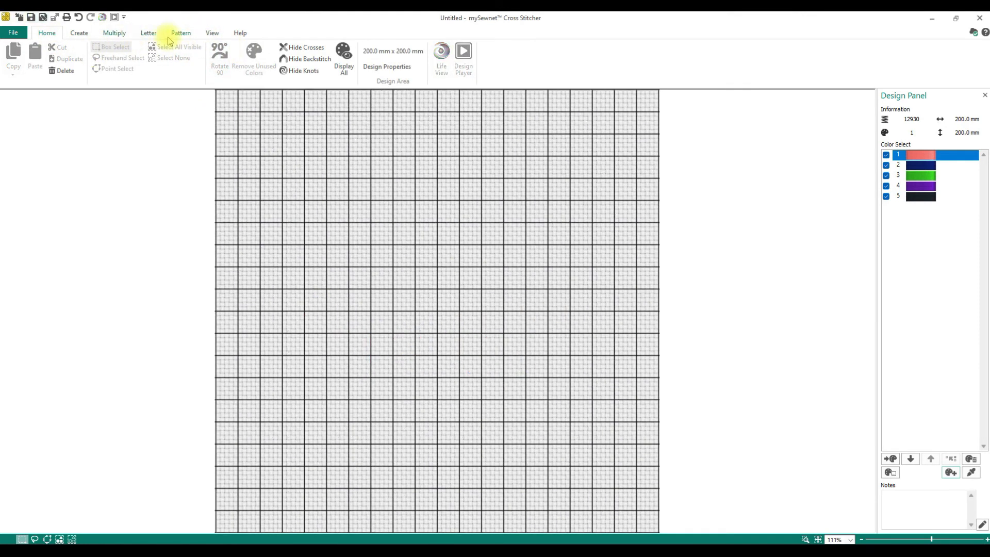
Step: Flood fill the empty canvas with the selected octagon blackwork pattern
{"action": "left_click", "coordinate": [77, 33]}
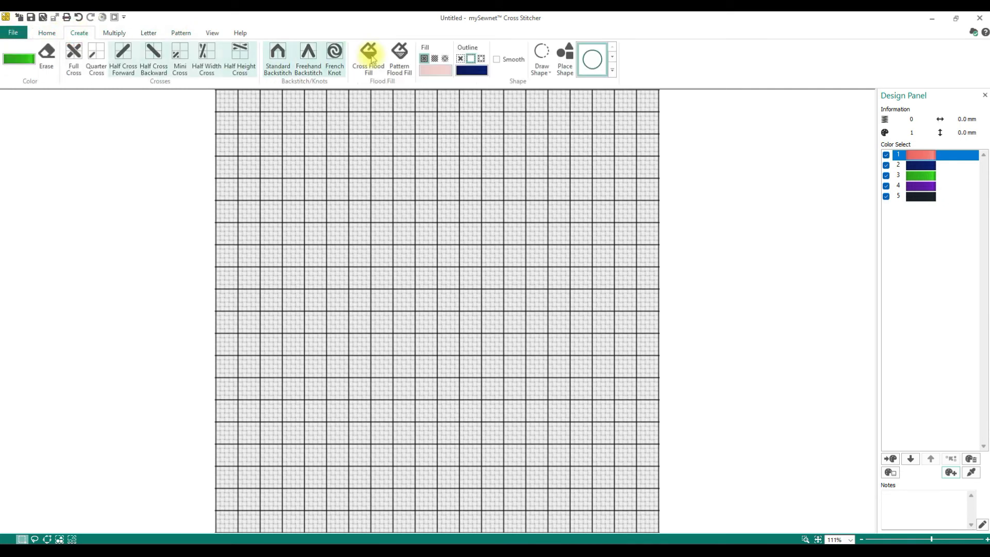
{"action": "left_click", "coordinate": [400, 59]}
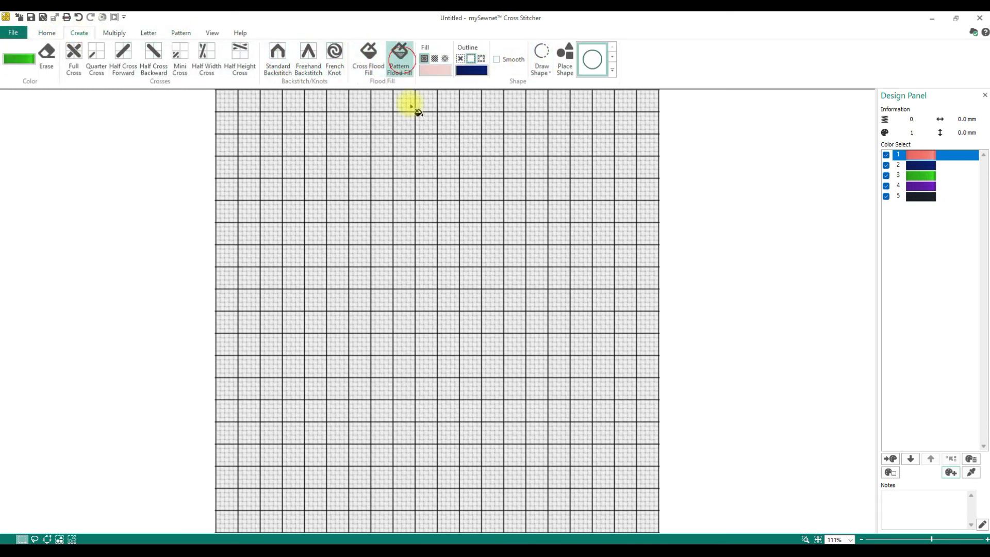
{"action": "left_click", "coordinate": [503, 315]}
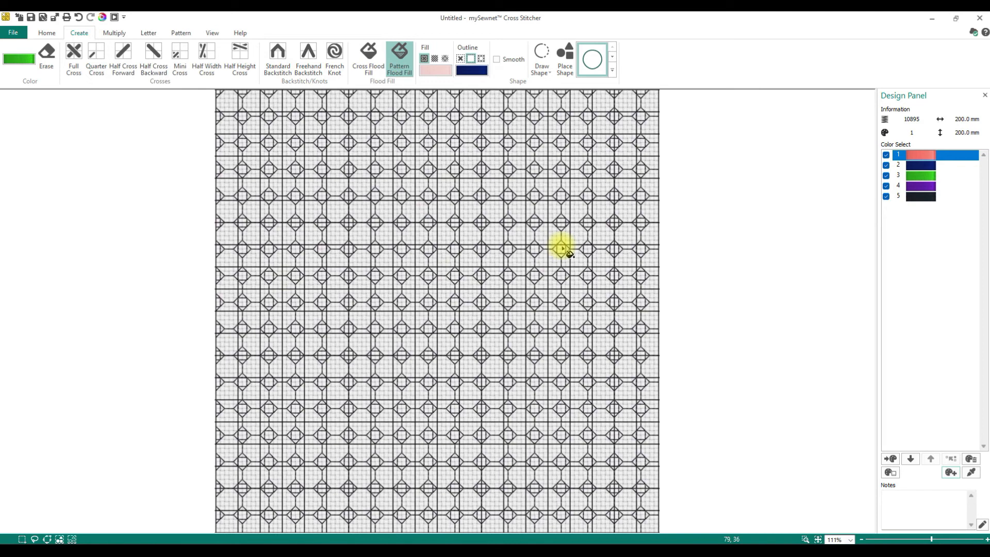
Step: Choose the Weave 6 pattern from Blackwork Basic and delete the octagon fill from the canvas
{"action": "left_click", "coordinate": [180, 32]}
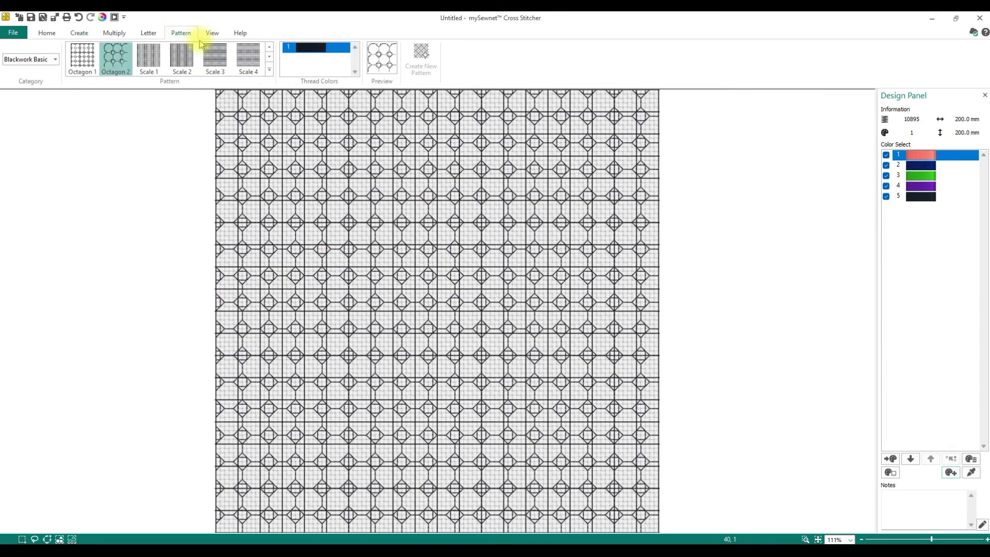
{"action": "left_click", "coordinate": [270, 72]}
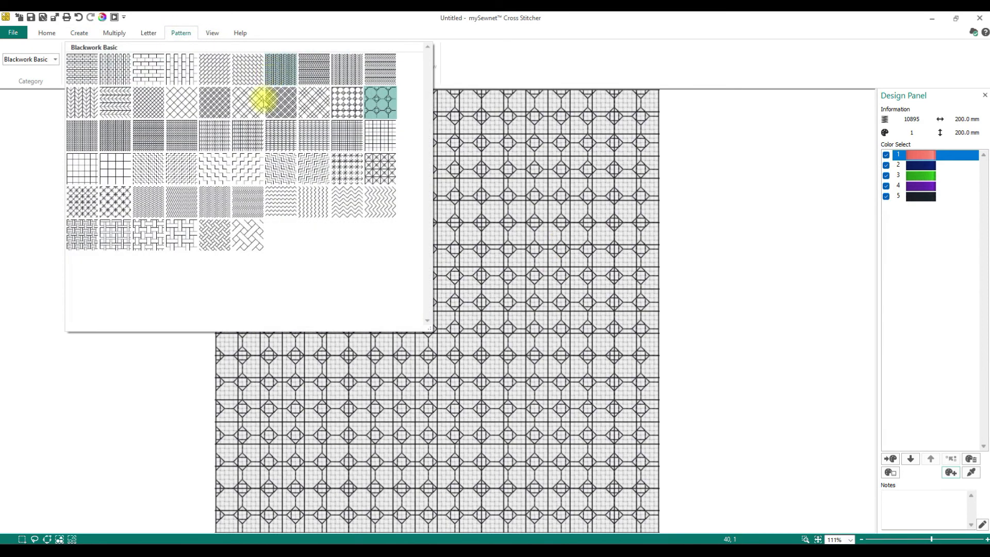
{"action": "left_click", "coordinate": [242, 251]}
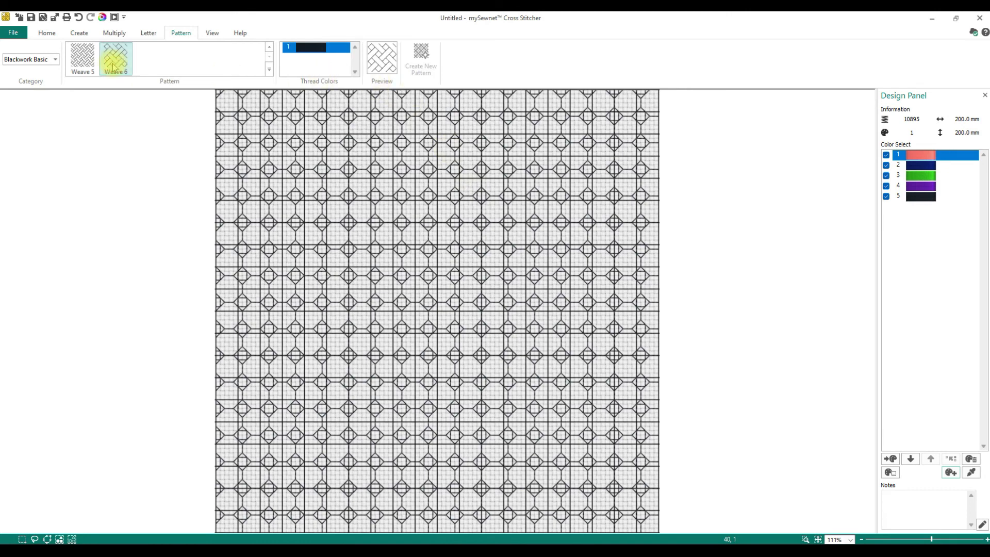
{"action": "left_click", "coordinate": [46, 33]}
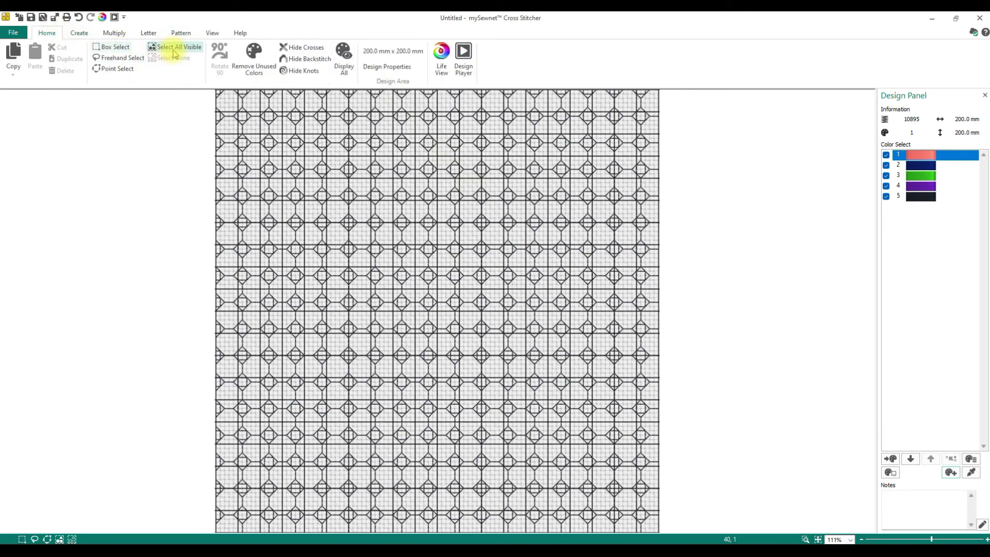
{"action": "left_click", "coordinate": [175, 46]}
{"action": "left_click", "coordinate": [304, 59]}
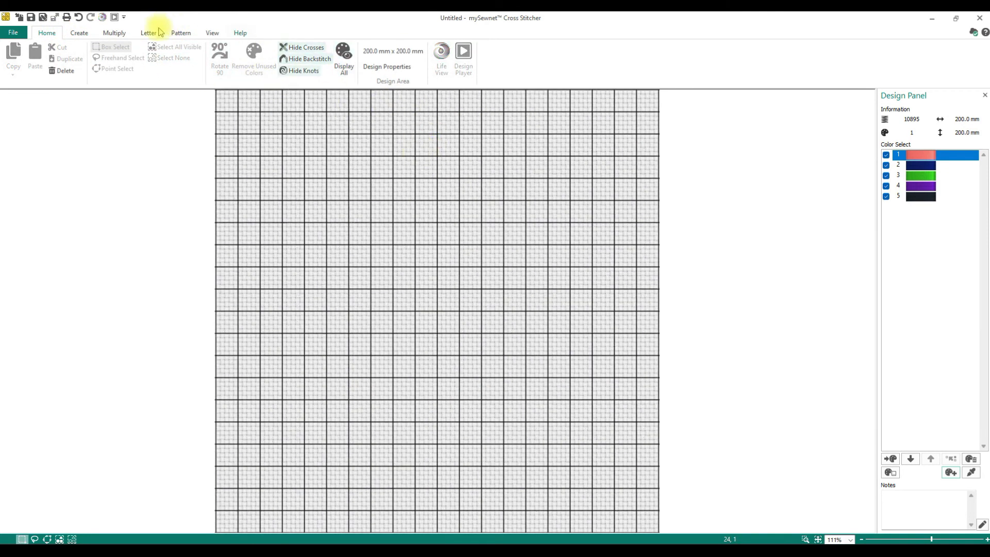
Step: Flood fill the empty canvas with the Weave 6 pattern
{"action": "left_click", "coordinate": [79, 33]}
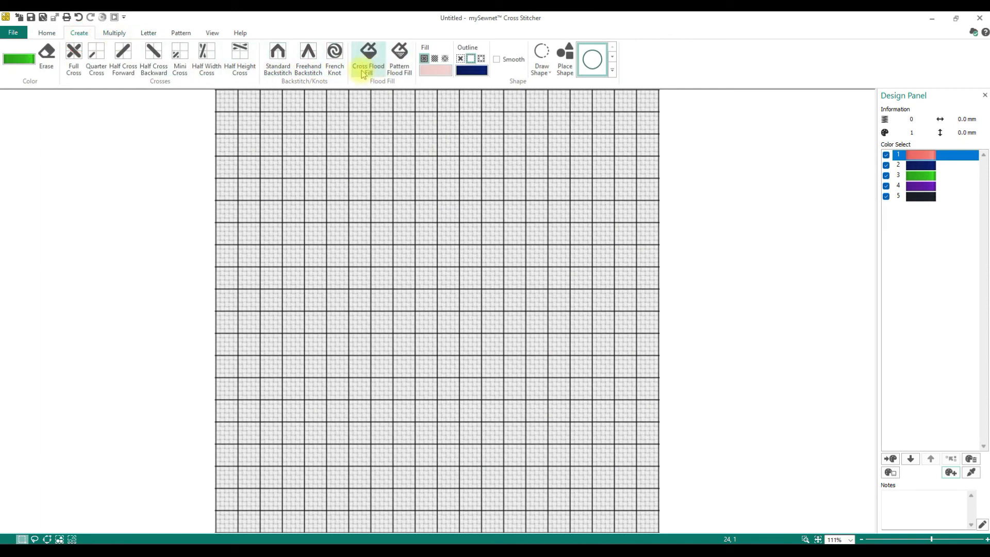
{"action": "left_click", "coordinate": [400, 59]}
{"action": "left_click", "coordinate": [461, 257]}
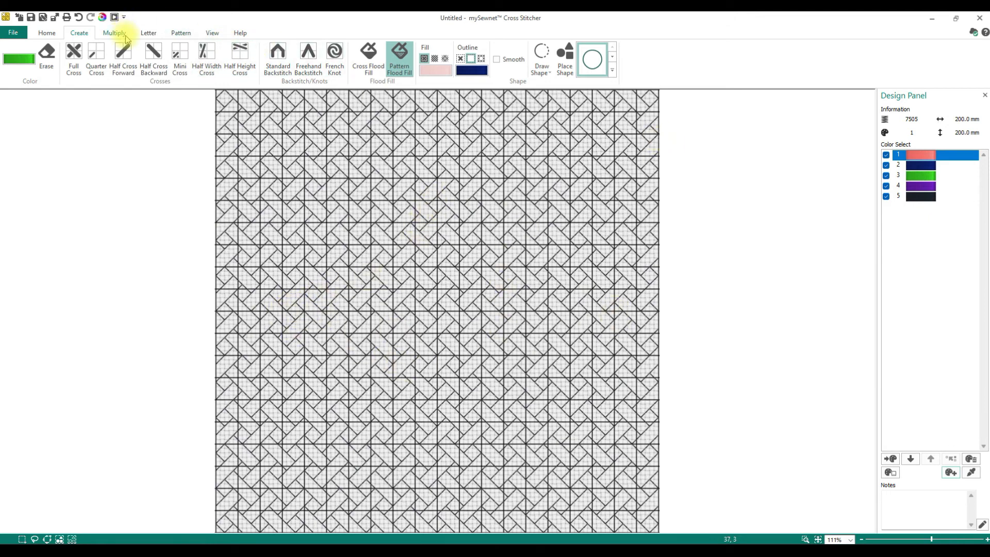
{"action": "left_click", "coordinate": [185, 35]}
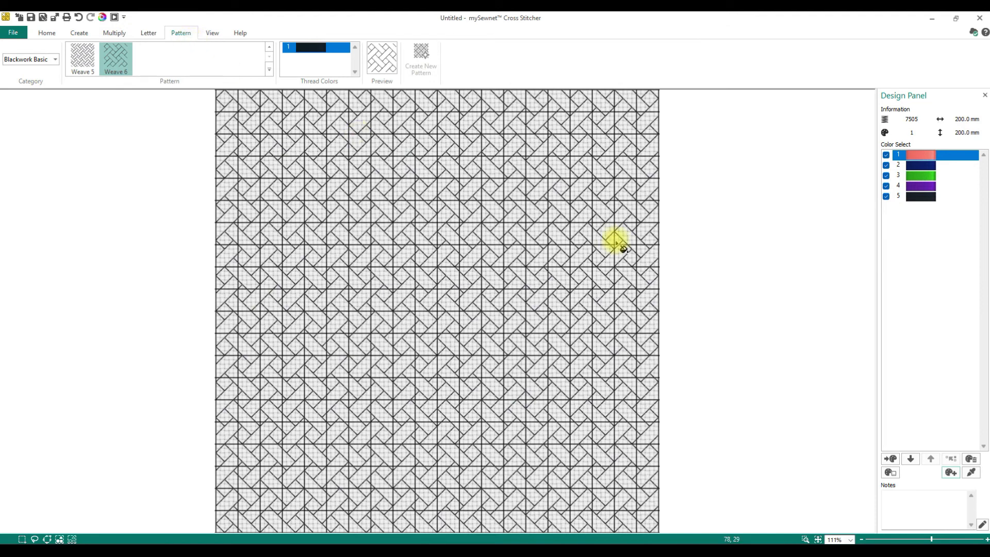
{"action": "left_click", "coordinate": [114, 33]}
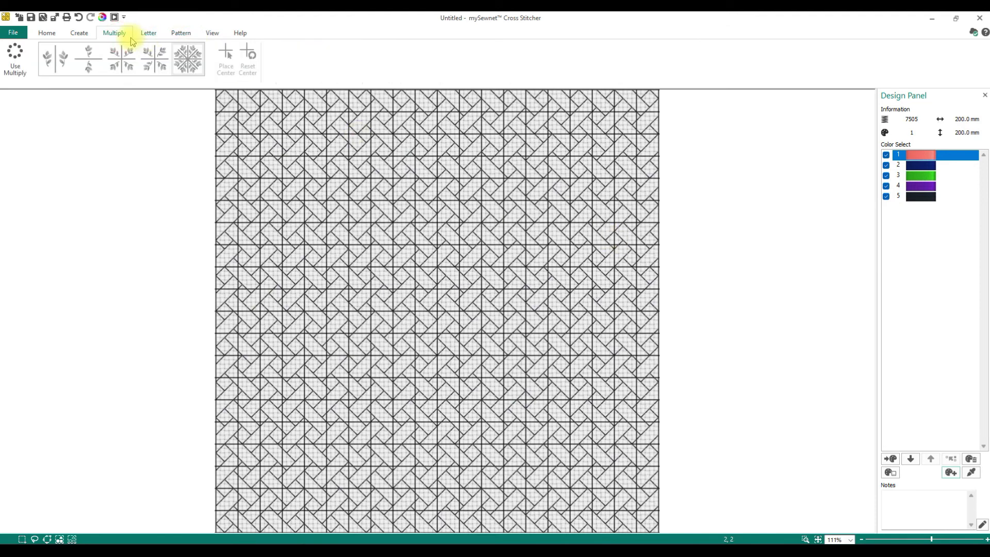
{"action": "left_click", "coordinate": [72, 33]}
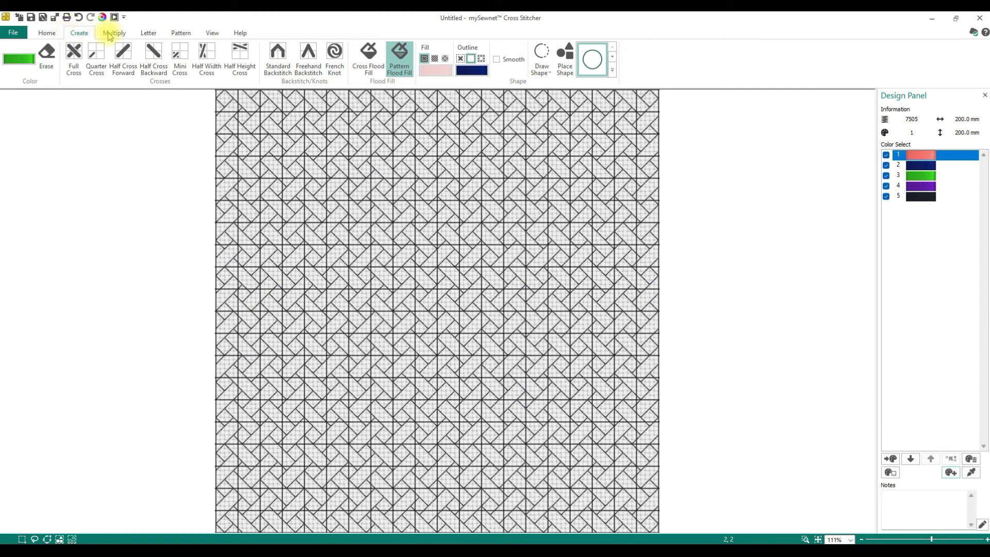
{"action": "left_click", "coordinate": [177, 34]}
{"action": "left_click", "coordinate": [213, 34]}
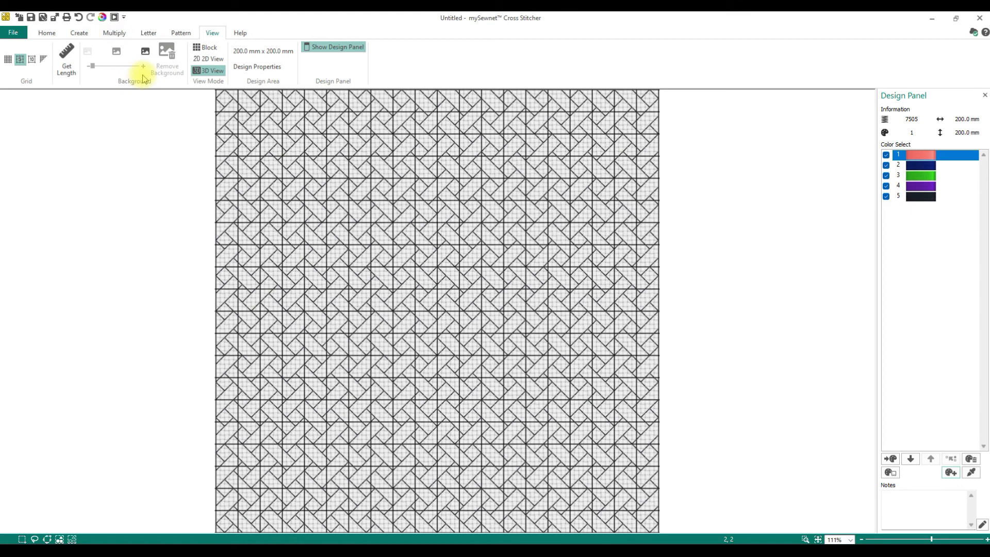
Step: Start a new design without saving the current one, using the Load Picture for New Cross Stitch Design option
{"action": "left_click", "coordinate": [13, 33]}
{"action": "left_click", "coordinate": [15, 56]}
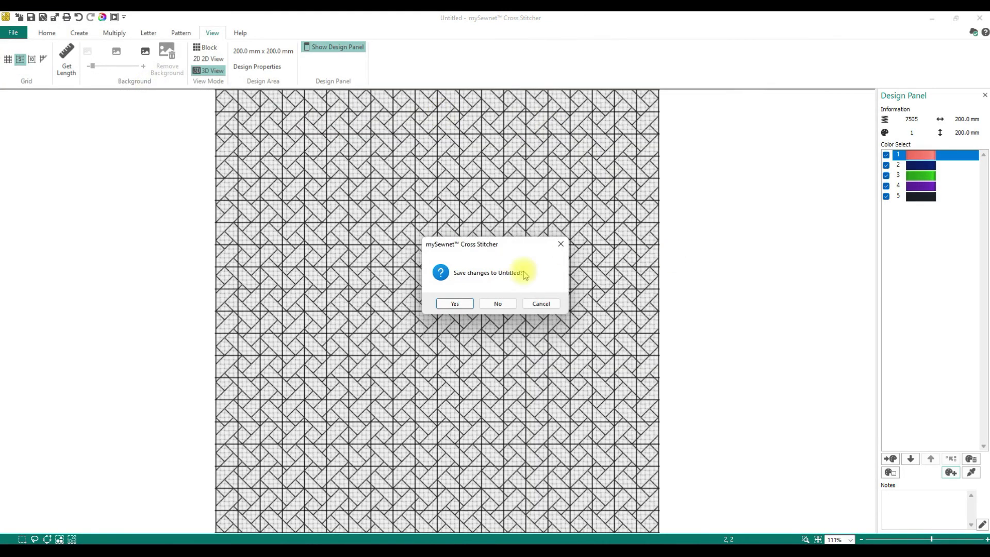
{"action": "left_click", "coordinate": [501, 302]}
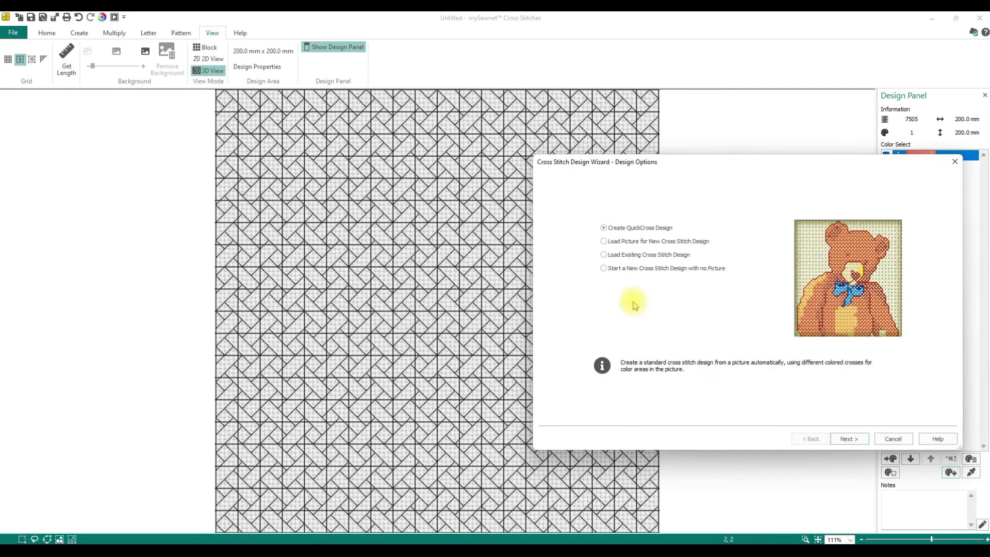
{"action": "left_click", "coordinate": [623, 243]}
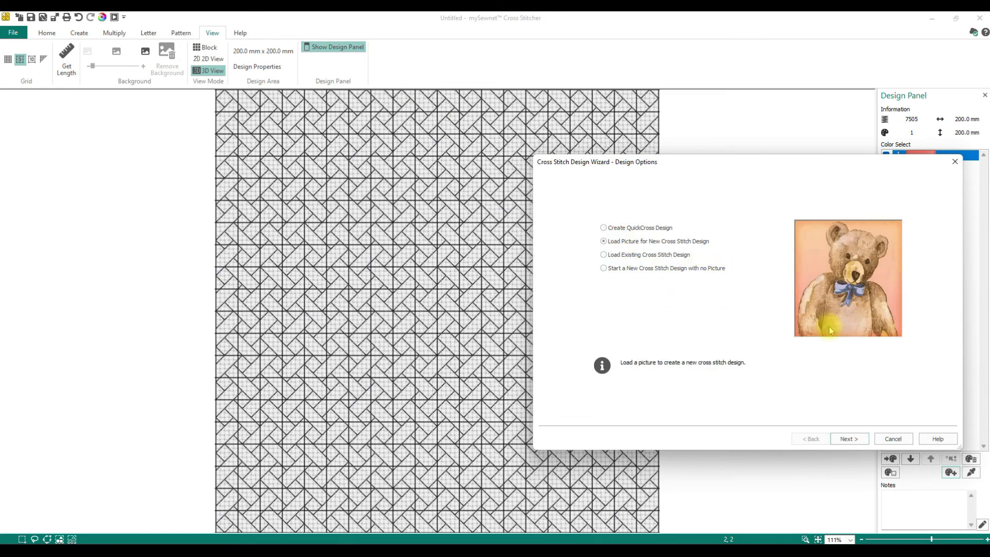
{"action": "left_click", "coordinate": [854, 439]}
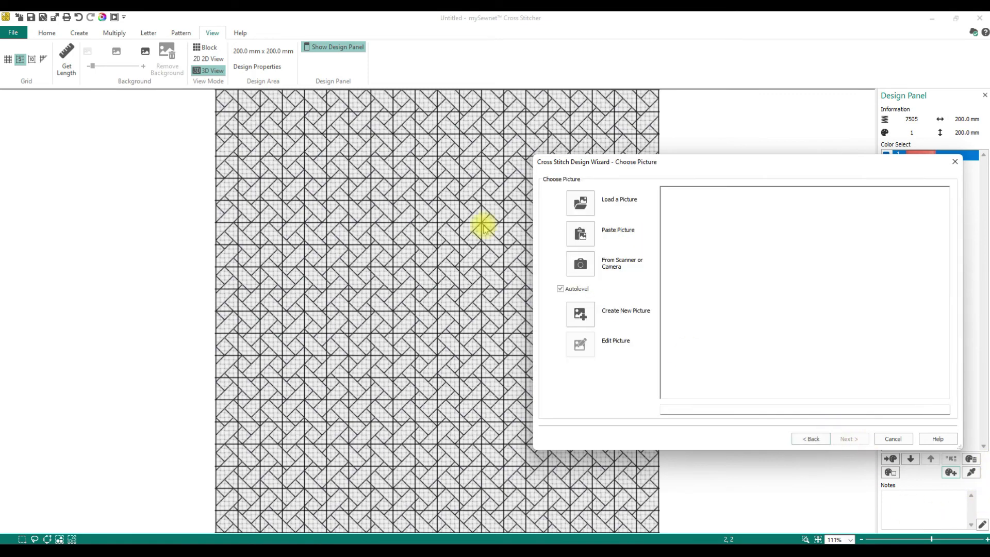
Step: Load Bells phone photo.jpg as the source picture and proceed to rotating and cropping it
{"action": "left_click", "coordinate": [586, 215]}
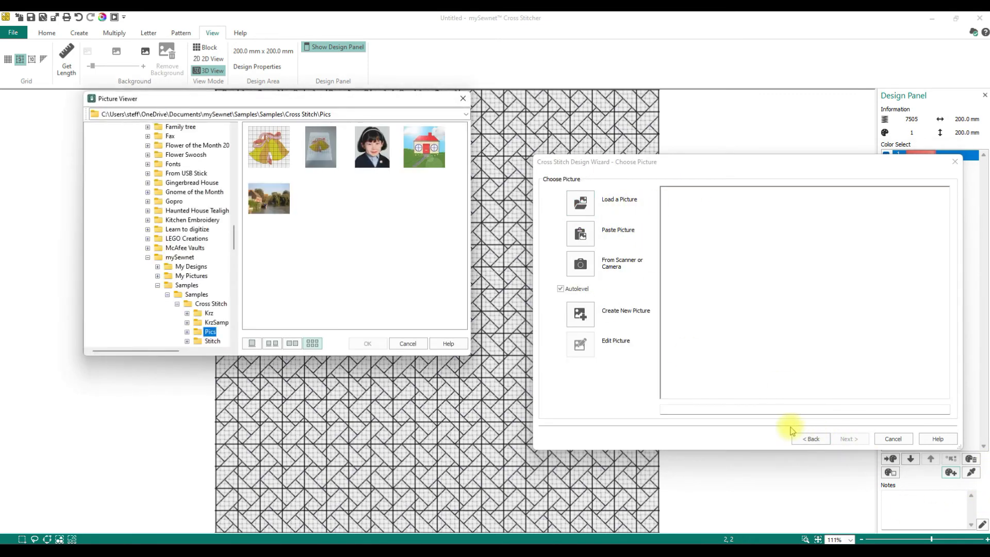
{"action": "left_click", "coordinate": [316, 148]}
{"action": "left_click", "coordinate": [375, 344]}
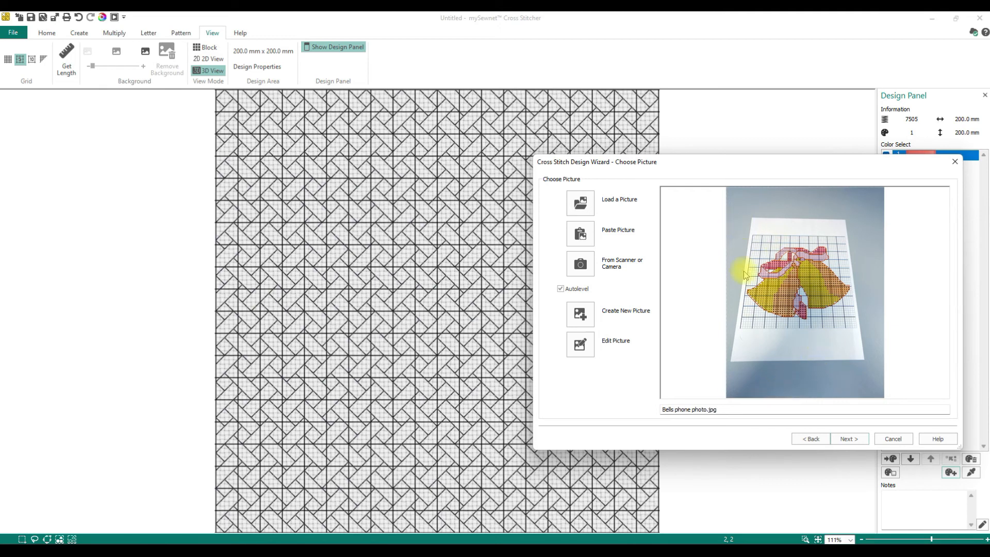
{"action": "left_click", "coordinate": [852, 438]}
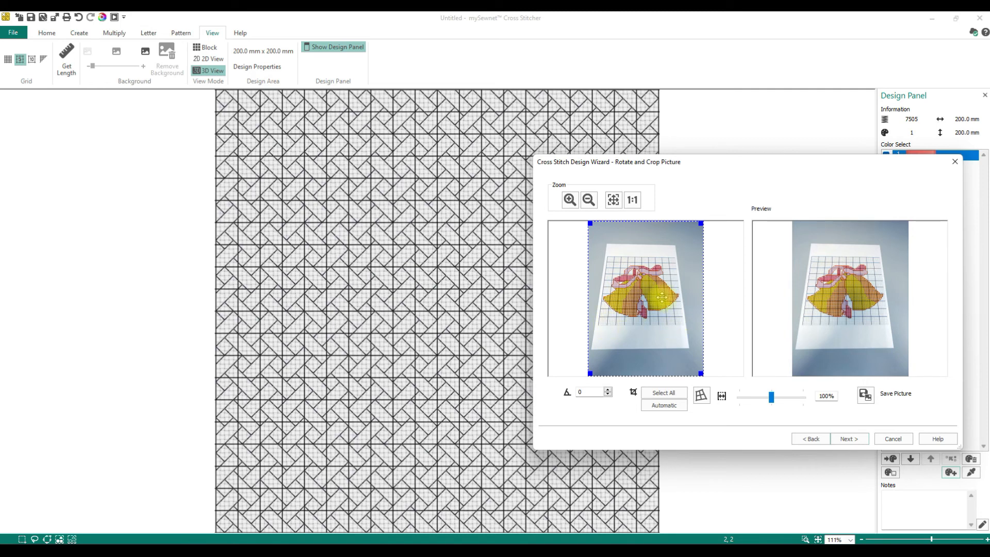
Step: Move the upper-left crop corner of the photo close to the upper-left corner of the printed chart grid
{"action": "left_click", "coordinate": [569, 201]}
{"action": "left_click", "coordinate": [642, 251]}
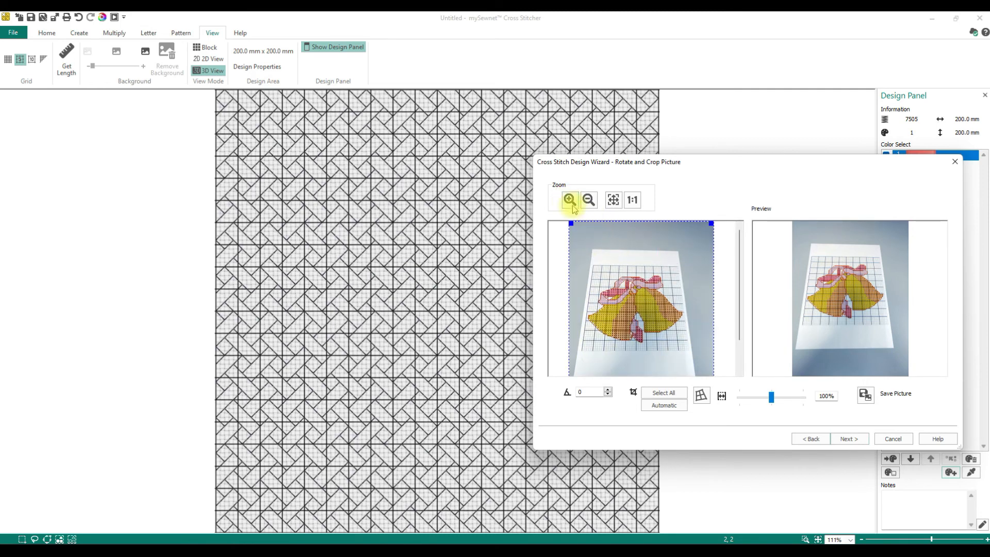
{"action": "left_click", "coordinate": [618, 258]}
{"action": "left_click", "coordinate": [570, 201]}
{"action": "left_click", "coordinate": [617, 287]}
{"action": "left_click", "coordinate": [569, 201]}
{"action": "left_click", "coordinate": [608, 278]}
{"action": "left_click", "coordinate": [570, 200]}
{"action": "left_click", "coordinate": [627, 310]}
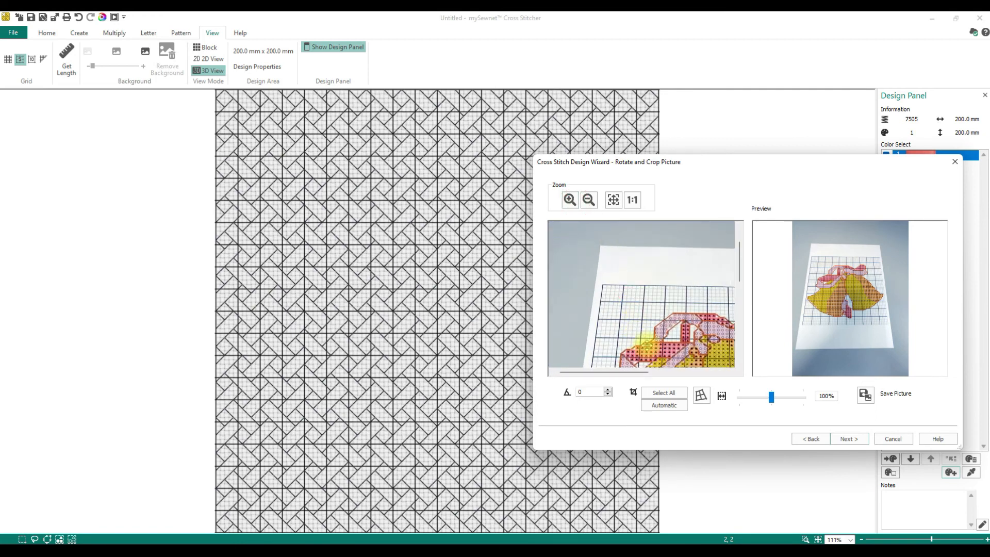
{"action": "left_click_drag", "start_coordinate": [738, 257], "coordinate": [738, 231]}
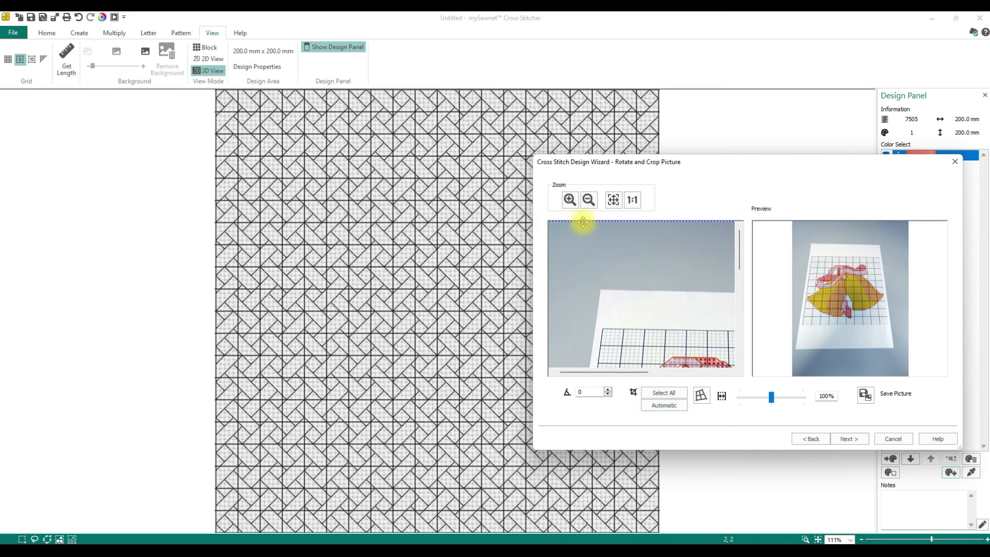
{"action": "left_click_drag", "start_coordinate": [602, 372], "coordinate": [564, 373]}
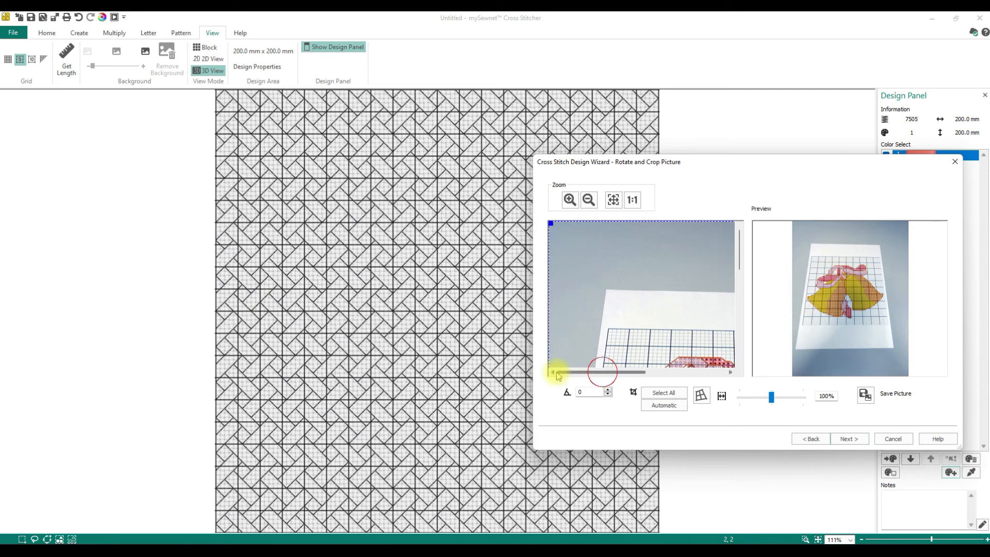
{"action": "left_click_drag", "start_coordinate": [550, 223], "coordinate": [607, 325]}
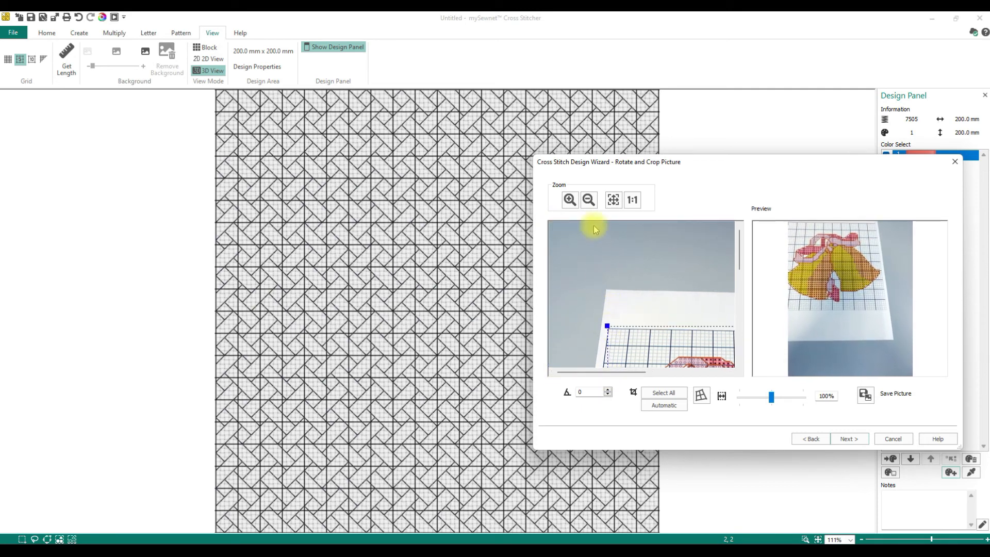
Step: Fine-tune the upper-left crop corner so it sits exactly on the chart grid's outer corner
{"action": "left_click", "coordinate": [578, 200]}
{"action": "left_click", "coordinate": [612, 344]}
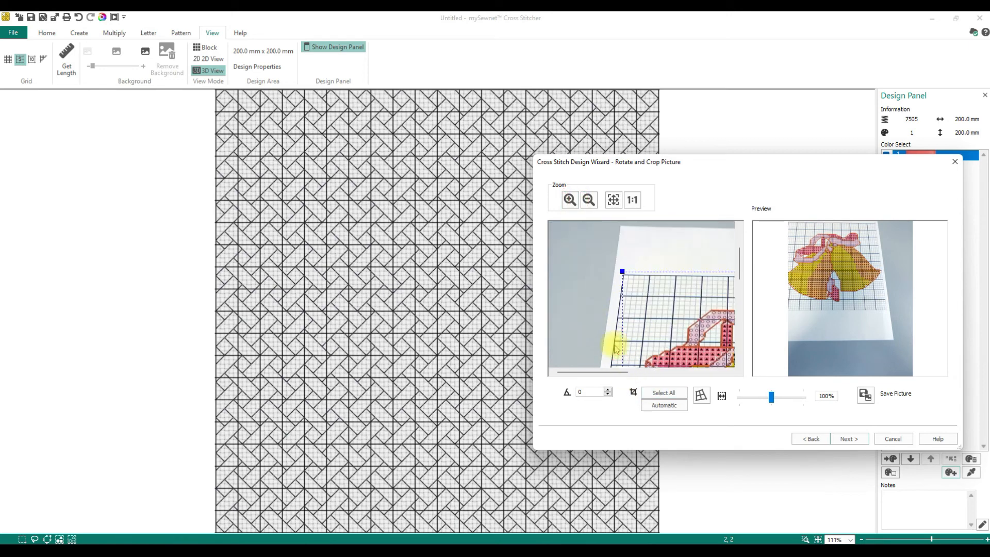
{"action": "left_click", "coordinate": [641, 288]}
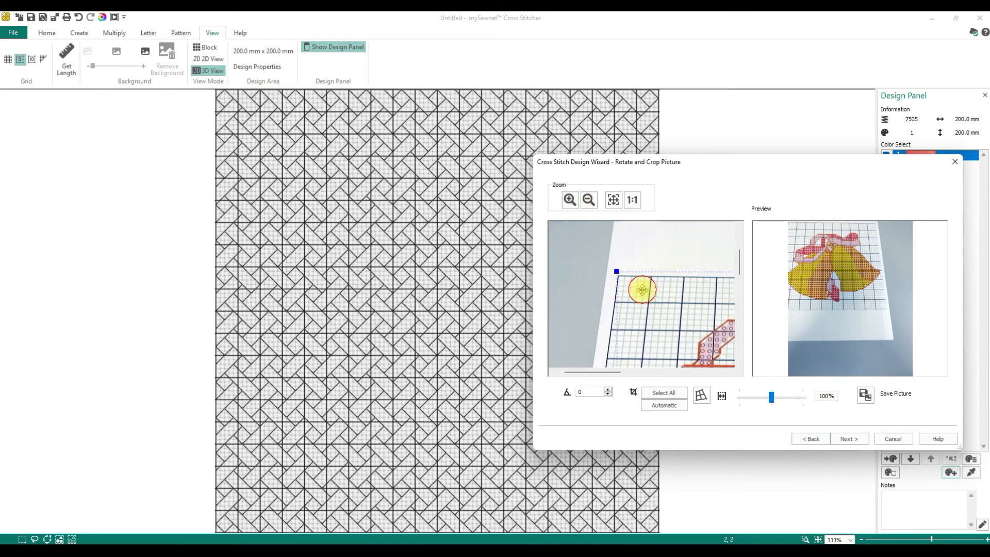
{"action": "left_click", "coordinate": [642, 293]}
{"action": "left_click", "coordinate": [574, 202]}
{"action": "left_click", "coordinate": [628, 291]}
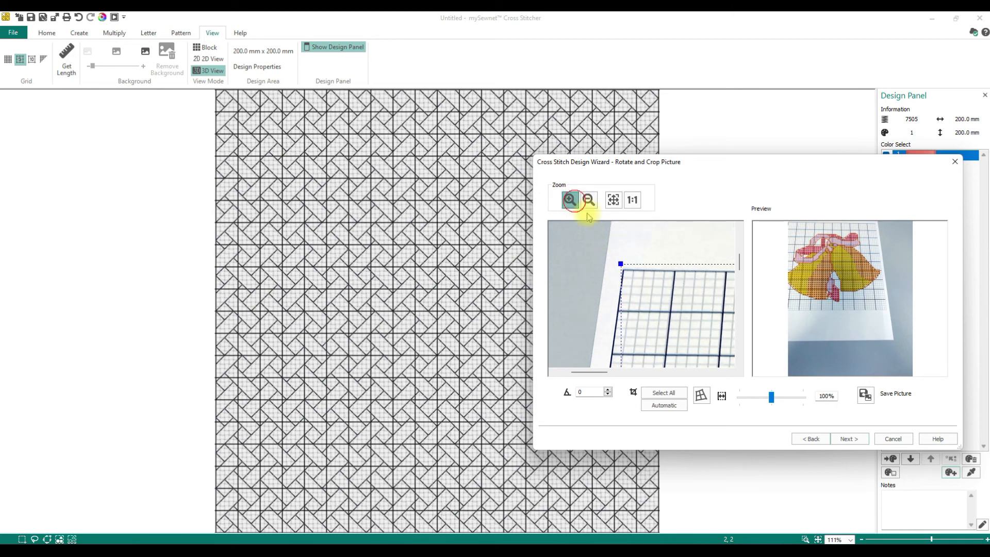
{"action": "left_click", "coordinate": [644, 303]}
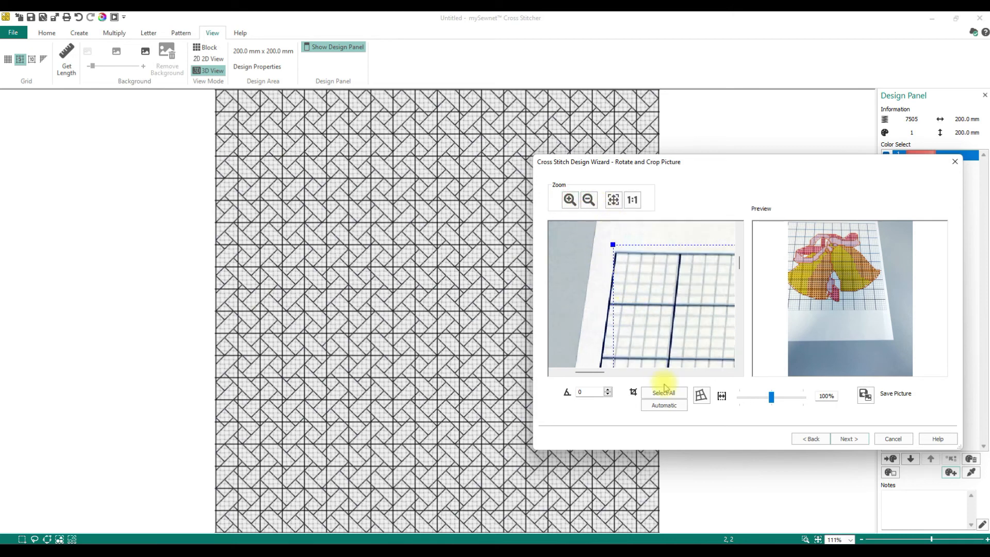
{"action": "left_click_drag", "start_coordinate": [615, 245], "coordinate": [615, 251]}
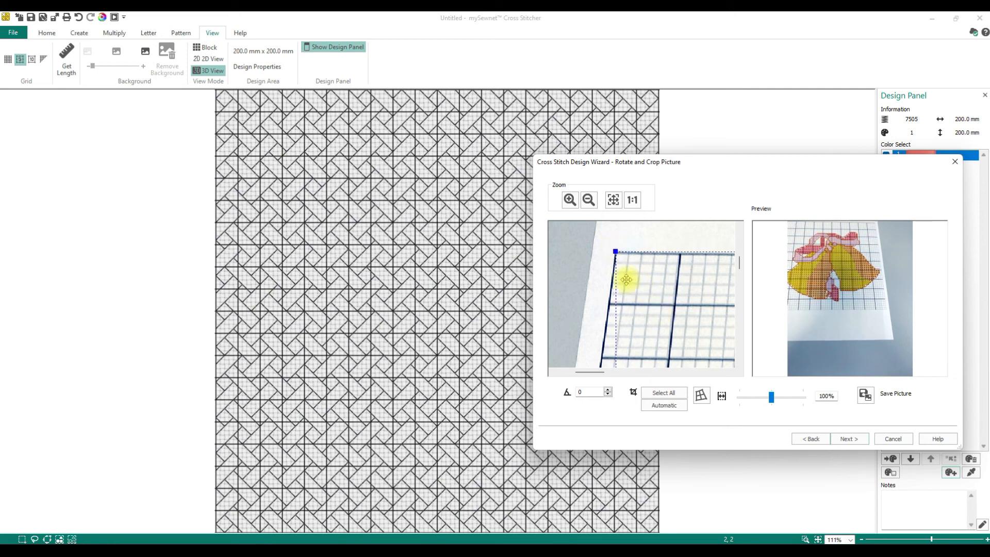
Step: Move the upper-right crop corner of the photo onto the upper-right corner of the chart grid
{"action": "left_click_drag", "start_coordinate": [589, 375], "coordinate": [722, 375]}
{"action": "left_click_drag", "start_coordinate": [731, 251], "coordinate": [555, 274]}
{"action": "mouse_move", "coordinate": [707, 376]}
{"action": "left_mouse_down"}
{"action": "mouse_move", "coordinate": [674, 376]}
{"action": "mouse_move", "coordinate": [696, 375]}
{"action": "left_mouse_up"}
{"action": "left_click_drag", "start_coordinate": [709, 274], "coordinate": [618, 263]}
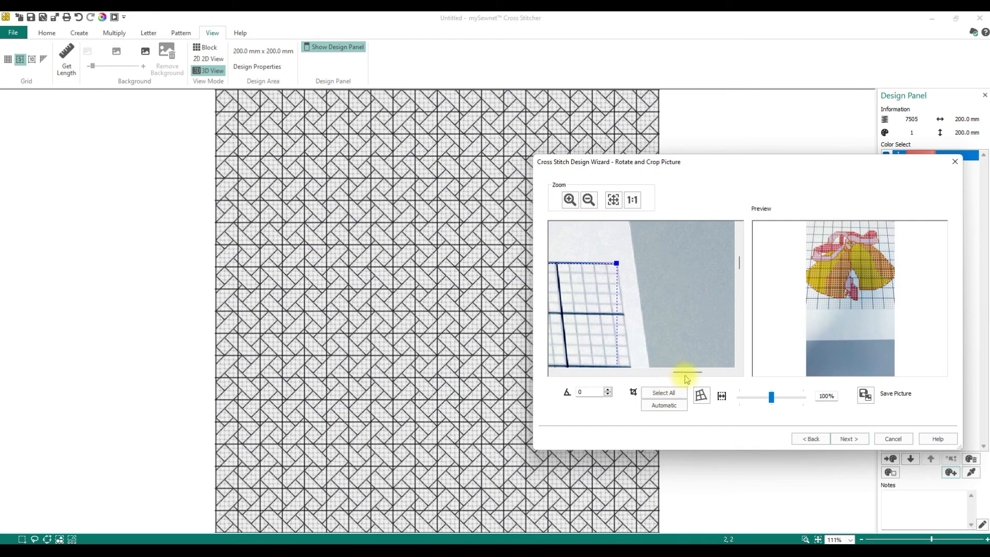
Step: Switch the photo crop to perspective correction and rotate the picture by 0.2 degrees
{"action": "mouse_move", "coordinate": [686, 373]}
{"action": "left_mouse_down"}
{"action": "mouse_move", "coordinate": [587, 370]}
{"action": "mouse_move", "coordinate": [690, 371]}
{"action": "left_mouse_up"}
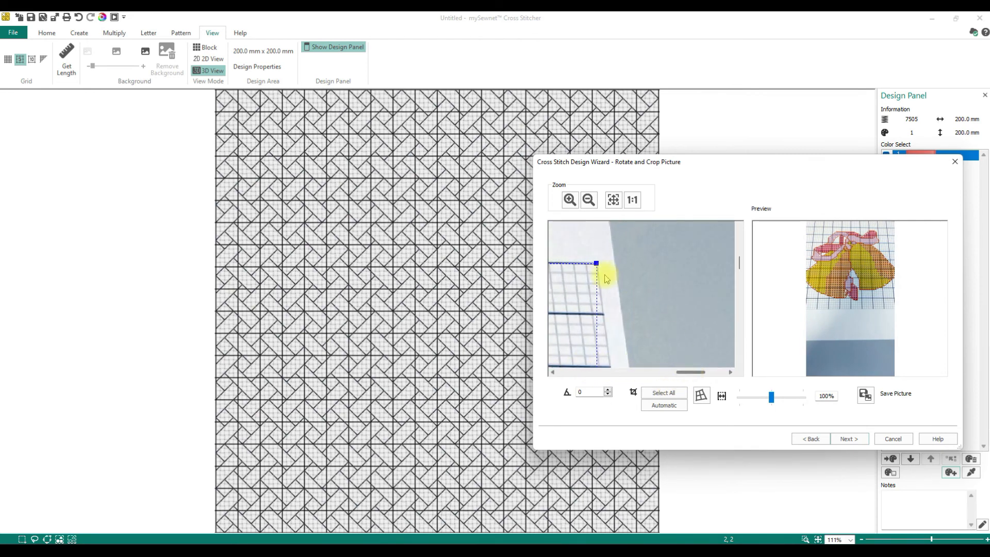
{"action": "left_click", "coordinate": [707, 400]}
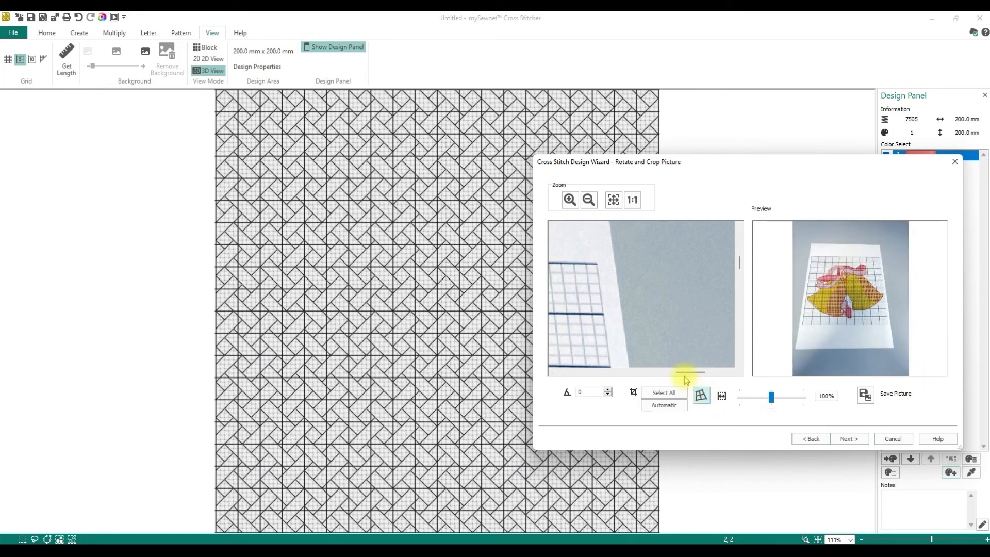
{"action": "left_click_drag", "start_coordinate": [689, 372], "coordinate": [591, 377]}
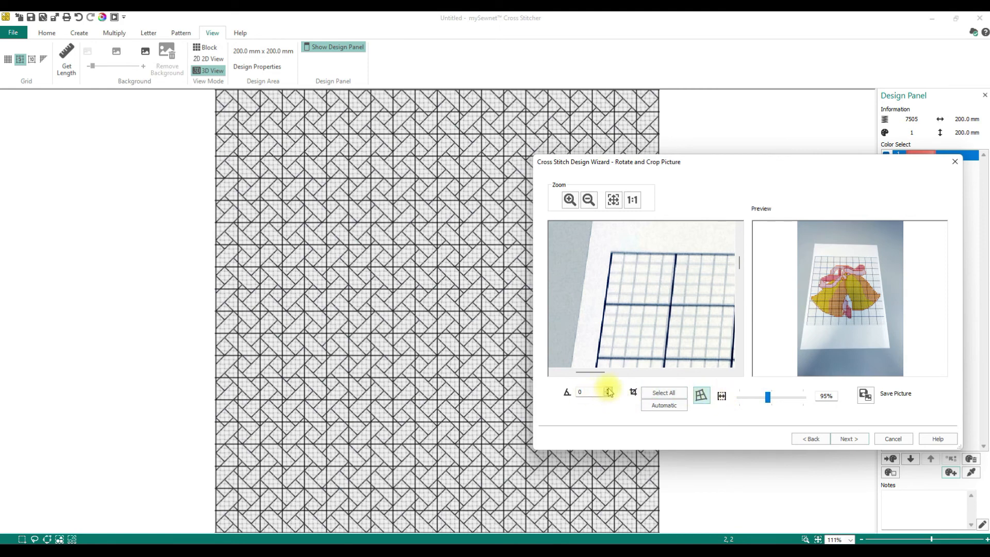
{"action": "left_click", "coordinate": [609, 391]}
{"action": "left_click", "coordinate": [609, 391]}
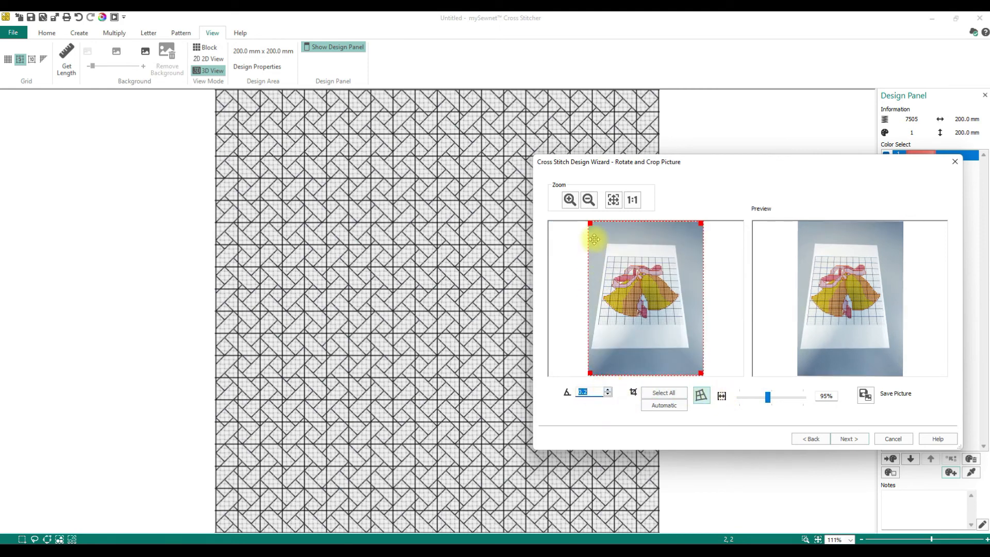
Step: Move all four perspective corners of the photo roughly onto the corners of the printed chart grid
{"action": "left_click_drag", "start_coordinate": [591, 224], "coordinate": [609, 257]}
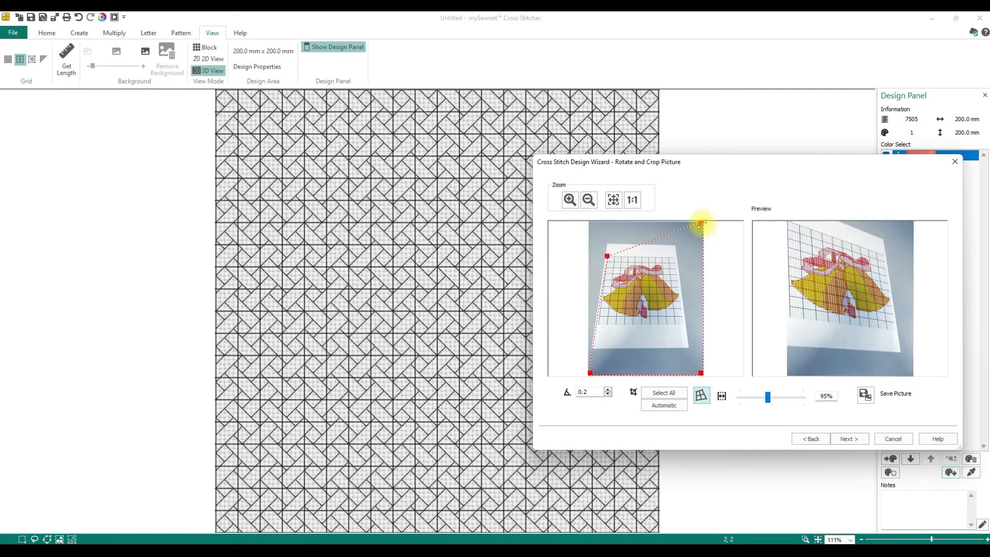
{"action": "left_click_drag", "start_coordinate": [702, 224], "coordinate": [687, 237]}
{"action": "left_click_drag", "start_coordinate": [675, 256], "coordinate": [673, 262]}
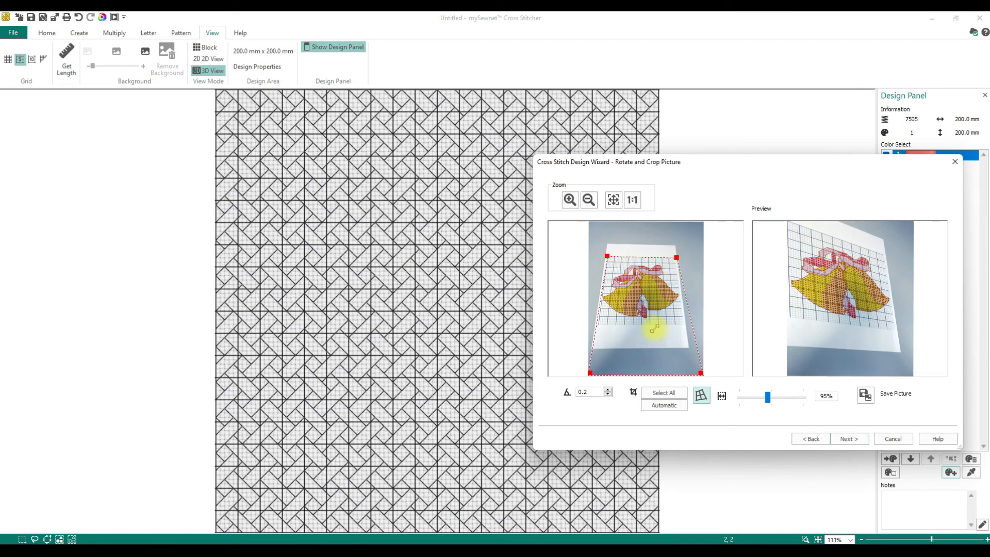
{"action": "left_click_drag", "start_coordinate": [588, 374], "coordinate": [598, 327]}
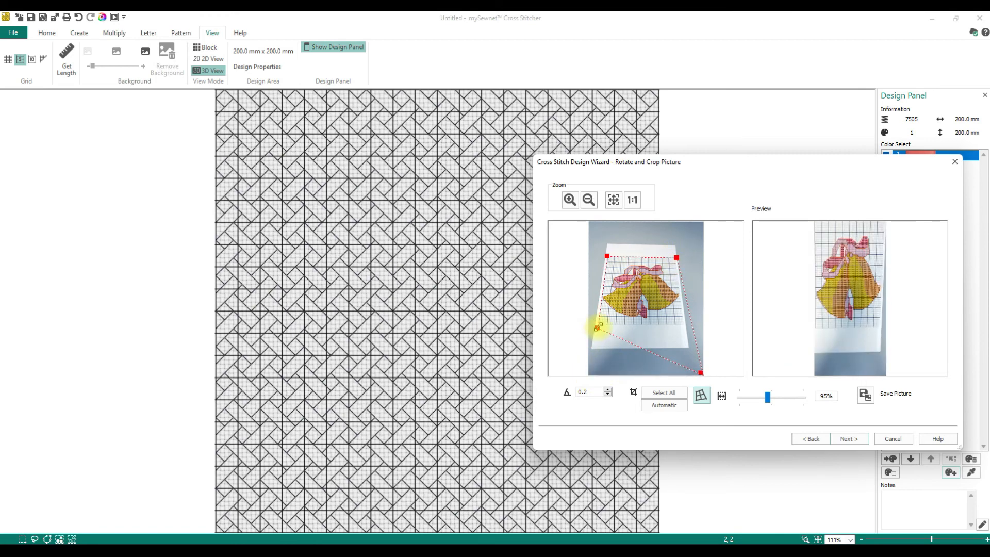
{"action": "left_click_drag", "start_coordinate": [701, 372], "coordinate": [680, 326]}
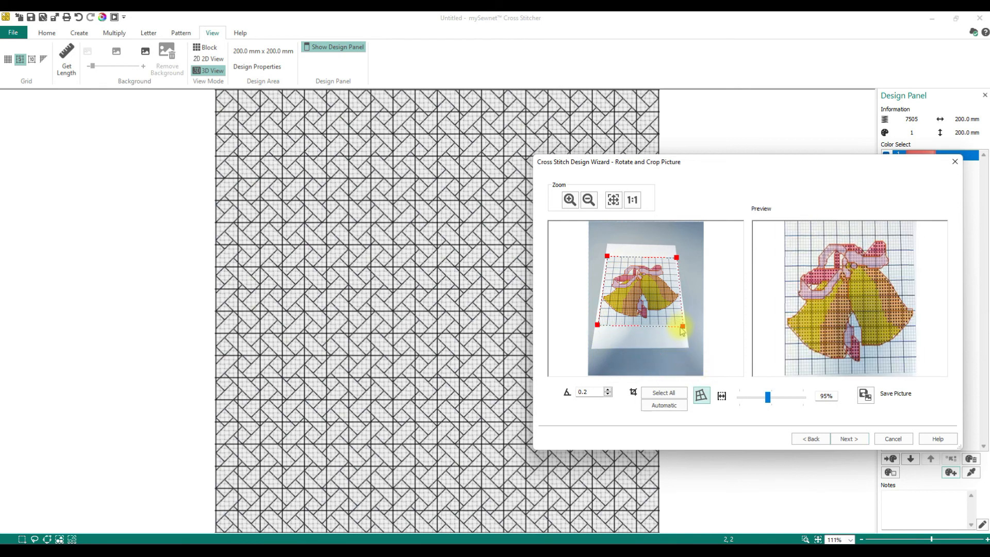
Step: Fine-tune the upper-left perspective corner so it sits exactly on the chart grid's outer corner
{"action": "left_click", "coordinate": [569, 200]}
{"action": "left_click", "coordinate": [611, 264]}
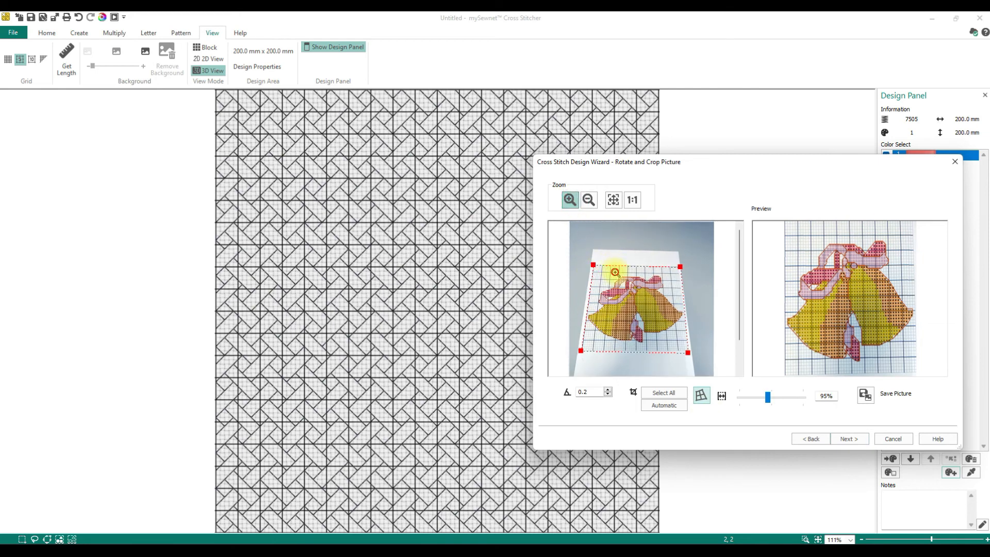
{"action": "left_click", "coordinate": [570, 199]}
{"action": "left_click", "coordinate": [569, 200]}
{"action": "left_click", "coordinate": [596, 281]}
{"action": "left_click", "coordinate": [570, 199]}
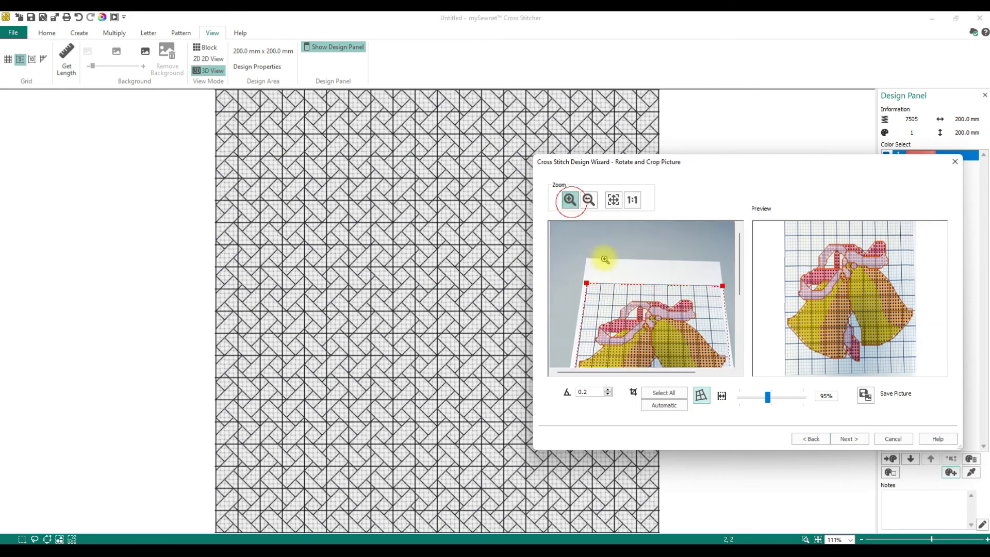
{"action": "left_click", "coordinate": [598, 241]}
{"action": "left_click", "coordinate": [570, 199]}
{"action": "left_click", "coordinate": [598, 252]}
{"action": "left_click", "coordinate": [570, 199]}
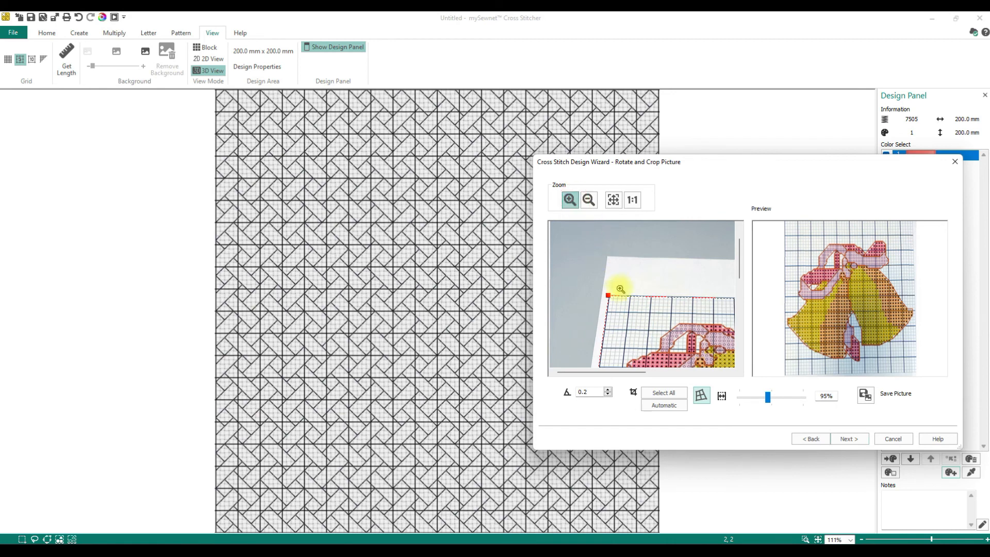
{"action": "left_click", "coordinate": [618, 302]}
{"action": "left_click", "coordinate": [570, 200]}
{"action": "left_click", "coordinate": [634, 307]}
{"action": "left_click", "coordinate": [570, 200]}
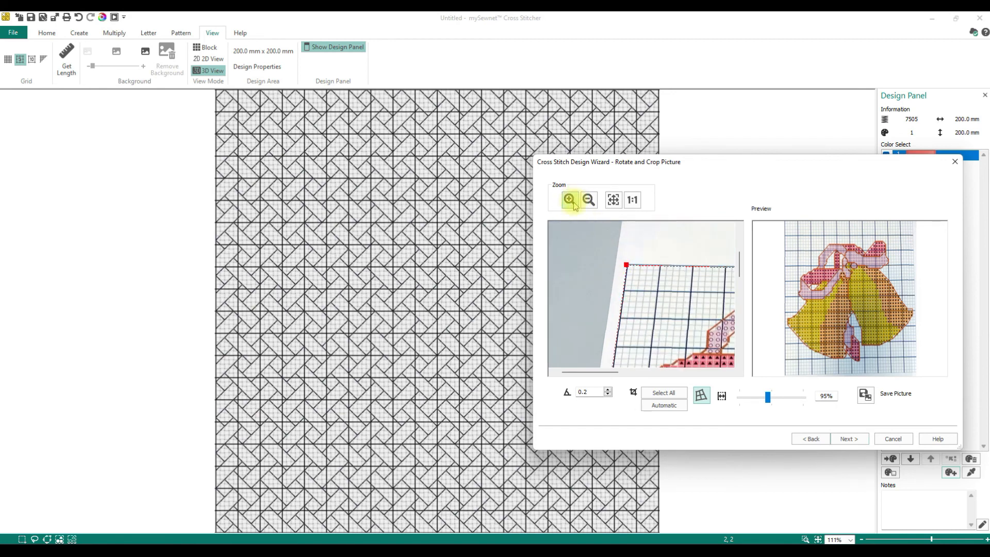
{"action": "left_click", "coordinate": [638, 280]}
{"action": "left_click", "coordinate": [570, 199]}
{"action": "left_click", "coordinate": [631, 266]}
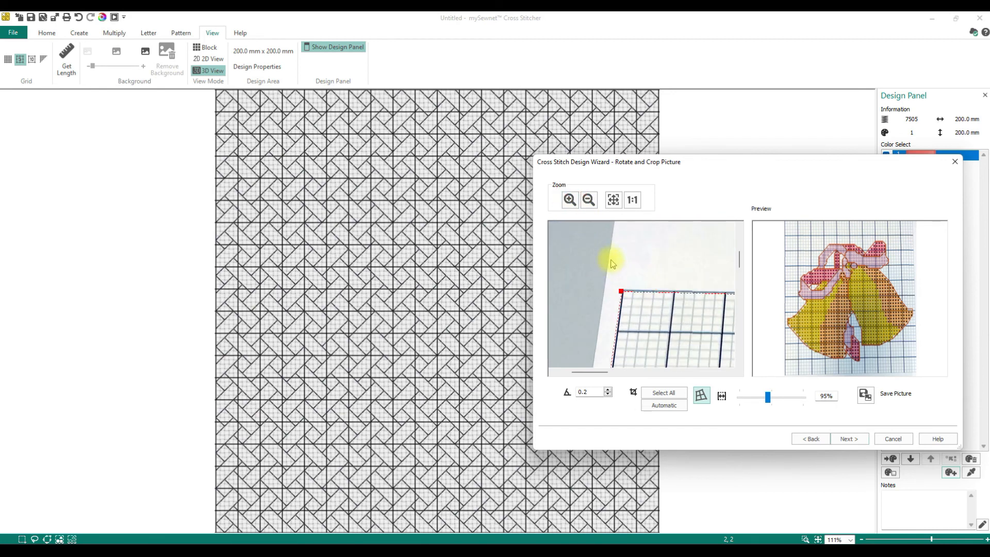
{"action": "left_click", "coordinate": [570, 200]}
{"action": "left_click", "coordinate": [639, 297]}
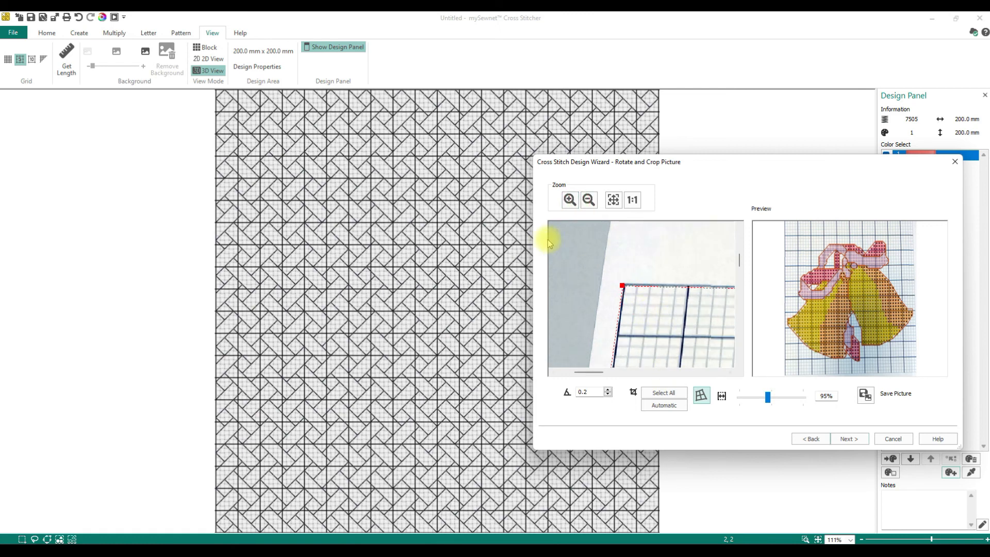
{"action": "left_click_drag", "start_coordinate": [622, 284], "coordinate": [623, 283]}
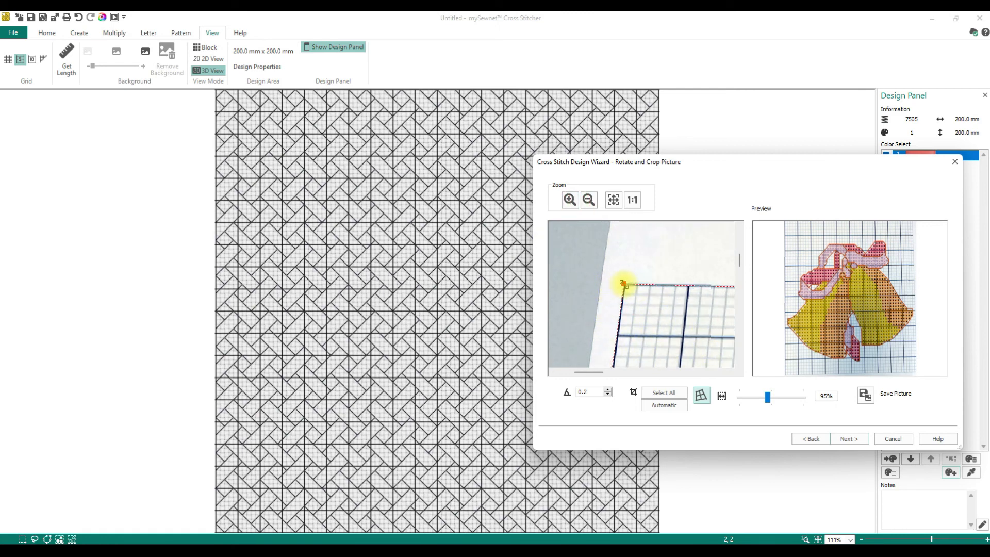
{"action": "left_click_drag", "start_coordinate": [622, 284], "coordinate": [624, 284]}
Step: Align the upper-right and lower-left perspective corners exactly with the matching outer corners of the chart grid
{"action": "left_click_drag", "start_coordinate": [593, 372], "coordinate": [691, 379]}
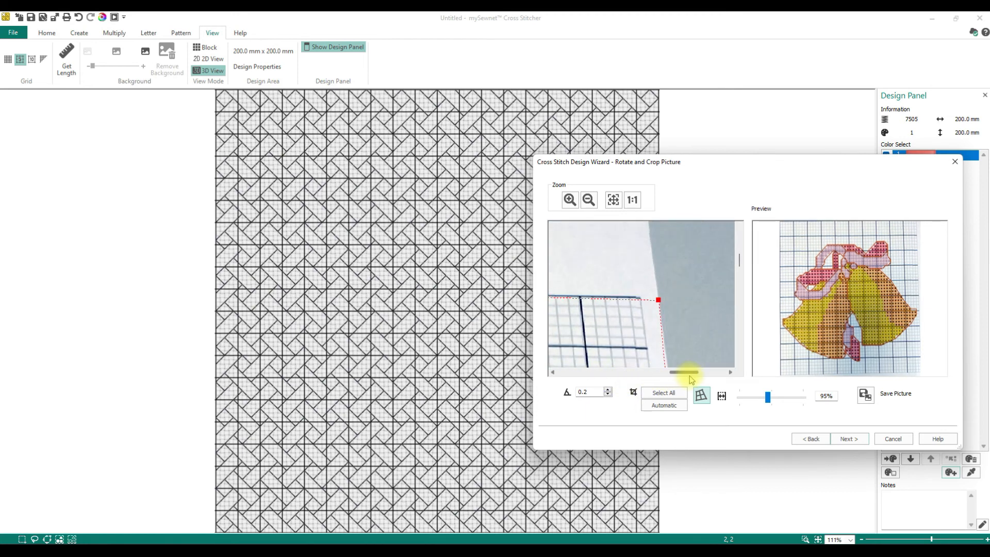
{"action": "left_click_drag", "start_coordinate": [657, 299], "coordinate": [643, 296]}
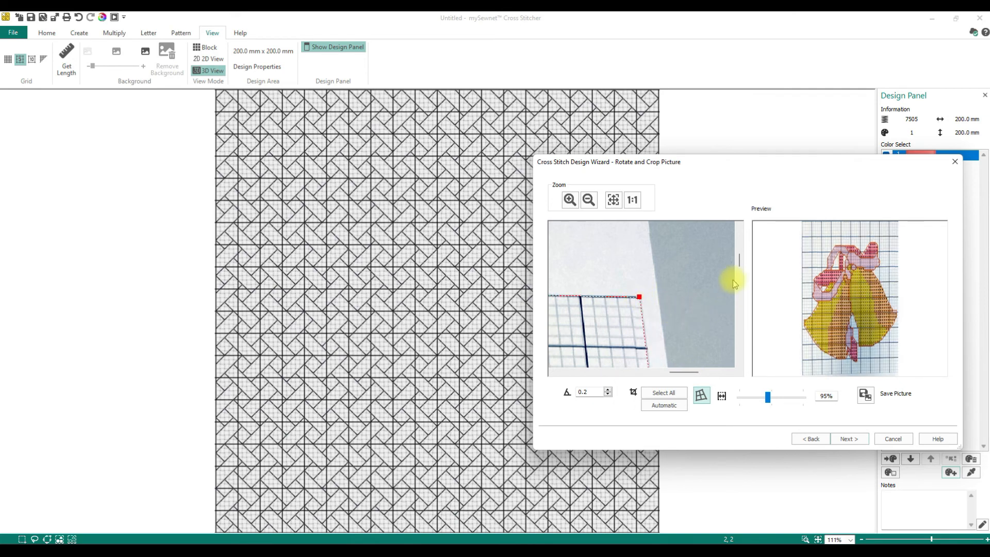
{"action": "mouse_move", "coordinate": [738, 264]}
{"action": "left_mouse_down"}
{"action": "mouse_move", "coordinate": [738, 321]}
{"action": "mouse_move", "coordinate": [719, 270]}
{"action": "left_mouse_up"}
{"action": "left_click_drag", "start_coordinate": [691, 375], "coordinate": [570, 371]}
{"action": "left_click_drag", "start_coordinate": [639, 277], "coordinate": [645, 274]}
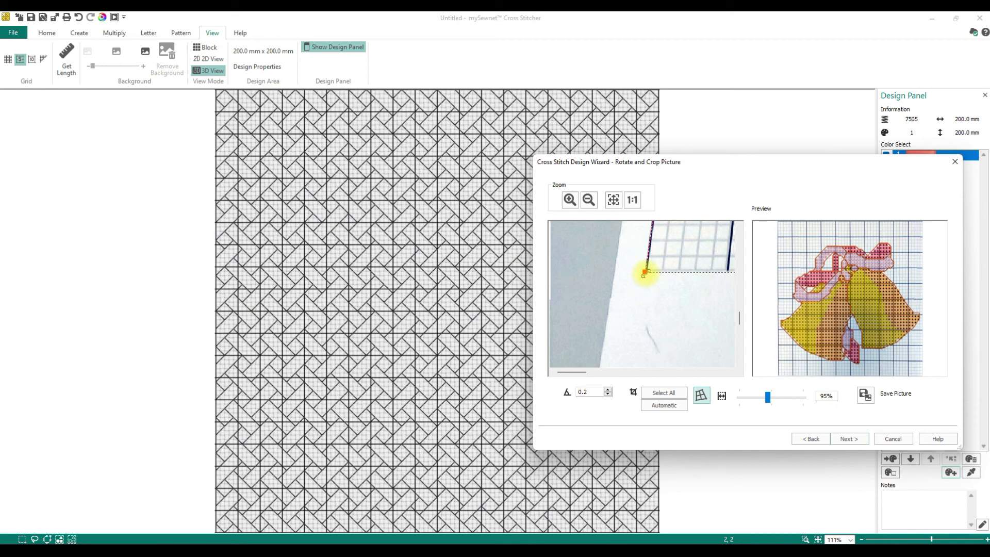
Step: Set the cropped picture's width proportion to 100% and proceed to the design size settings
{"action": "left_click_drag", "start_coordinate": [577, 372], "coordinate": [633, 371]}
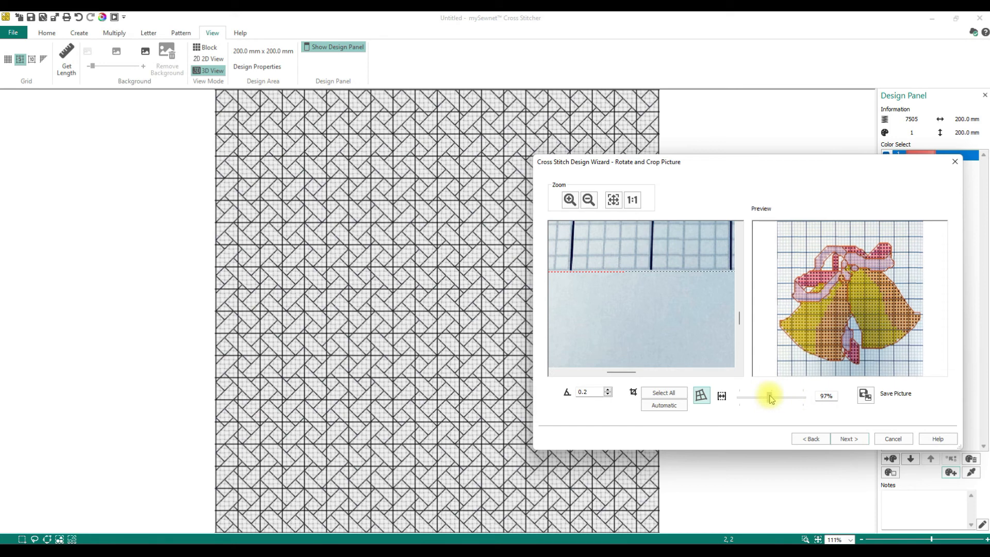
{"action": "left_click_drag", "start_coordinate": [772, 398], "coordinate": [774, 400]}
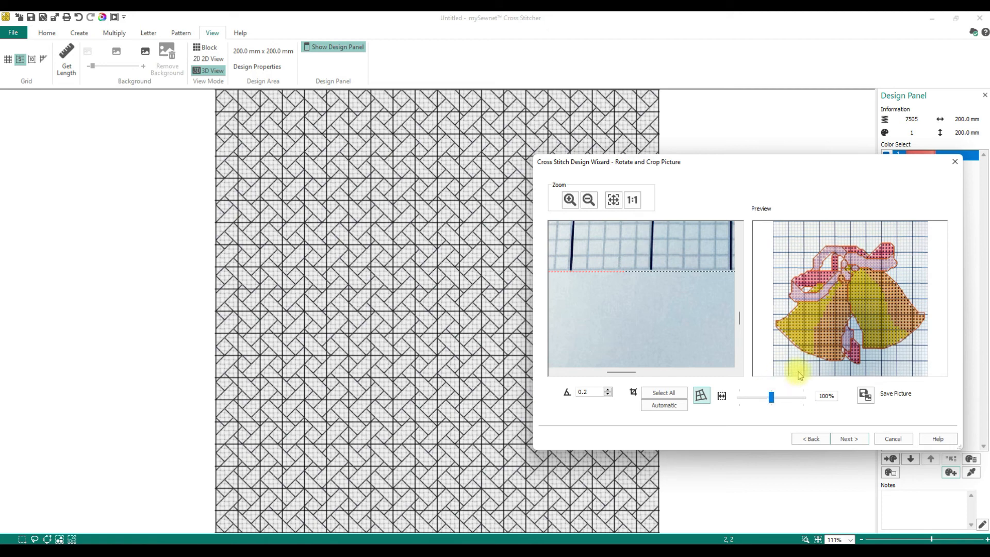
{"action": "left_click", "coordinate": [850, 439]}
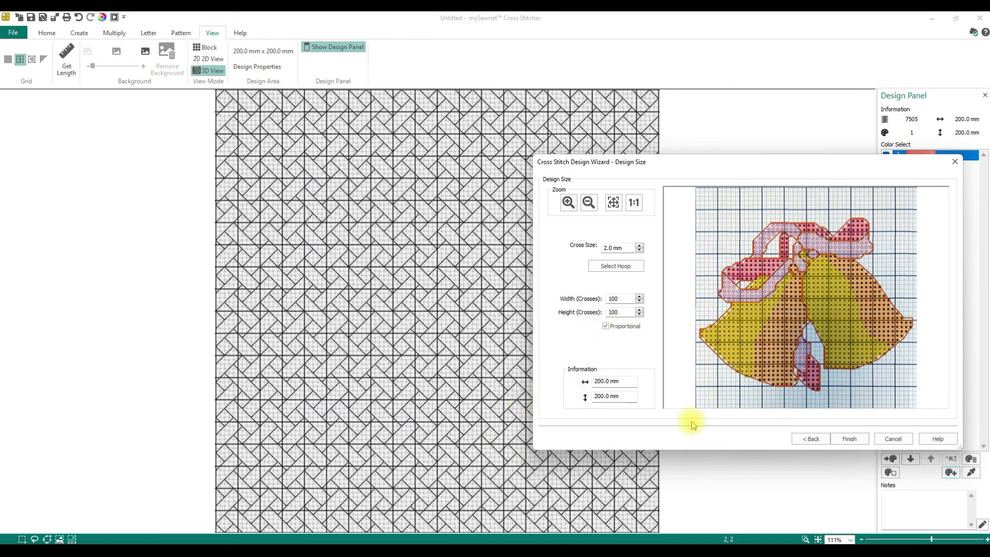
Step: Set the design size to 50 crosses wide, keeping it proportional, and finish creating the design
{"action": "double_click", "coordinate": [624, 299]}
{"action": "type", "text": "50"}
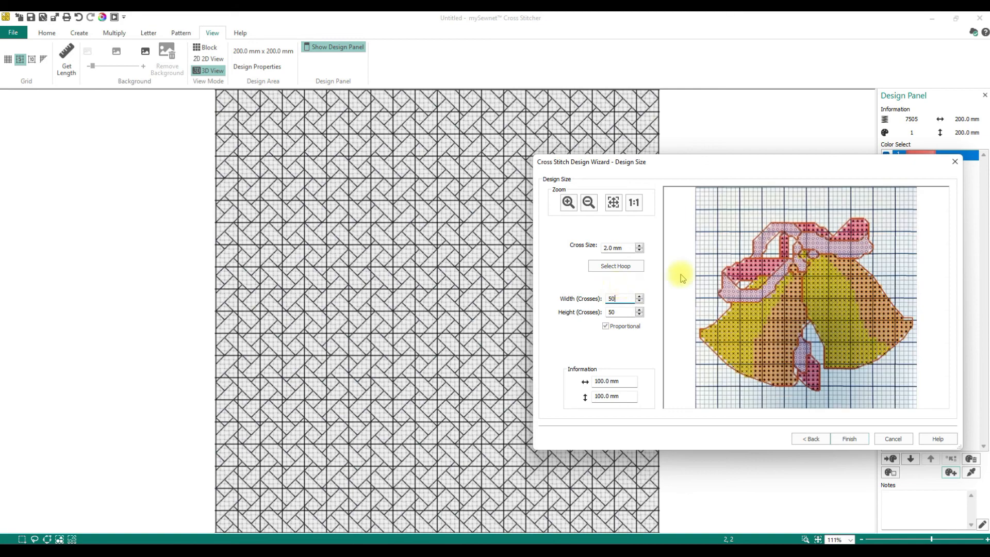
{"action": "left_click", "coordinate": [850, 438]}
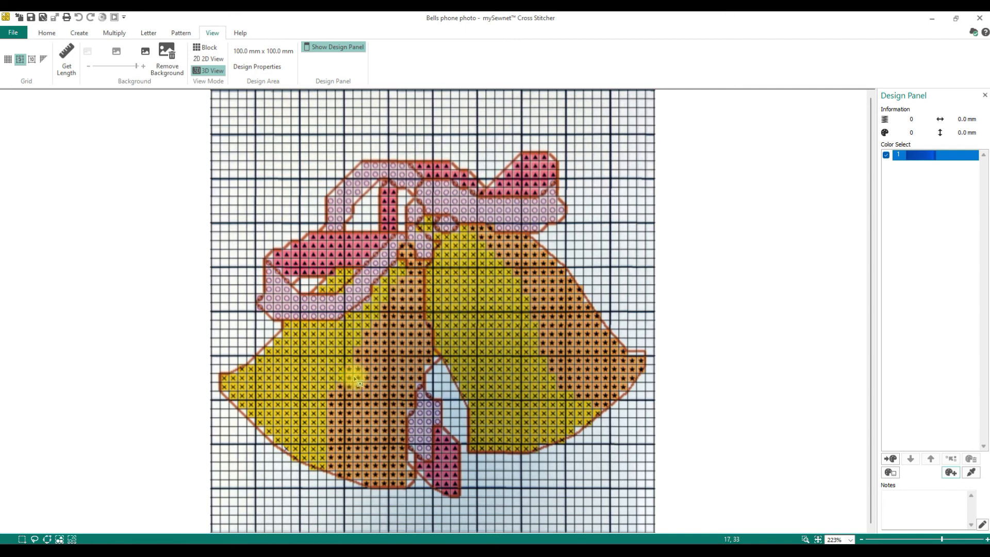
Step: Start another new project using the option to load a picture for a new cross stitch design
{"action": "left_click", "coordinate": [13, 33]}
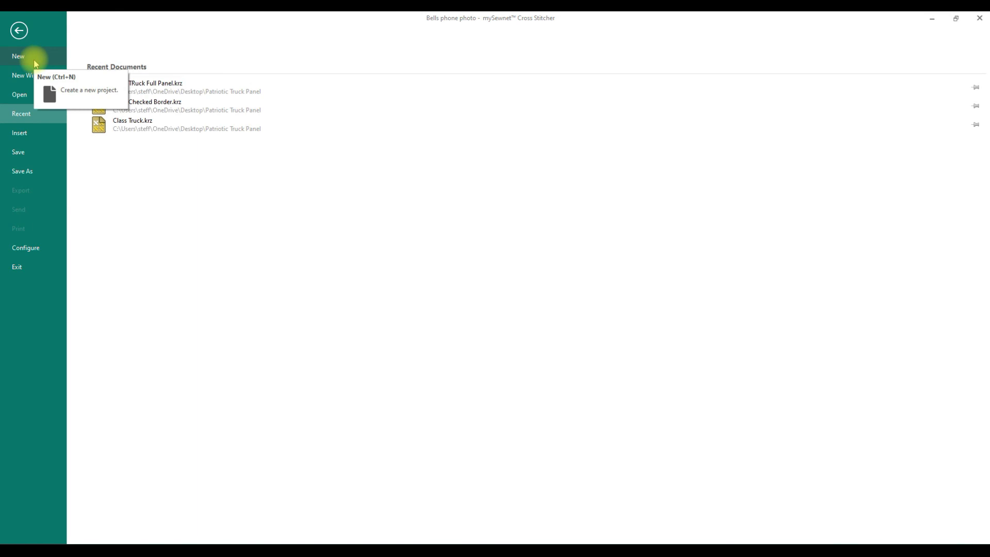
{"action": "left_click", "coordinate": [33, 60]}
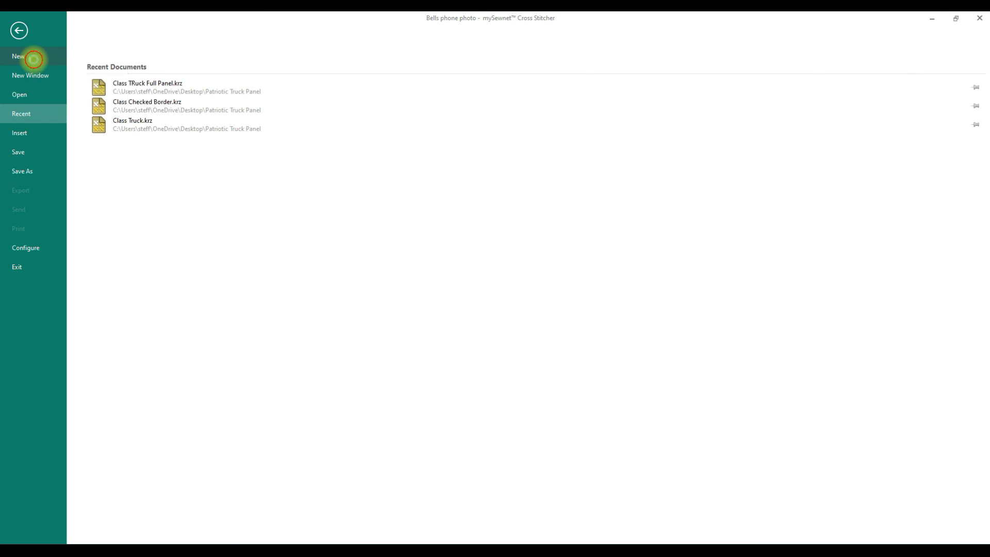
{"action": "left_click", "coordinate": [498, 305]}
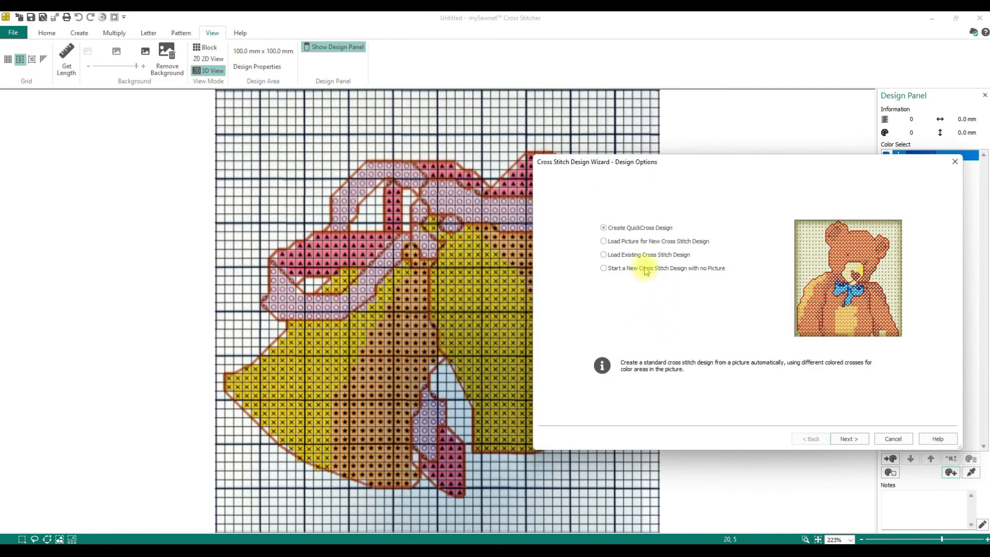
{"action": "left_click", "coordinate": [642, 244]}
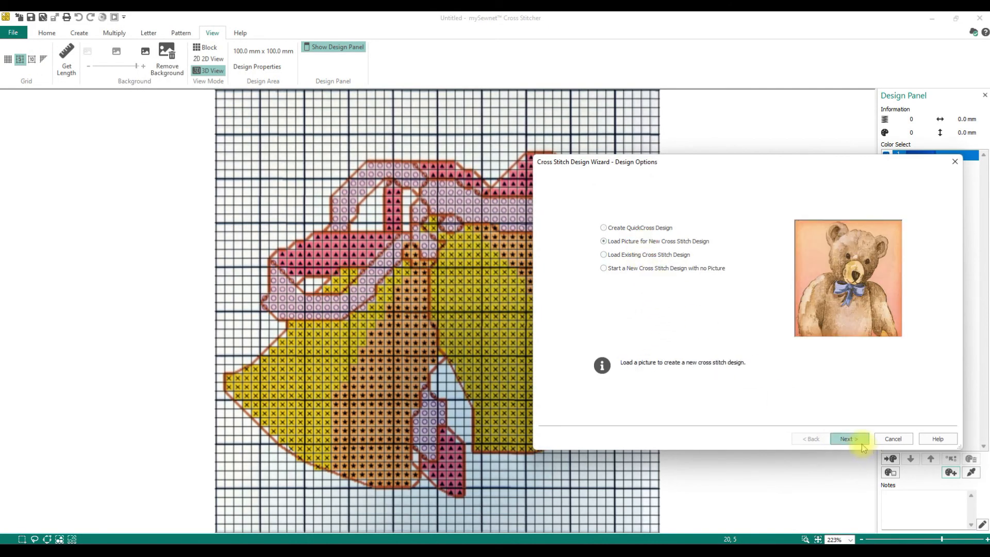
{"action": "left_click", "coordinate": [848, 439]}
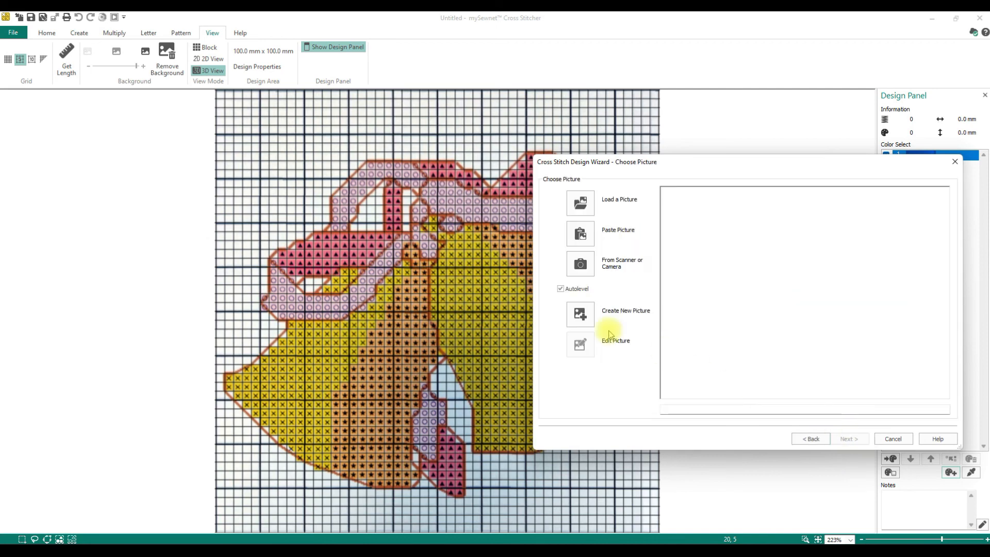
Step: Load Bells phone photo.jpg as the source picture and proceed to rotating and cropping it
{"action": "left_click", "coordinate": [581, 202]}
{"action": "left_click", "coordinate": [320, 149]}
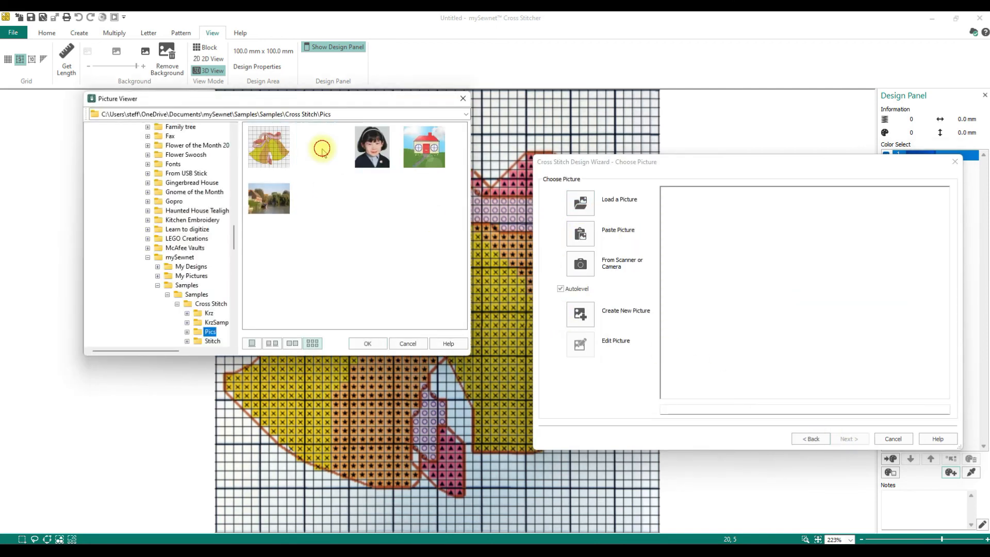
{"action": "left_click", "coordinate": [367, 344]}
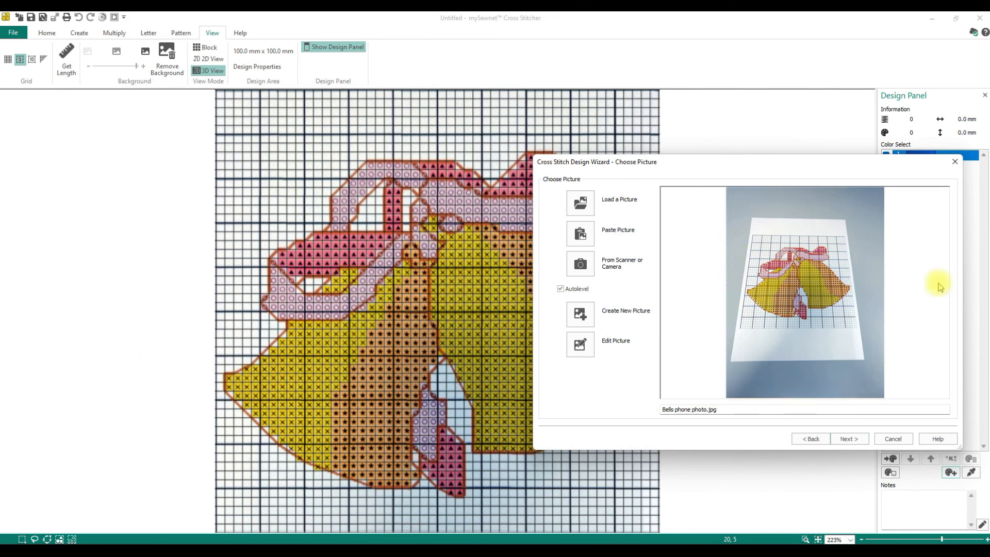
{"action": "left_click", "coordinate": [850, 438]}
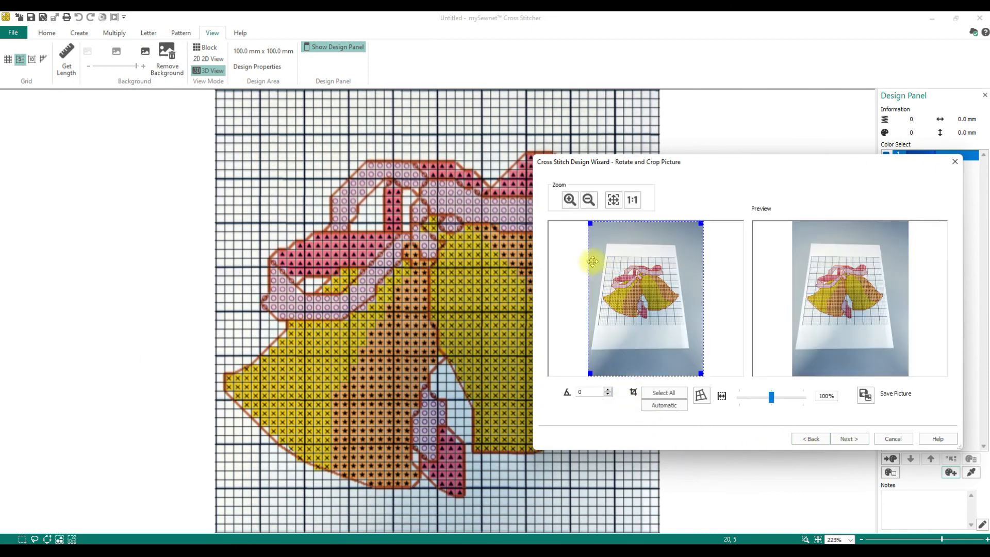
Step: Enable perspective cropping and place the four corners roughly on the chart grid's outer corners
{"action": "left_click", "coordinate": [701, 395]}
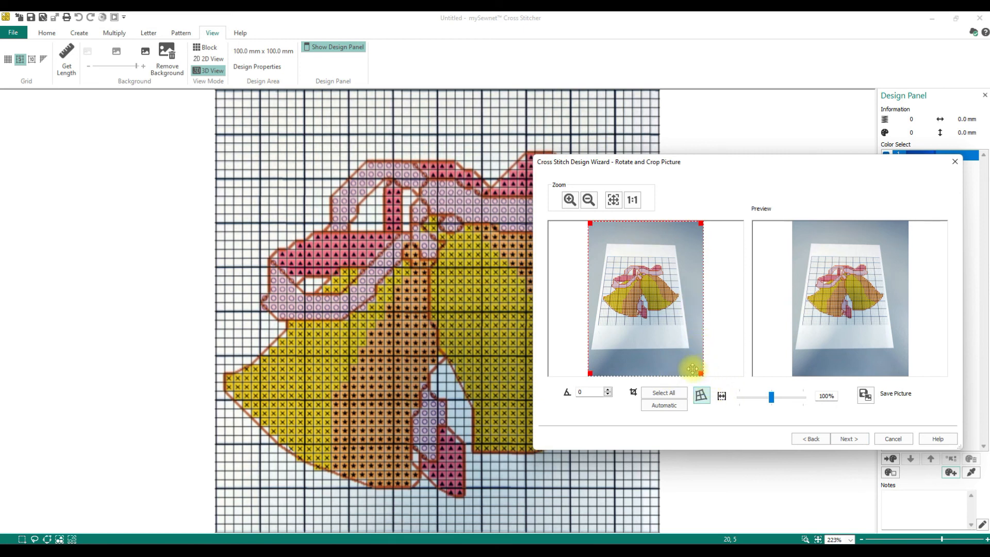
{"action": "left_click_drag", "start_coordinate": [590, 223], "coordinate": [609, 254]}
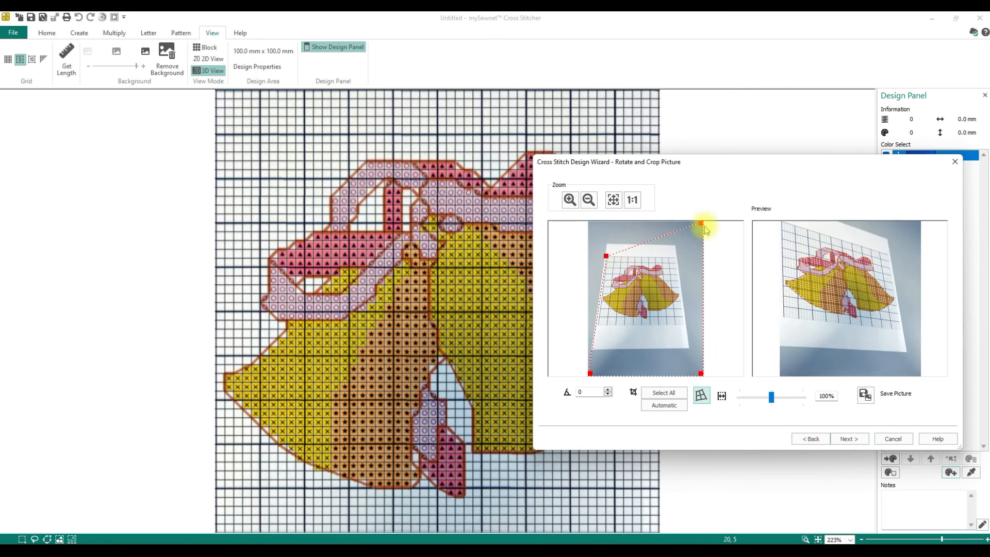
{"action": "left_click_drag", "start_coordinate": [699, 223], "coordinate": [676, 256]}
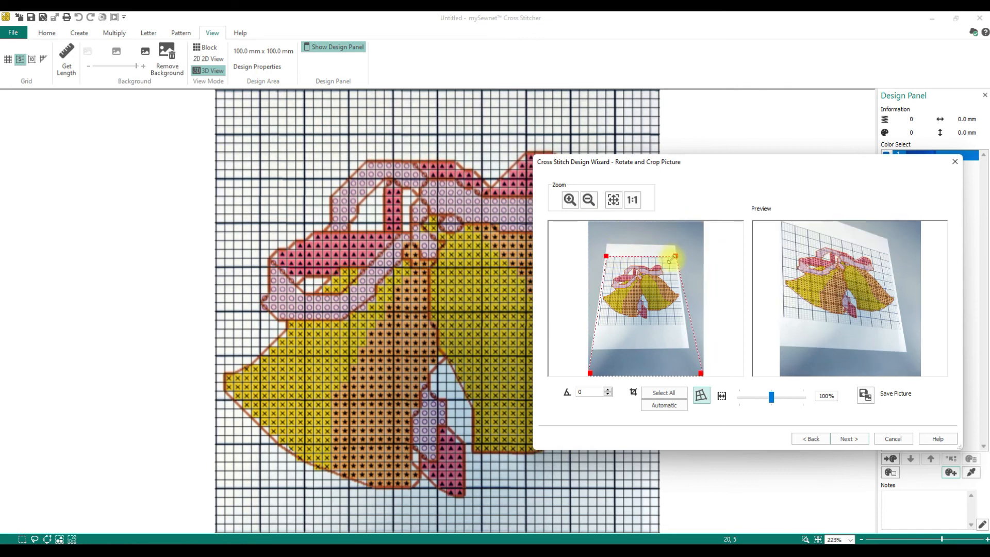
{"action": "left_click_drag", "start_coordinate": [591, 373], "coordinate": [598, 324]}
{"action": "left_click_drag", "start_coordinate": [701, 372], "coordinate": [685, 325]}
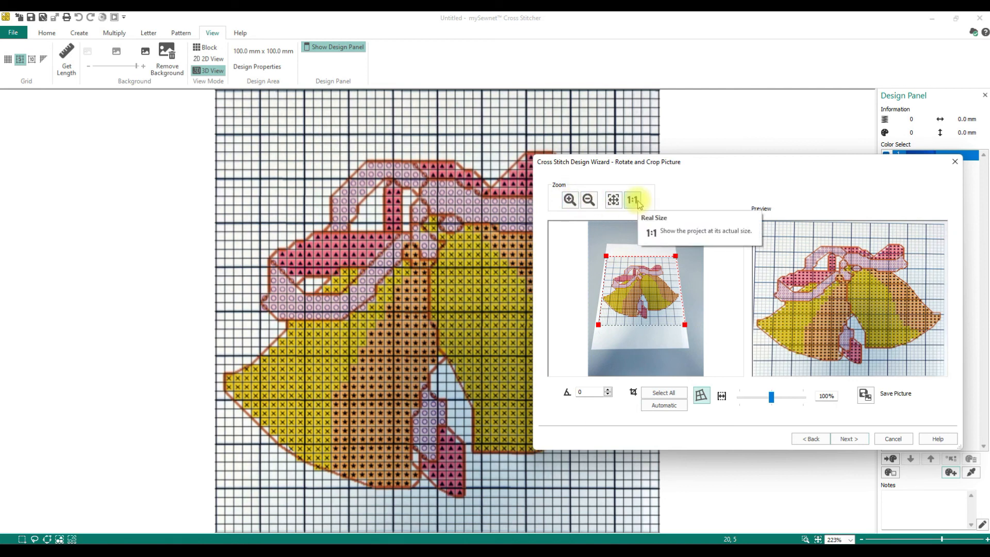
Step: Align the upper-left perspective crop corner precisely with the chart grid's outer corner
{"action": "left_click", "coordinate": [570, 200]}
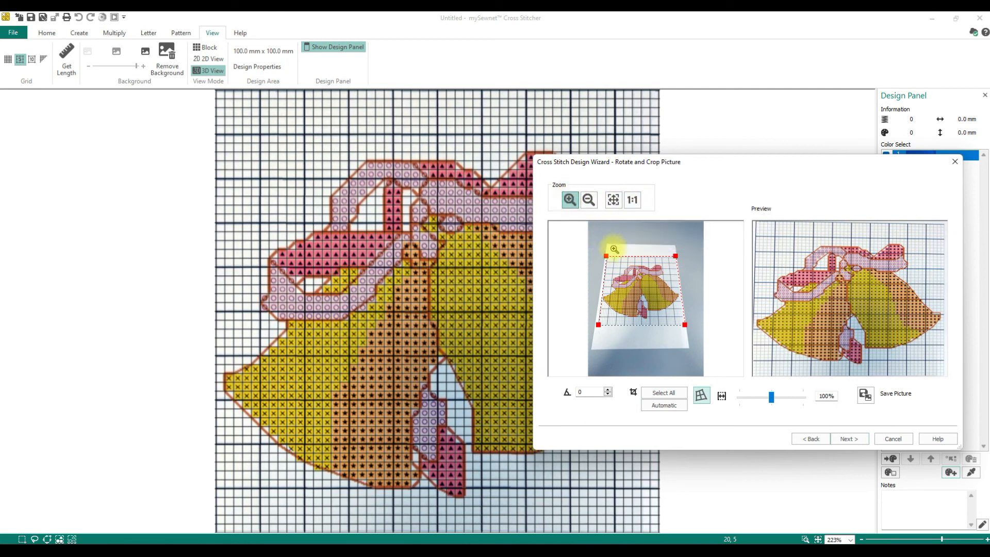
{"action": "left_click", "coordinate": [614, 249]}
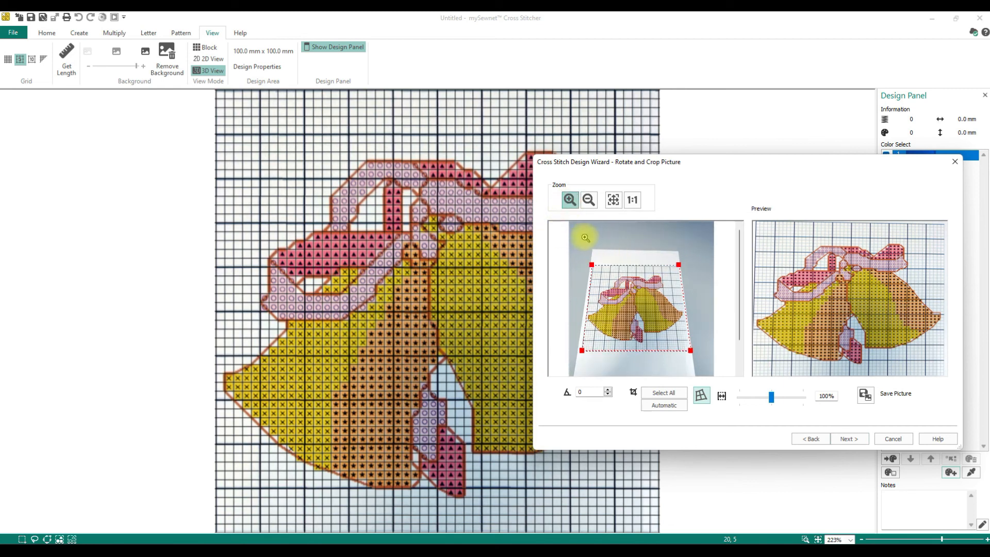
{"action": "left_click", "coordinate": [596, 256]}
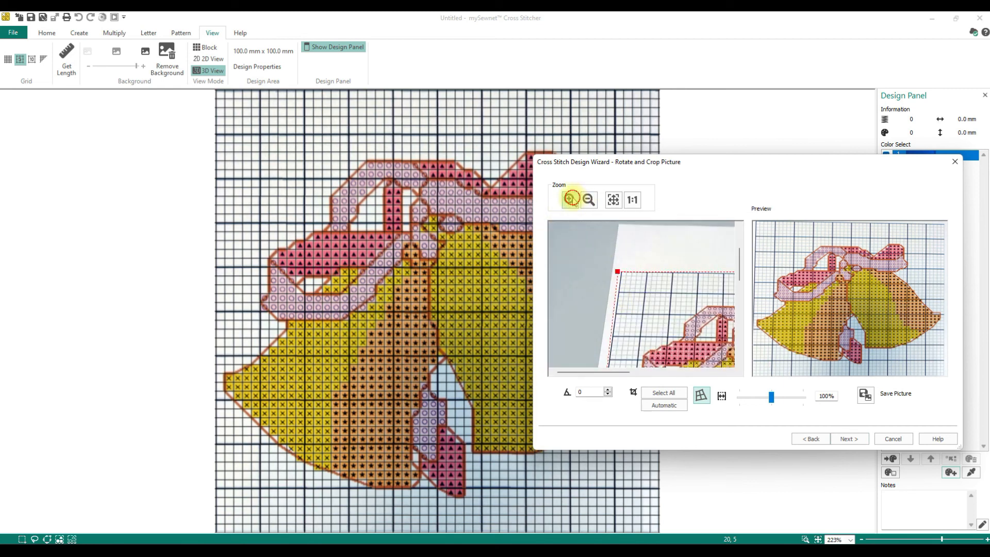
{"action": "left_click", "coordinate": [664, 297]}
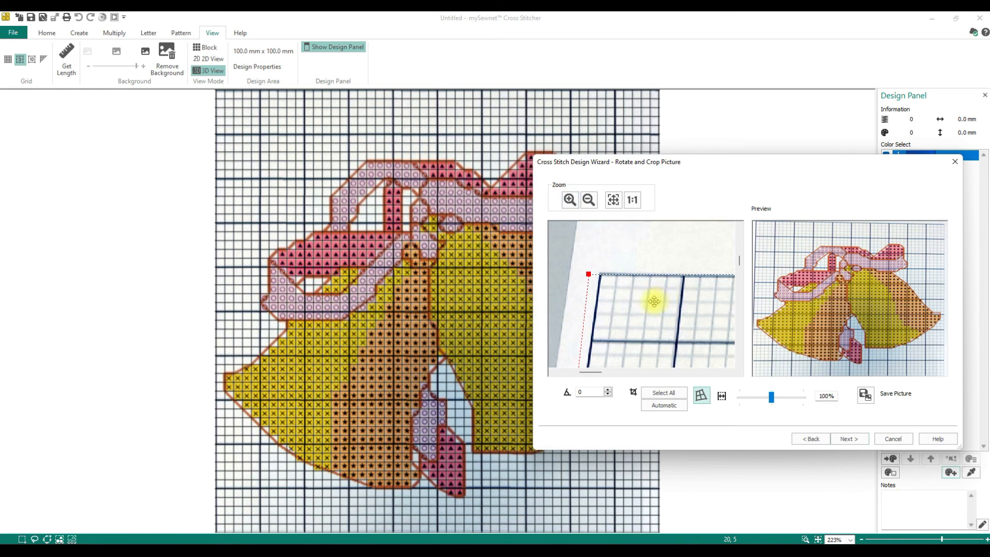
{"action": "left_click", "coordinate": [617, 308]}
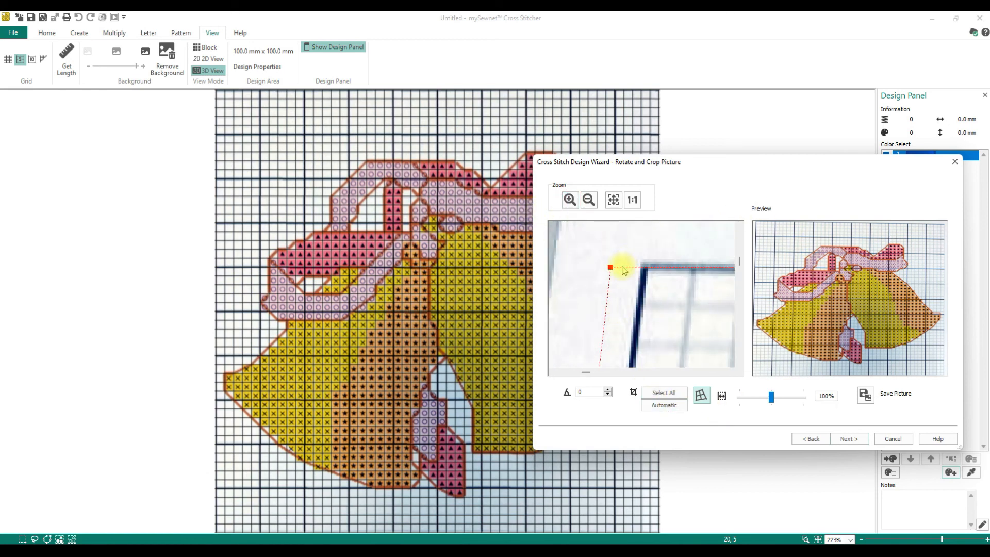
{"action": "left_click_drag", "start_coordinate": [612, 269], "coordinate": [644, 265]}
Step: Align the upper-right perspective crop corner precisely with the end of the chart grid's top line
{"action": "left_click_drag", "start_coordinate": [587, 372], "coordinate": [686, 372]}
{"action": "left_click_drag", "start_coordinate": [676, 264], "coordinate": [621, 306]}
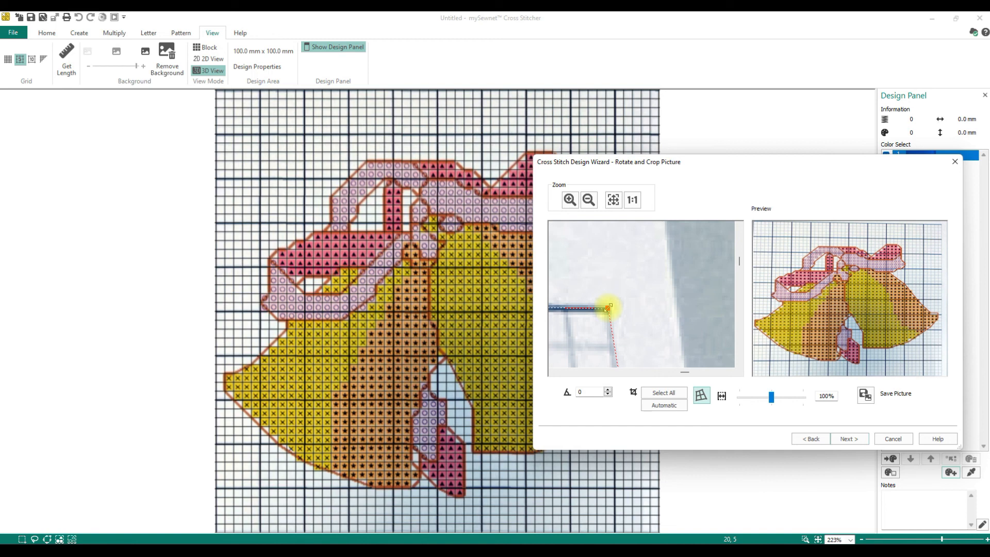
{"action": "left_click_drag", "start_coordinate": [608, 308], "coordinate": [610, 309]}
Step: Move the lower-right perspective crop corner onto the chart grid's outer corner
{"action": "scroll", "coordinate": [705, 283], "scroll_direction": "down", "scroll_amount": 6}
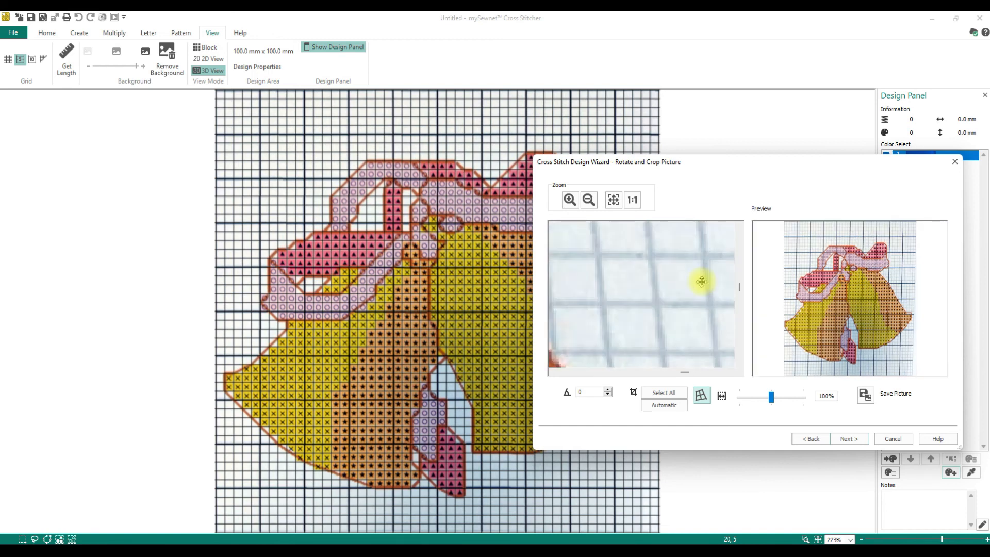
{"action": "left_click_drag", "start_coordinate": [685, 372], "coordinate": [692, 372]}
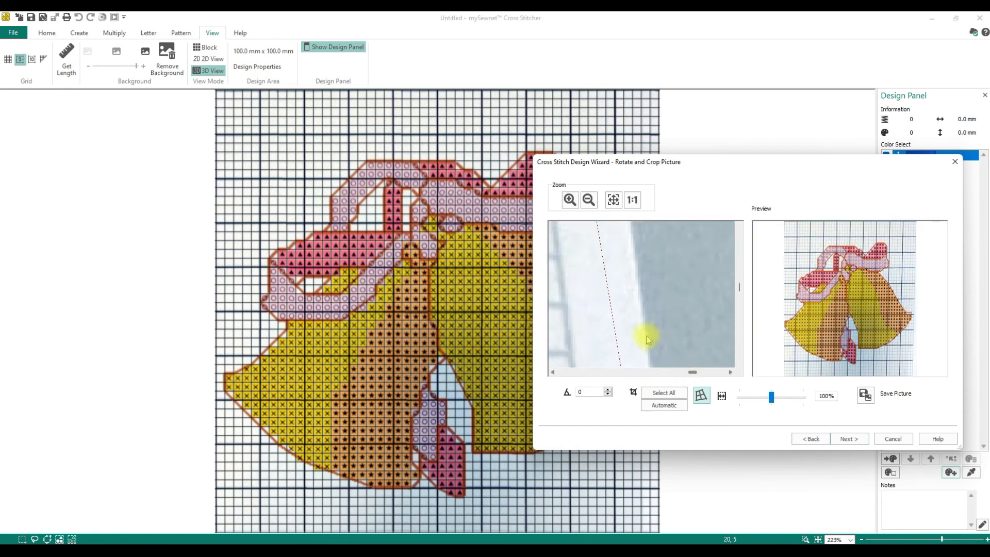
{"action": "scroll", "coordinate": [647, 340], "scroll_direction": "down", "scroll_amount": 6}
{"action": "left_click_drag", "start_coordinate": [739, 319], "coordinate": [738, 314]}
{"action": "left_click_drag", "start_coordinate": [693, 372], "coordinate": [699, 372]}
{"action": "left_click_drag", "start_coordinate": [665, 326], "coordinate": [572, 314]}
Step: Align the lower-left perspective crop corner with the grid's corner and finish the design at 50 by 50 crosses
{"action": "left_click_drag", "start_coordinate": [699, 372], "coordinate": [574, 373]}
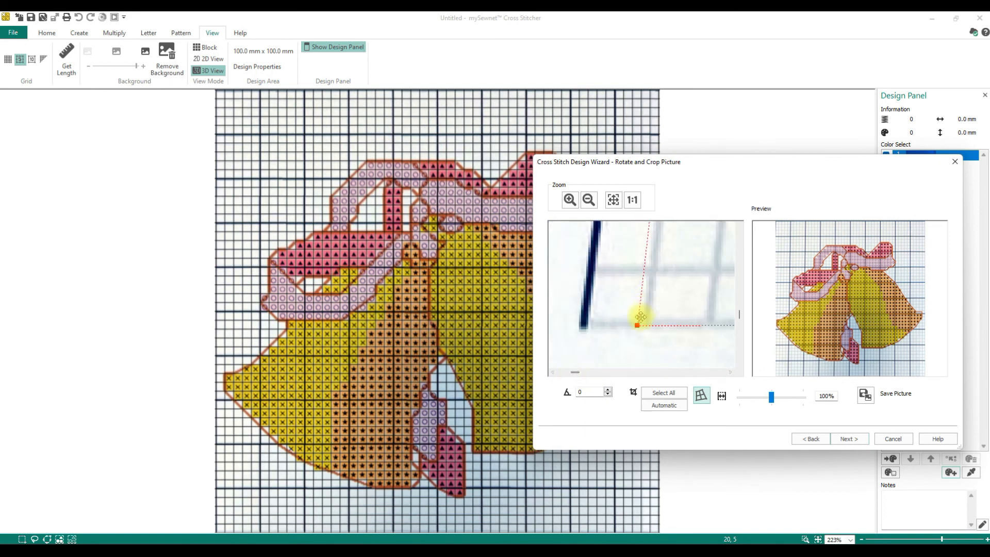
{"action": "left_click_drag", "start_coordinate": [638, 326], "coordinate": [582, 327]}
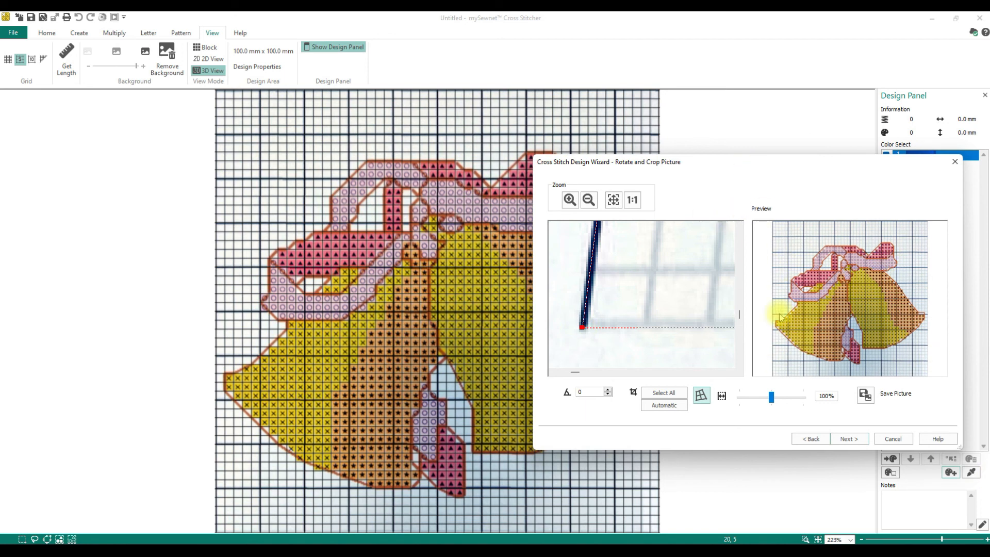
{"action": "left_click", "coordinate": [848, 439]}
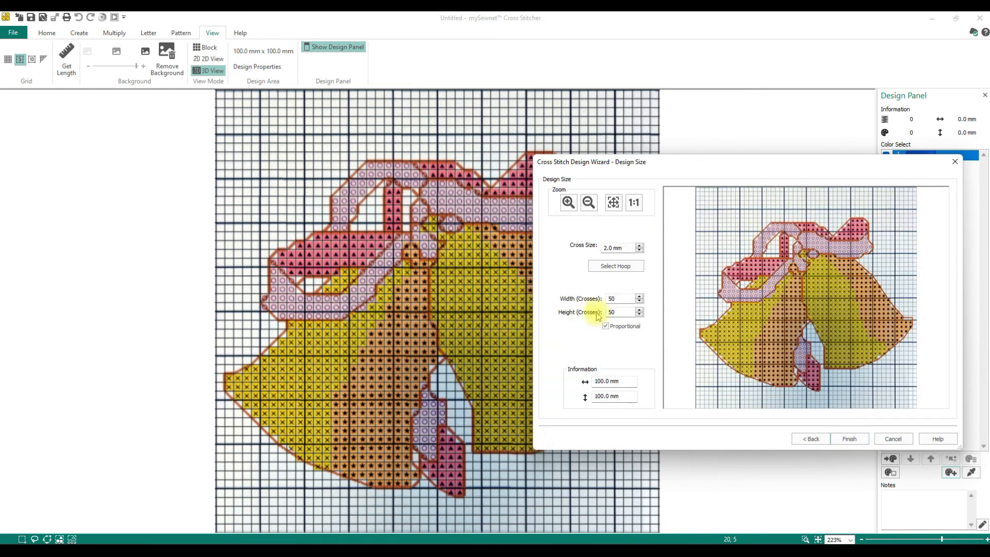
{"action": "left_click", "coordinate": [848, 438]}
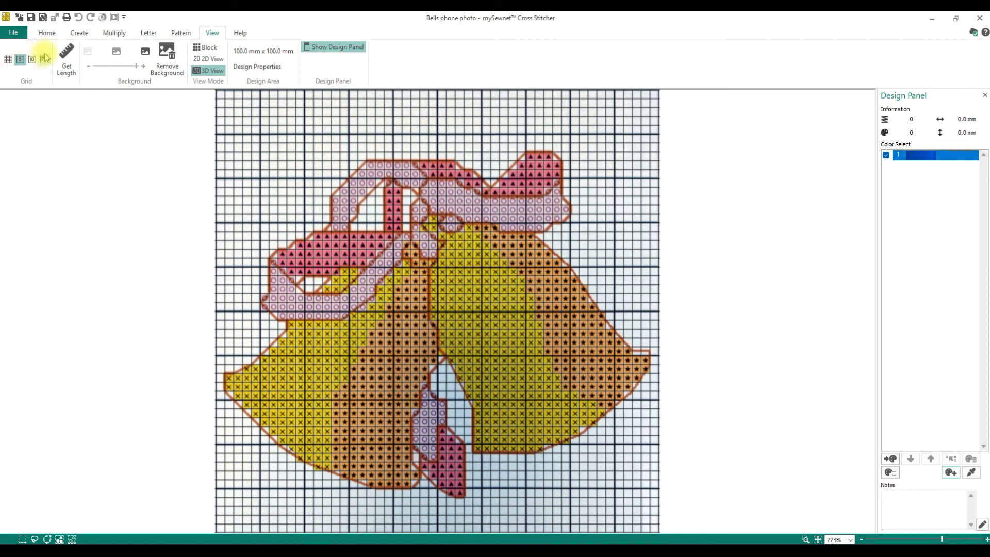
Step: Draw blue full crosses over the dark pink, triangle-marked ribbon area on the left side of the bells chart
{"action": "left_click", "coordinate": [45, 33]}
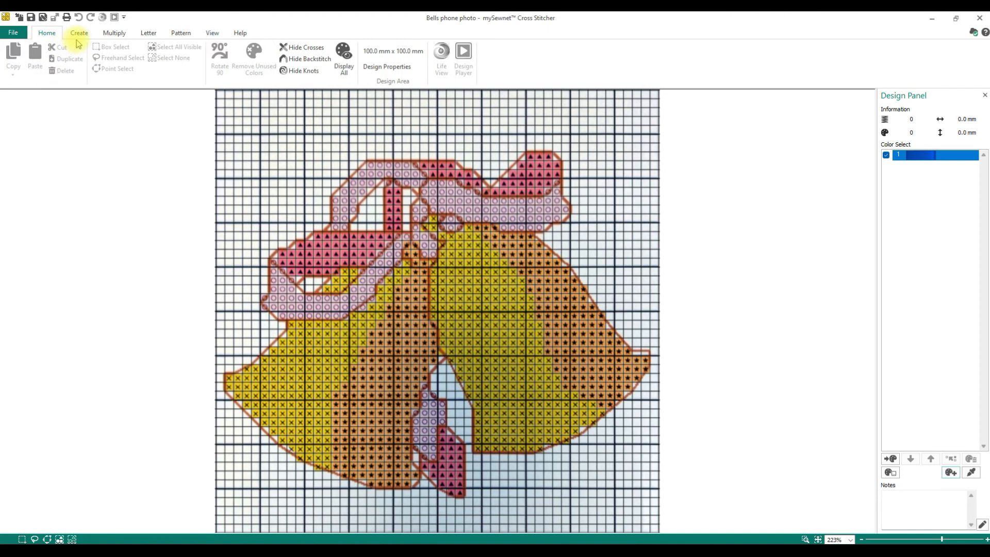
{"action": "left_click", "coordinate": [78, 37]}
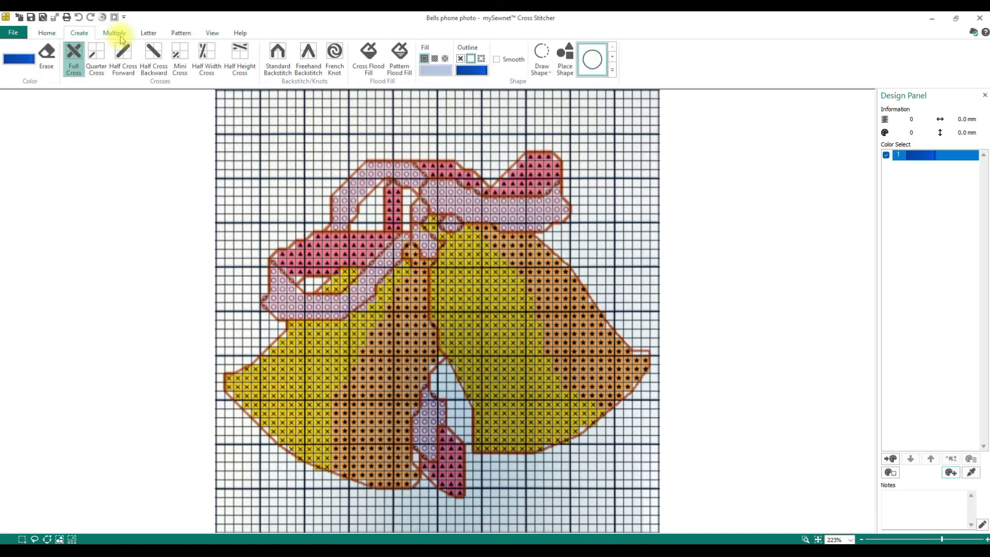
{"action": "left_click", "coordinate": [47, 35]}
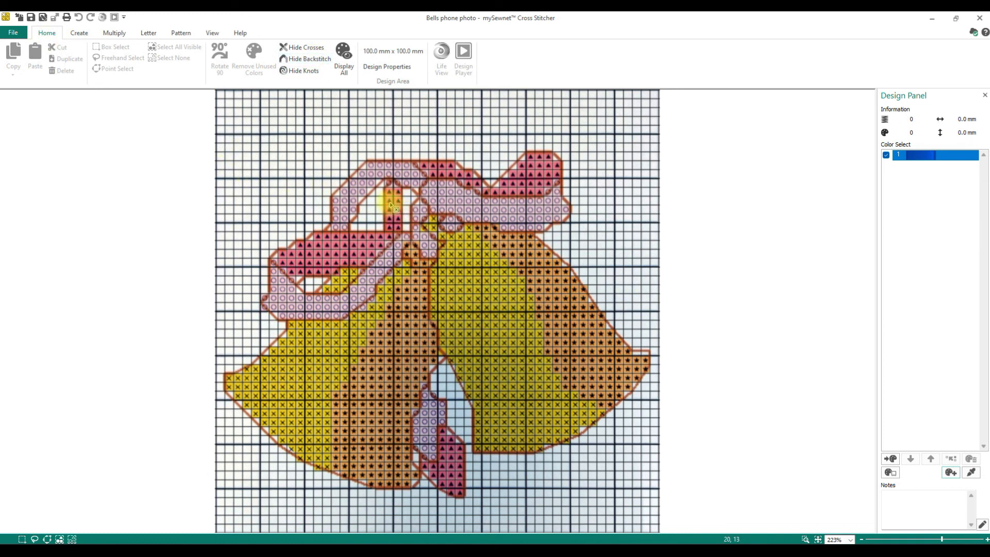
{"action": "left_click", "coordinate": [88, 35]}
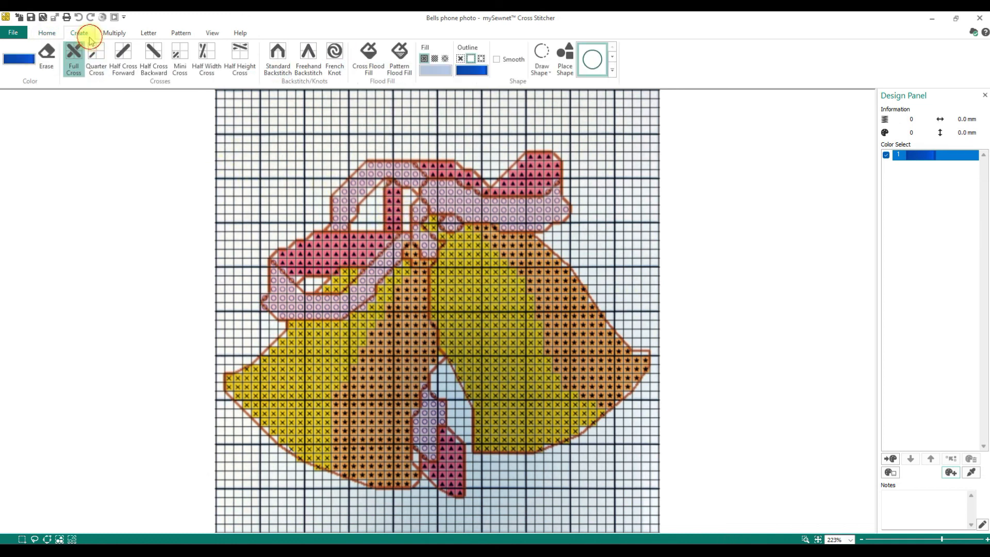
{"action": "mouse_move", "coordinate": [389, 191]}
{"action": "left_mouse_down"}
{"action": "mouse_move", "coordinate": [396, 229]}
{"action": "mouse_move", "coordinate": [395, 197]}
{"action": "mouse_move", "coordinate": [380, 243]}
{"action": "mouse_move", "coordinate": [392, 236]}
{"action": "mouse_move", "coordinate": [300, 246]}
{"action": "mouse_move", "coordinate": [378, 250]}
{"action": "mouse_move", "coordinate": [371, 255]}
{"action": "mouse_move", "coordinate": [283, 263]}
{"action": "mouse_move", "coordinate": [354, 267]}
{"action": "mouse_move", "coordinate": [298, 274]}
{"action": "mouse_move", "coordinate": [273, 258]}
{"action": "mouse_move", "coordinate": [344, 274]}
{"action": "mouse_move", "coordinate": [364, 263]}
{"action": "left_mouse_up"}
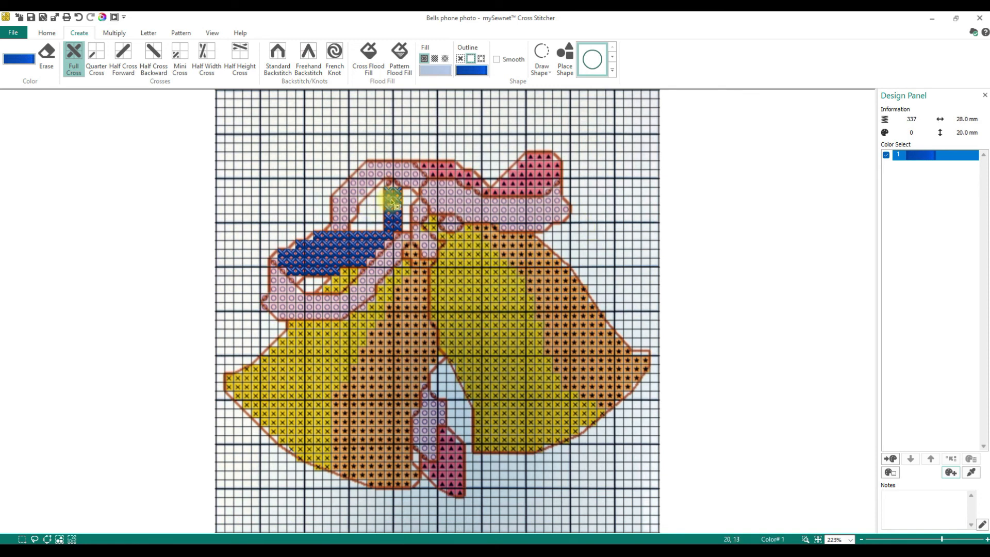
Step: Hide the crosses and try placing blue French knots on the dark pink ribbon area at the left
{"action": "left_click", "coordinate": [46, 32]}
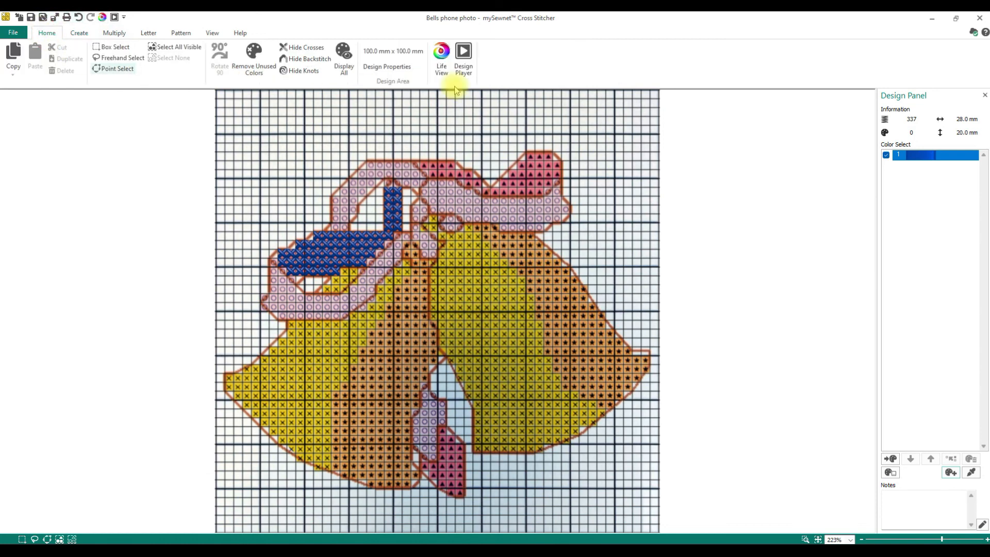
{"action": "left_click", "coordinate": [311, 49]}
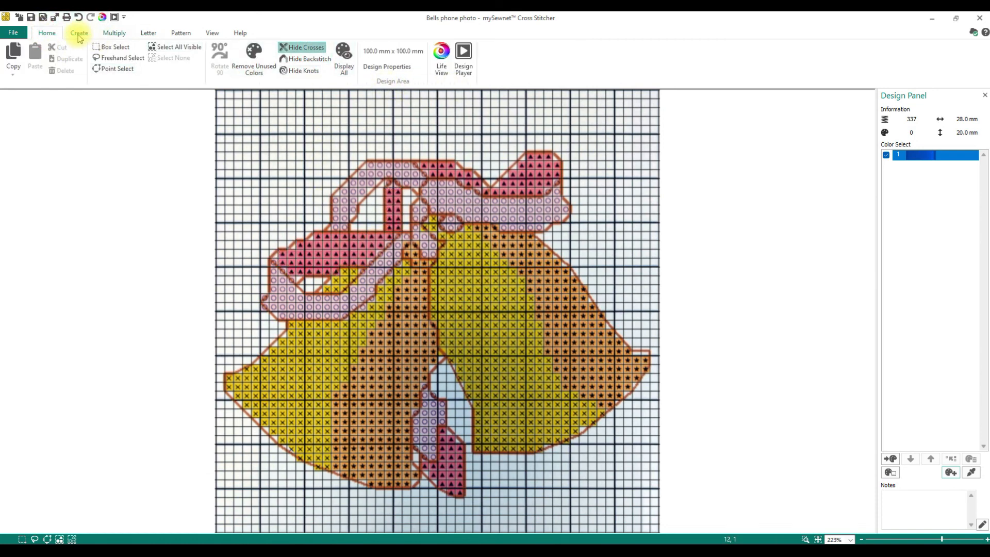
{"action": "left_click", "coordinate": [79, 33]}
{"action": "left_click", "coordinate": [333, 58]}
{"action": "left_click", "coordinate": [349, 241]}
{"action": "left_click", "coordinate": [311, 256]}
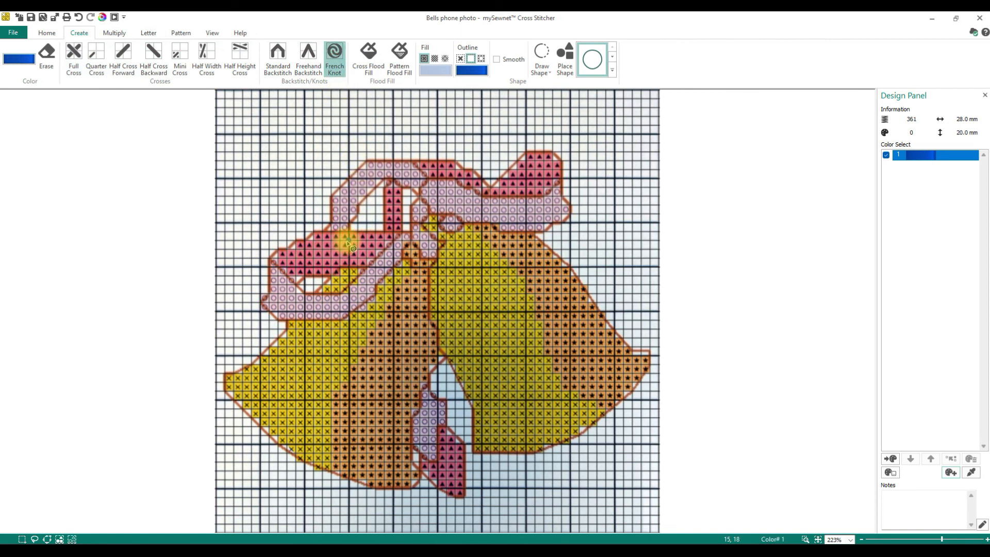
Step: Choose thread 2578 Harvest Green from Robison-Anton Rayon 40 as the stitch color
{"action": "left_click", "coordinate": [19, 65]}
{"action": "left_click", "coordinate": [29, 188]}
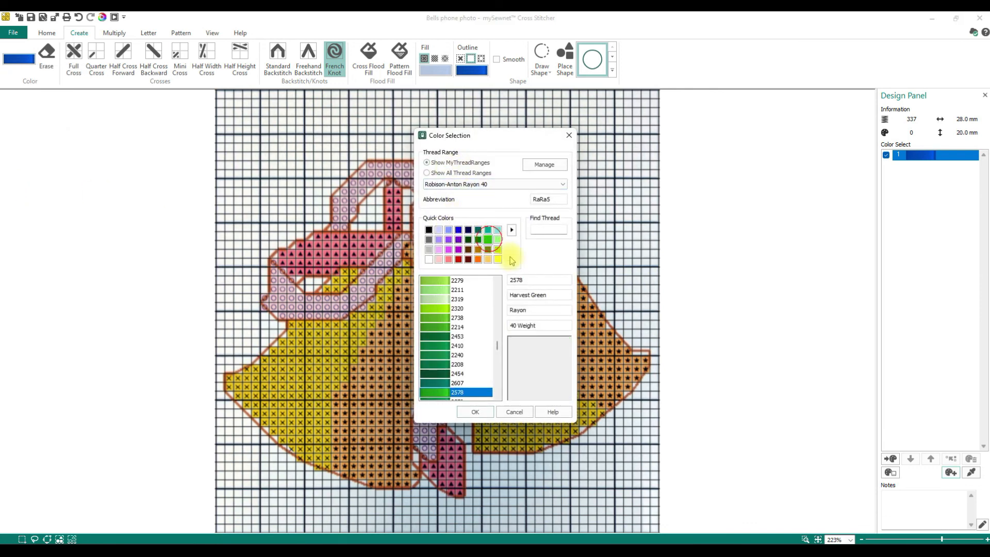
{"action": "left_click", "coordinate": [475, 412]}
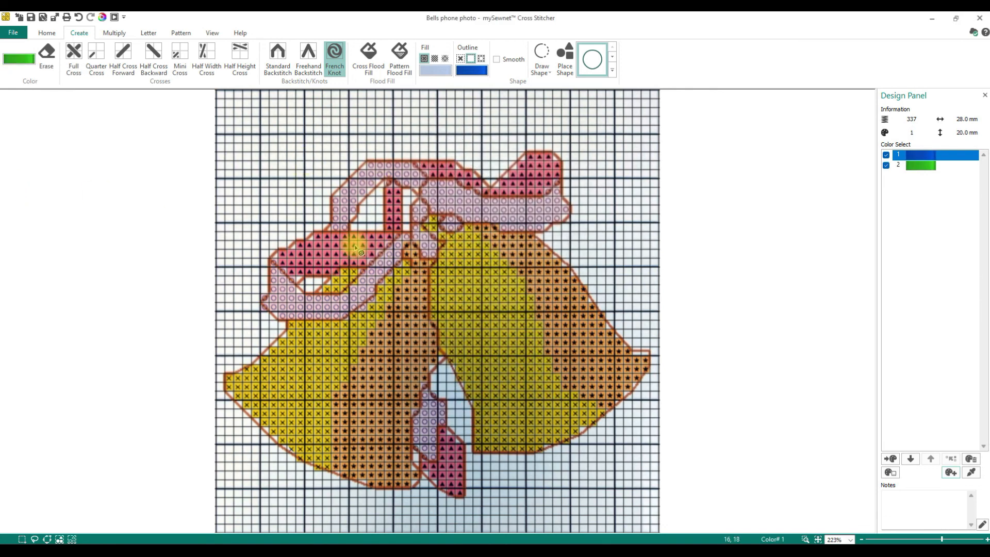
Step: Place four green French knots across the left dark pink ribbon area and show the crosses again
{"action": "left_click", "coordinate": [358, 241]}
{"action": "left_click", "coordinate": [313, 258]}
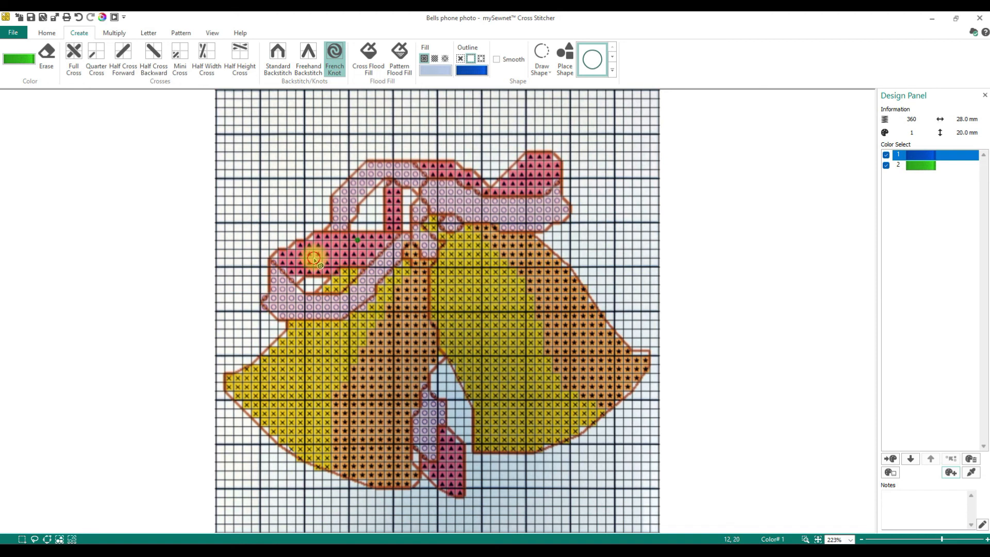
{"action": "left_click", "coordinate": [349, 259]}
{"action": "left_click", "coordinate": [296, 266]}
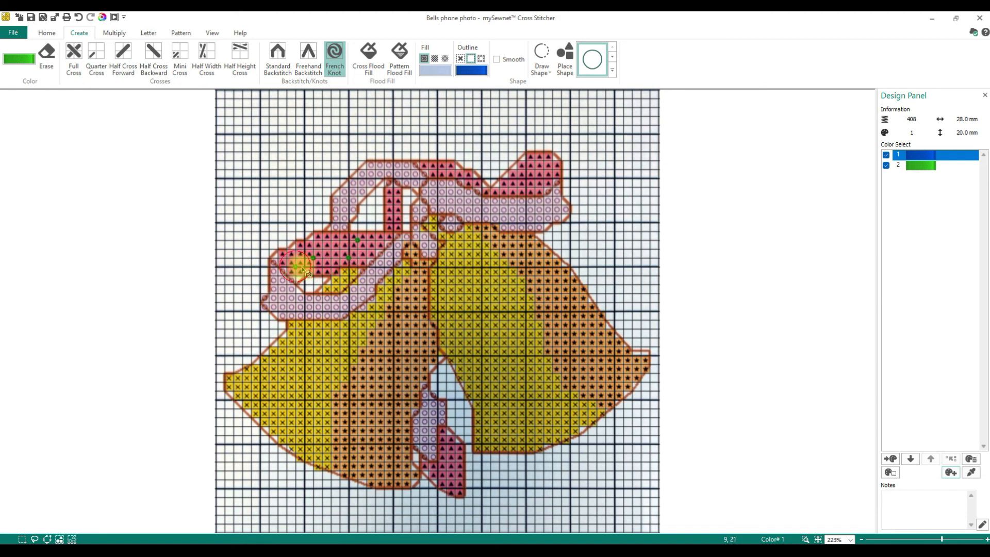
{"action": "left_click", "coordinate": [46, 33]}
{"action": "left_click", "coordinate": [300, 47]}
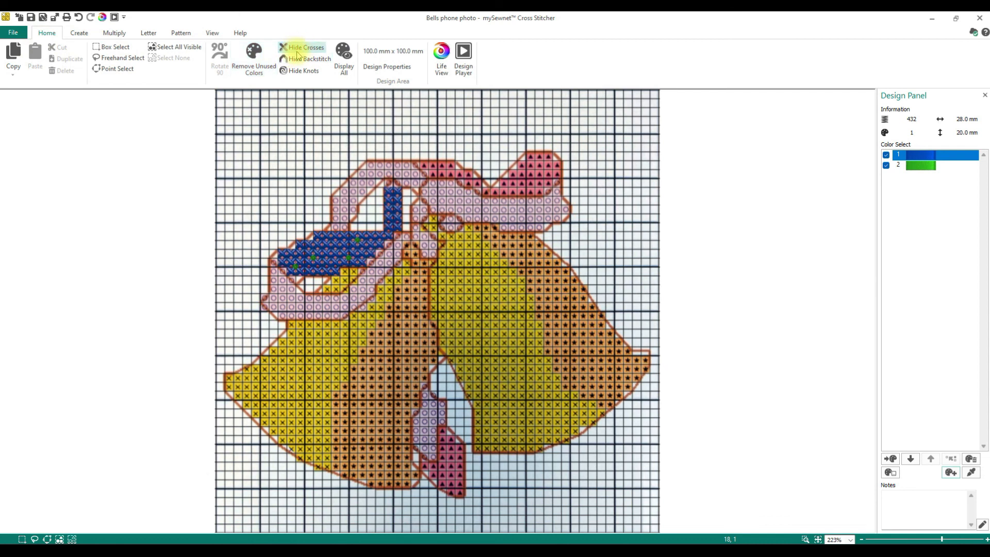